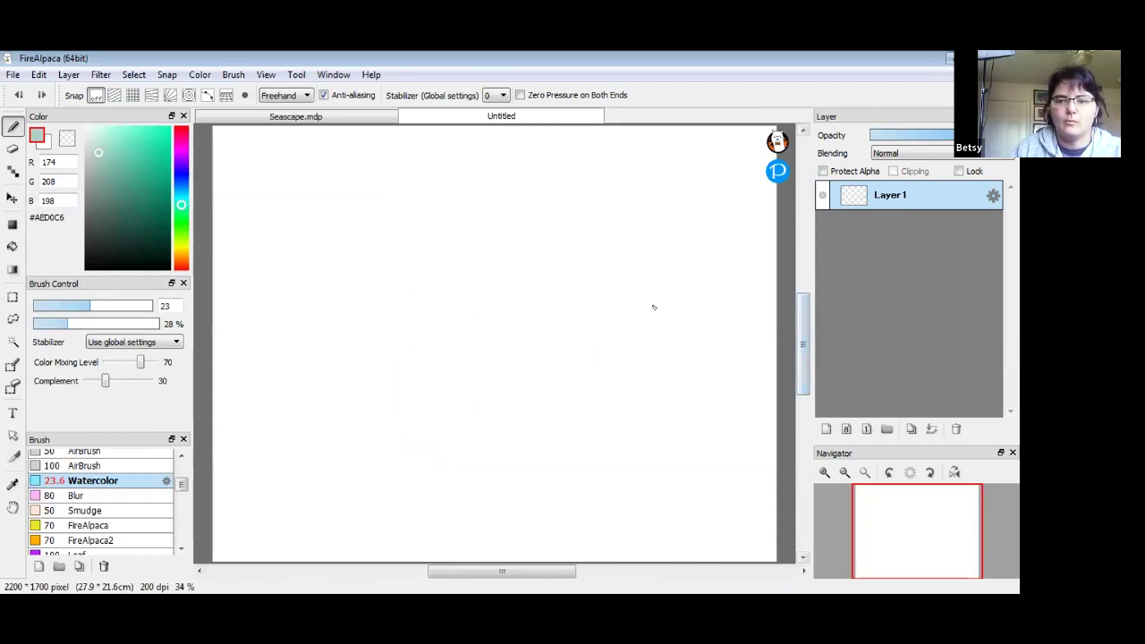
- Draw a blue (#0D00FF) circle on the upper part of the canvas using the Pen brush at size 22.4
left_click(825, 472)
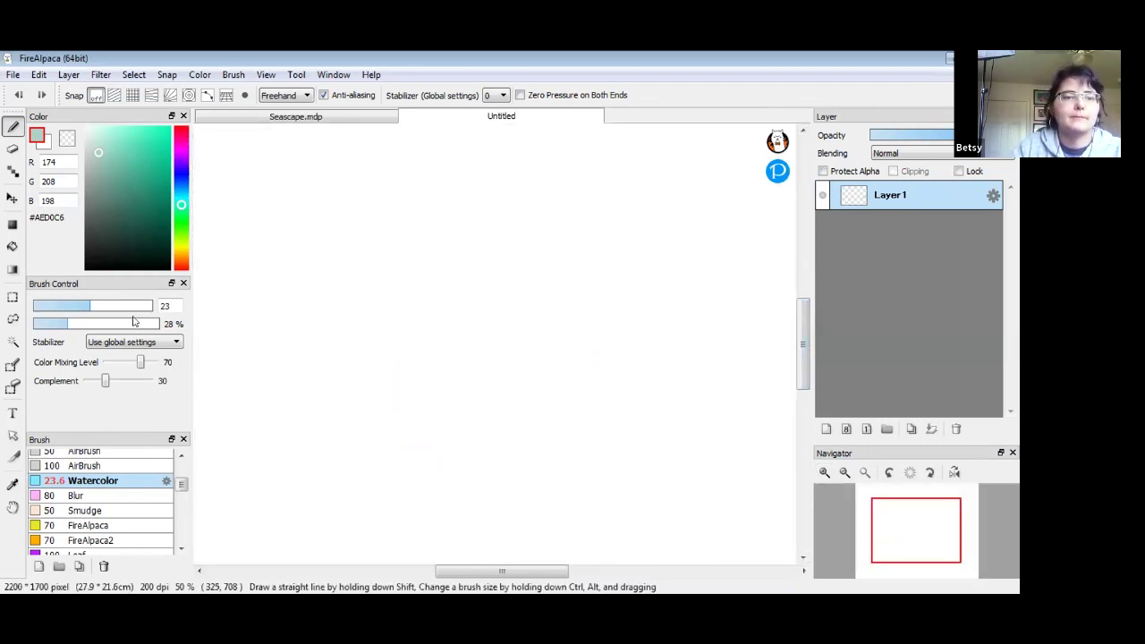
left_click_drag(180, 476, 146, 344)
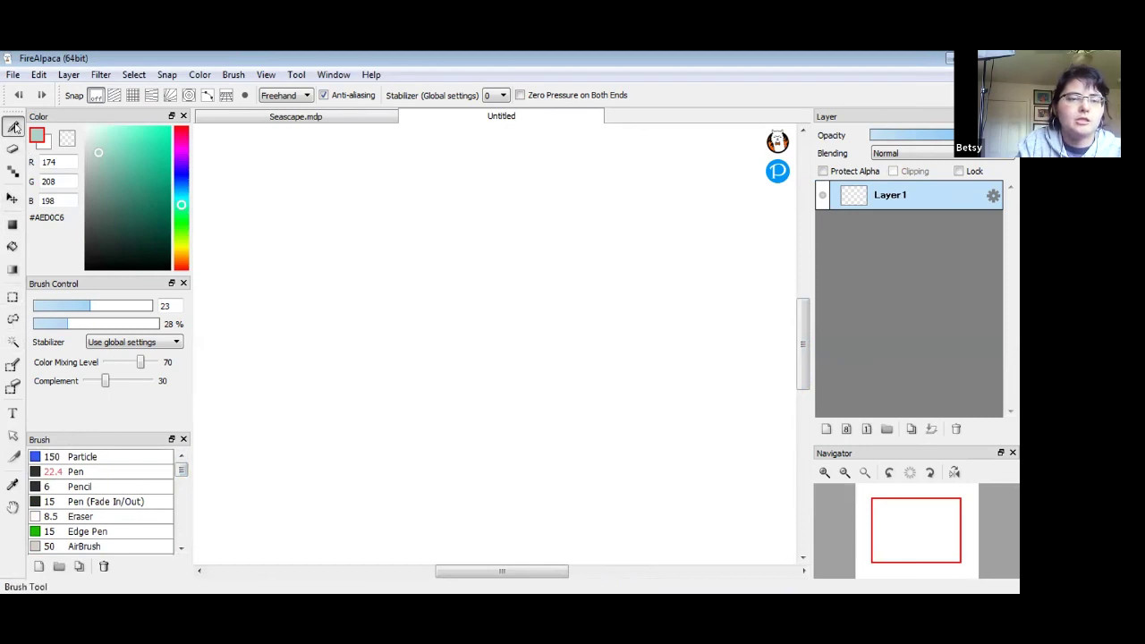
left_click(180, 174)
left_click_drag(148, 142, 171, 126)
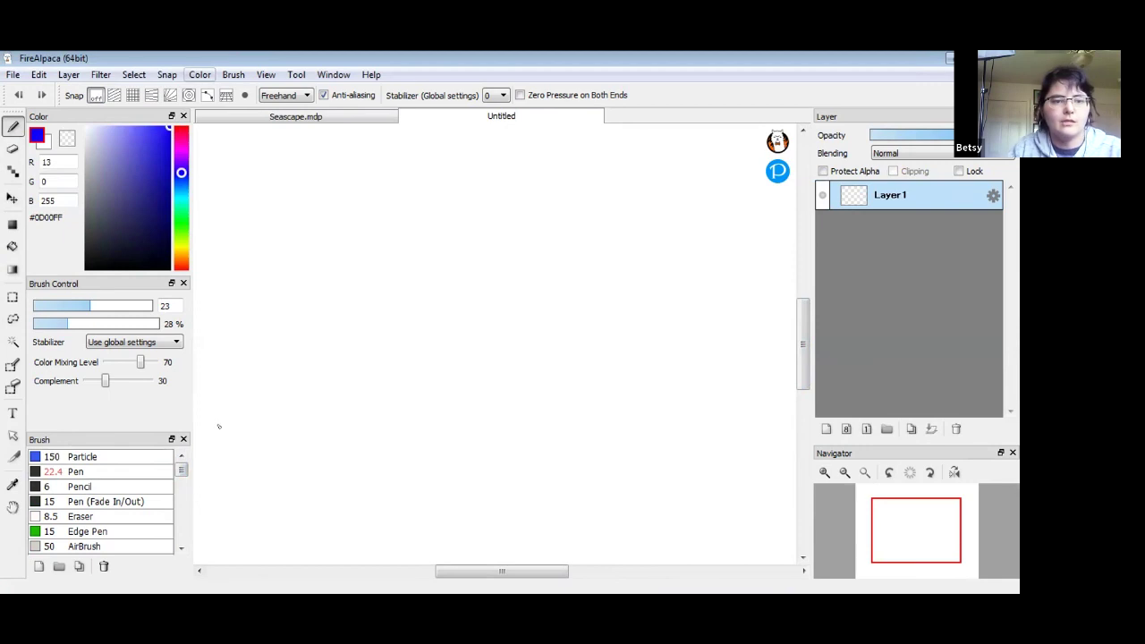
left_click(101, 473)
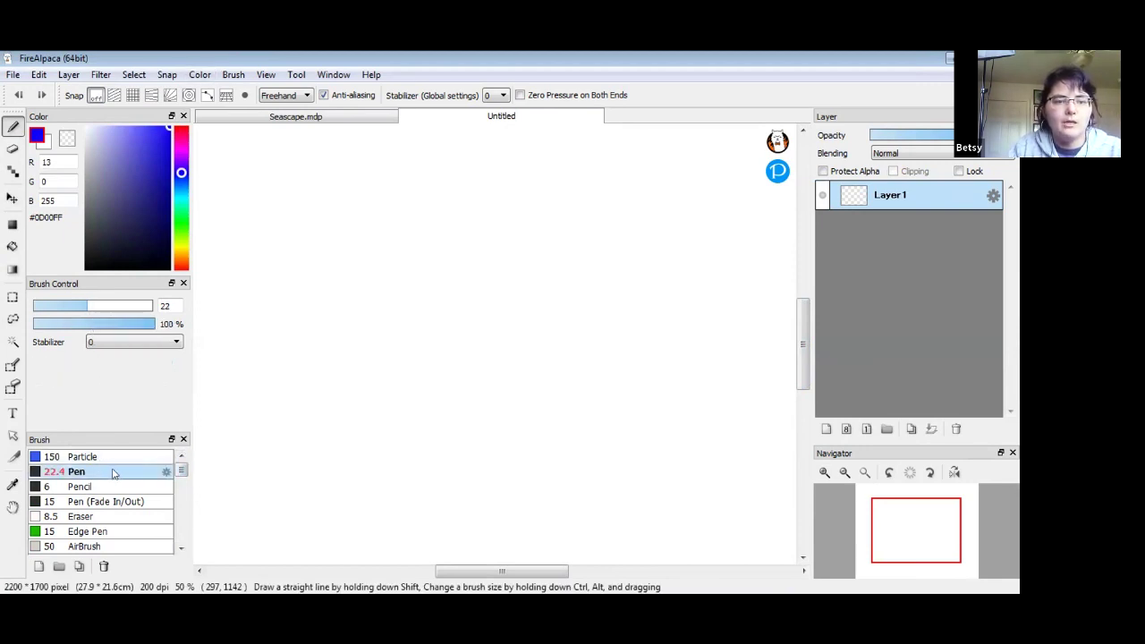
mouse_move(354, 210)
left_mouse_down()
mouse_move(305, 251)
mouse_move(351, 301)
mouse_move(397, 234)
mouse_move(350, 210)
left_mouse_up()
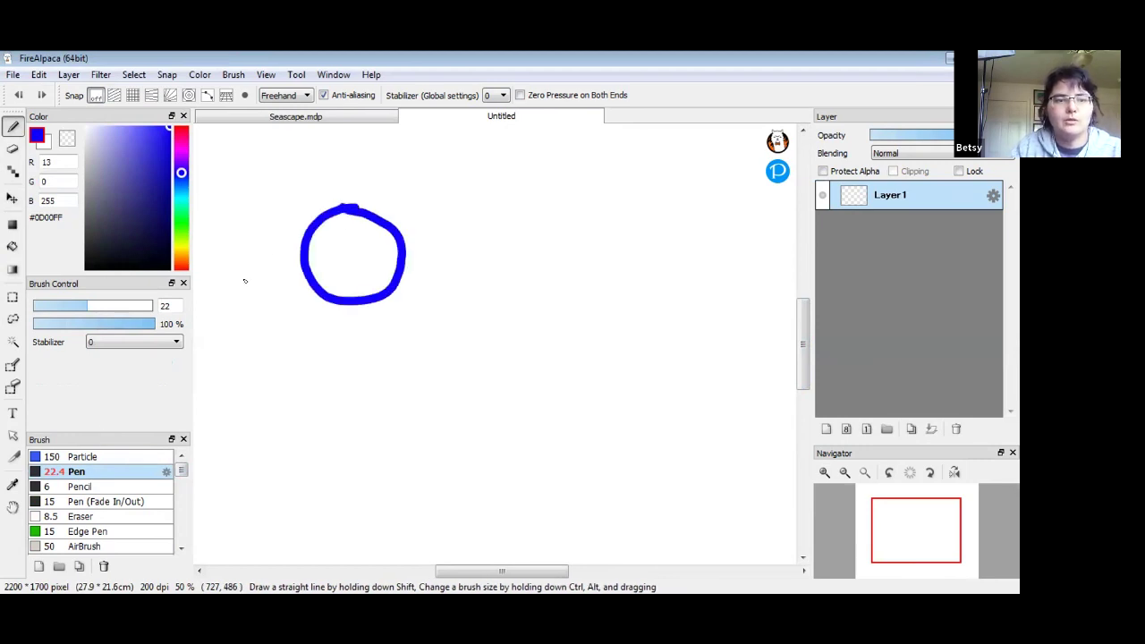
- Draw a second blue circle beside the pen circle using the AirBrush at size 50
left_click_drag(182, 465, 181, 481)
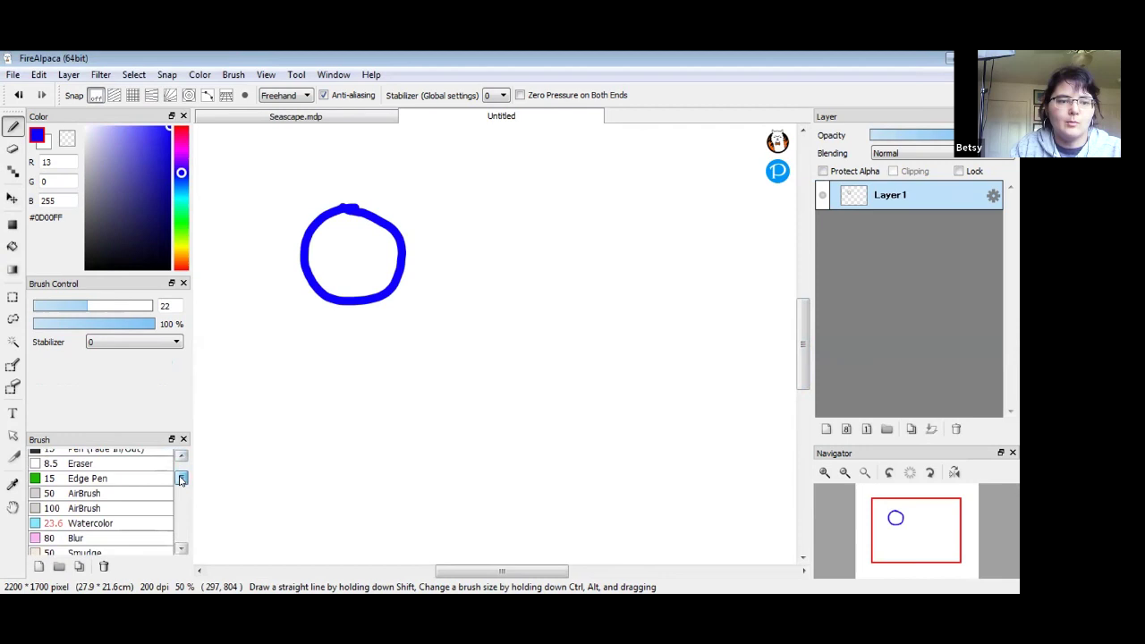
left_click(146, 493)
mouse_move(534, 217)
left_mouse_down()
mouse_move(498, 224)
mouse_move(481, 258)
mouse_move(545, 303)
mouse_move(578, 236)
mouse_move(534, 212)
left_mouse_up()
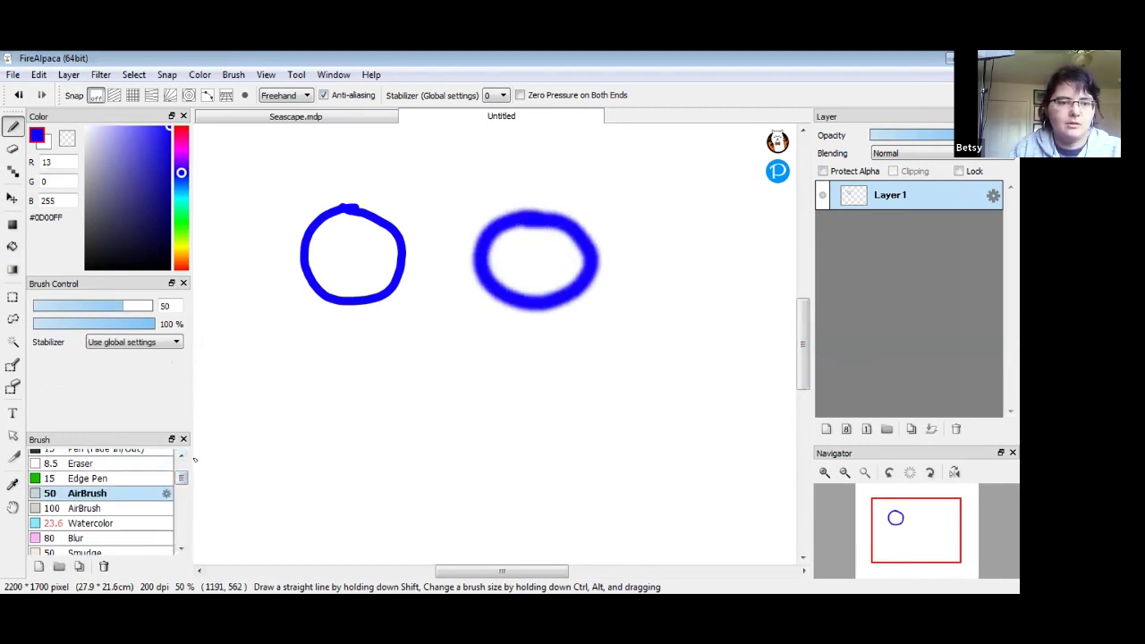
- Draw a third blue circle below and between the first two using the Pencil brush at size 13.1
scroll(182, 480, "down", 2)
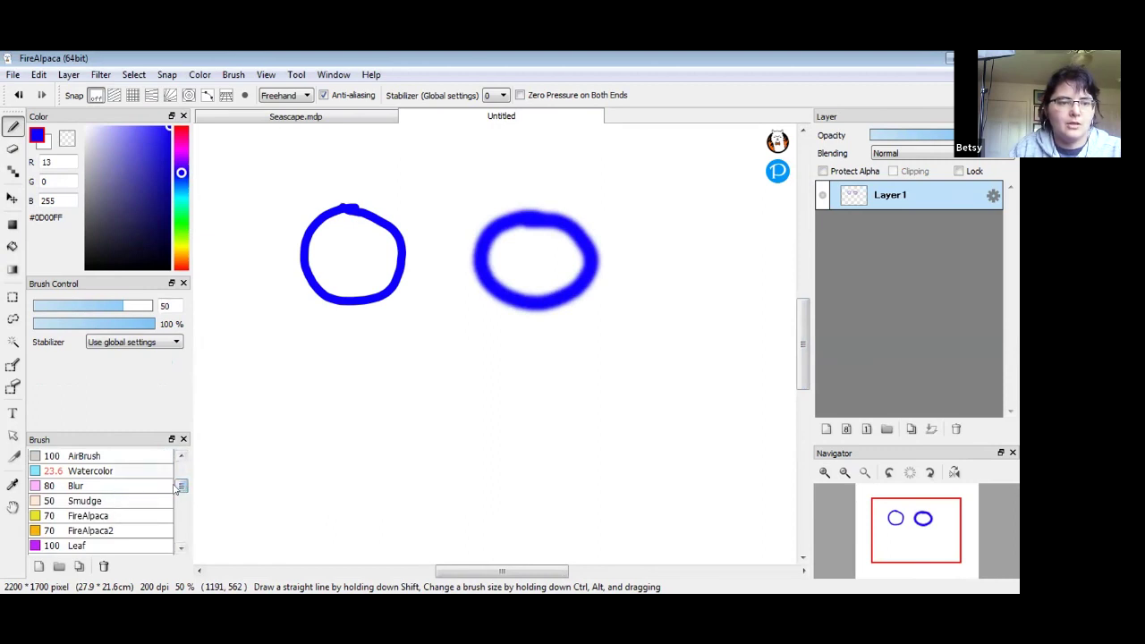
scroll(183, 468, "up", 4)
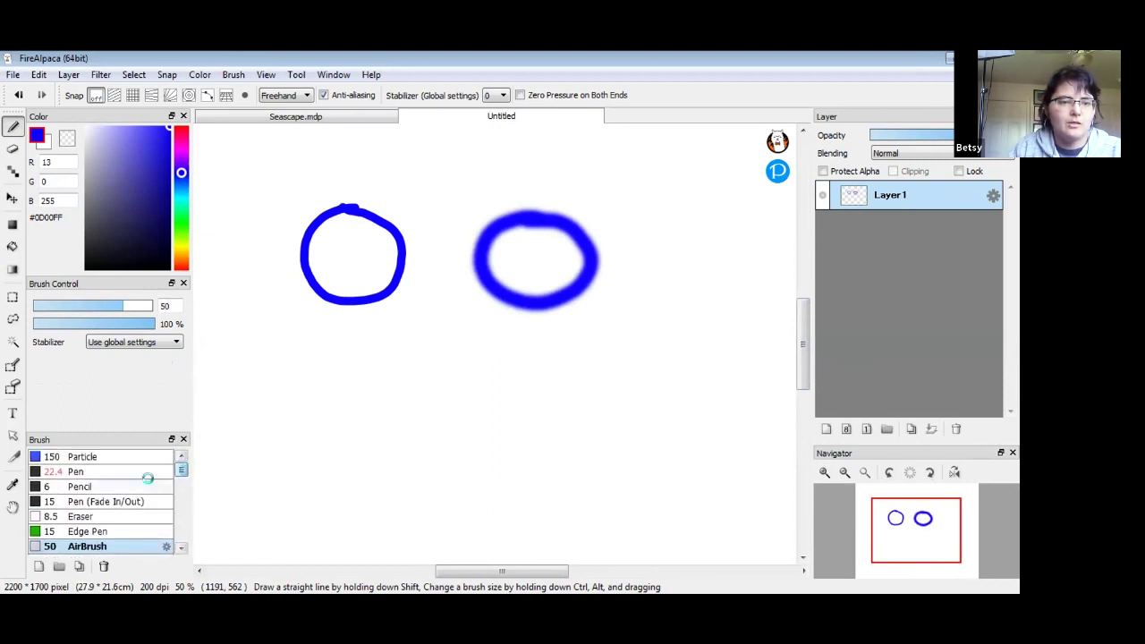
left_click(152, 486)
left_click_drag(57, 308, 65, 308)
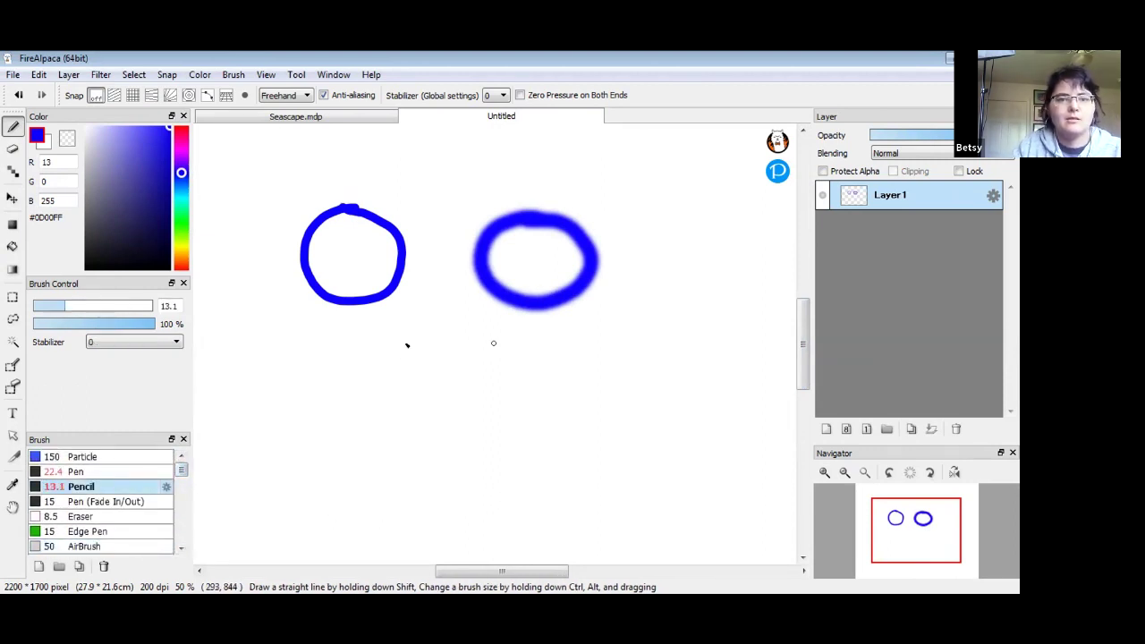
mouse_move(441, 318)
left_mouse_down()
mouse_move(401, 334)
mouse_move(406, 400)
mouse_move(478, 393)
mouse_move(466, 330)
mouse_move(435, 319)
left_mouse_up()
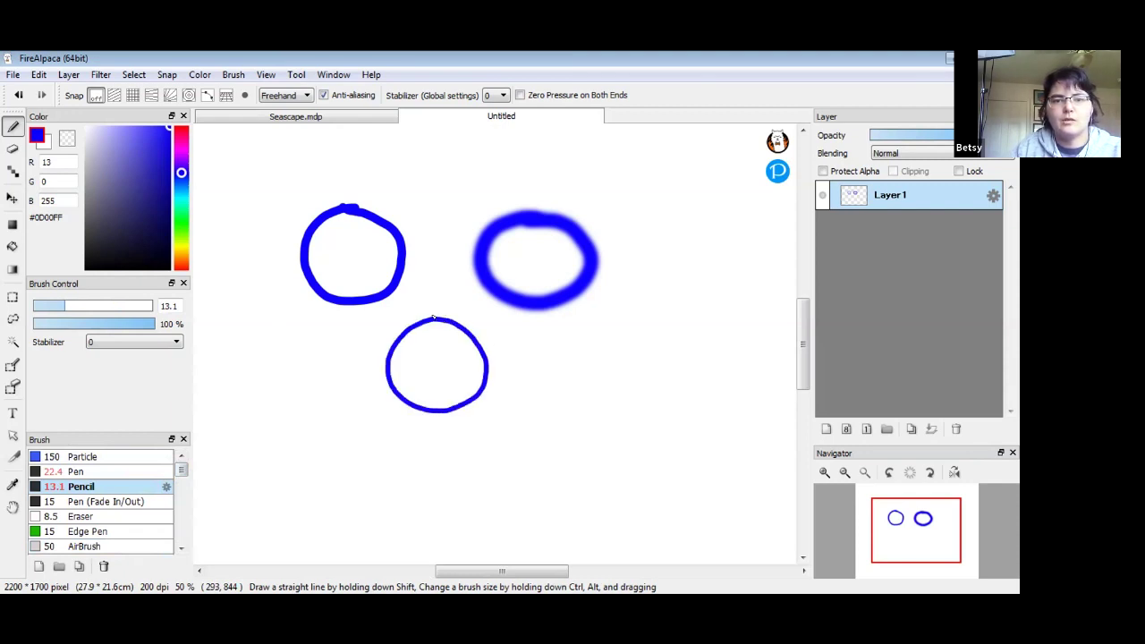
- Handwrite the labels "pencil", "AB" and "pen" beneath their matching circles
mouse_move(428, 418)
left_mouse_down()
mouse_move(455, 423)
mouse_move(468, 433)
mouse_move(506, 431)
left_mouse_up()
left_click_drag(515, 394, 518, 426)
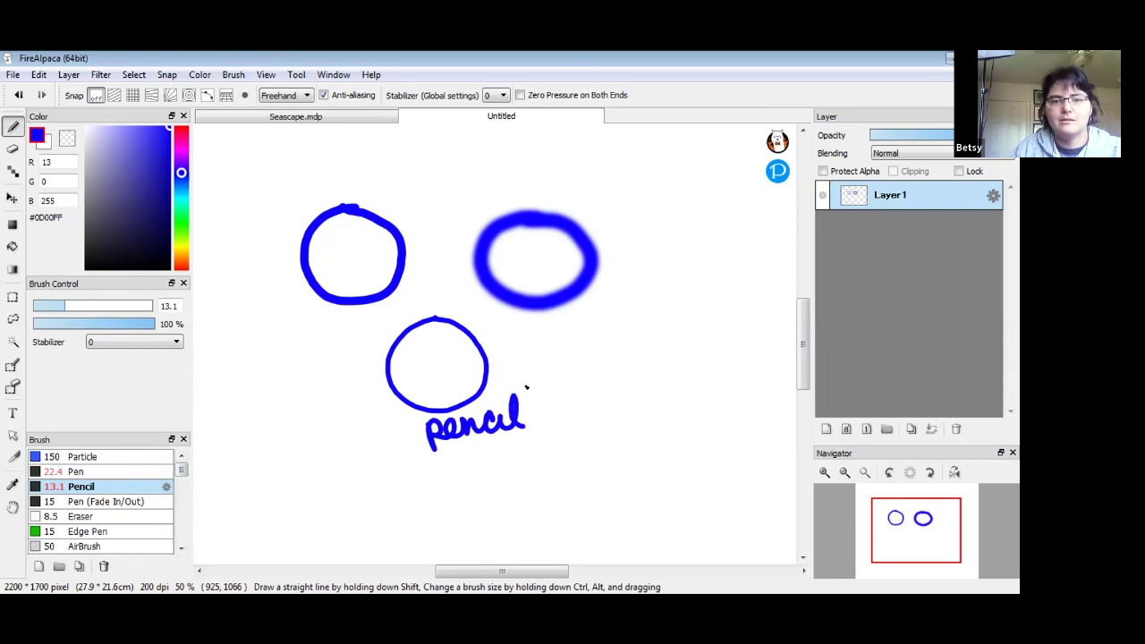
left_click_drag(592, 338, 606, 320)
mouse_move(610, 307)
left_mouse_down()
mouse_move(610, 335)
mouse_move(626, 334)
left_mouse_up()
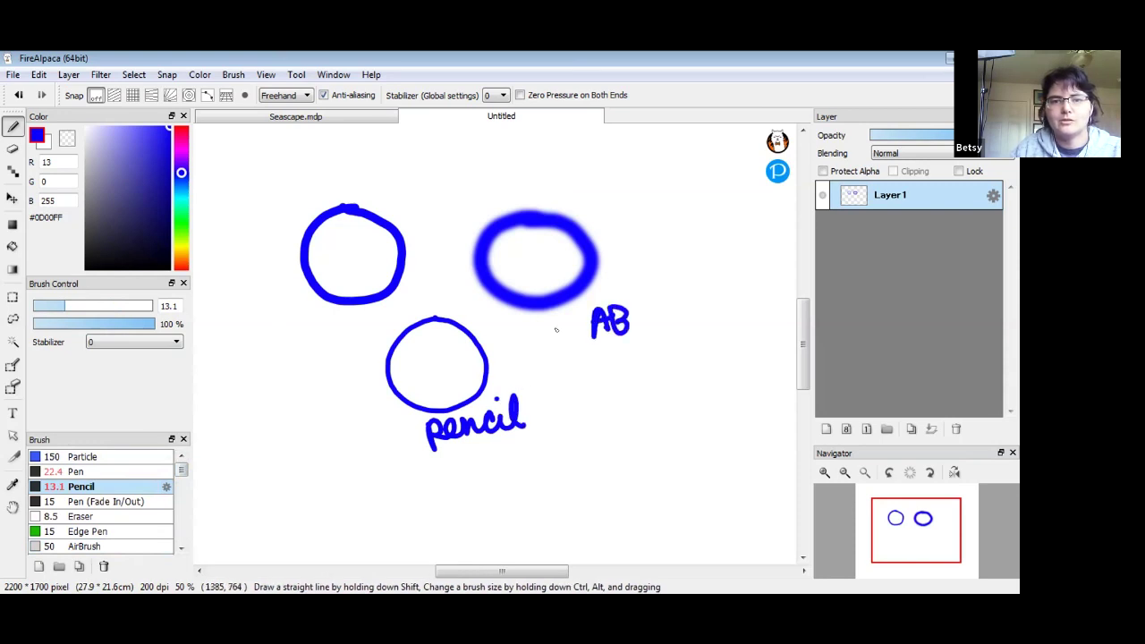
mouse_move(297, 320)
left_mouse_down()
mouse_move(313, 333)
mouse_move(356, 327)
left_mouse_up()
- Try filling the airbrush, pen and pencil circles with blue using the Bucket at 0 pixels expansion, inspect the edges, and undo the fills
left_click(12, 247)
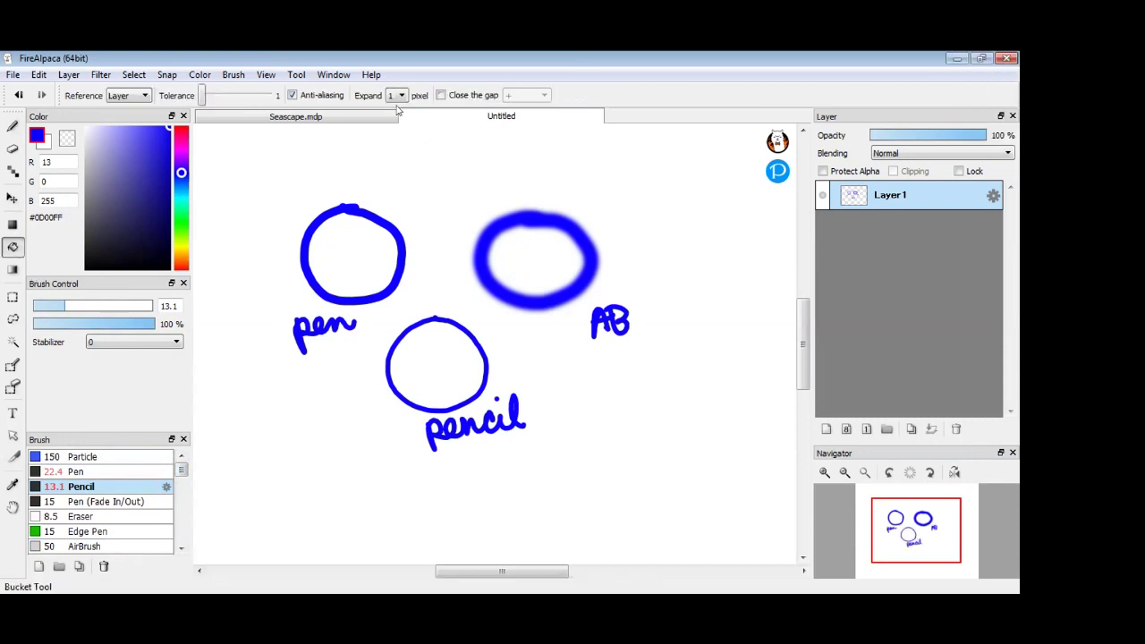
scroll(401, 98, "up", 1)
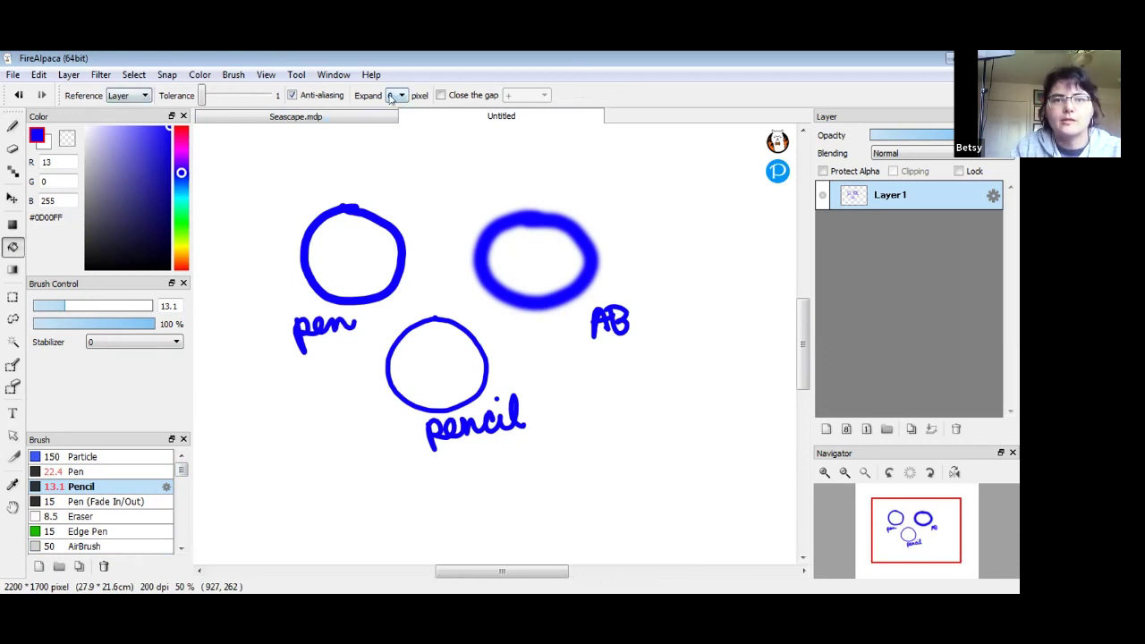
left_click(537, 236)
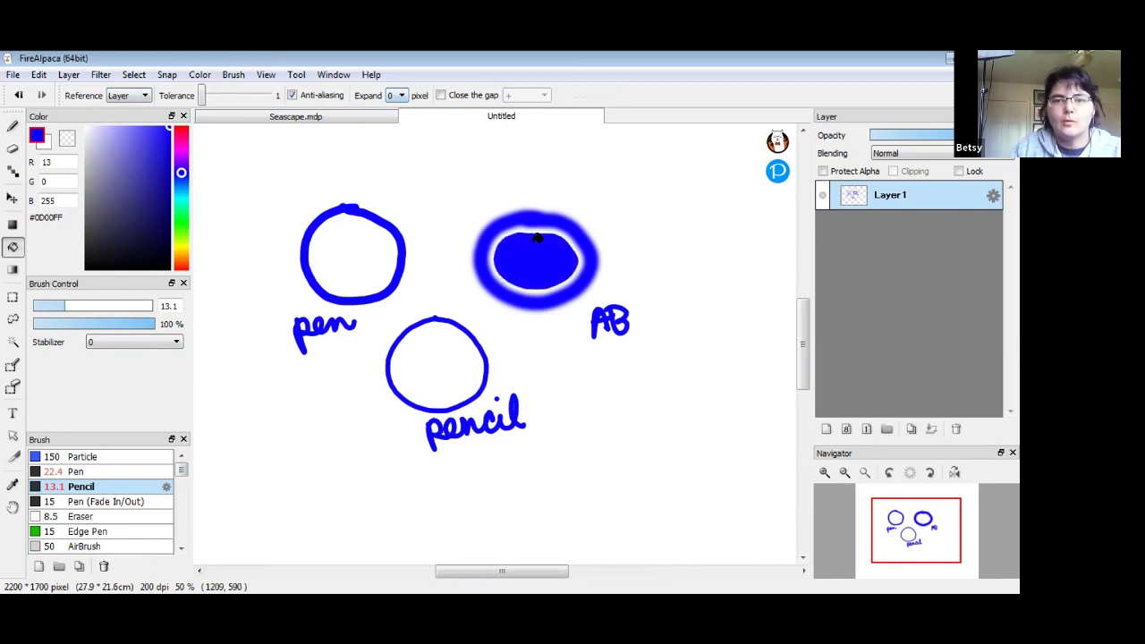
left_click(380, 239)
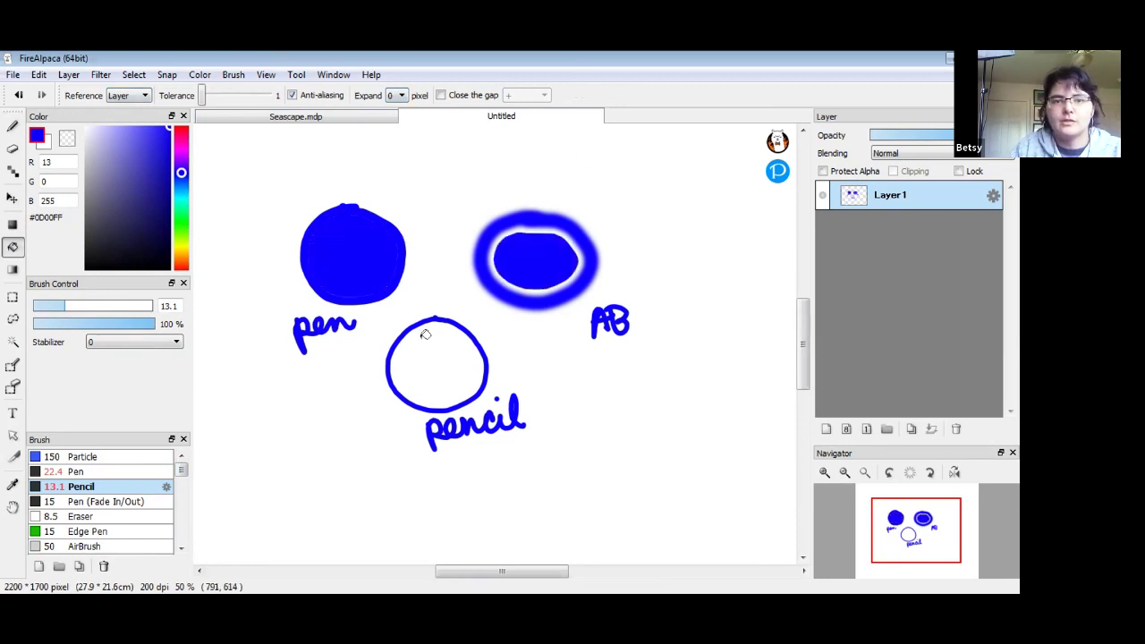
left_click(471, 337)
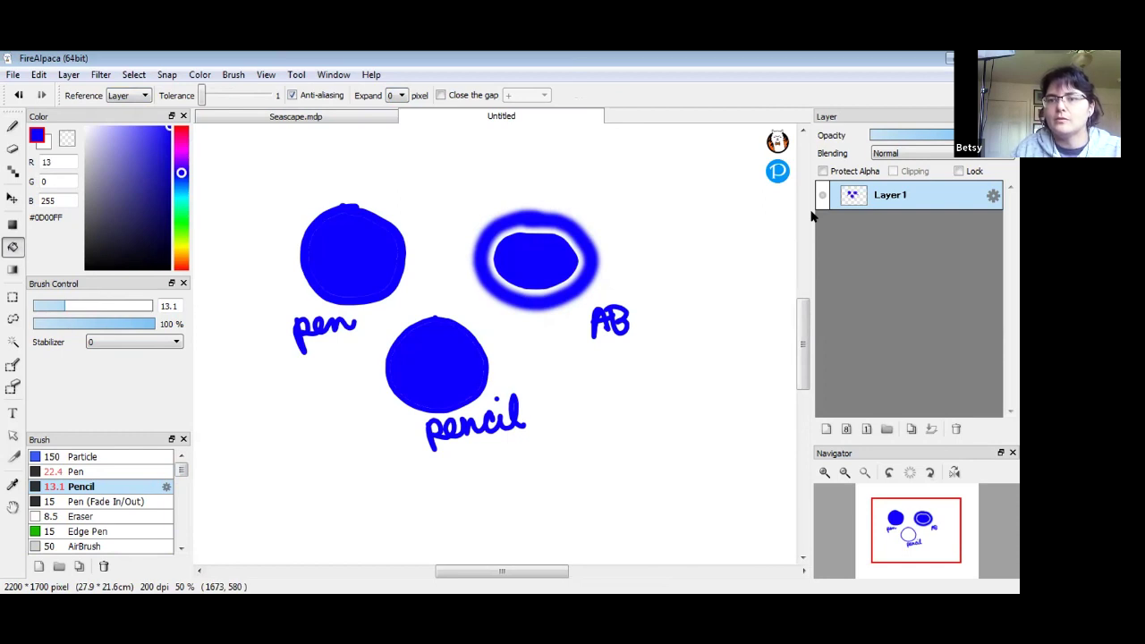
left_click(823, 472)
left_click_drag(572, 343, 626, 417)
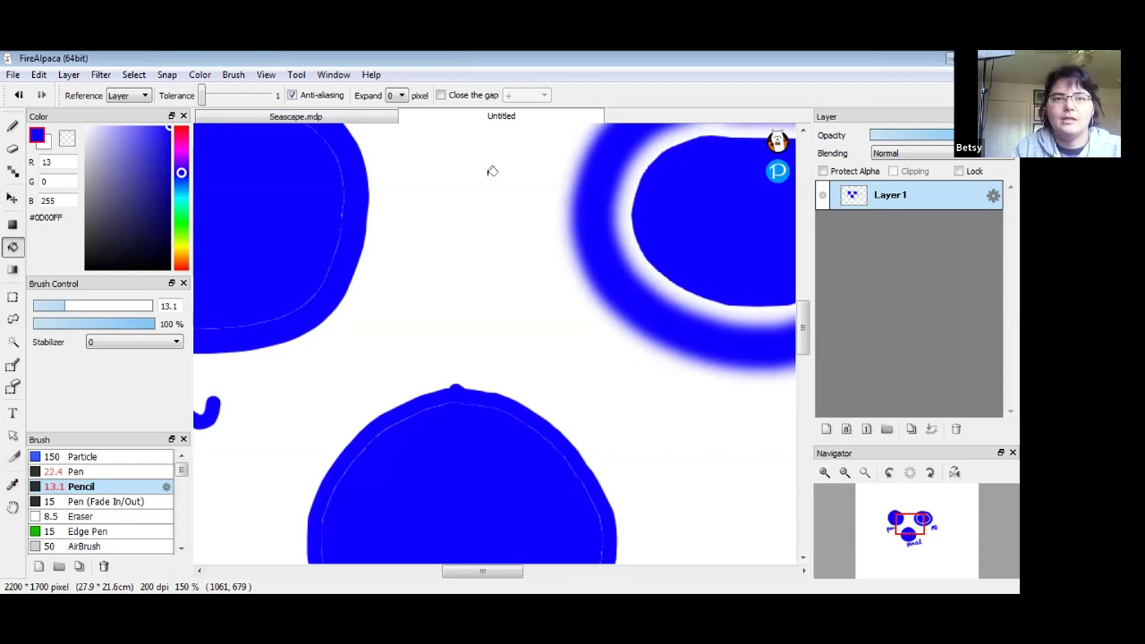
key("ctrl+z")
- Try filling the airbrush, pen and pencil circles with blue at a Bucket expansion of 3 pixels, and undo the fills
scroll(396, 95, "up", 3)
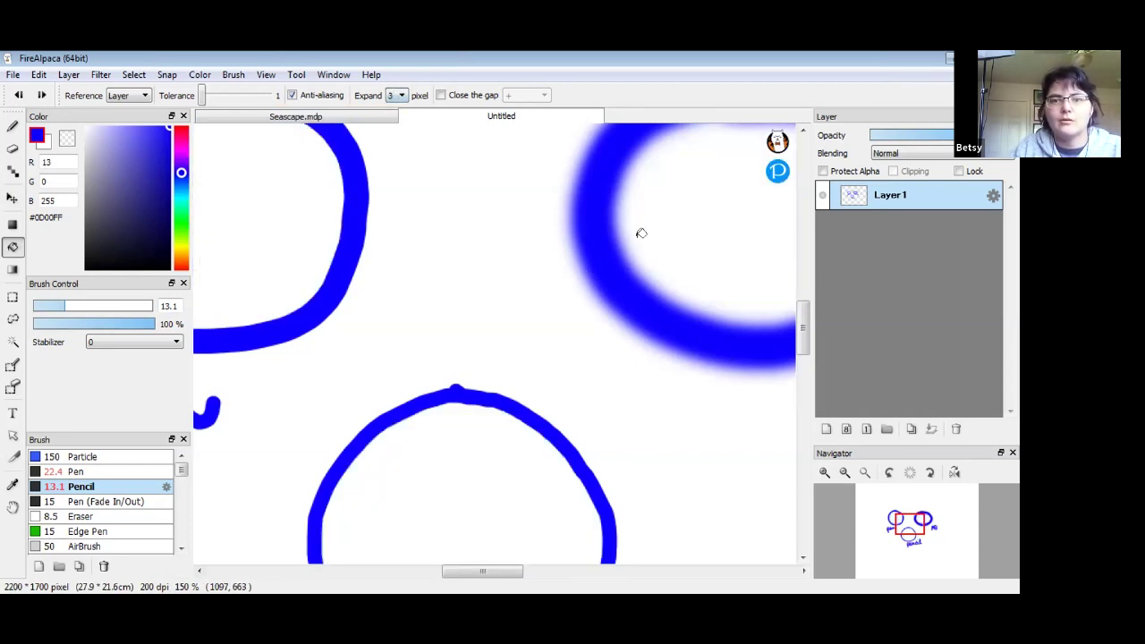
left_click(648, 232)
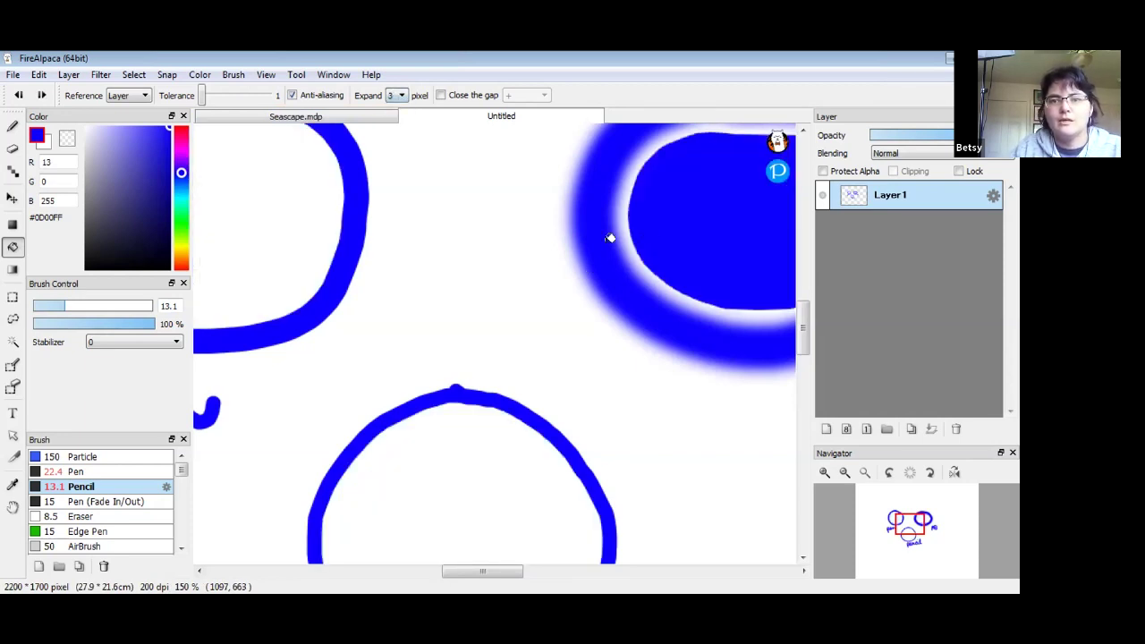
left_click(322, 206)
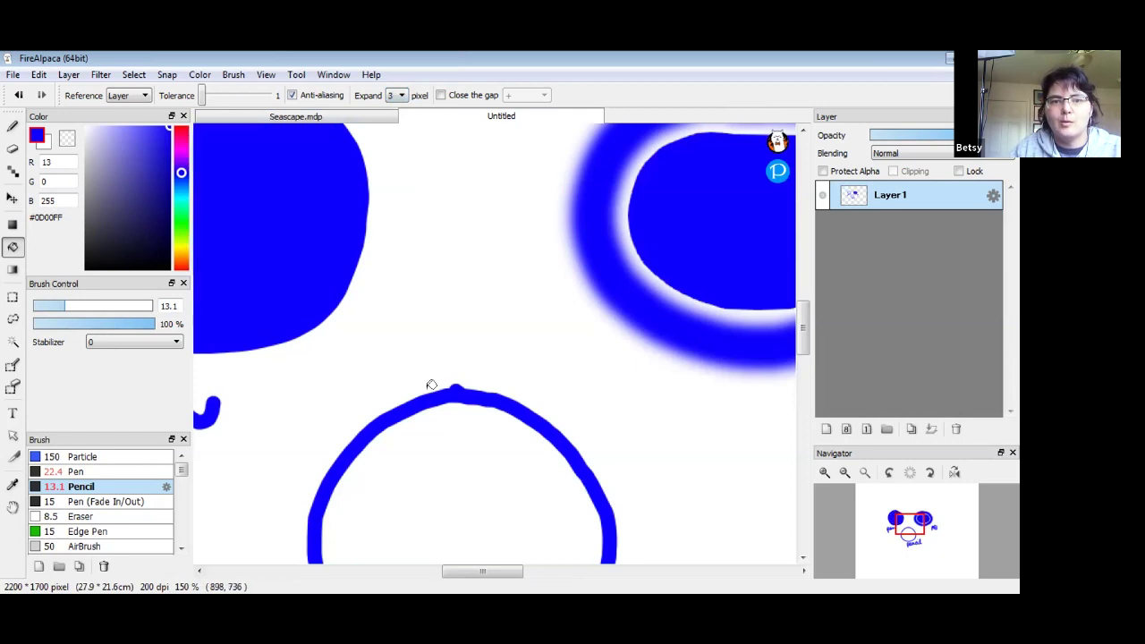
left_click(465, 431)
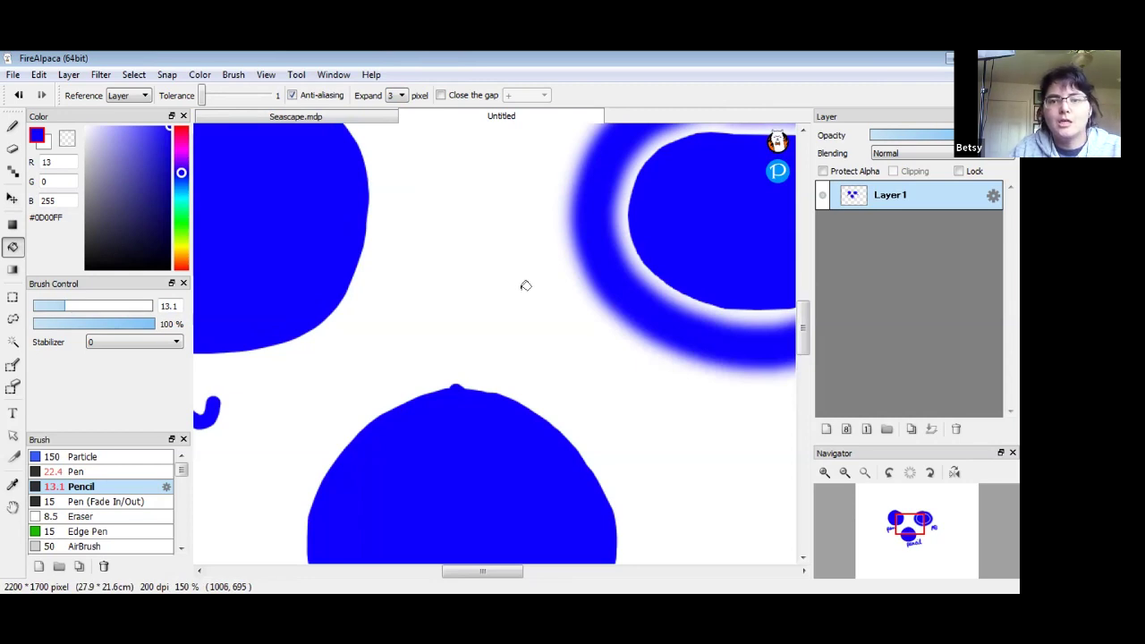
key("ctrl+z")
key("ctrl+z")
key("ctrl+z")
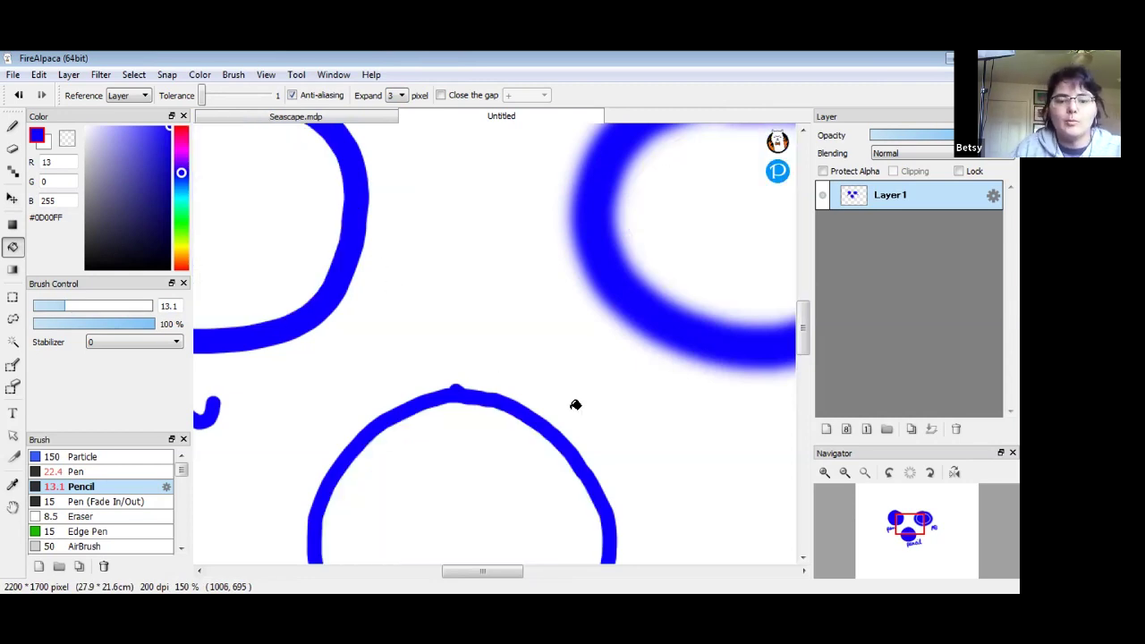
- Draw a small closed irregular outline between the pencil circle and the AB label using the Pen at size 3.2
mouse_move(465, 307)
left_mouse_down()
mouse_move(375, 153)
mouse_move(400, 97)
left_mouse_up()
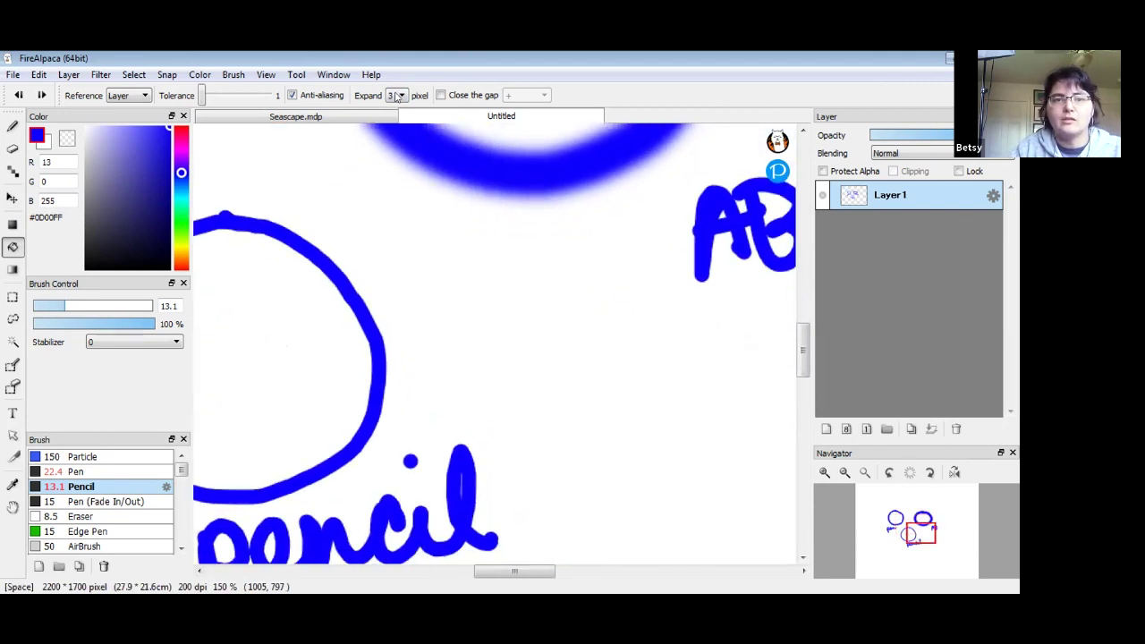
left_click(14, 127)
left_click_drag(54, 305, 43, 307)
left_click(94, 471)
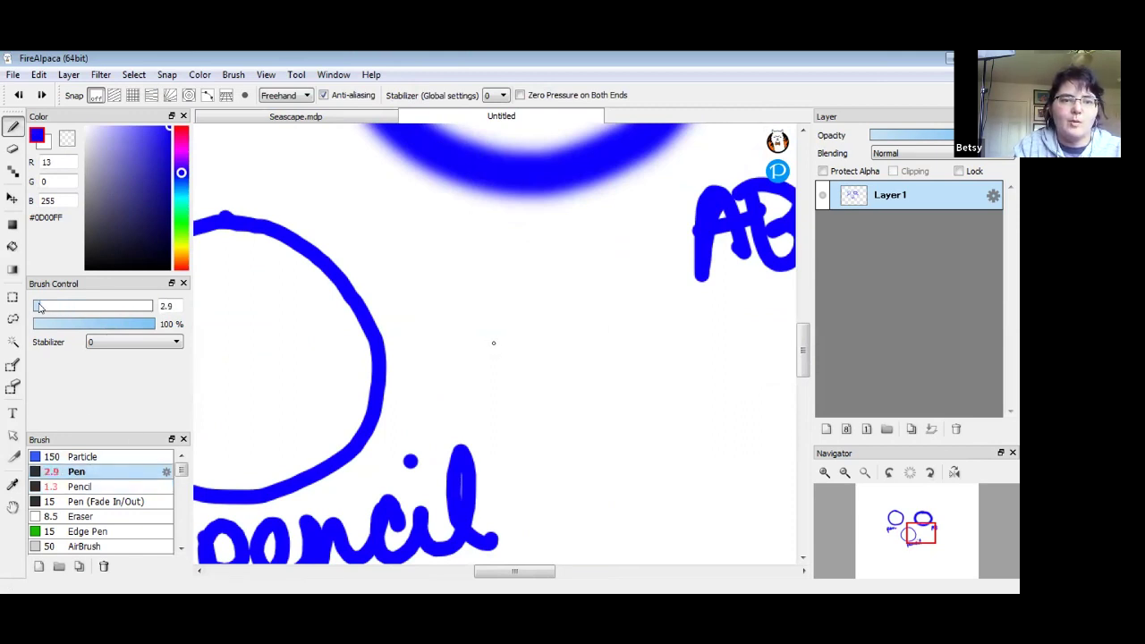
mouse_move(581, 289)
left_mouse_down()
mouse_move(499, 352)
mouse_move(515, 393)
mouse_move(567, 403)
mouse_move(663, 355)
mouse_move(601, 302)
left_mouse_up()
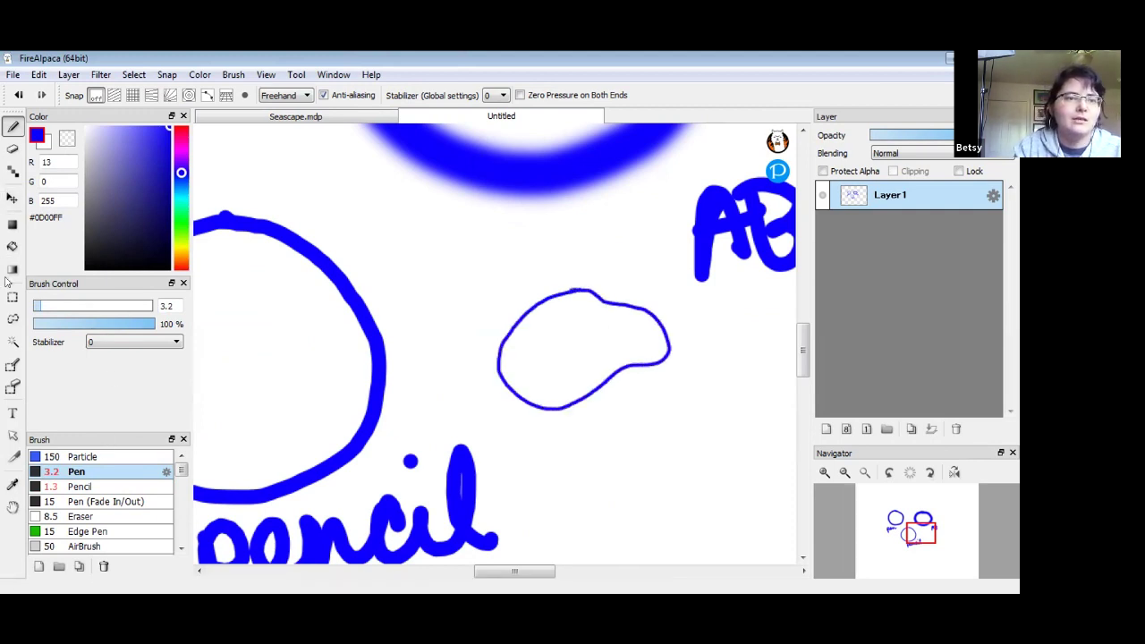
- Fill the thin irregular outline with blue using the Bucket at 3 pixels expansion, repeating the fill several times to grow the shape
left_click(13, 246)
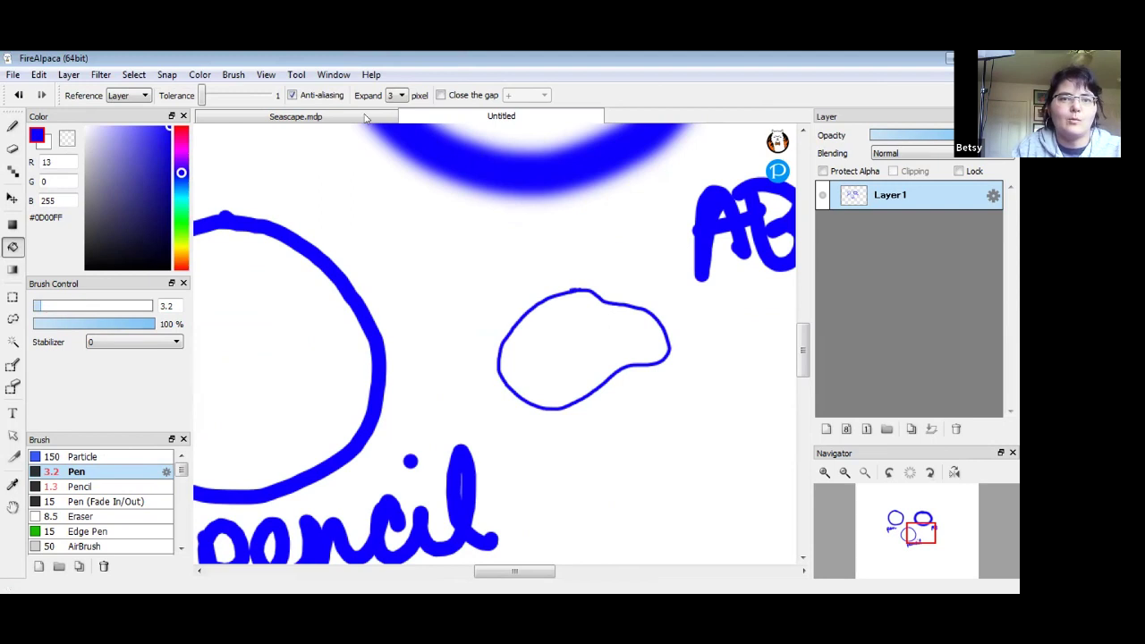
left_click(562, 327)
left_click(573, 322)
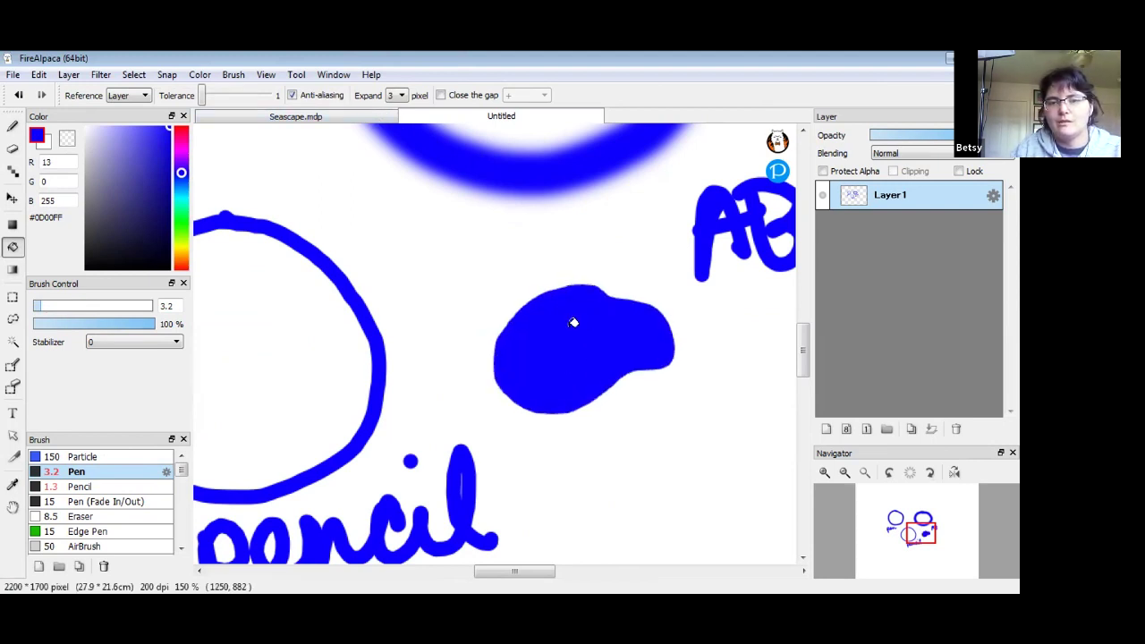
left_click(573, 322)
left_click(574, 322)
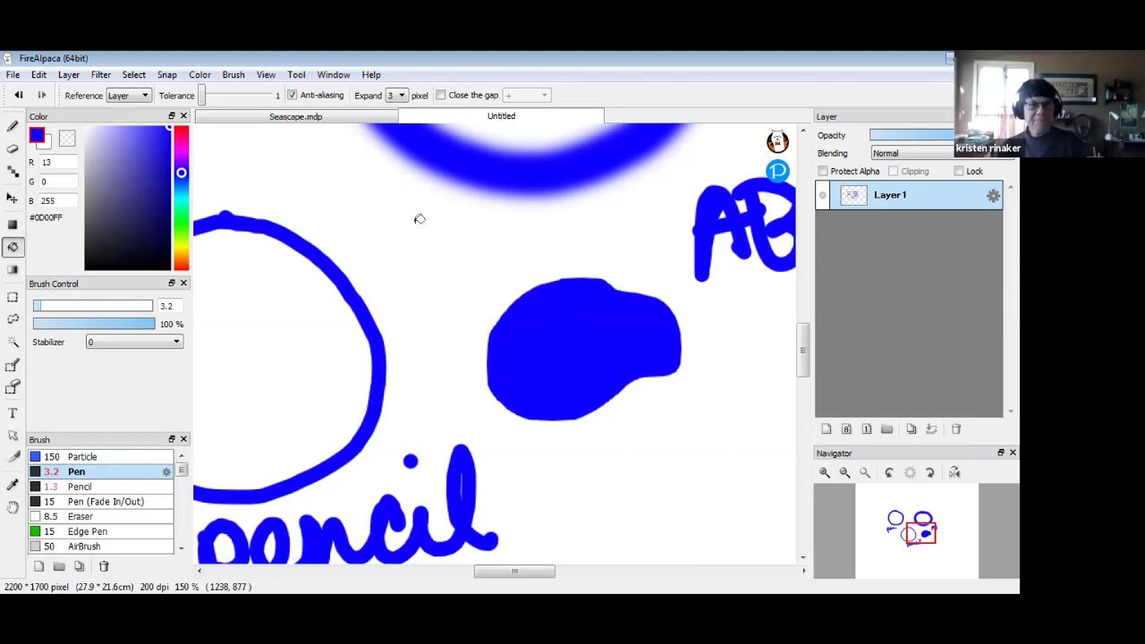
- Refill the irregular shape with red (#FF0000) and with green (#00FF71), keeping the 3-pixel expansion
left_click(181, 130)
left_click(592, 299)
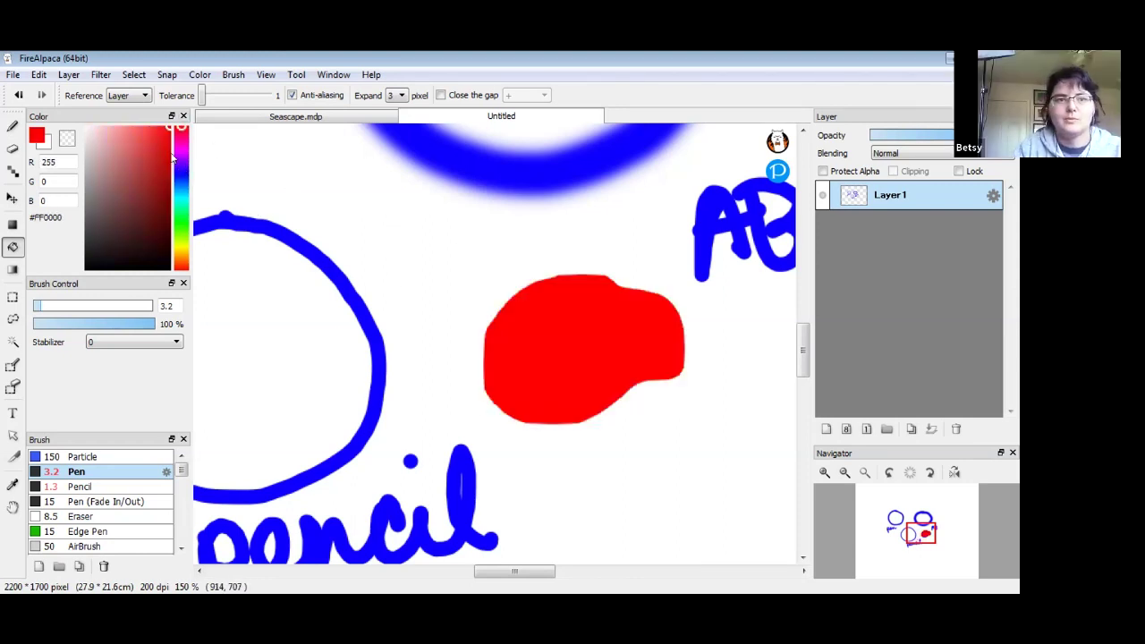
left_click(179, 211)
left_click(548, 338)
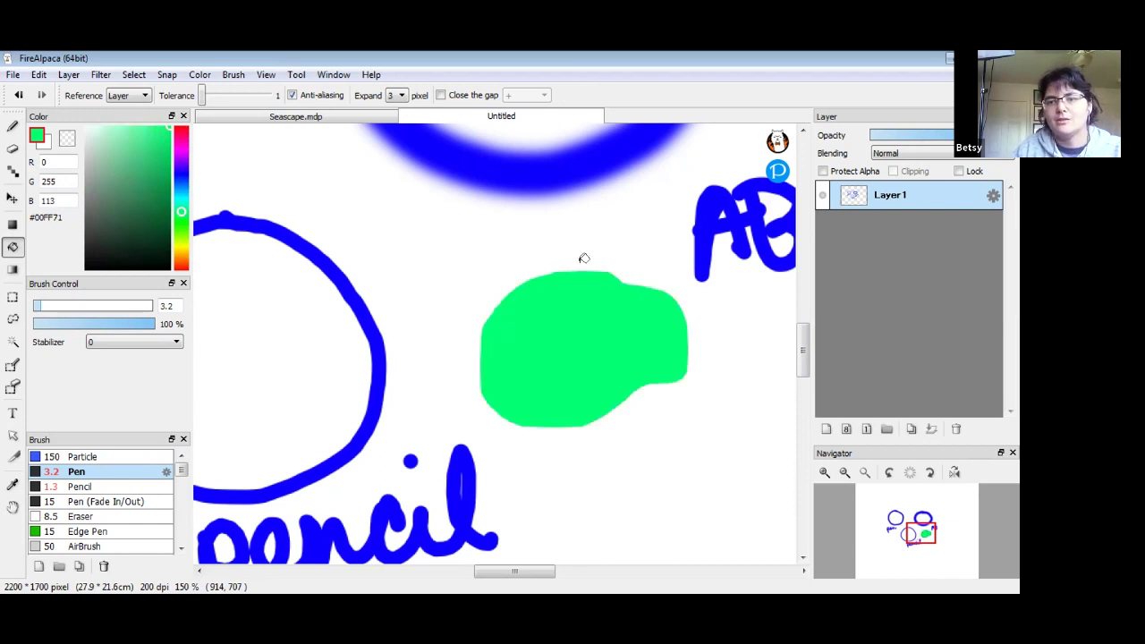
- Set the Bucket expansion to 0 pixels and refill the green shape with blue (#0002FF)
left_click(393, 96)
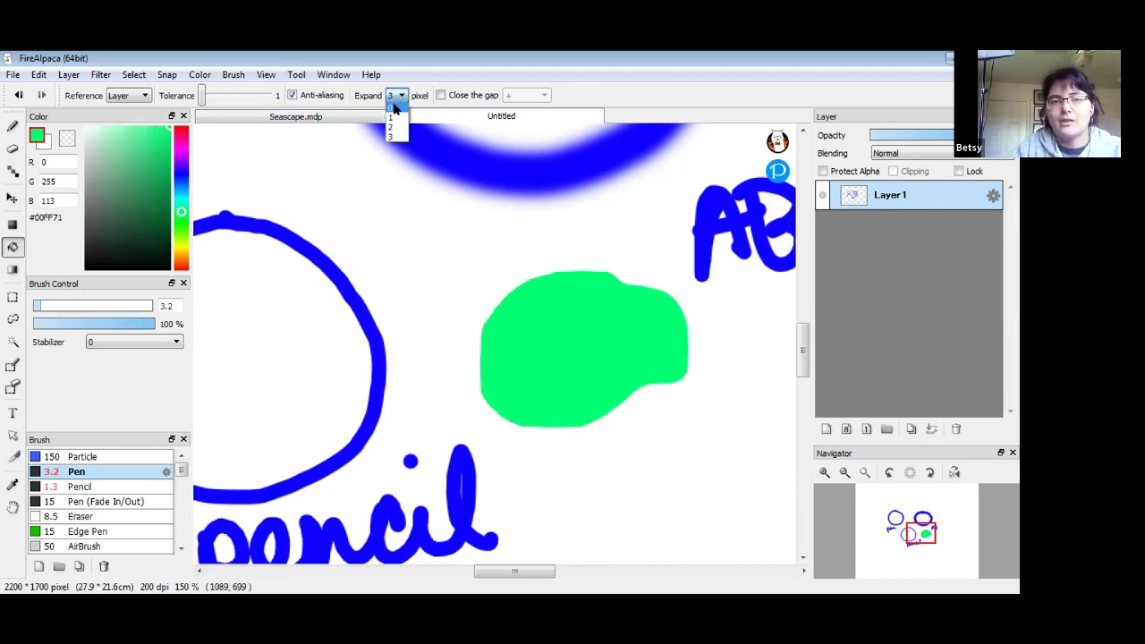
left_click(393, 108)
left_click(181, 173)
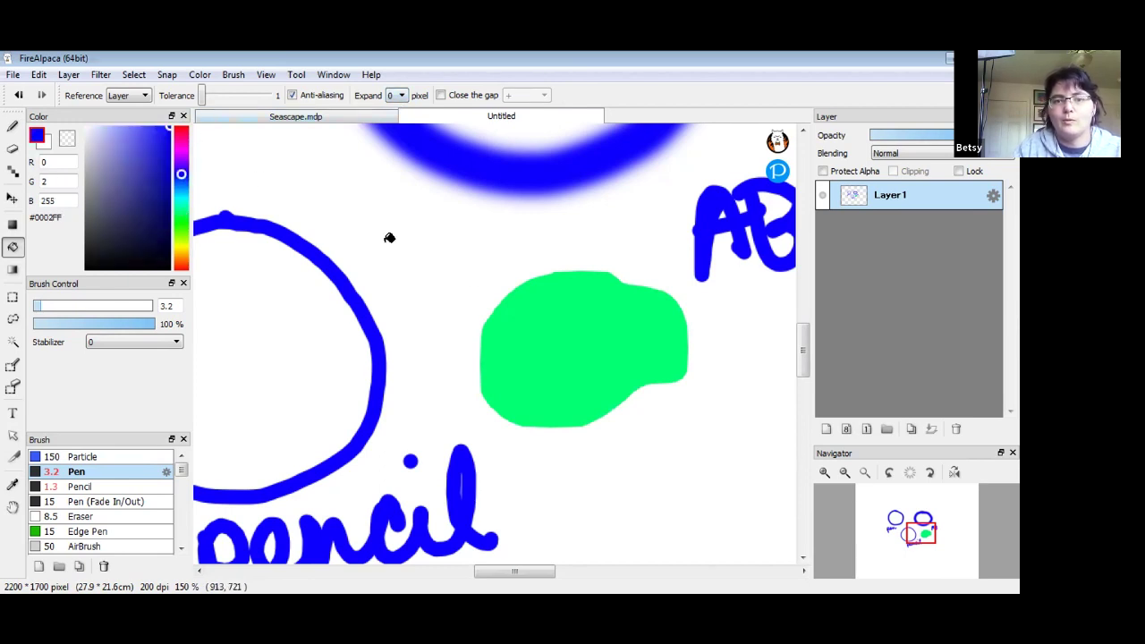
left_click(537, 324)
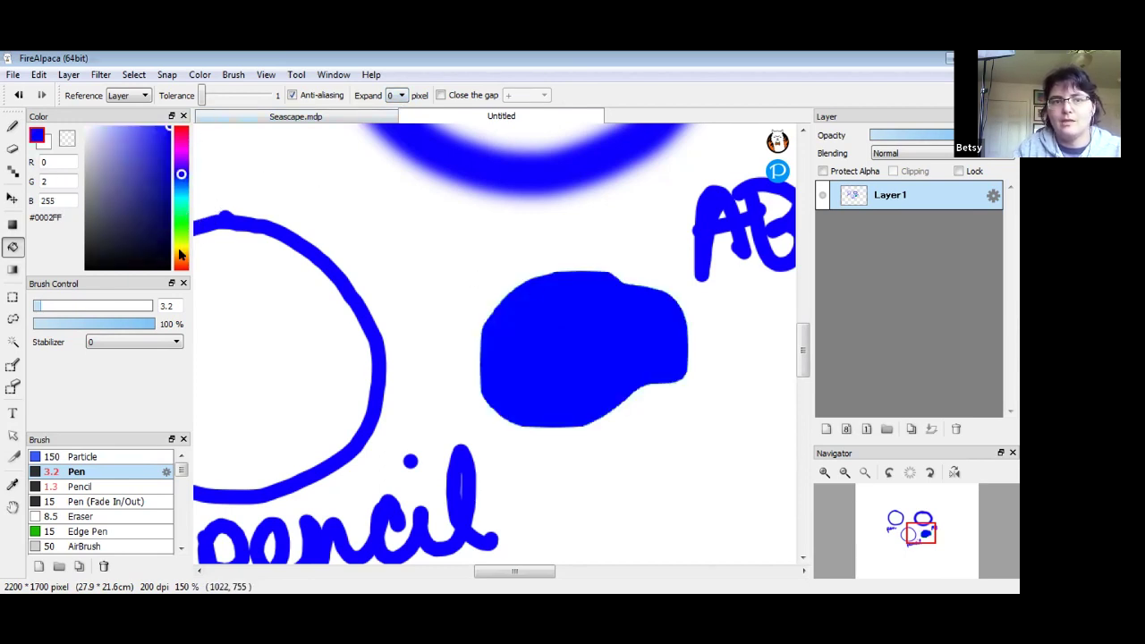
- Refill the irregular shape with brown (#856A11) and with gold (#D5A710), keeping the Bucket expansion at 0 pixels
left_click(181, 252)
left_click(159, 195)
left_click(495, 405)
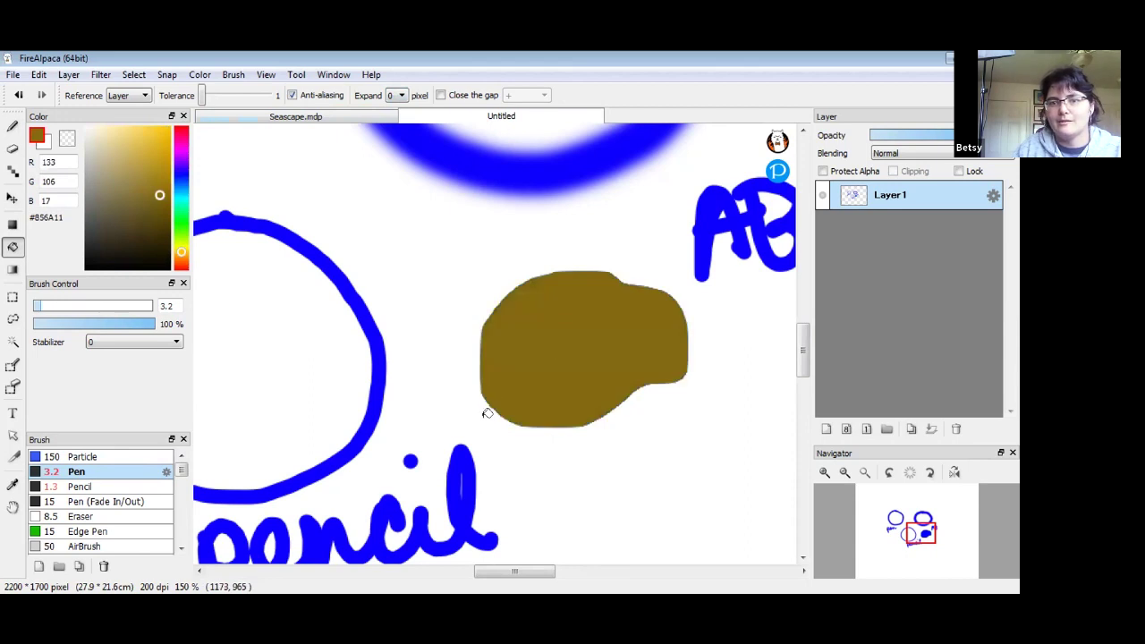
left_click(164, 149)
left_click(560, 314)
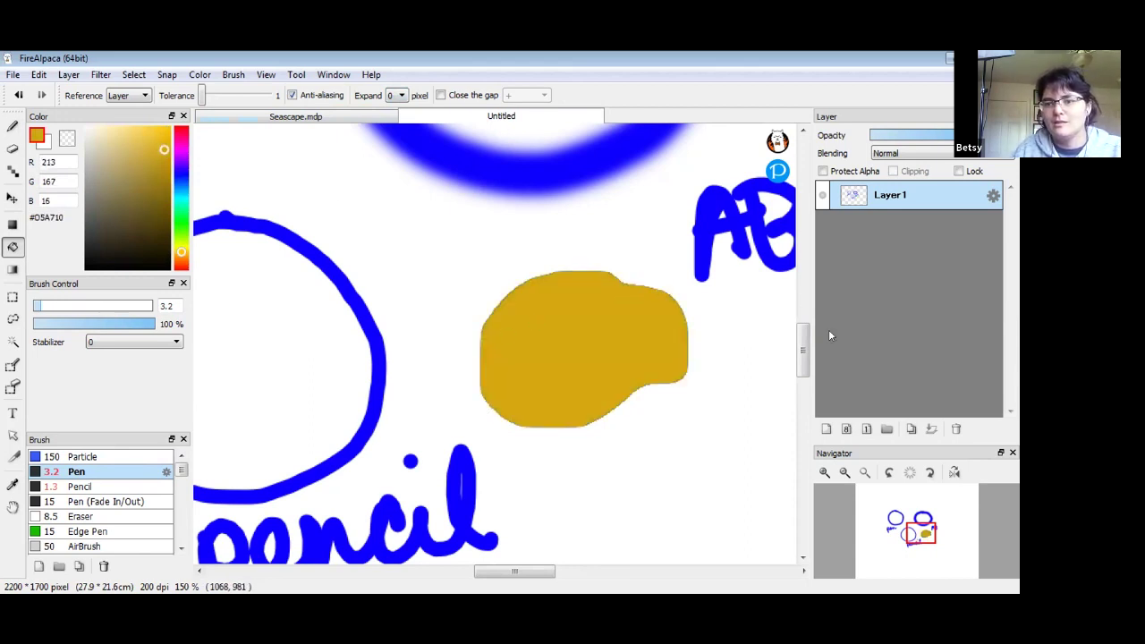
- Refill the gold shape with red (#FF0000) and with light grey (#D5D5D5), still at 0 pixels expansion
left_click(823, 472)
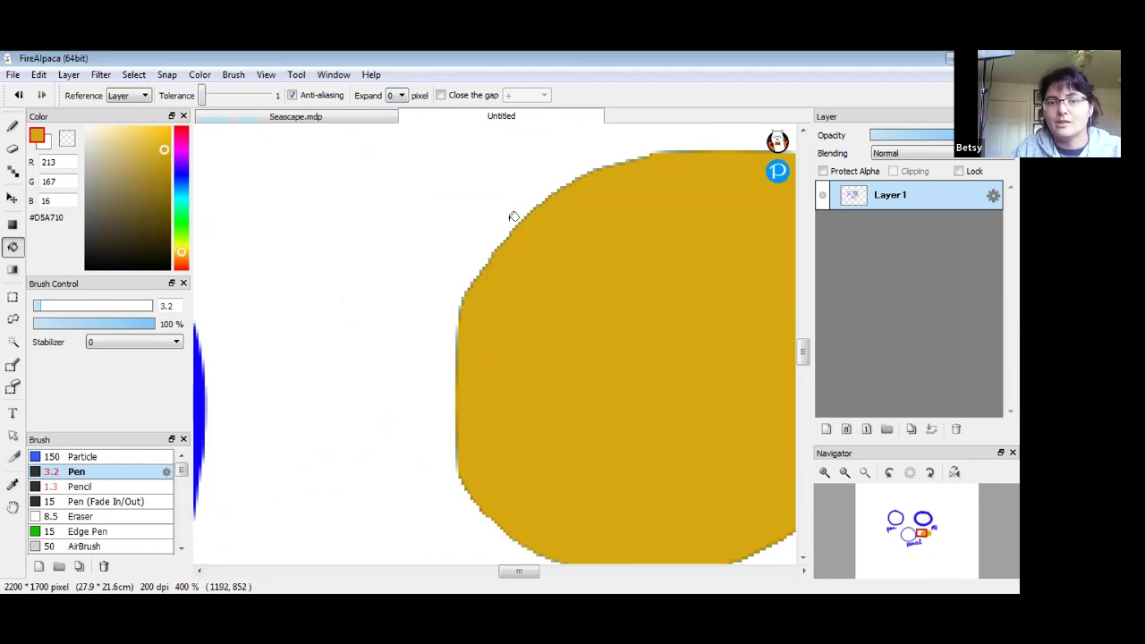
left_click(180, 128)
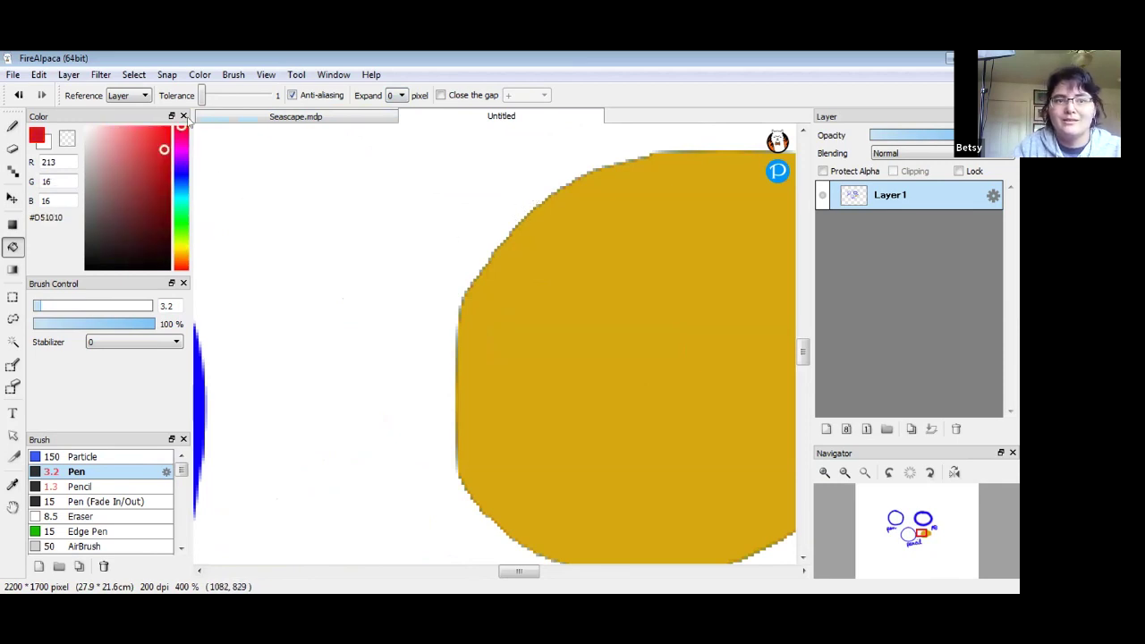
left_click(170, 128)
left_click(581, 256)
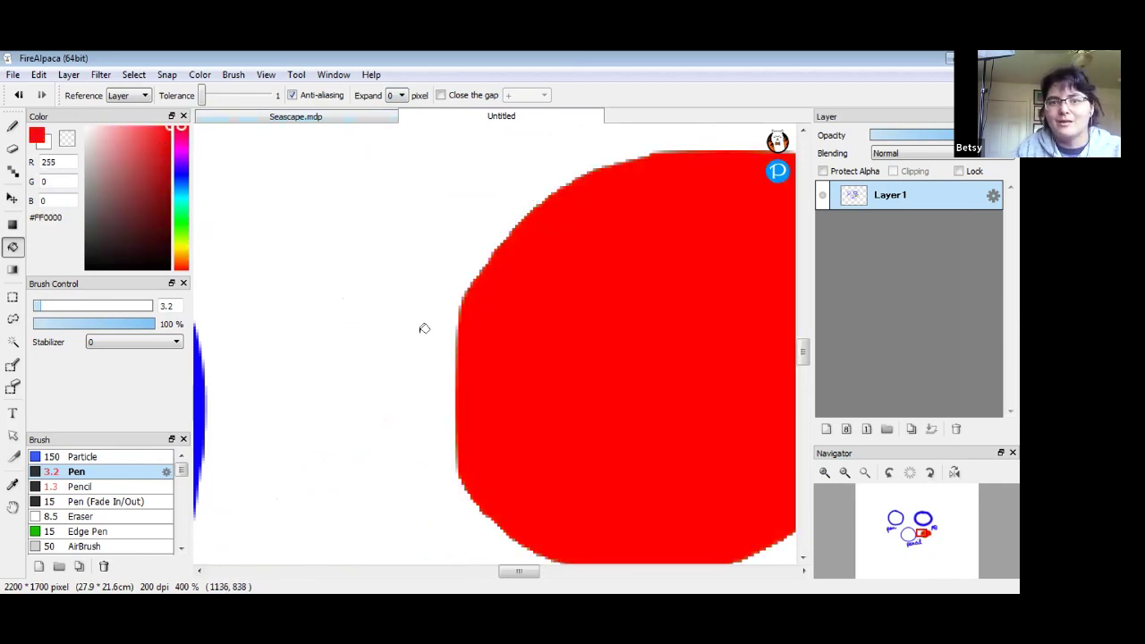
left_click(86, 149)
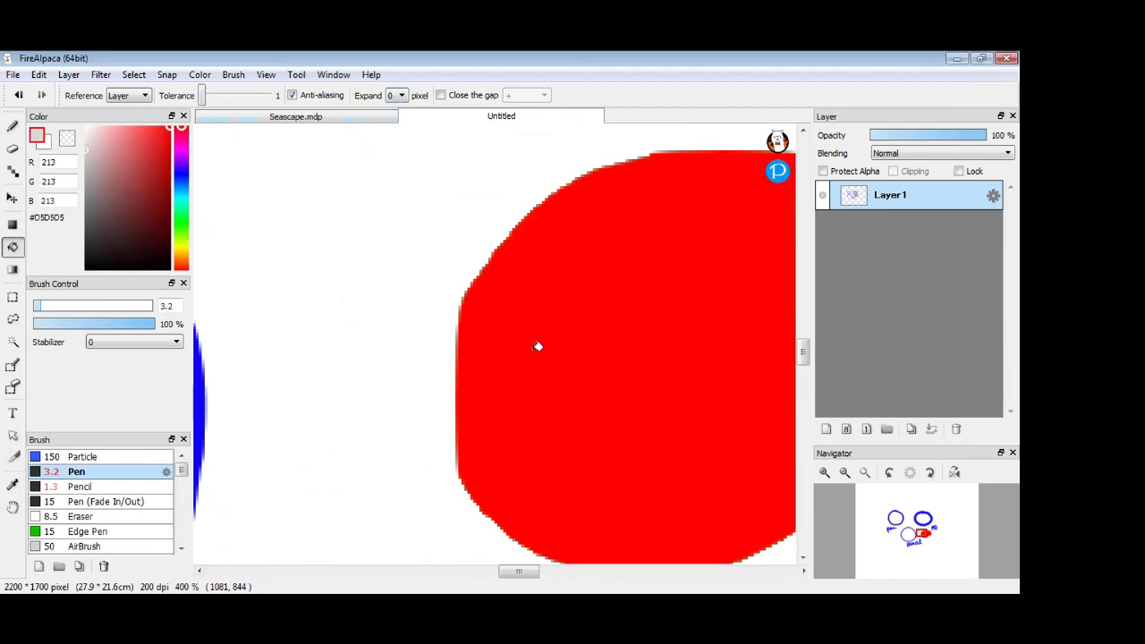
left_click(556, 321)
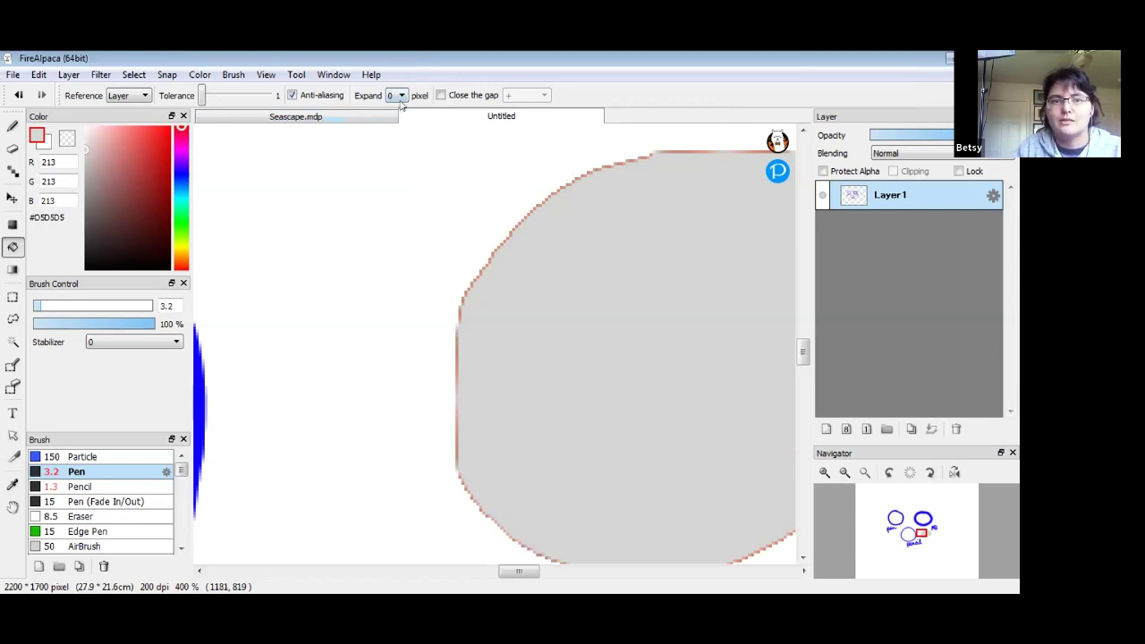
- Set the Bucket expansion to 1 pixel and refill the grey shape repeatedly so it grows outward
left_click(407, 118)
left_click(567, 185)
left_click(567, 189)
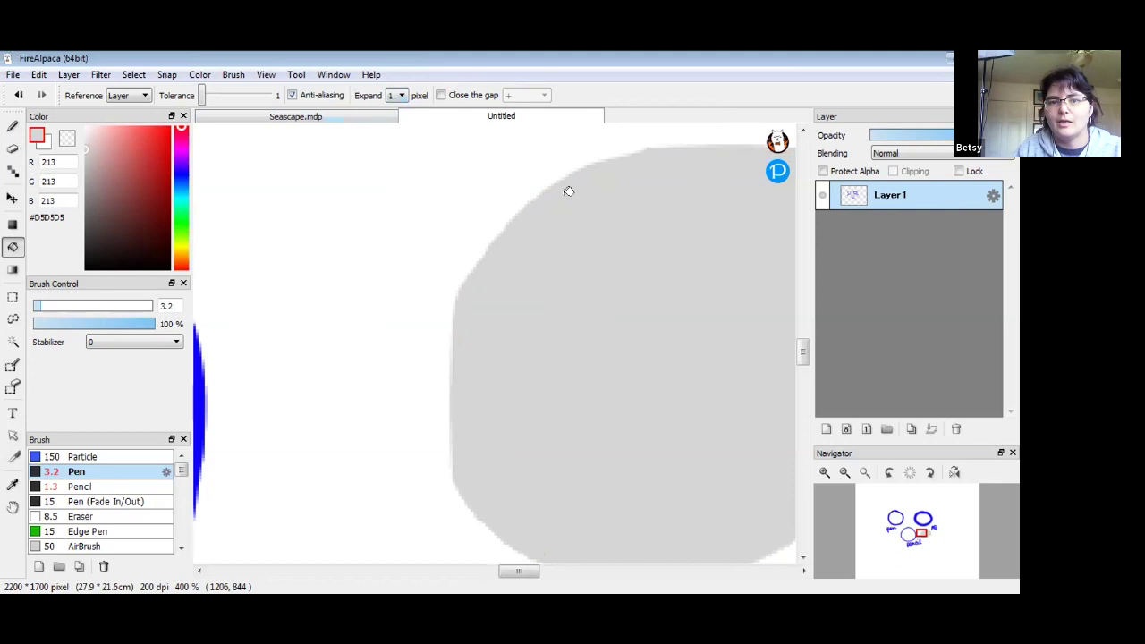
left_click(560, 212)
left_click(560, 213)
left_click(561, 208)
left_click(556, 211)
left_click(552, 214)
left_click(553, 211)
left_click(554, 209)
left_click(552, 210)
left_click(549, 211)
left_click(549, 211)
left_click(549, 211)
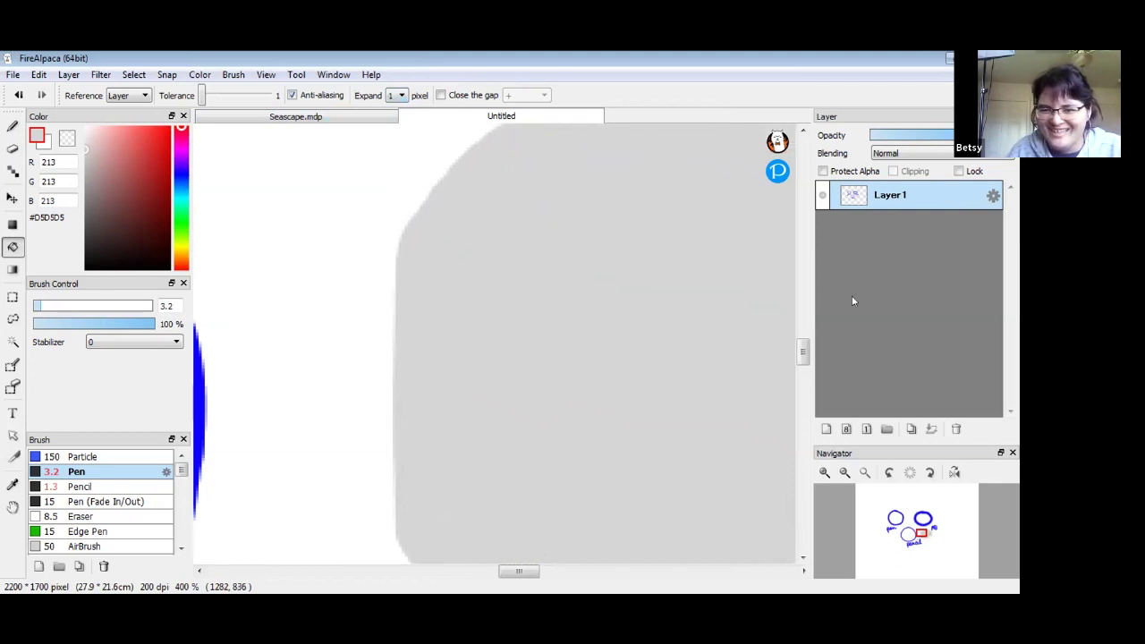
- Set the Bucket expansion back to 0 pixels and fill the pen and pencil circles with red (#FF0000)
left_click(844, 472)
left_click(844, 472)
key("space")
left_click_drag(405, 257, 521, 366)
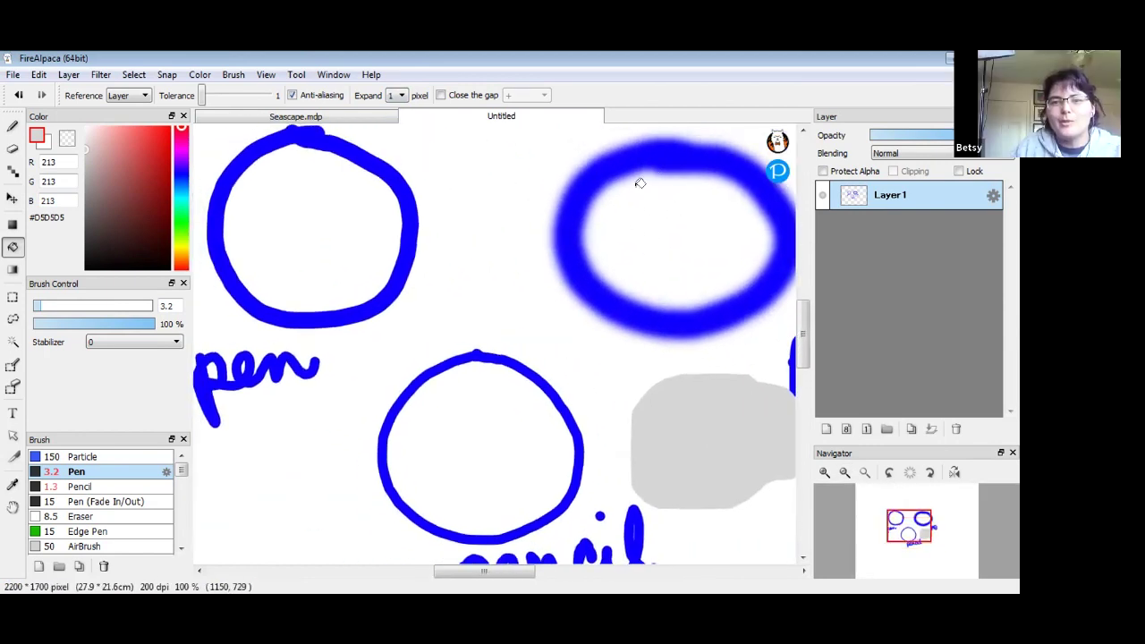
key("space")
left_click_drag(459, 384, 446, 317)
left_click(401, 97)
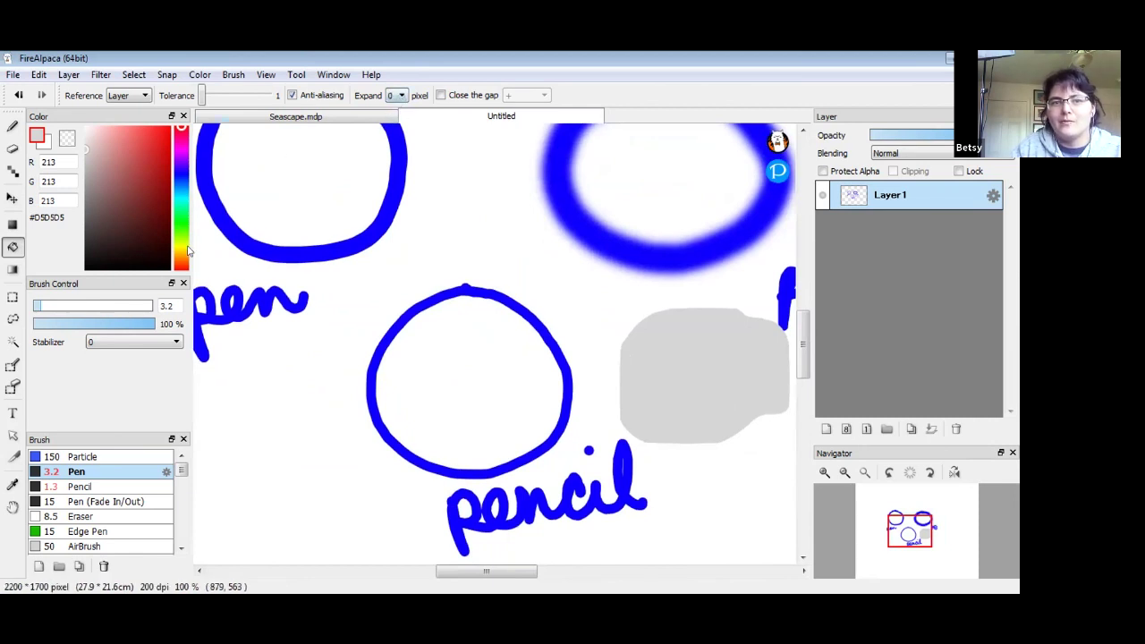
left_click(169, 127)
left_click(301, 169)
left_click(440, 335)
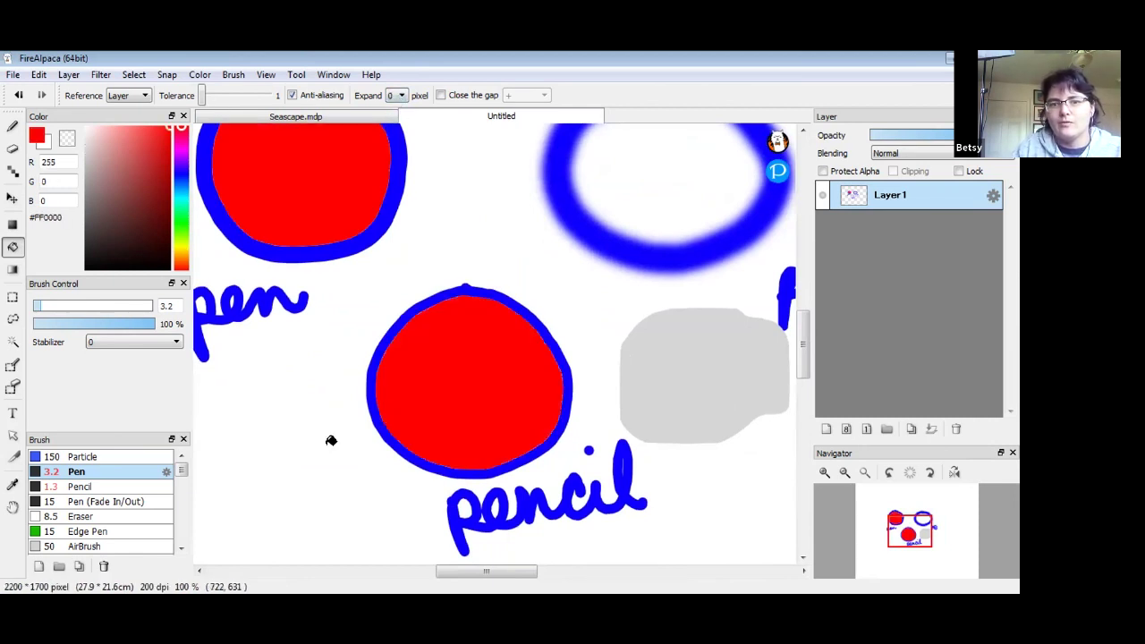
left_click(825, 468)
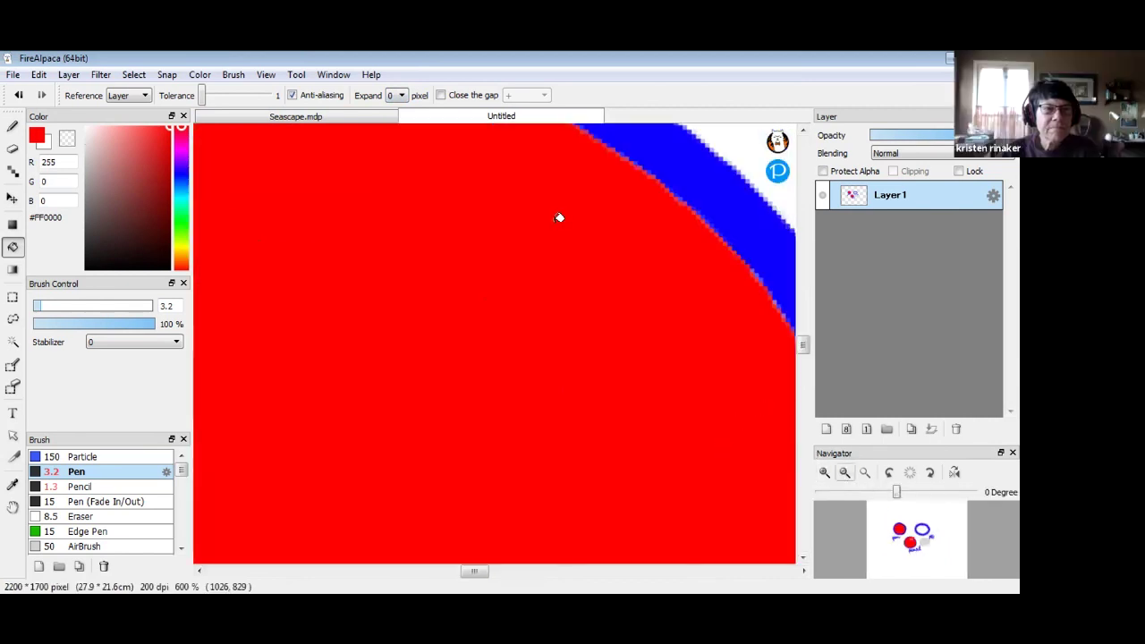
- Switch to the Seascape.mdp painting and examine its wave splash up close and the scene as a whole
scroll(559, 215, "down", 4)
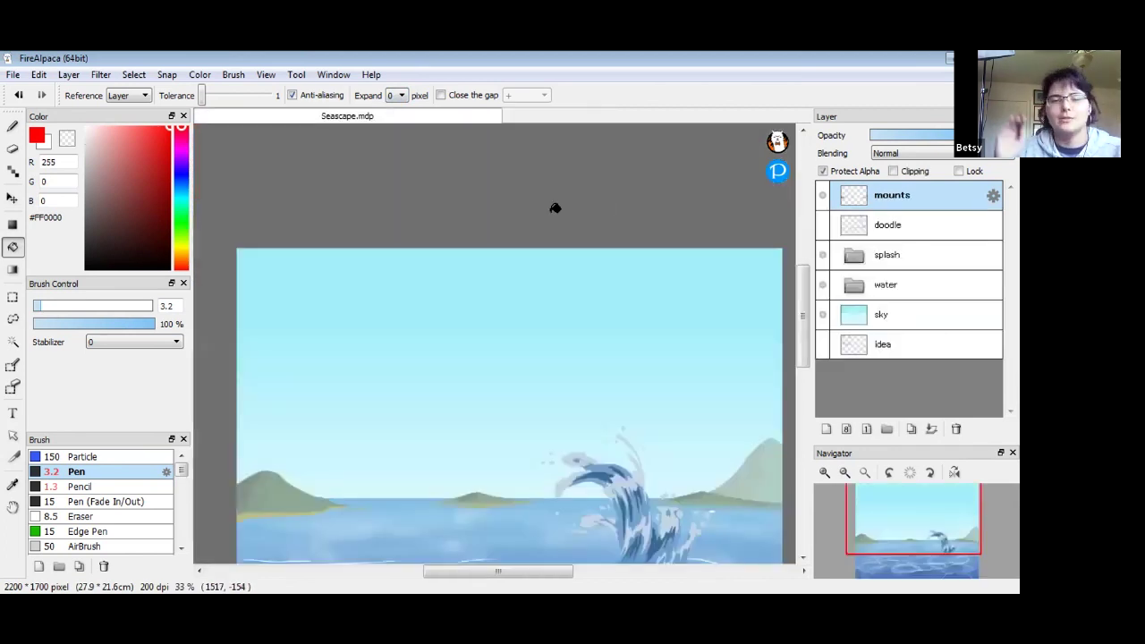
left_click_drag(801, 313, 802, 348)
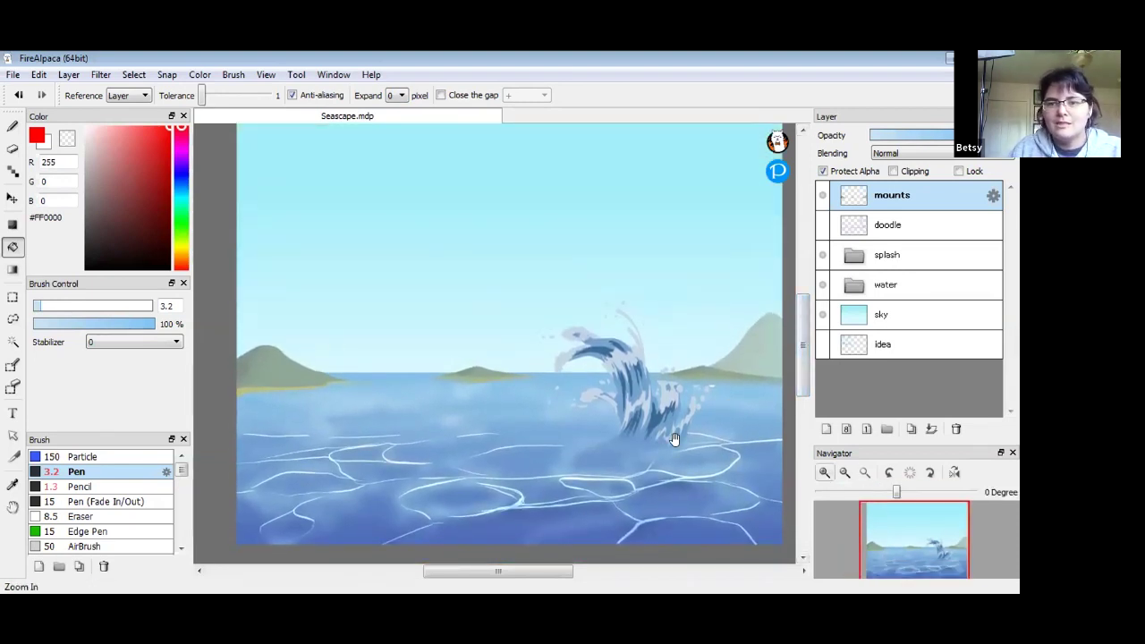
scroll(702, 324, "up", 3)
left_click_drag(623, 397, 631, 443)
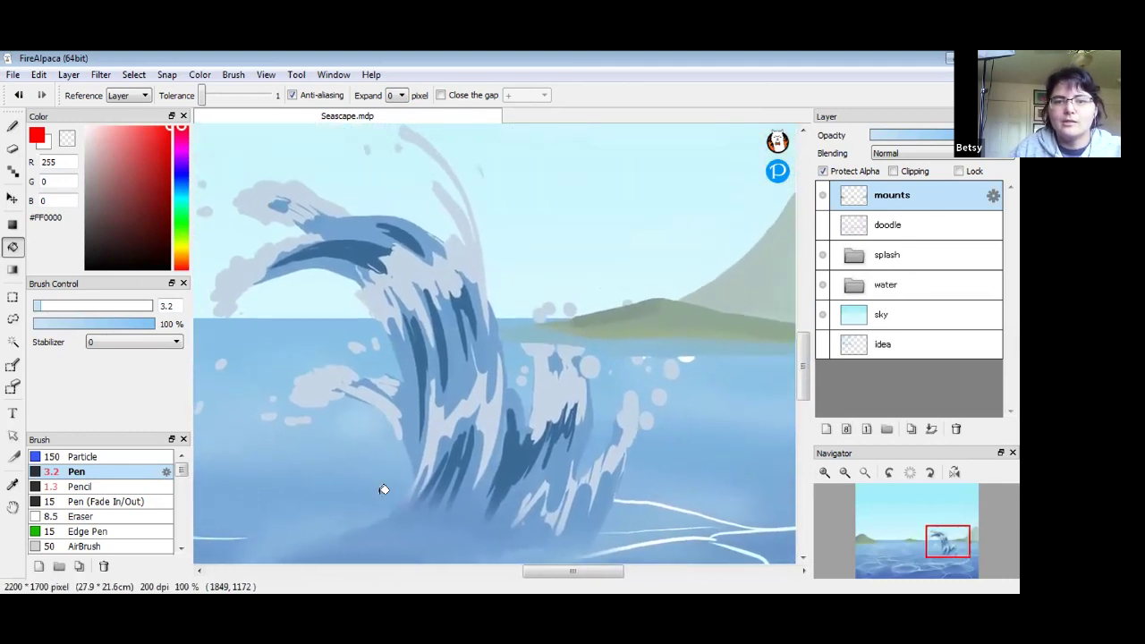
left_click(12, 127)
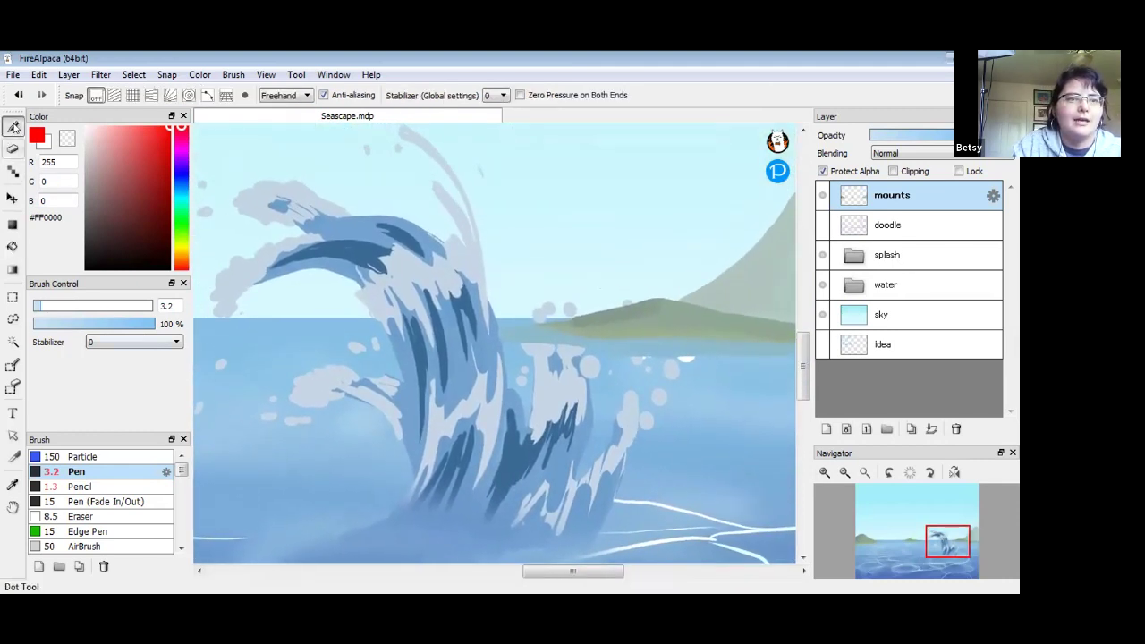
left_click_drag(639, 442, 719, 383)
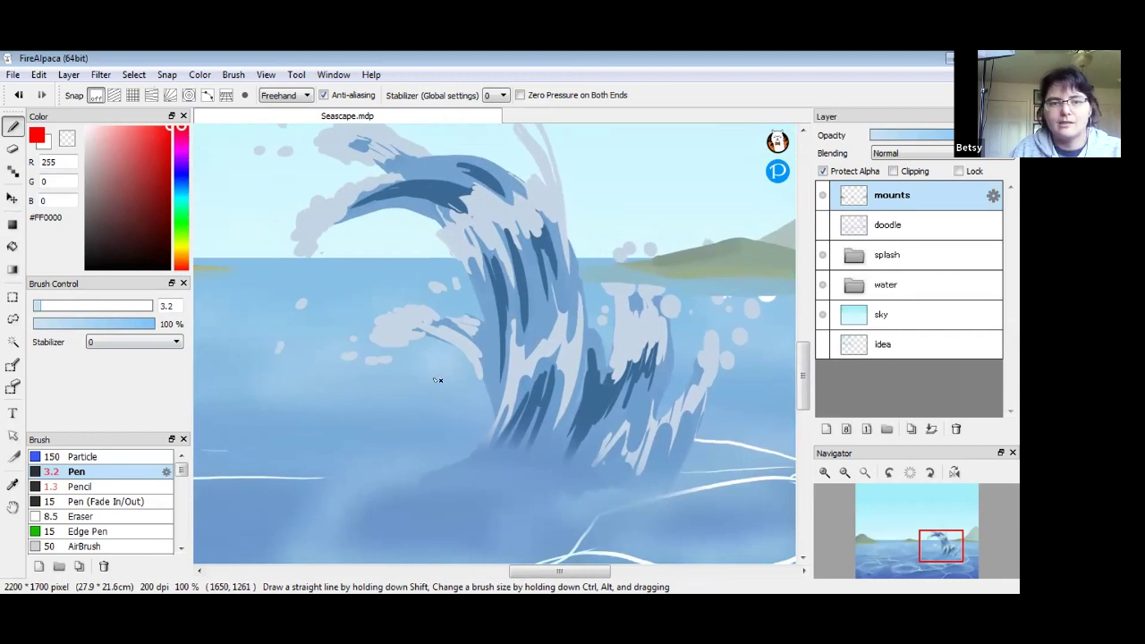
key("space")
left_click_drag(328, 378, 438, 340)
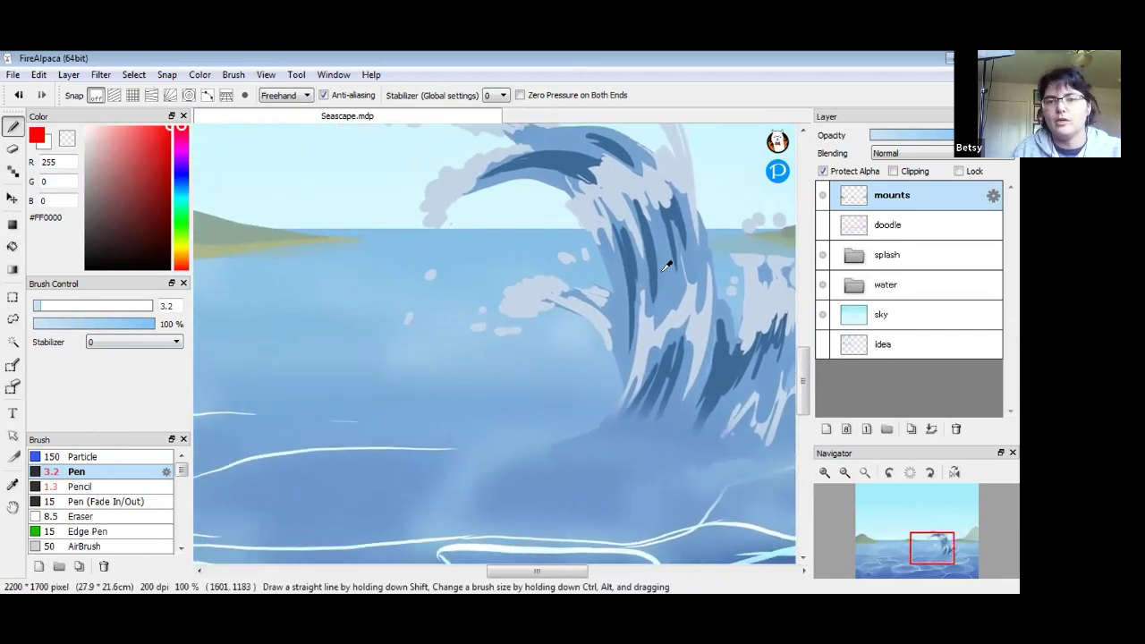
left_click(907, 224)
left_click(894, 198)
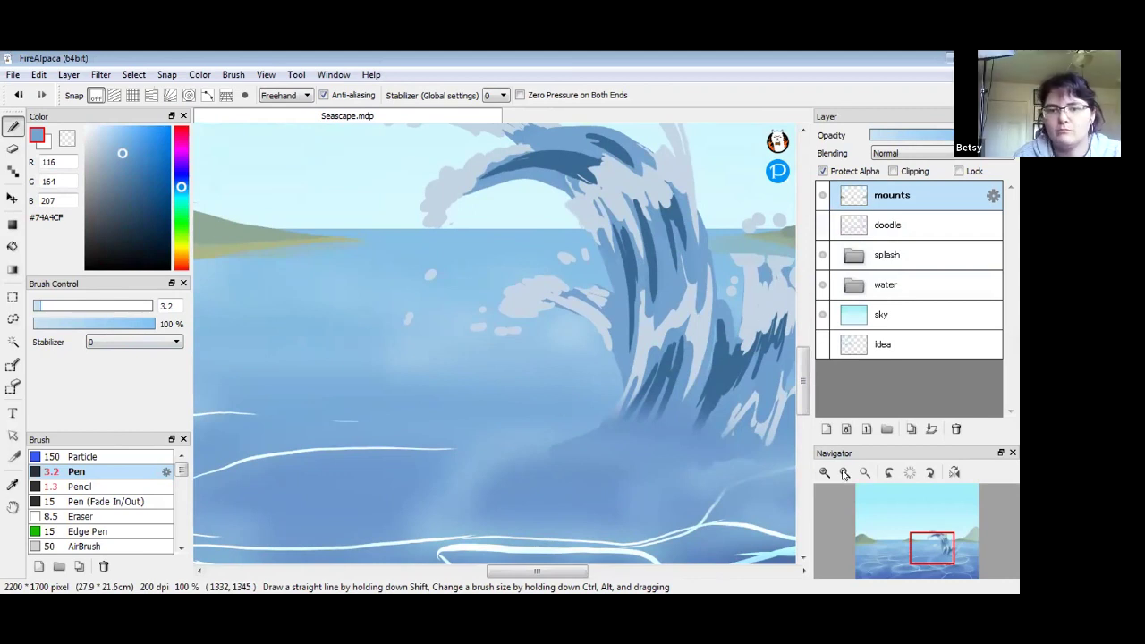
scroll(582, 417, "down", 3)
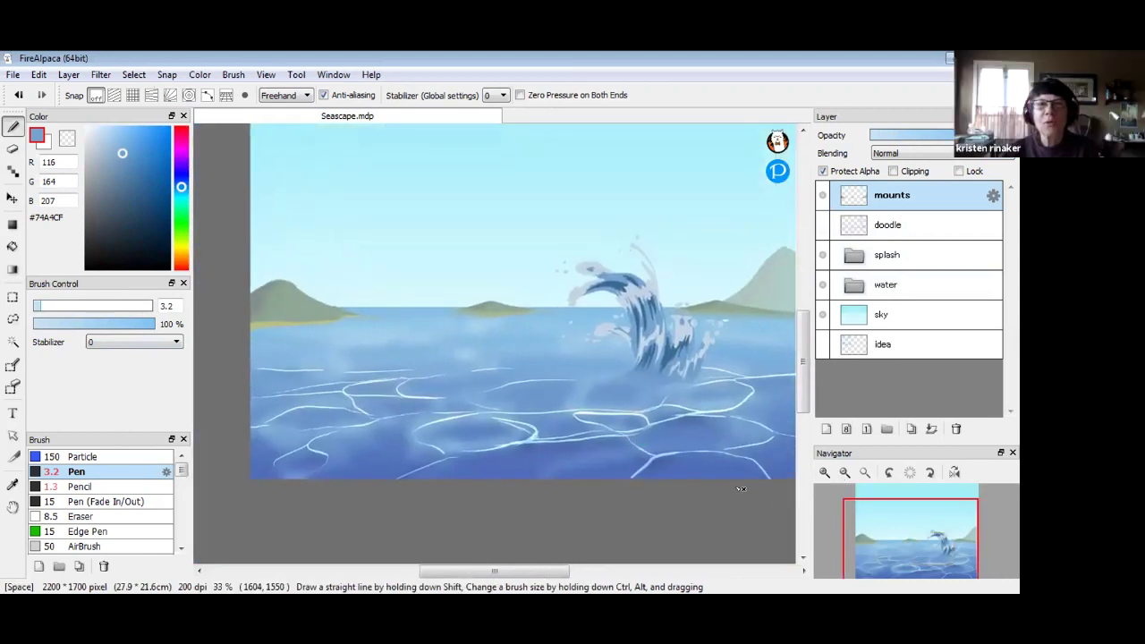
left_click_drag(471, 231, 435, 281)
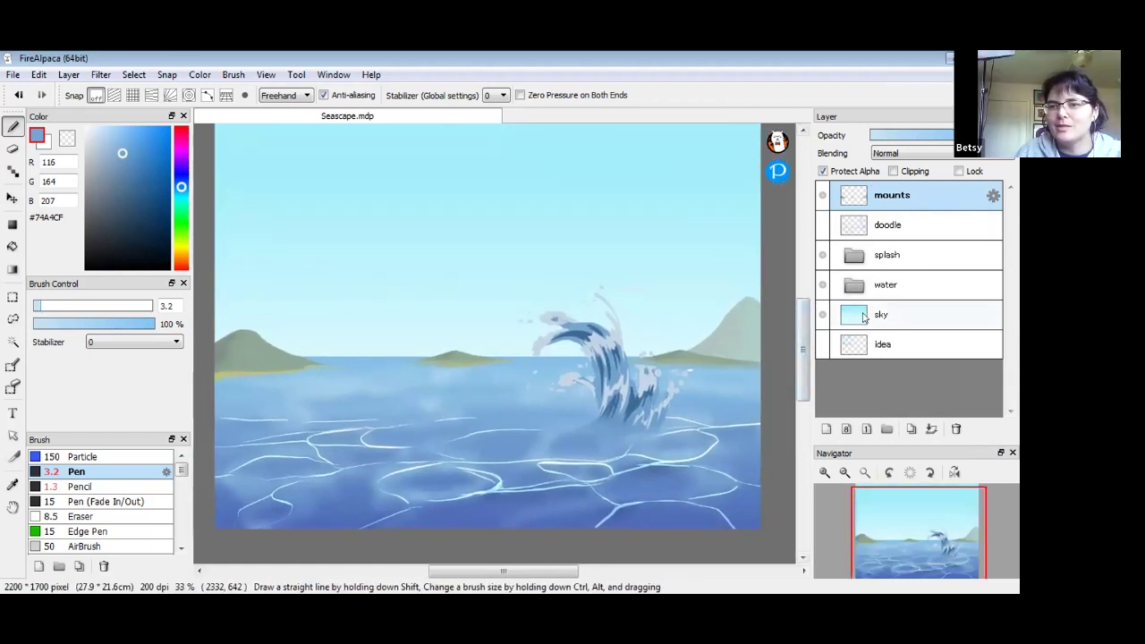
- Open the water folder and hide its white, blurry white and shadow layers, along with the splash folder
left_click(822, 284)
left_click(821, 284)
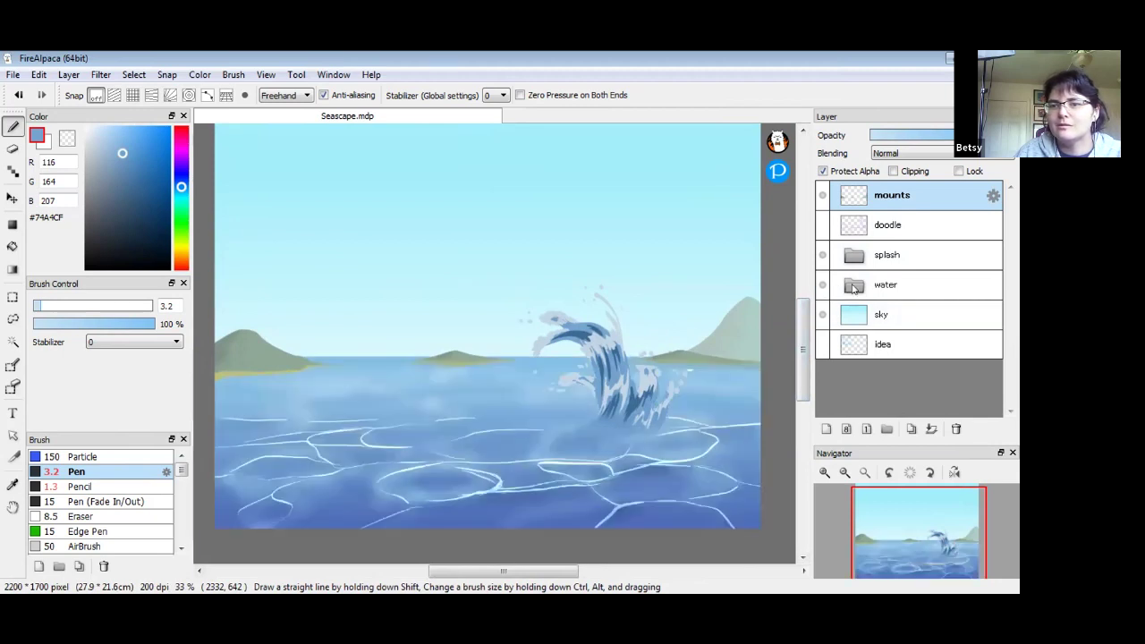
left_click(848, 285)
scroll(860, 282, "down", 1)
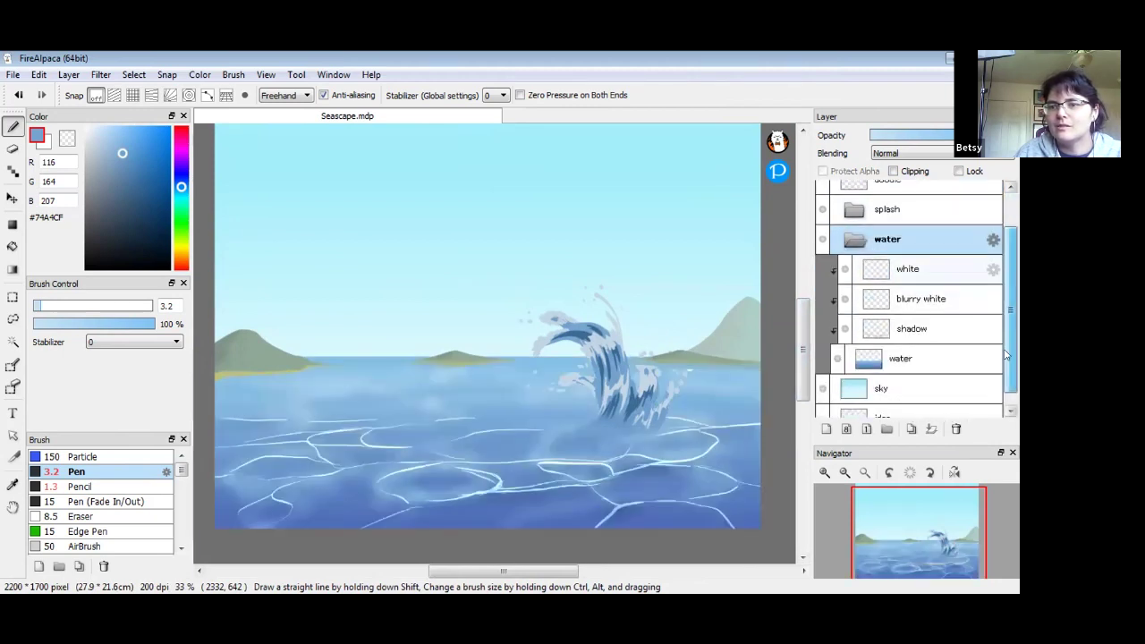
left_click(844, 265)
left_click(844, 295)
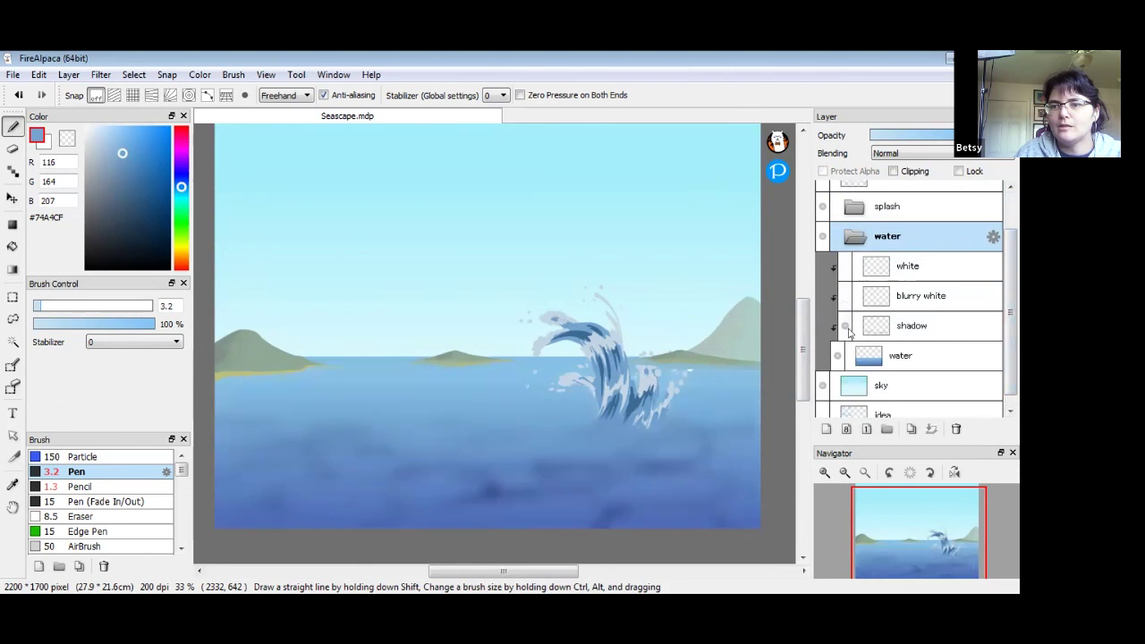
left_click(842, 325)
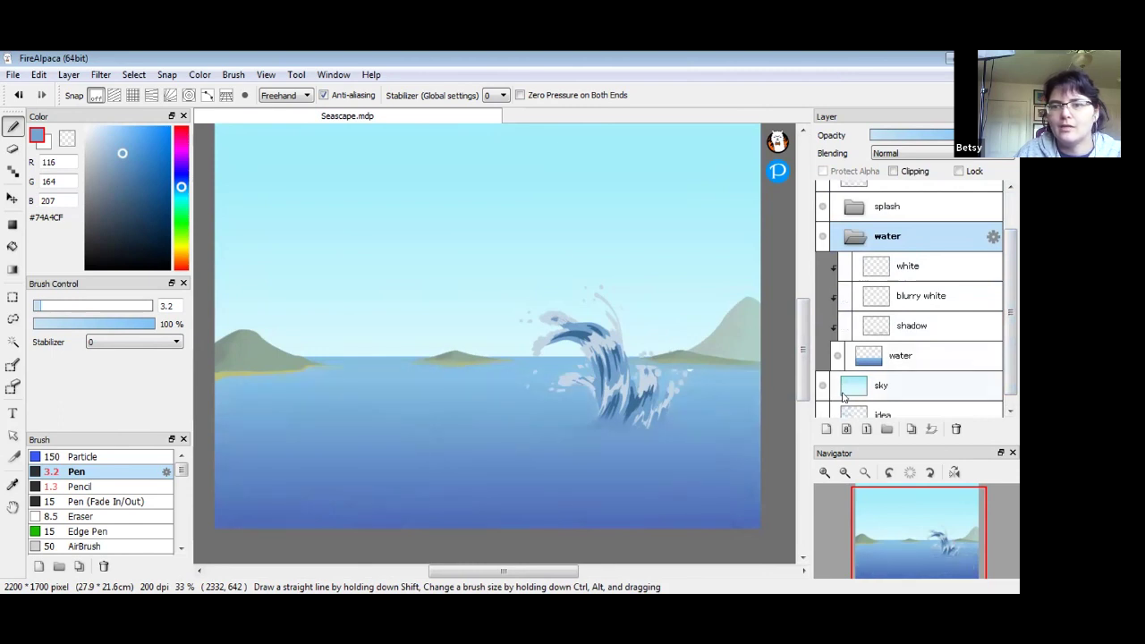
left_click(822, 207)
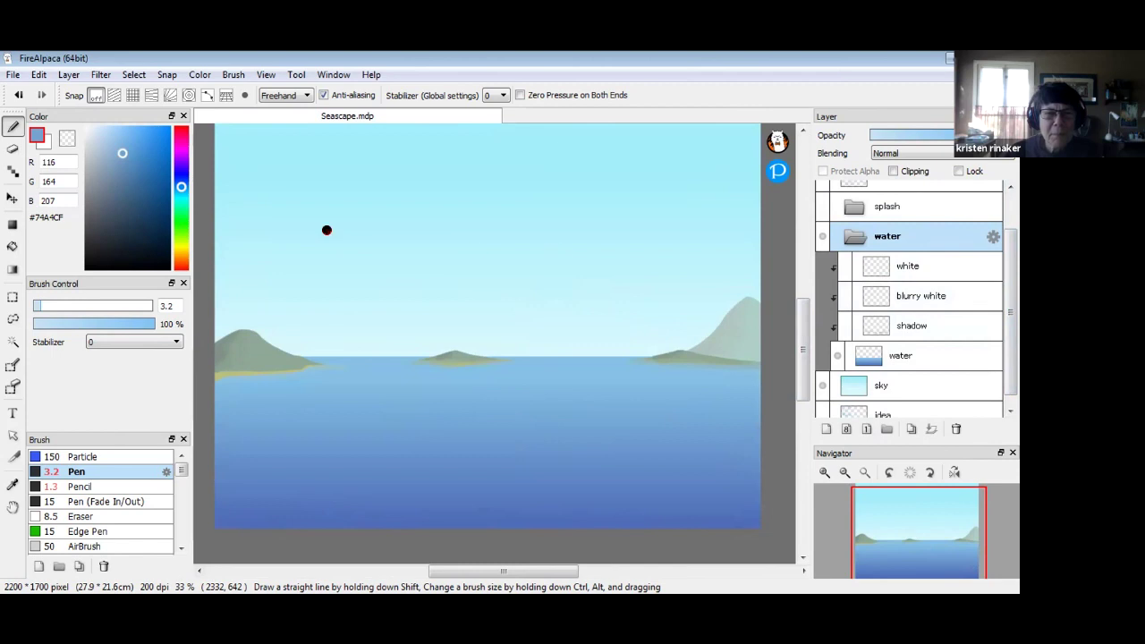
- Create a new image of 11 by 8.5 inches at 200 dpi
left_click(14, 75)
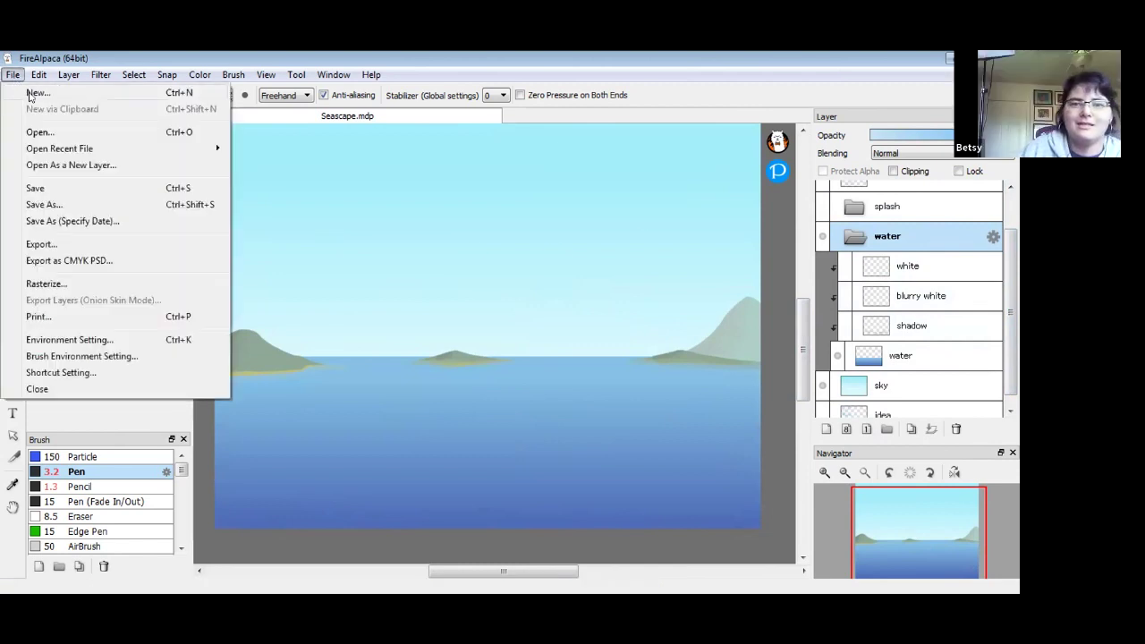
left_click(34, 94)
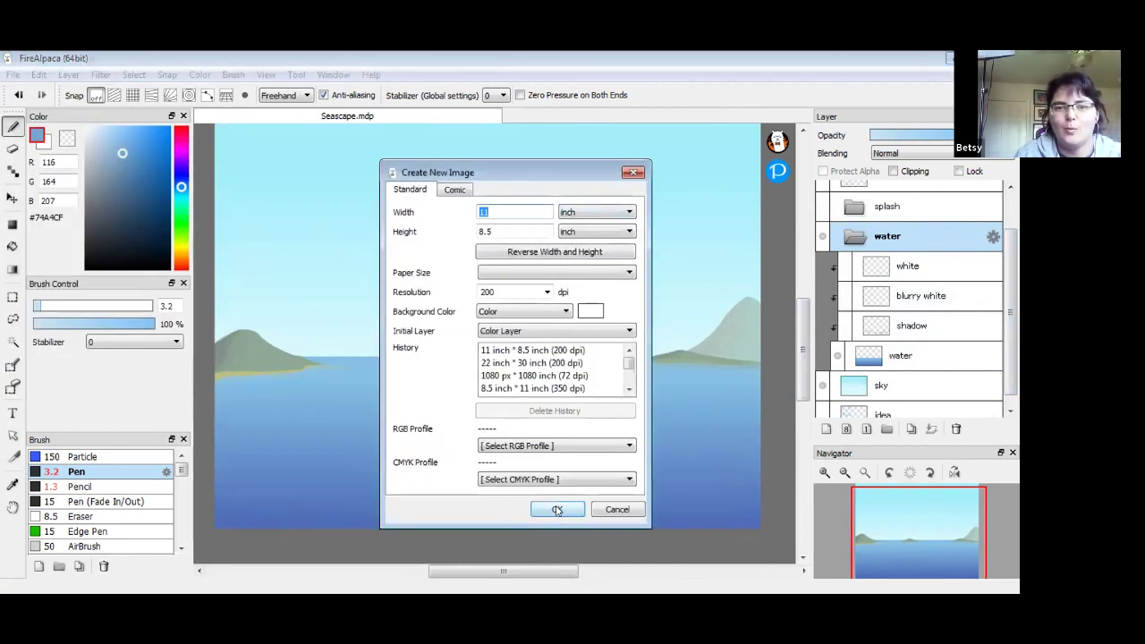
key("Return")
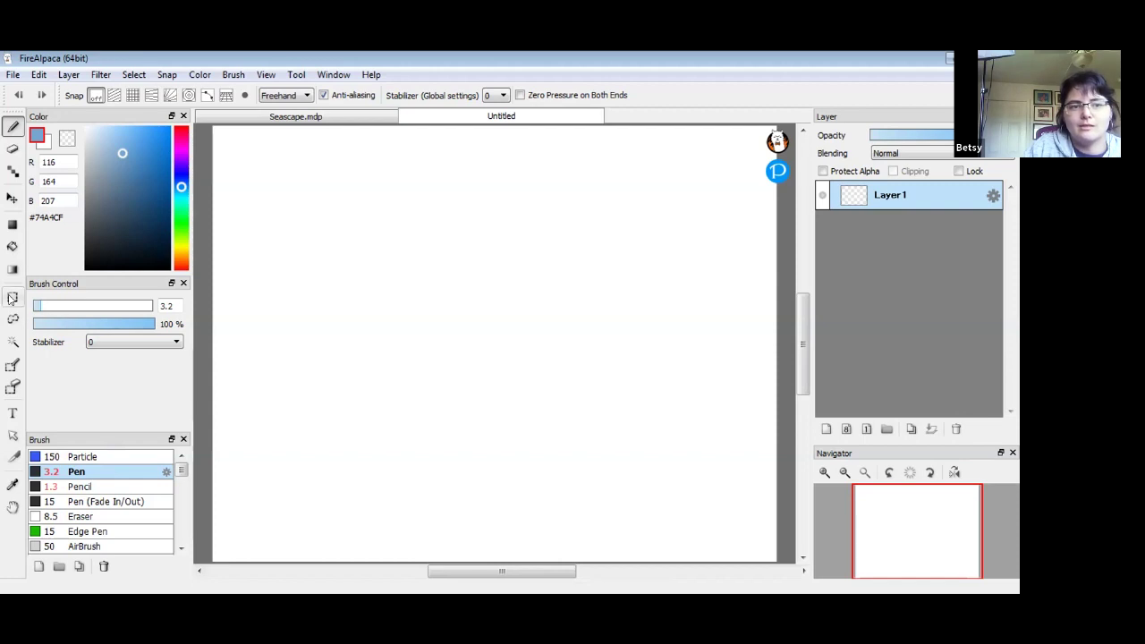
- Fill a full-width rectangular selection over the lower half of the canvas with blue (#0489FE) using the Bucket, and deselect
left_click(12, 299)
left_click_drag(203, 353, 787, 547)
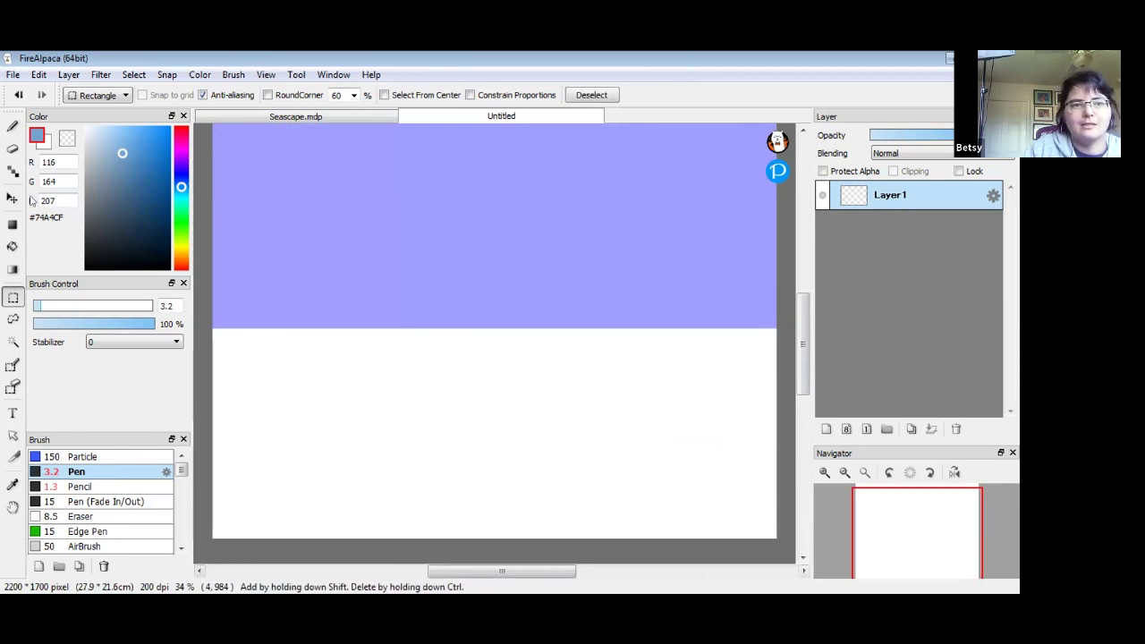
left_click(12, 246)
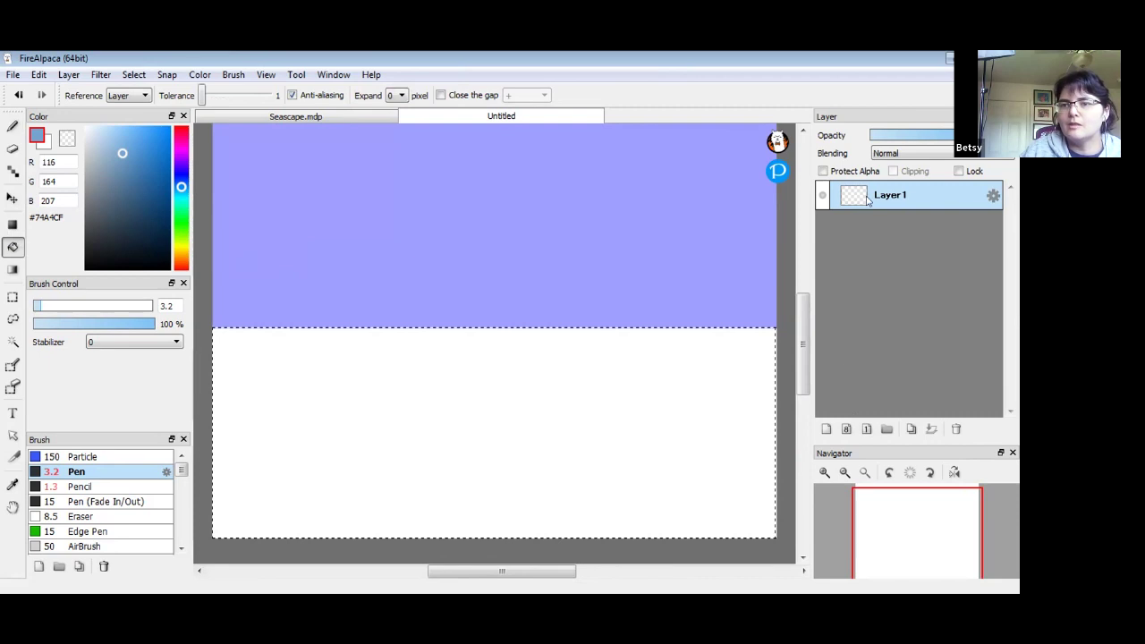
left_click(168, 132)
left_click(168, 131)
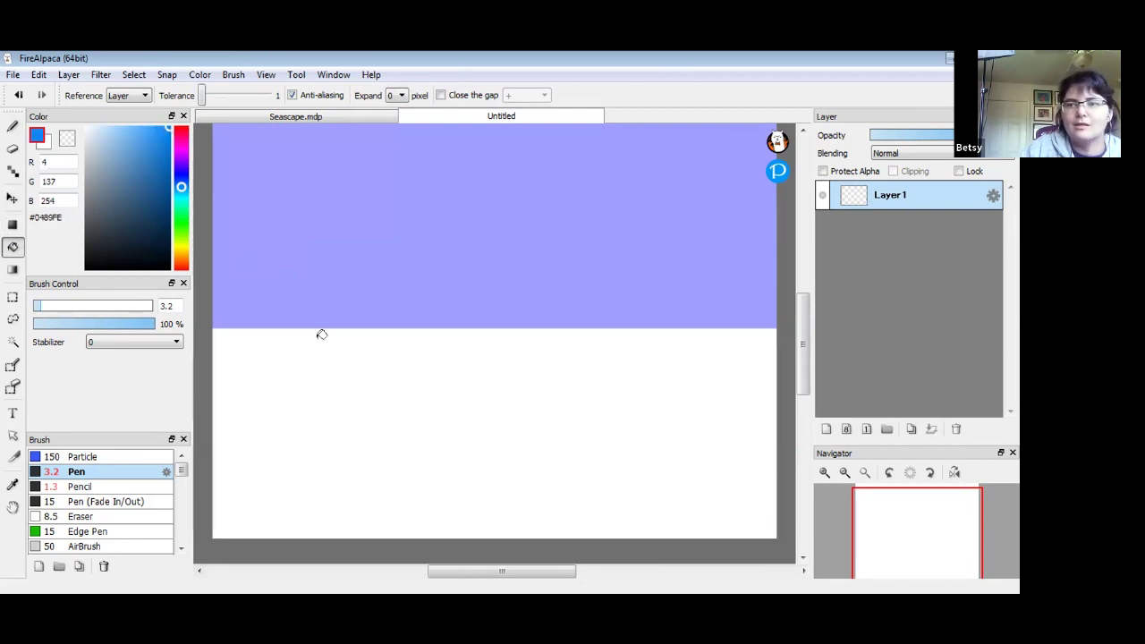
left_click(390, 419)
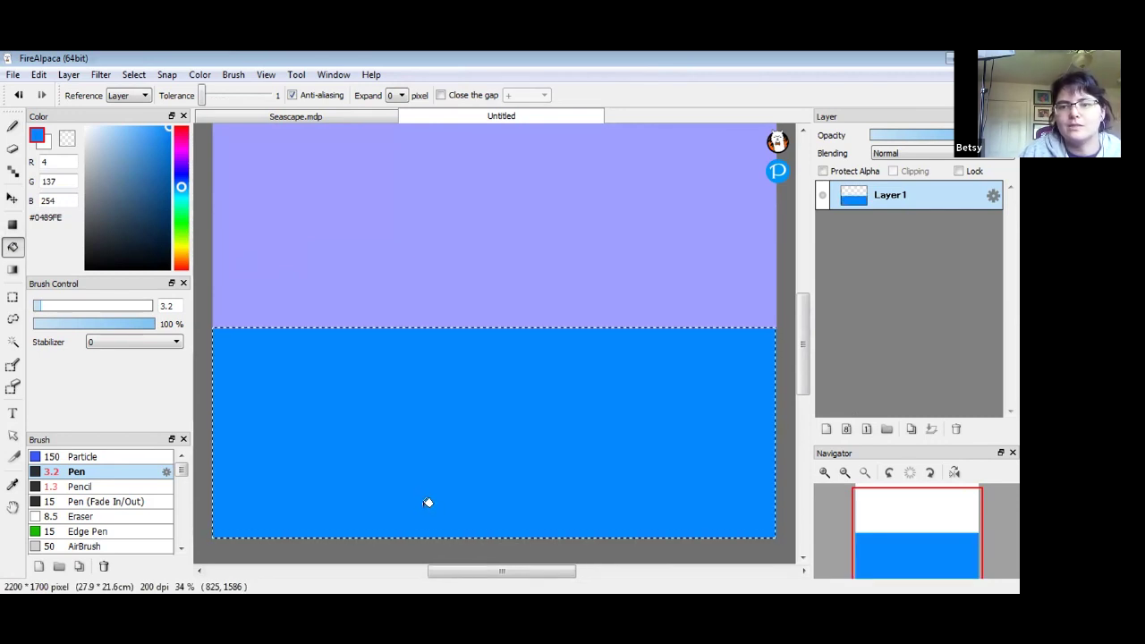
key("ctrl+d")
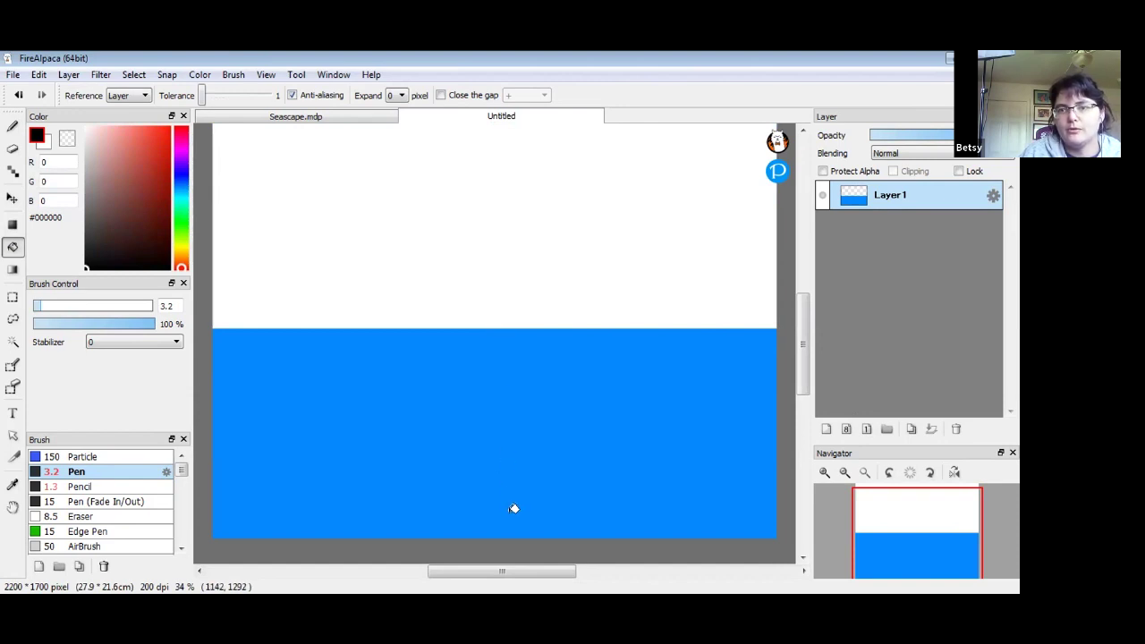
- Protect the layer's alpha and set up the Gradient tool with blue #0489FE as foreground and a deep blue as background
left_click(821, 172)
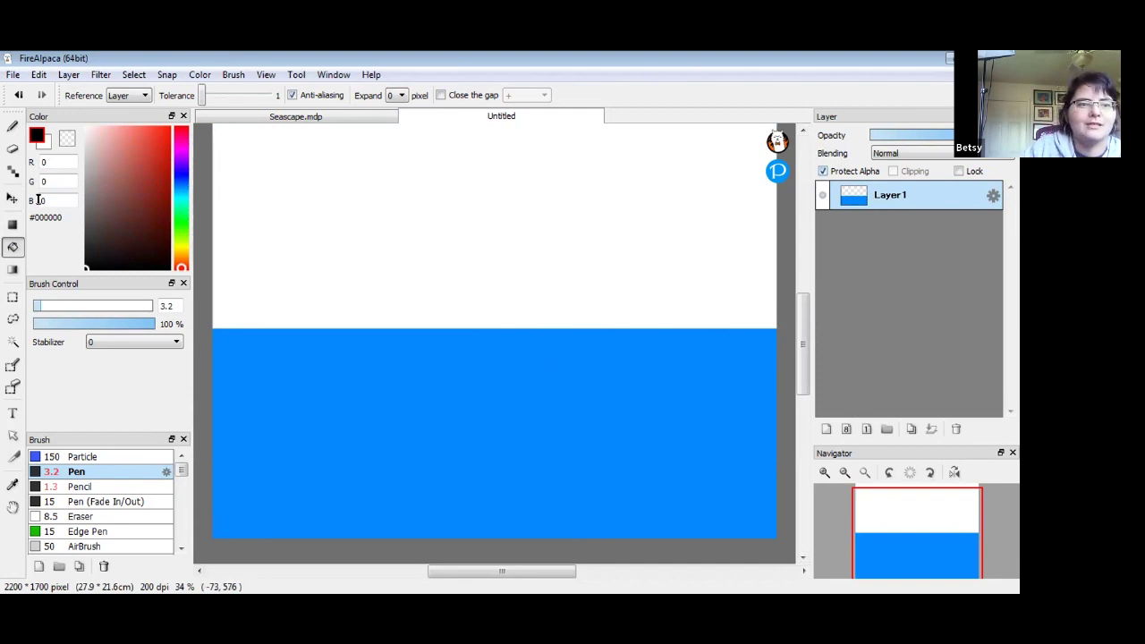
left_click(181, 176)
left_click(161, 135)
left_click(47, 145)
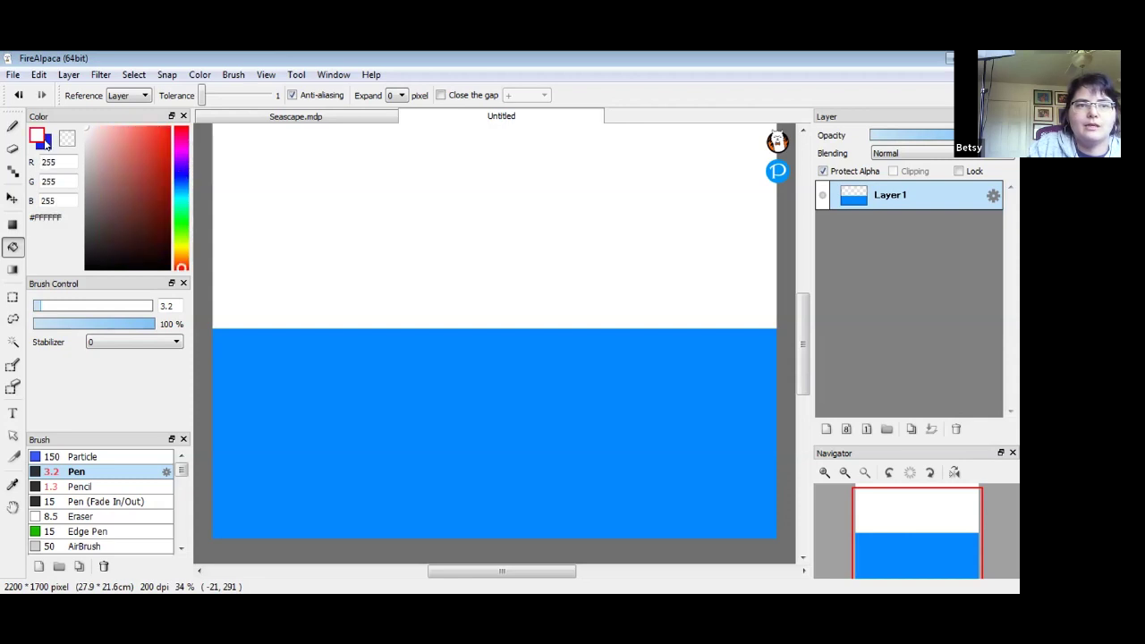
left_click(318, 332)
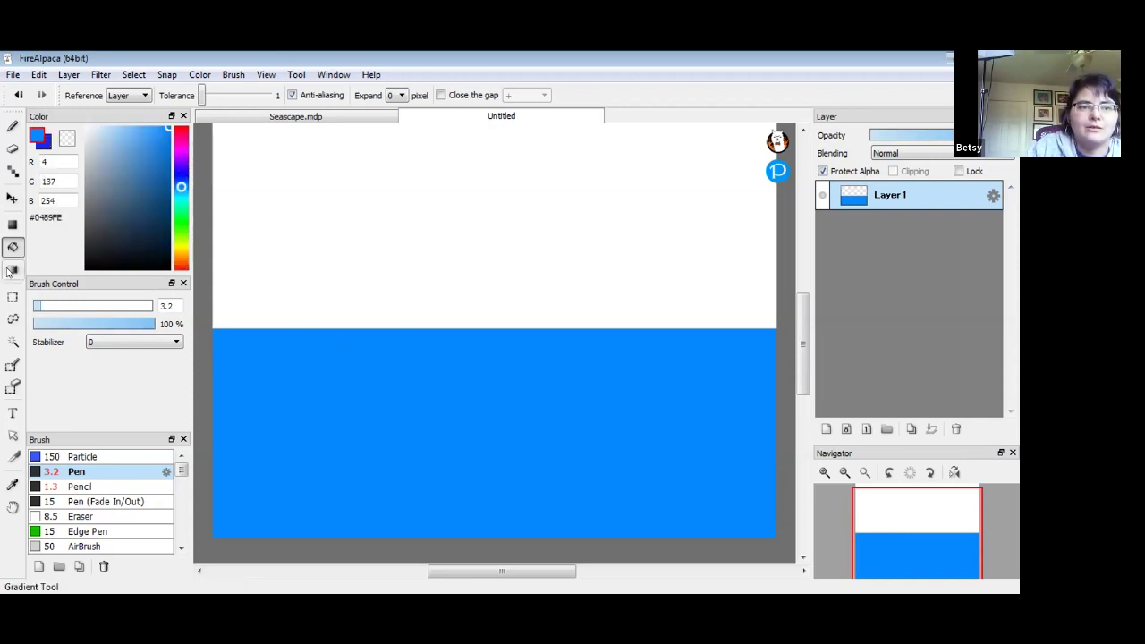
left_click(13, 269)
- Apply a vertical linear gradient to the water, deep blue at the horizon and lighter blue below, and compare it with Seascape.mdp
mouse_move(531, 340)
left_mouse_down()
mouse_move(532, 493)
mouse_move(543, 496)
mouse_move(550, 340)
left_mouse_up()
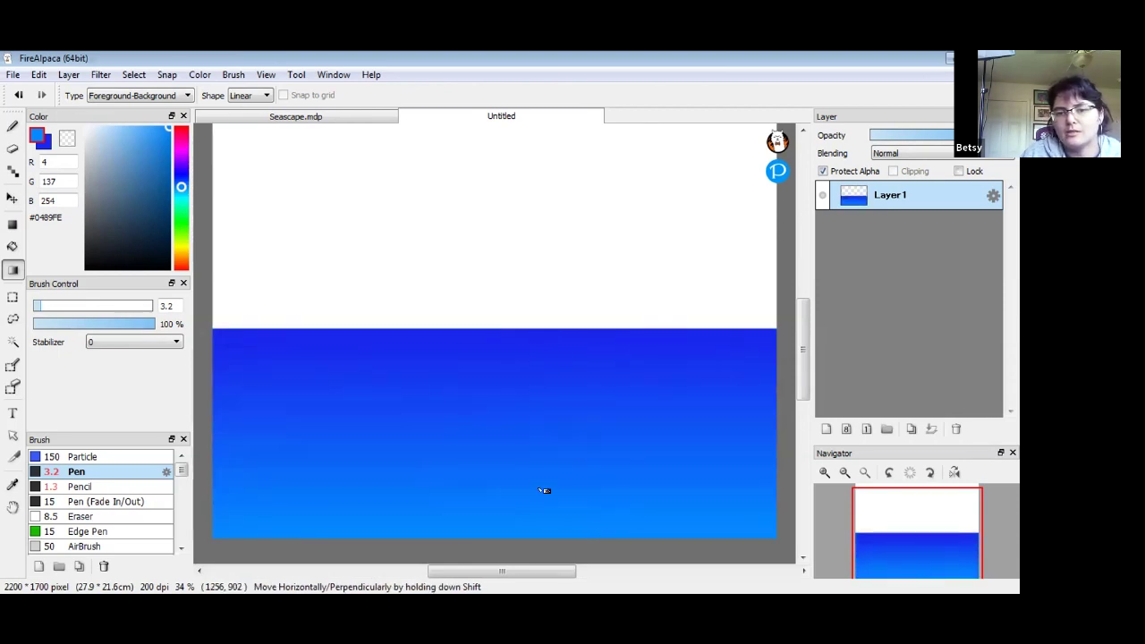
left_click_drag(494, 452, 490, 351)
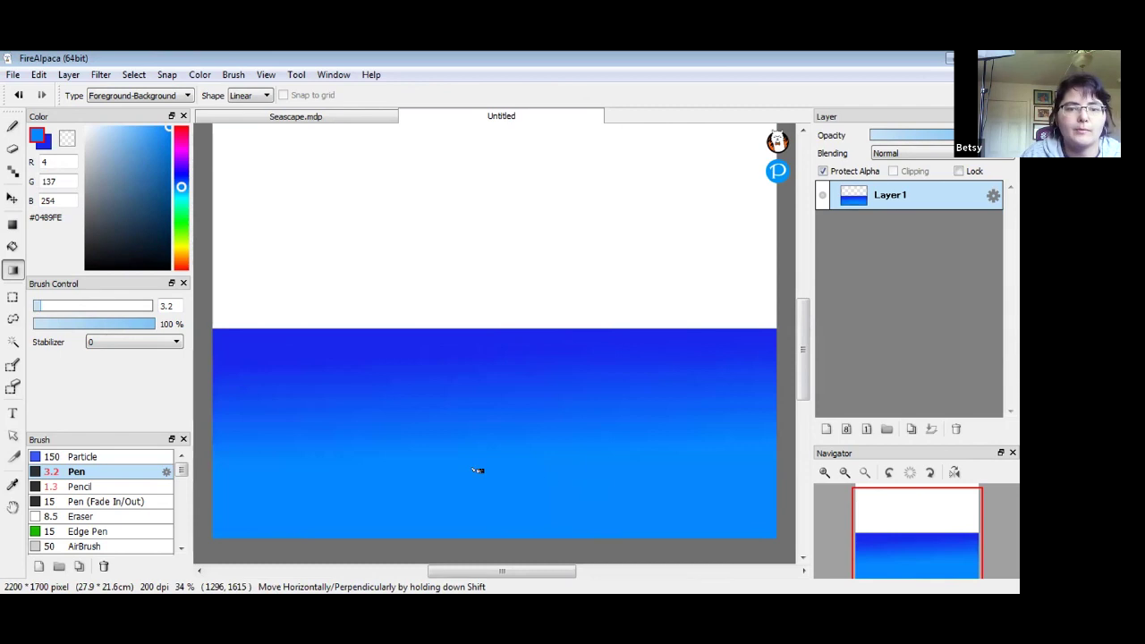
left_click(362, 115)
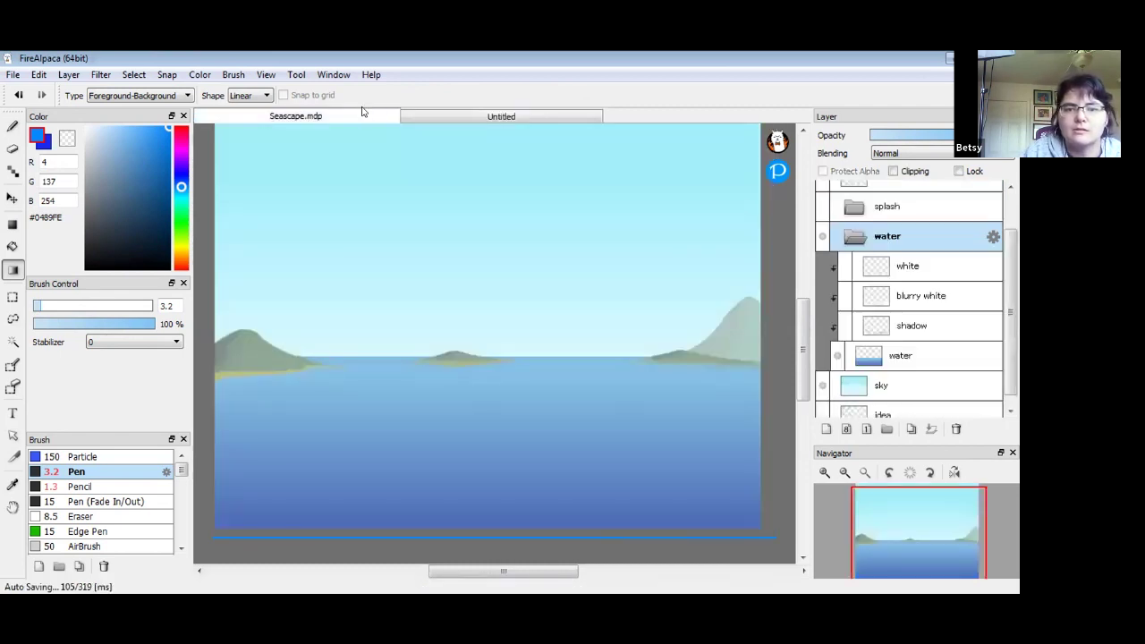
left_click(472, 116)
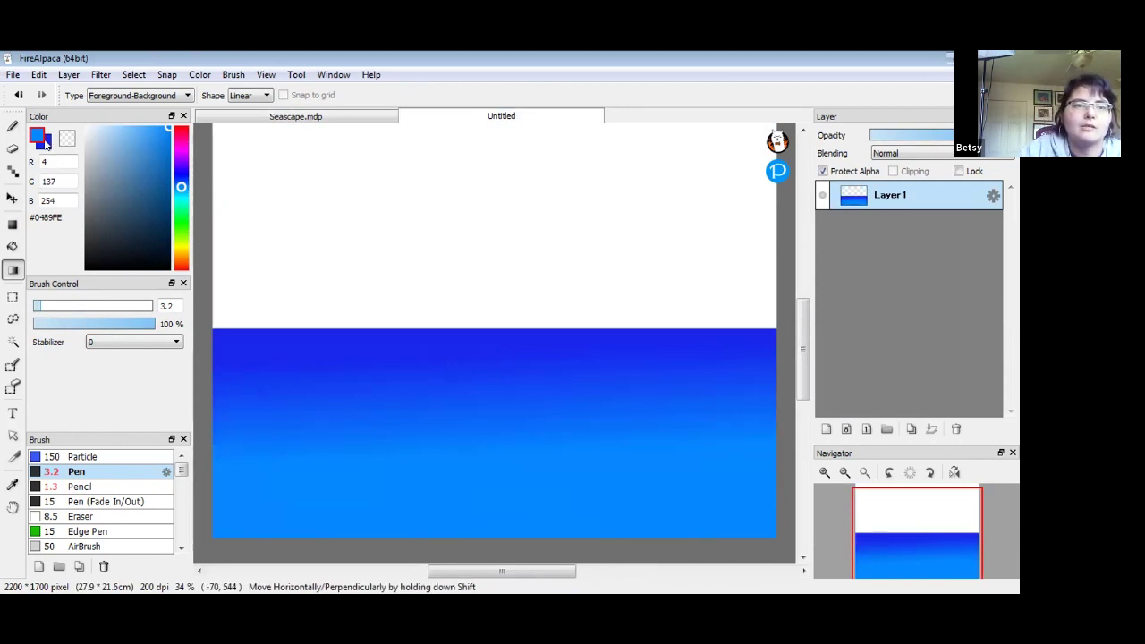
- Set the foreground to darker blue #2D36AF and reapply the linear gradient from the horizon down to #0489FE near the water's lower edge
left_click(180, 176)
left_click(162, 136)
left_click_drag(162, 136, 149, 171)
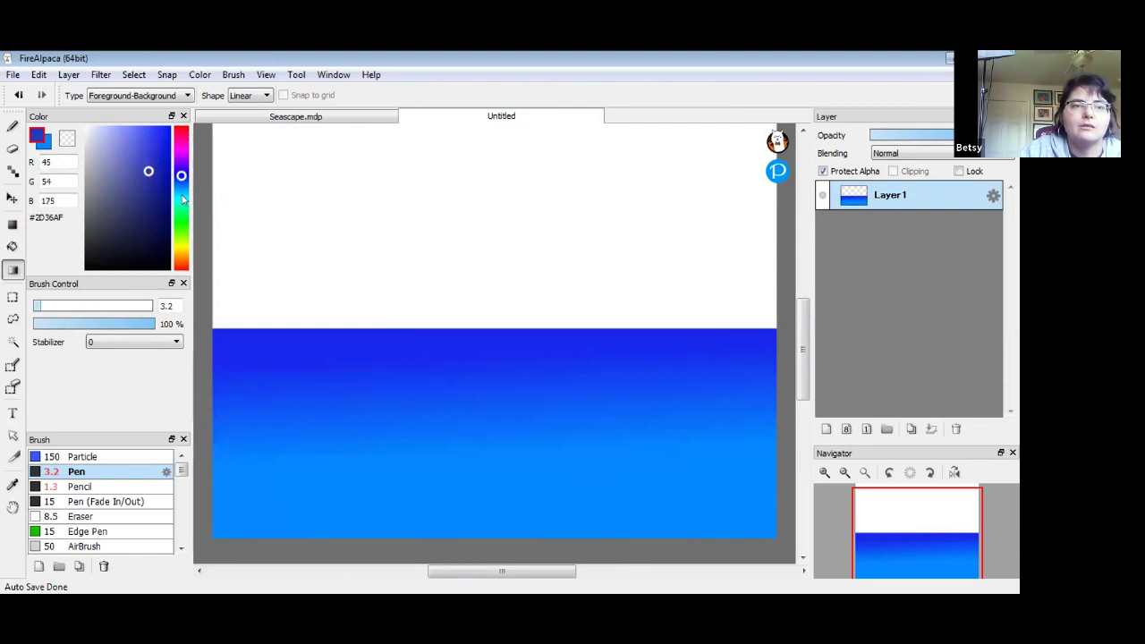
left_click_drag(479, 354, 490, 520)
key("ctrl+z")
left_click_drag(499, 372, 498, 506)
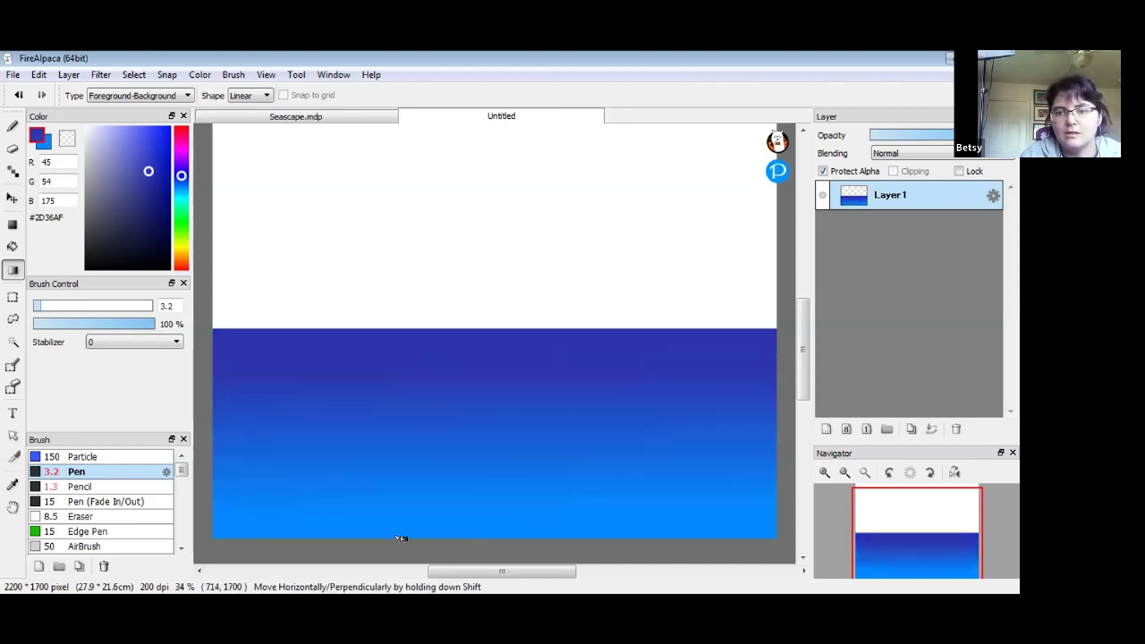
- Rename the gradient water layer as ocean
mouse_move(836, 478)
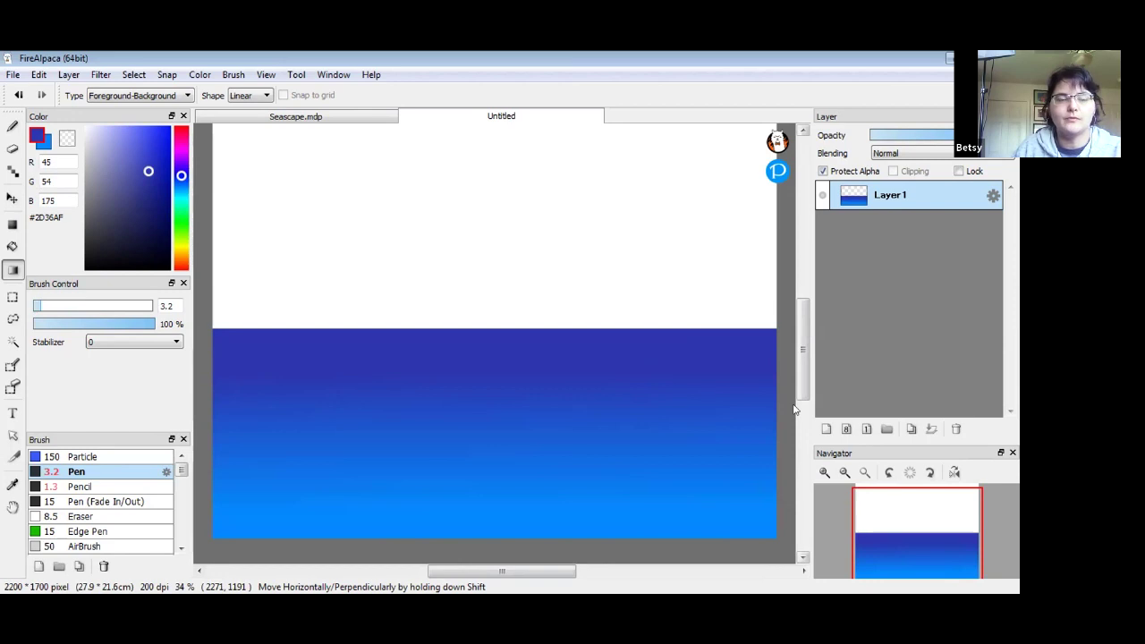
left_click(12, 126)
left_click_drag(800, 355, 949, 224)
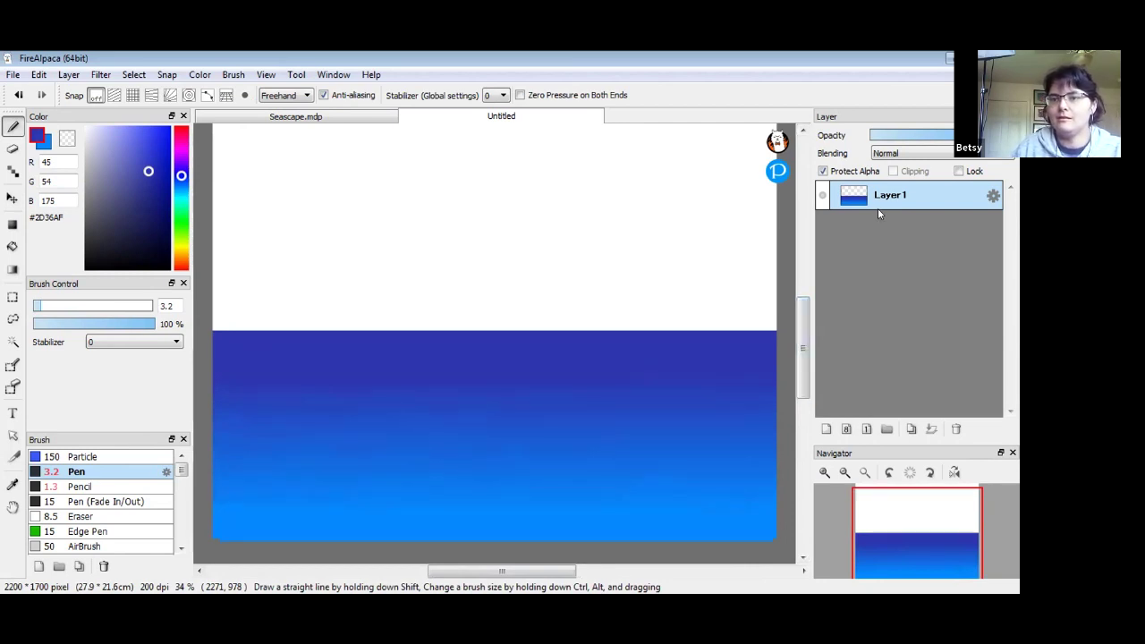
key("Return")
type("s")
key("BackSpace")
type("ocean")
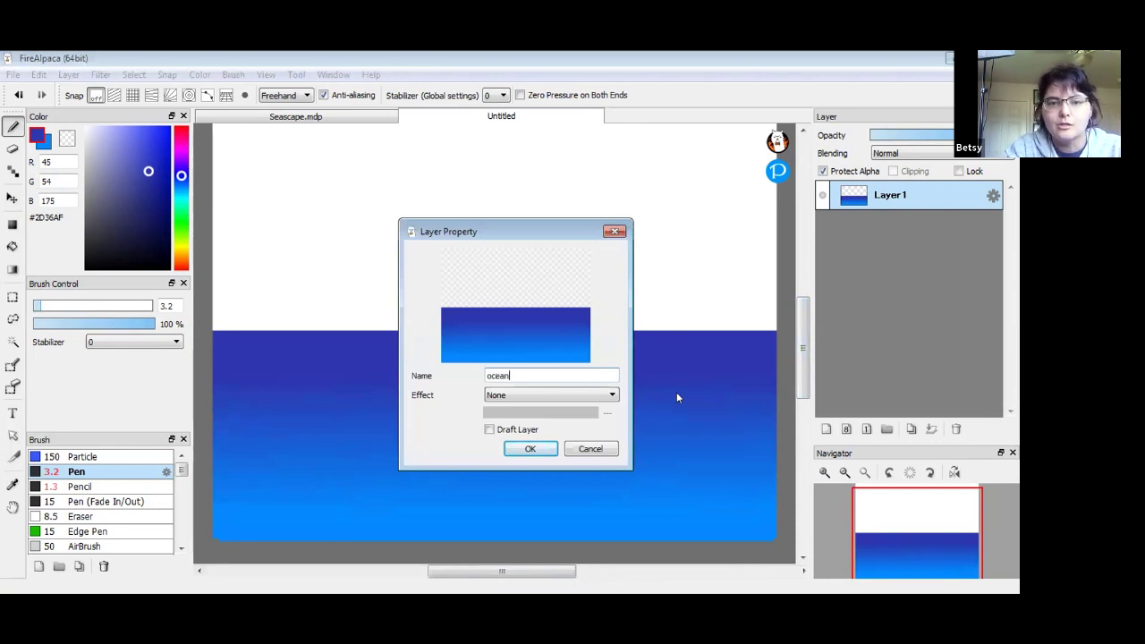
key("Return")
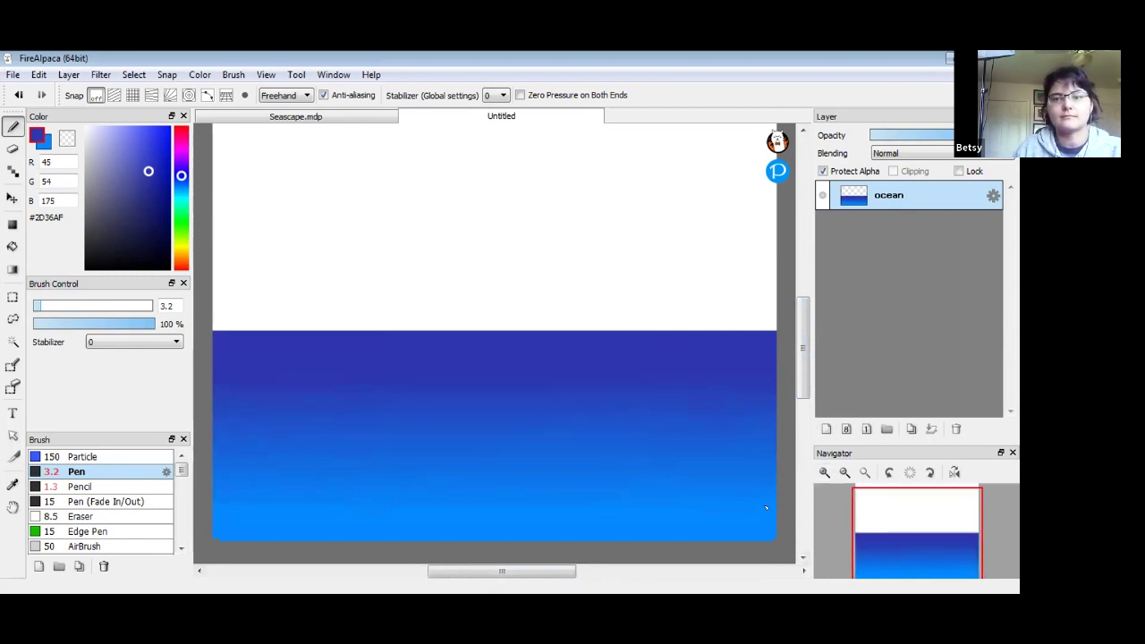
- Add a new layer above ocean and name it texture
left_click(824, 429)
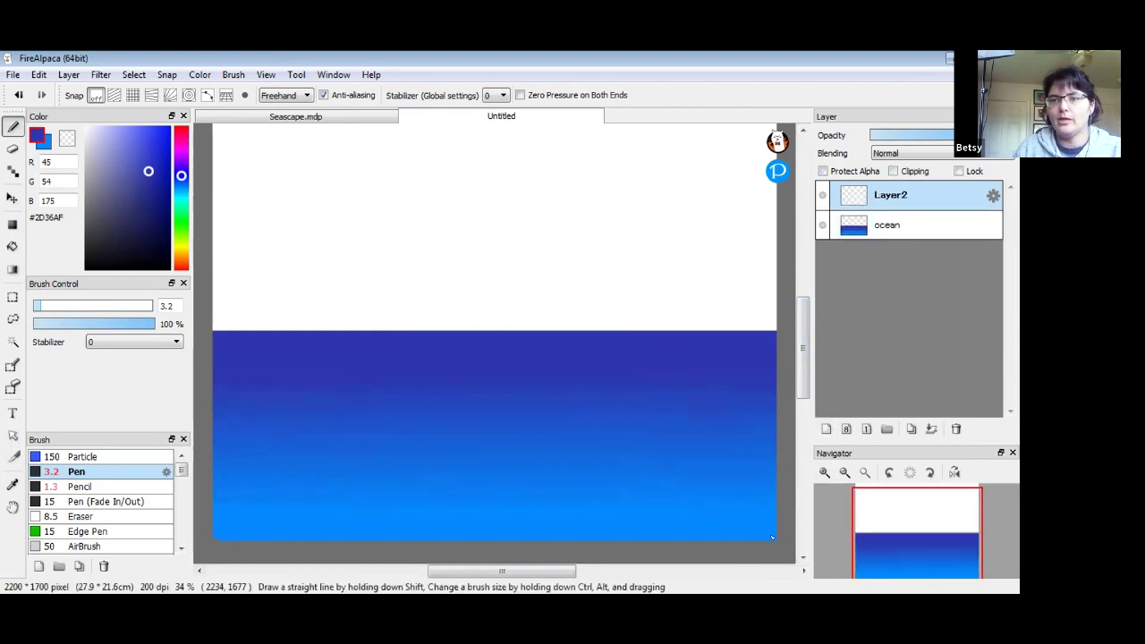
double_click(888, 199)
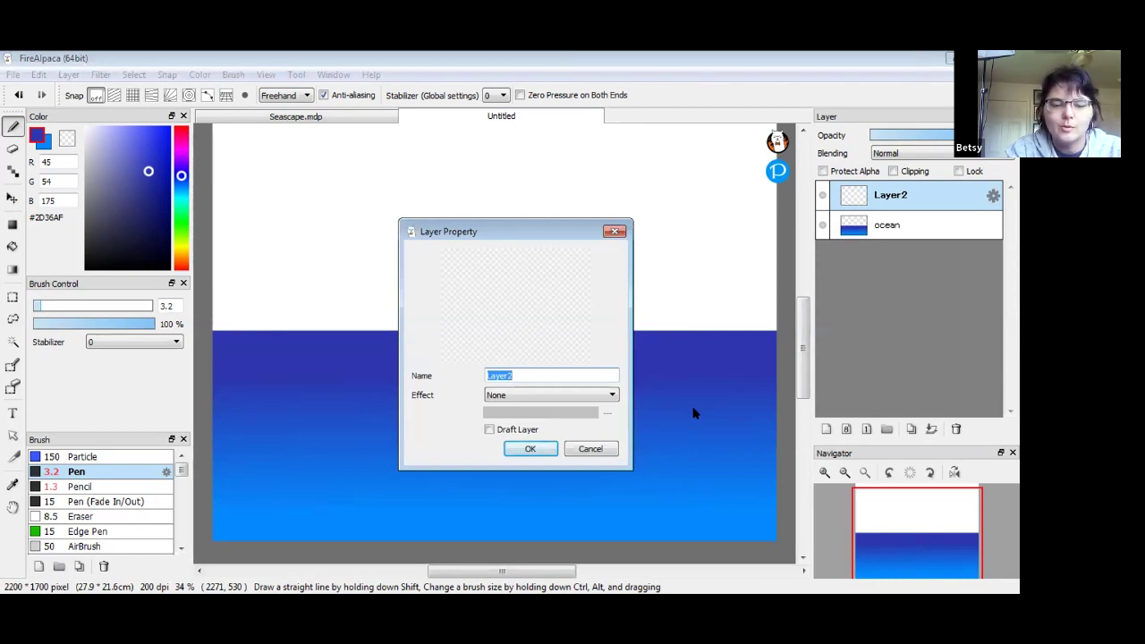
type("texture")
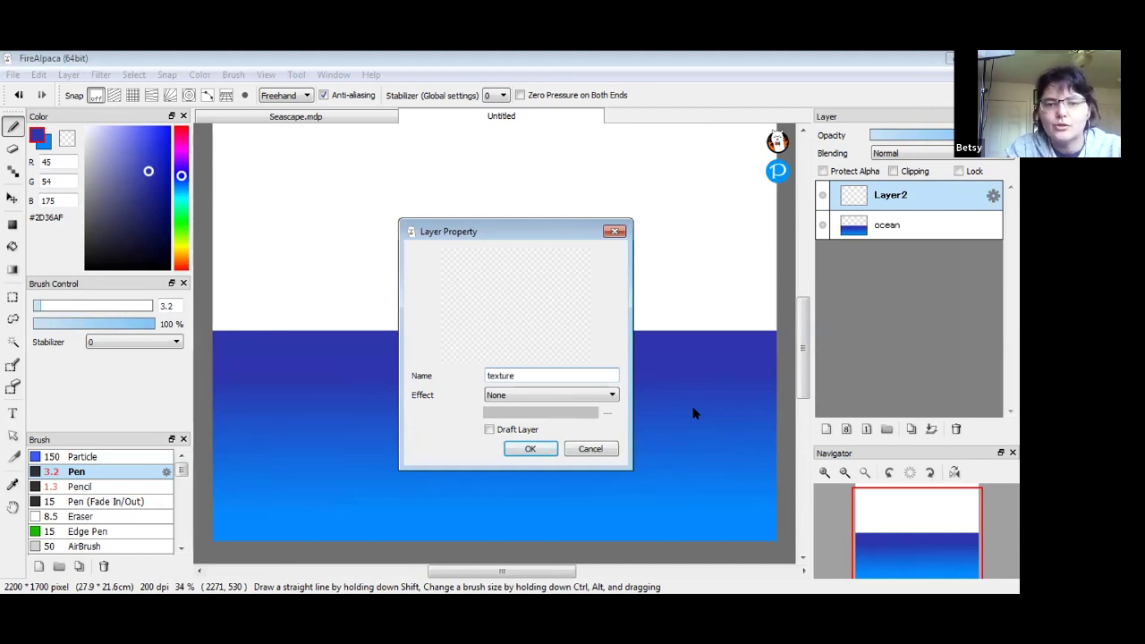
key("Return")
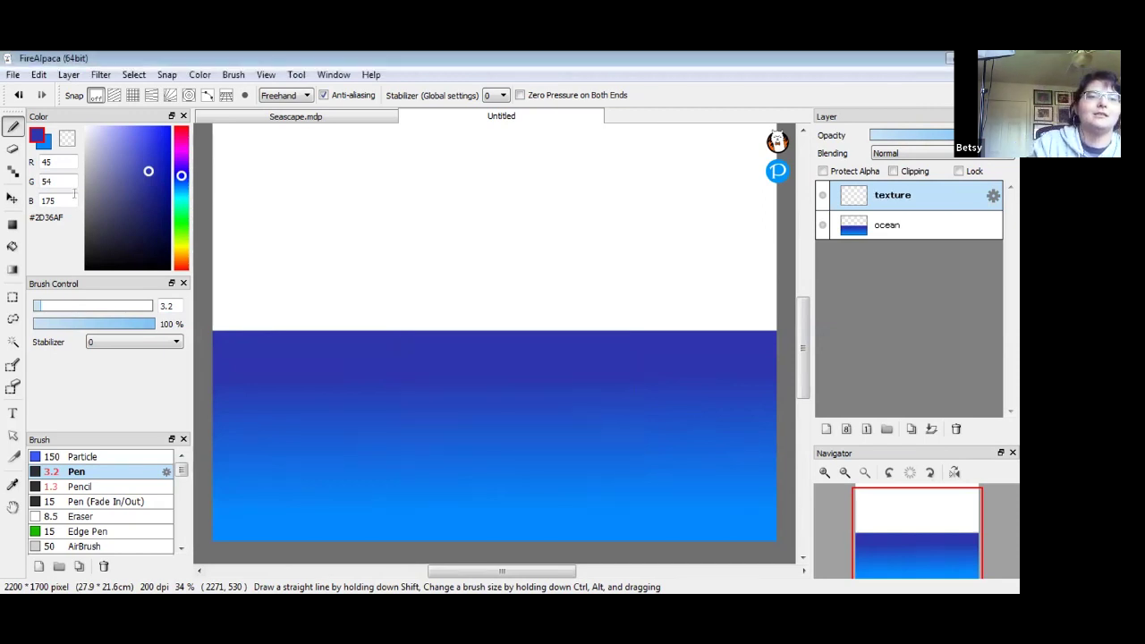
- Set the drawing colour to white (#FFFFFF) and enlarge the Pen to 35.9
left_click_drag(148, 171, 119, 128)
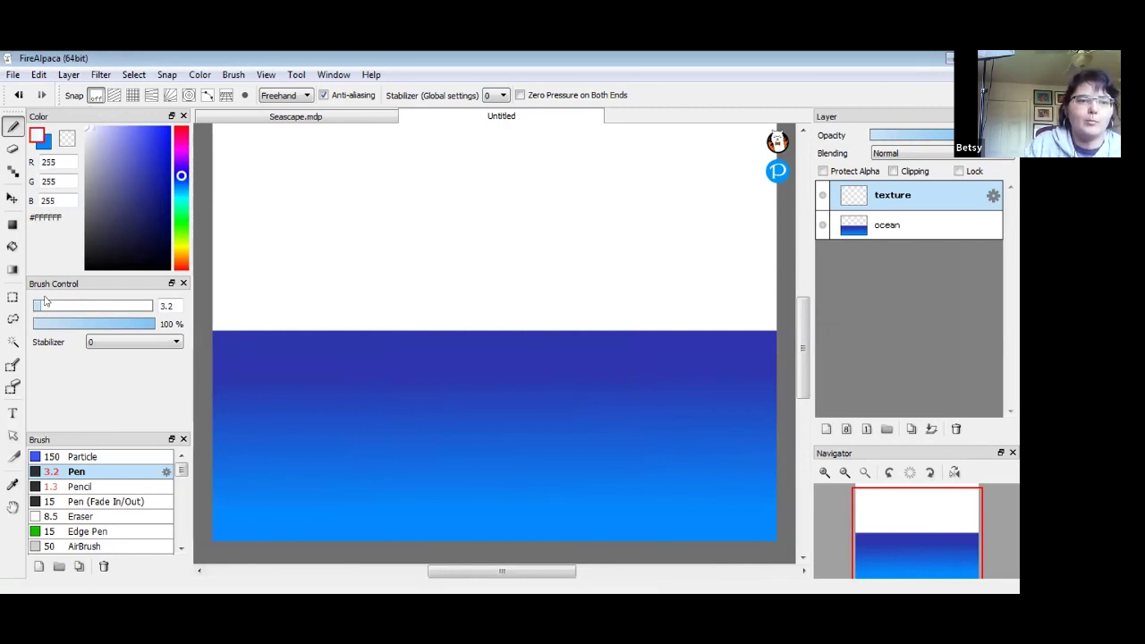
left_click_drag(46, 306, 64, 307)
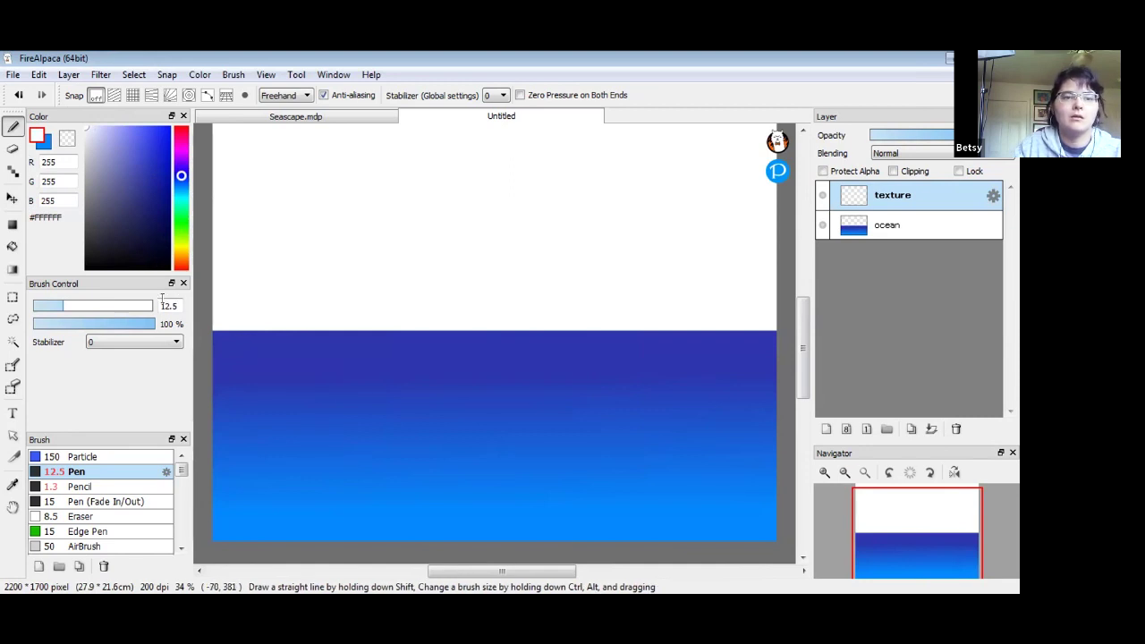
left_click_drag(65, 306, 112, 317)
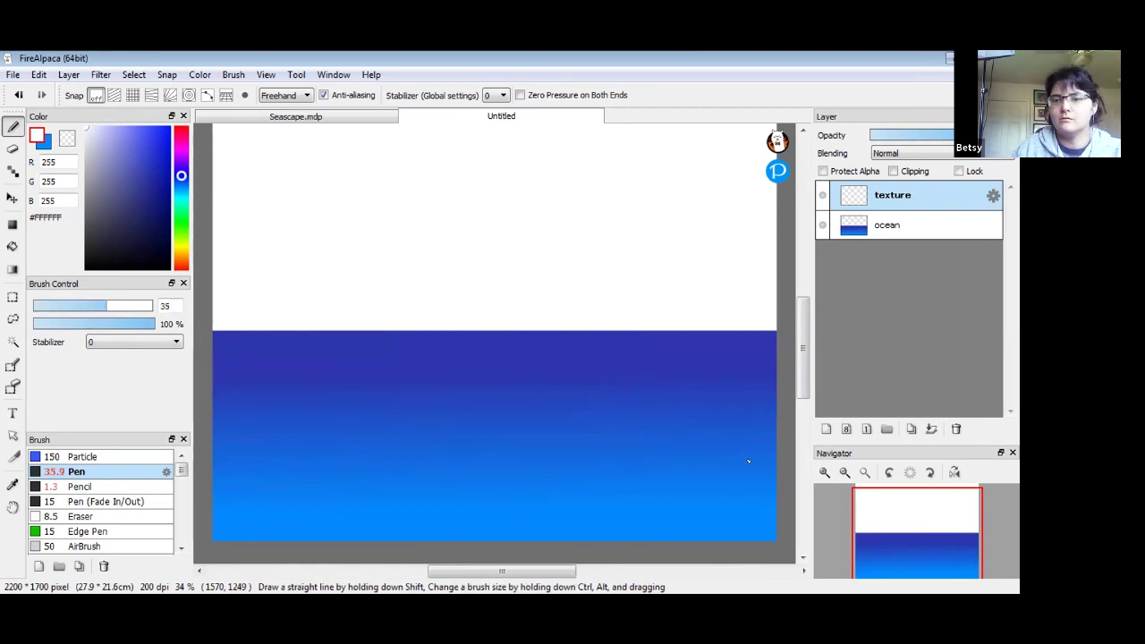
- Try thick white Pen strokes on the water and undo them
left_click(824, 472)
mouse_move(485, 416)
left_mouse_down()
mouse_move(641, 309)
mouse_move(629, 342)
mouse_move(616, 287)
left_mouse_up()
mouse_move(293, 299)
left_mouse_down()
mouse_move(351, 311)
mouse_move(422, 301)
mouse_move(349, 349)
left_mouse_up()
key("ctrl+z")
key("ctrl+z")
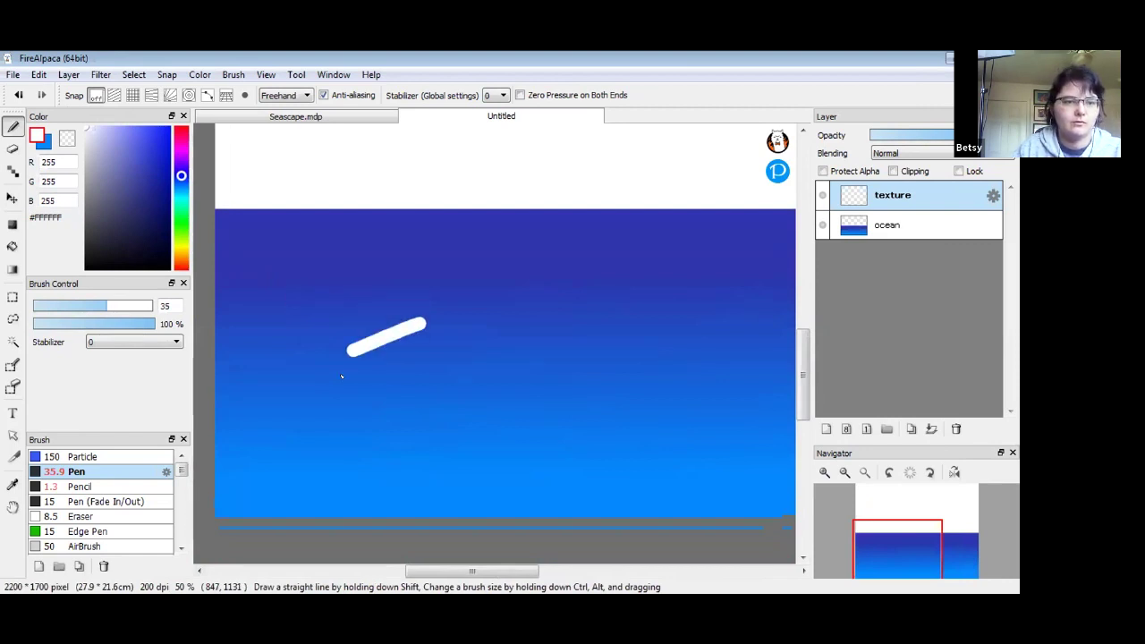
key("ctrl+z")
mouse_move(290, 295)
left_mouse_down()
mouse_move(344, 331)
mouse_move(433, 308)
left_mouse_up()
key("ctrl+z")
- Set the Pen size to 7.8 and draw loose white wavy lines across the water's left and middle, undoing the tight zigzag near the horizon
left_click_drag(103, 309, 51, 310)
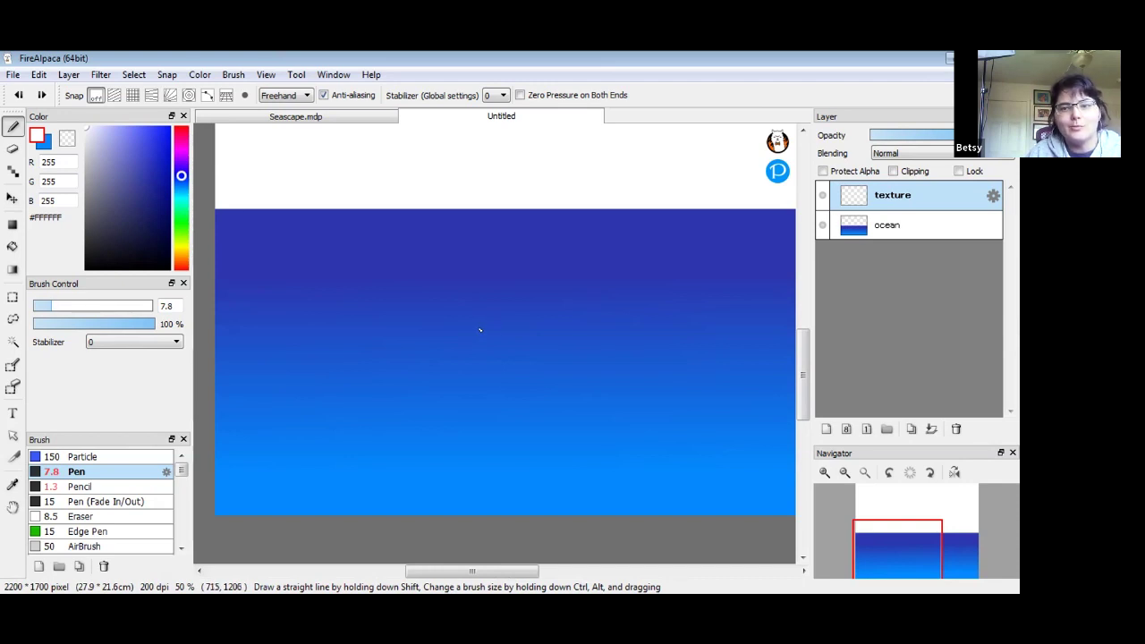
mouse_move(471, 343)
left_mouse_down()
mouse_move(399, 365)
mouse_move(488, 391)
mouse_move(512, 442)
mouse_move(338, 464)
mouse_move(375, 517)
mouse_move(340, 449)
mouse_move(547, 428)
mouse_move(373, 396)
mouse_move(372, 357)
mouse_move(516, 331)
mouse_move(456, 321)
mouse_move(481, 301)
left_mouse_up()
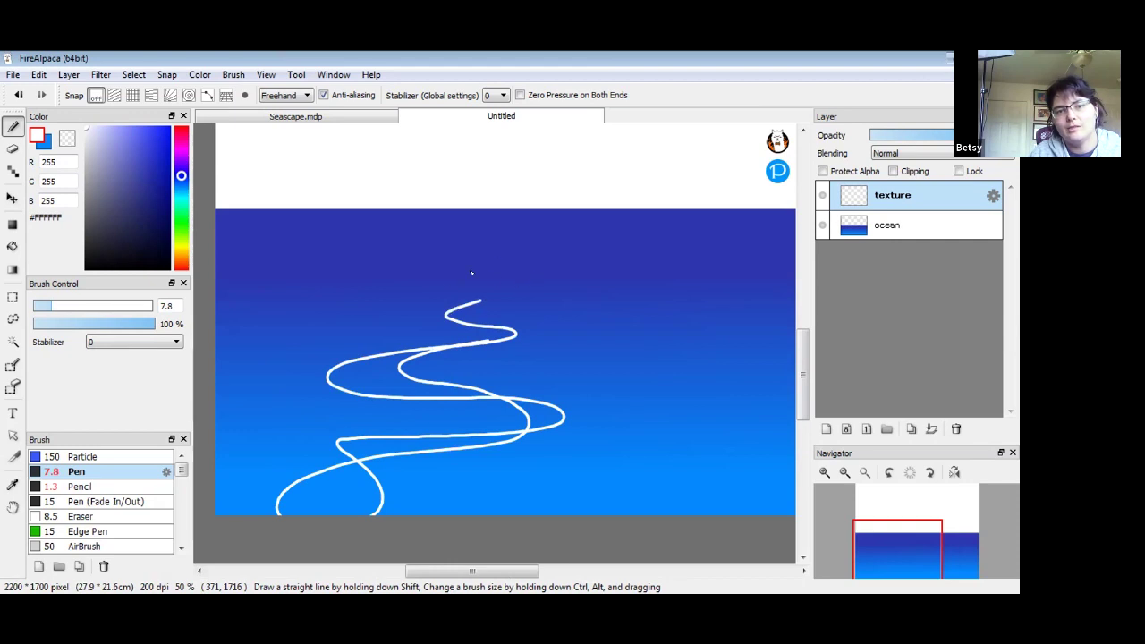
mouse_move(219, 343)
left_mouse_down()
mouse_move(333, 346)
mouse_move(299, 404)
mouse_move(265, 414)
left_mouse_up()
left_click_drag(265, 496, 215, 487)
left_click_drag(552, 426, 457, 386)
mouse_move(523, 368)
left_mouse_down()
mouse_move(434, 400)
mouse_move(443, 437)
left_mouse_up()
mouse_move(495, 483)
left_mouse_down()
mouse_move(555, 454)
mouse_move(546, 410)
mouse_move(443, 341)
mouse_move(532, 286)
mouse_move(427, 309)
mouse_move(460, 322)
mouse_move(601, 322)
mouse_move(647, 344)
mouse_move(568, 359)
mouse_move(614, 382)
mouse_move(604, 397)
mouse_move(754, 422)
mouse_move(699, 464)
mouse_move(589, 484)
left_mouse_up()
mouse_move(562, 287)
left_mouse_down()
mouse_move(577, 237)
mouse_move(626, 269)
mouse_move(681, 268)
mouse_move(709, 236)
left_mouse_up()
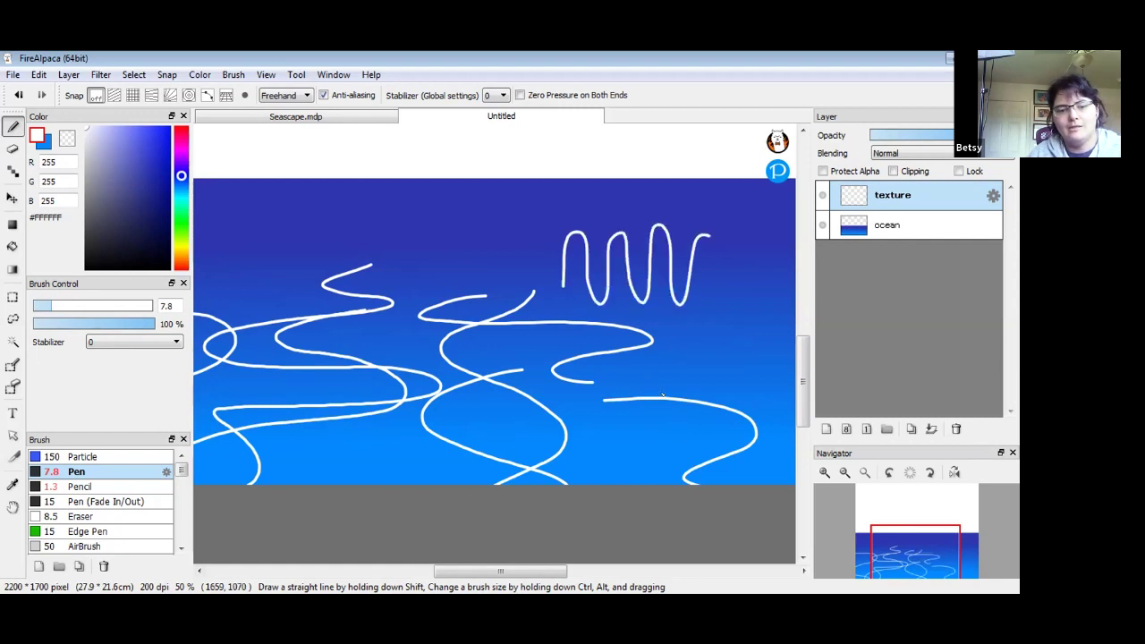
key("ctrl+z")
- Continue the loose white wavy lines over the right part of the water, fill the central gap, and undo the last stroke near the horizon
left_click_drag(686, 385, 501, 337)
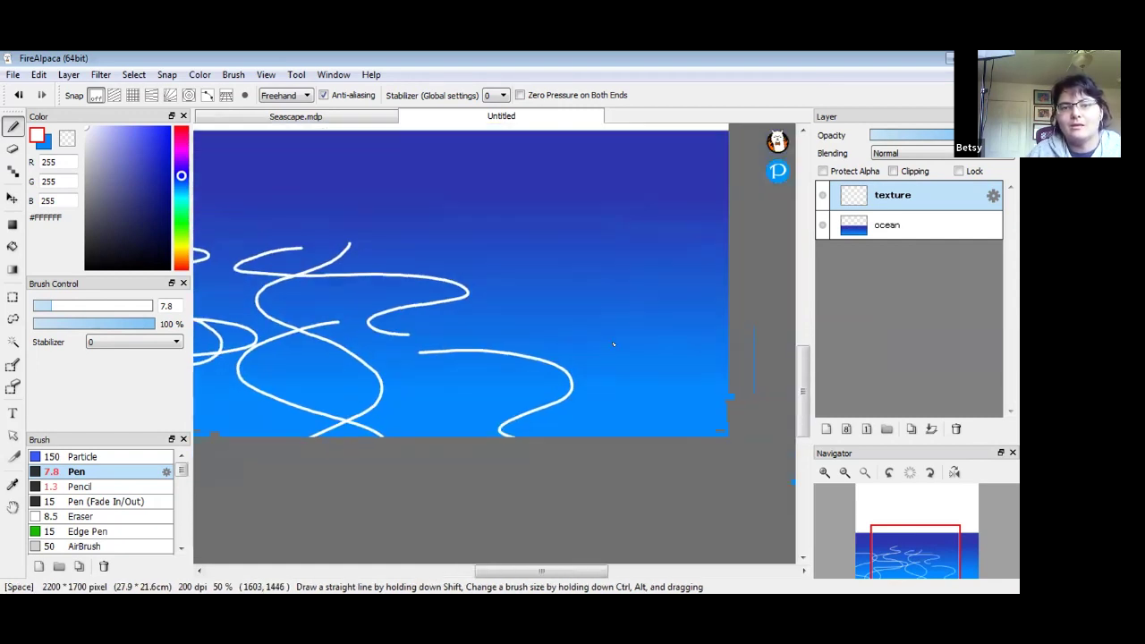
mouse_move(731, 307)
left_mouse_down()
mouse_move(682, 297)
mouse_move(577, 294)
mouse_move(517, 313)
mouse_move(741, 333)
mouse_move(737, 358)
mouse_move(654, 373)
left_mouse_up()
mouse_move(477, 402)
left_mouse_down()
mouse_move(583, 404)
mouse_move(519, 318)
mouse_move(599, 273)
mouse_move(577, 247)
mouse_move(653, 351)
left_mouse_up()
mouse_move(524, 322)
left_mouse_down()
mouse_move(391, 382)
mouse_move(599, 384)
mouse_move(711, 436)
left_mouse_up()
scroll(430, 340, "left", 5)
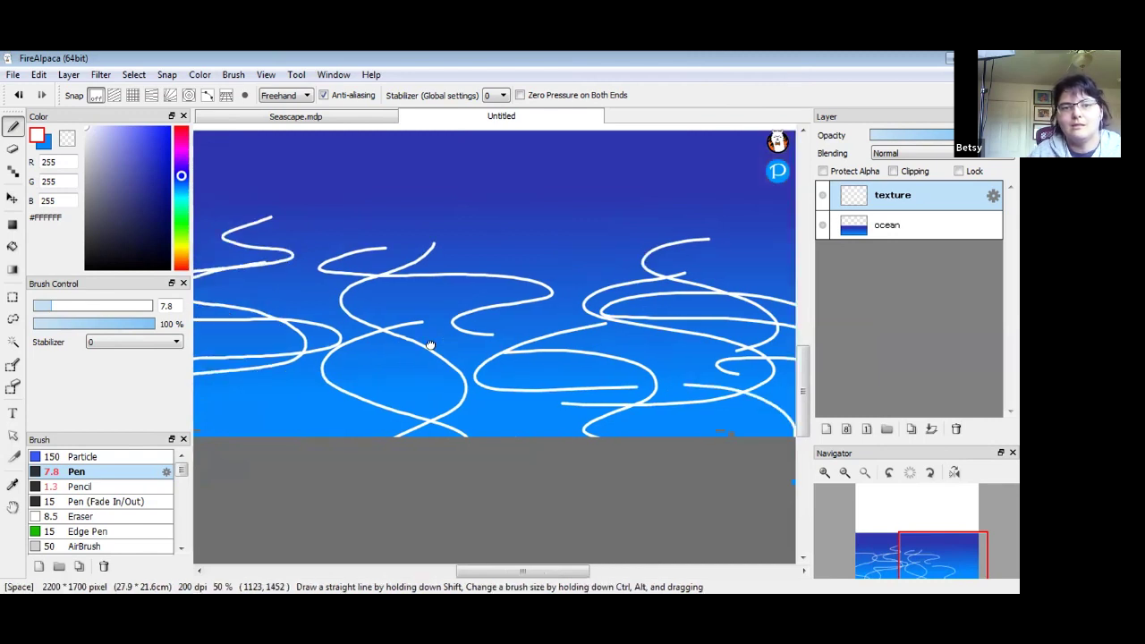
scroll(397, 409, "up", 1)
left_click_drag(674, 273, 660, 319)
mouse_move(693, 246)
left_mouse_down()
mouse_move(628, 252)
mouse_move(611, 266)
left_mouse_up()
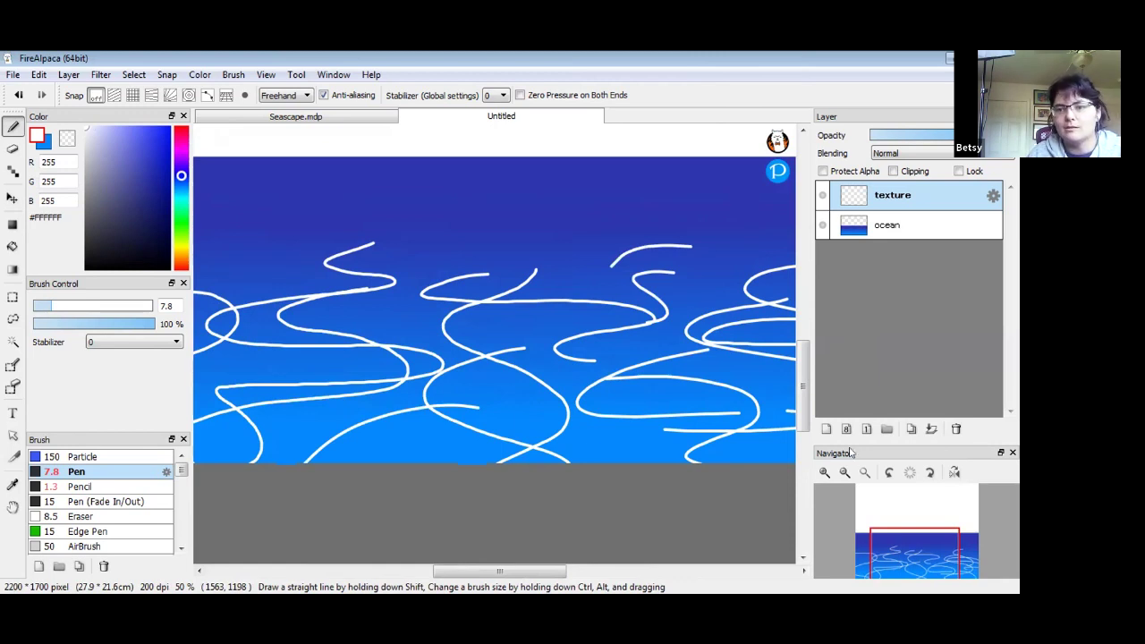
key("ctrl+z")
left_click(843, 474)
left_click_drag(561, 367, 554, 397)
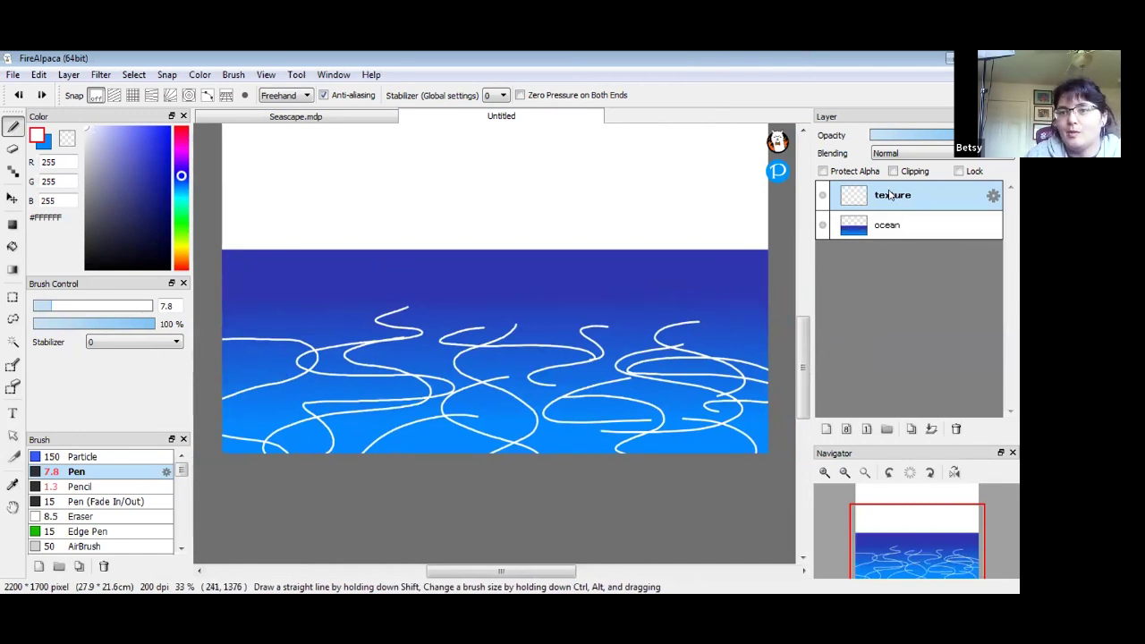
- Duplicate the texture layer and rename the lower copy as texture - blurry
left_click(911, 430)
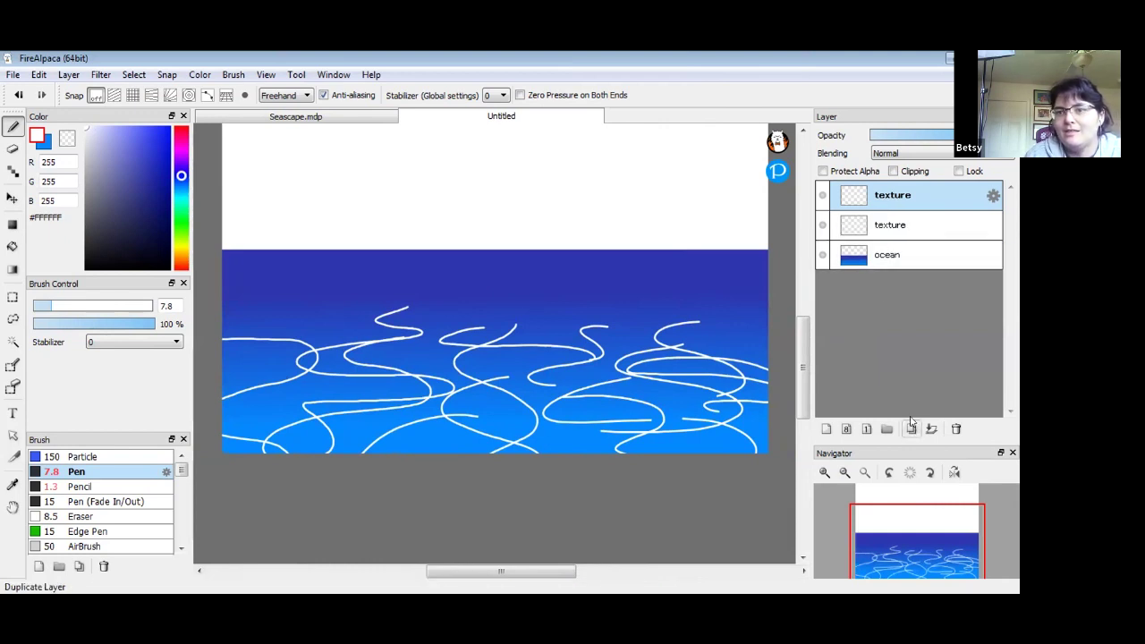
left_click(822, 195)
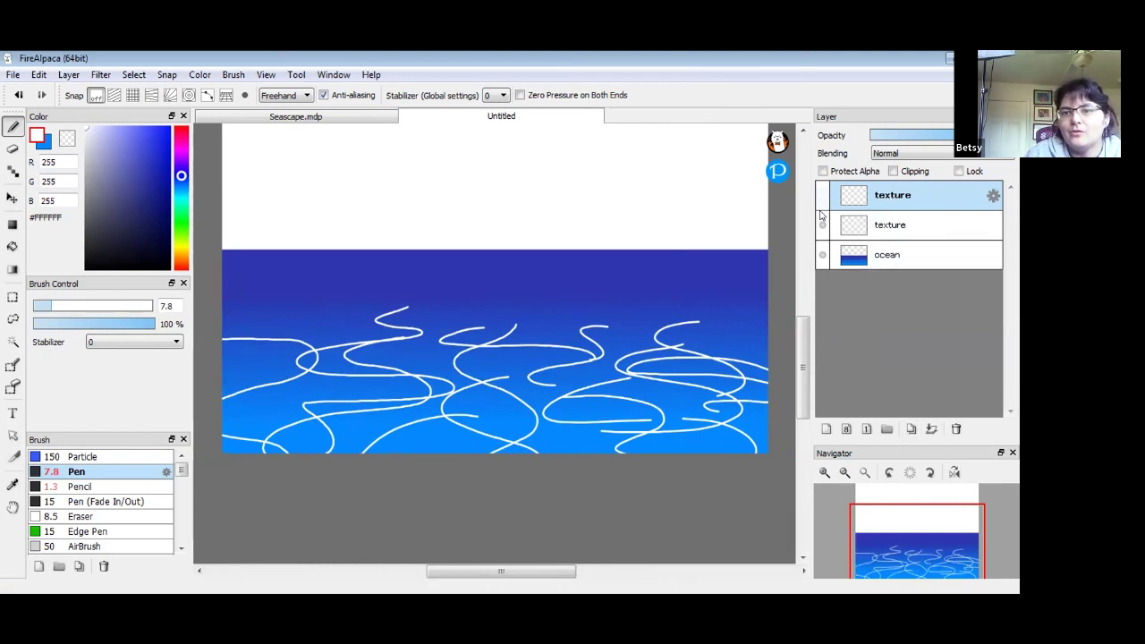
left_click(822, 195)
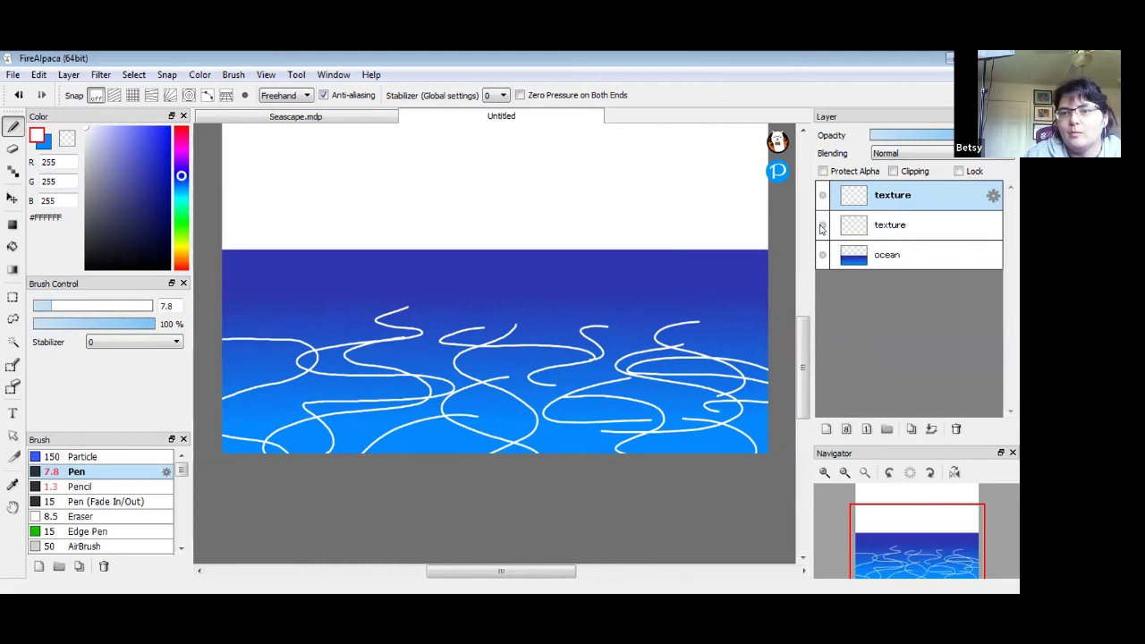
double_click(887, 228)
left_click(547, 374)
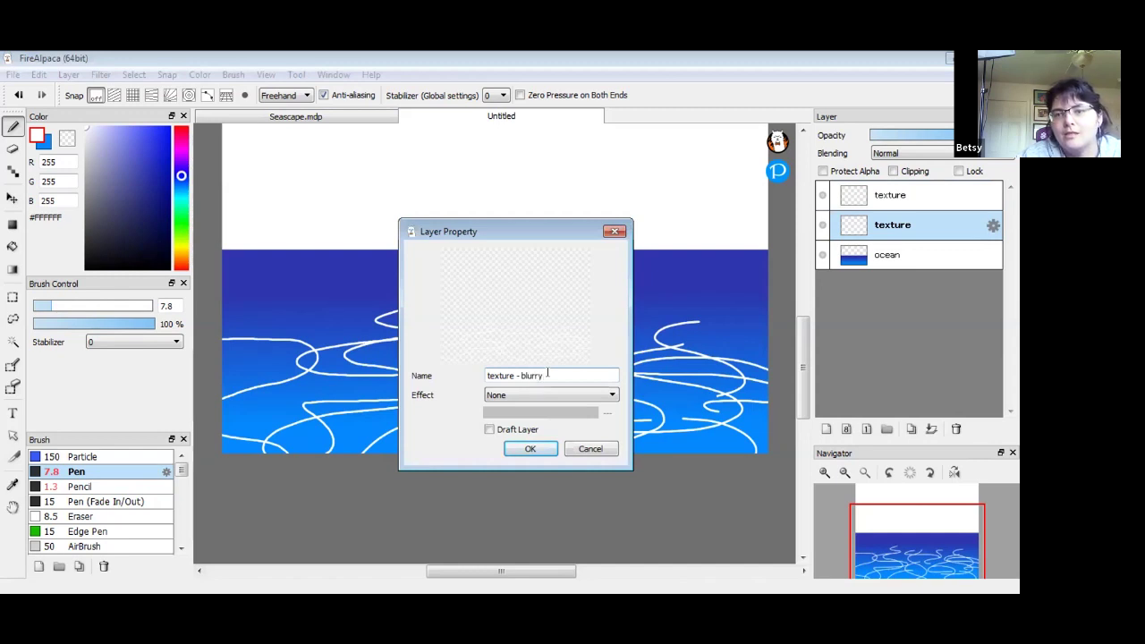
key("Return")
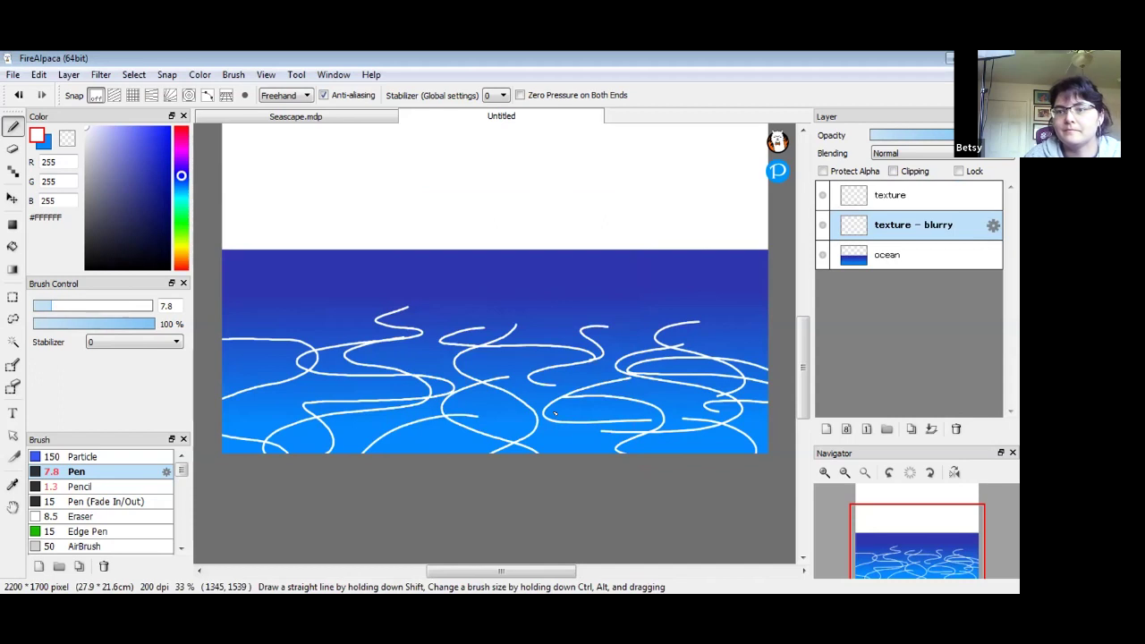
- Apply a Gaussian Blur of 25 to the texture - blurry layer with the preview enabled
left_click(13, 198)
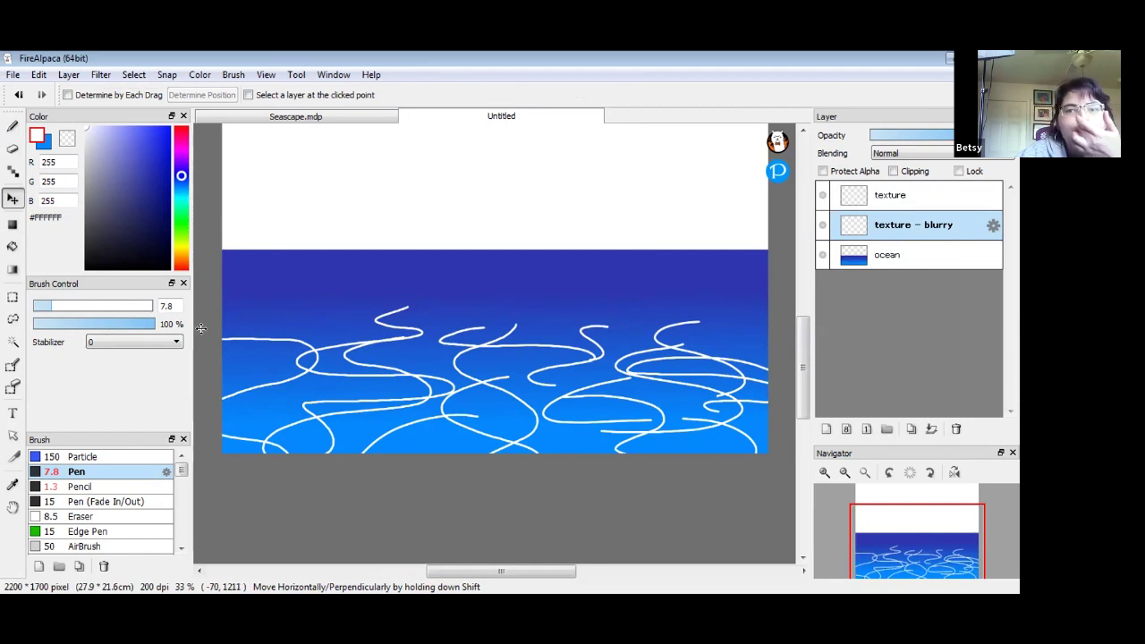
left_click(101, 76)
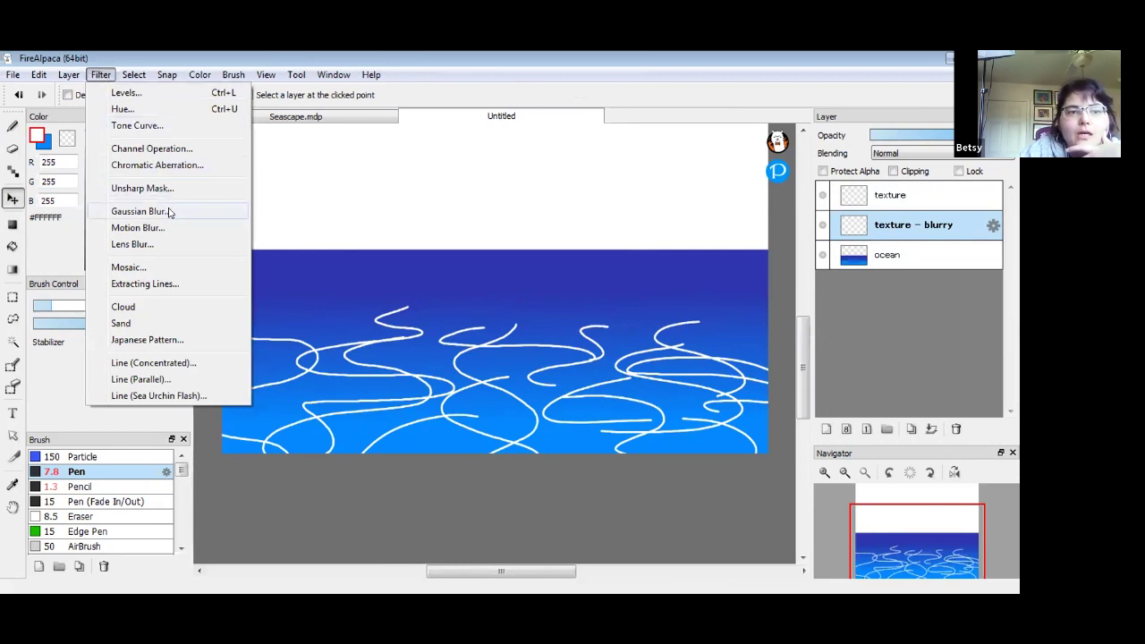
left_click(138, 211)
left_click(398, 351)
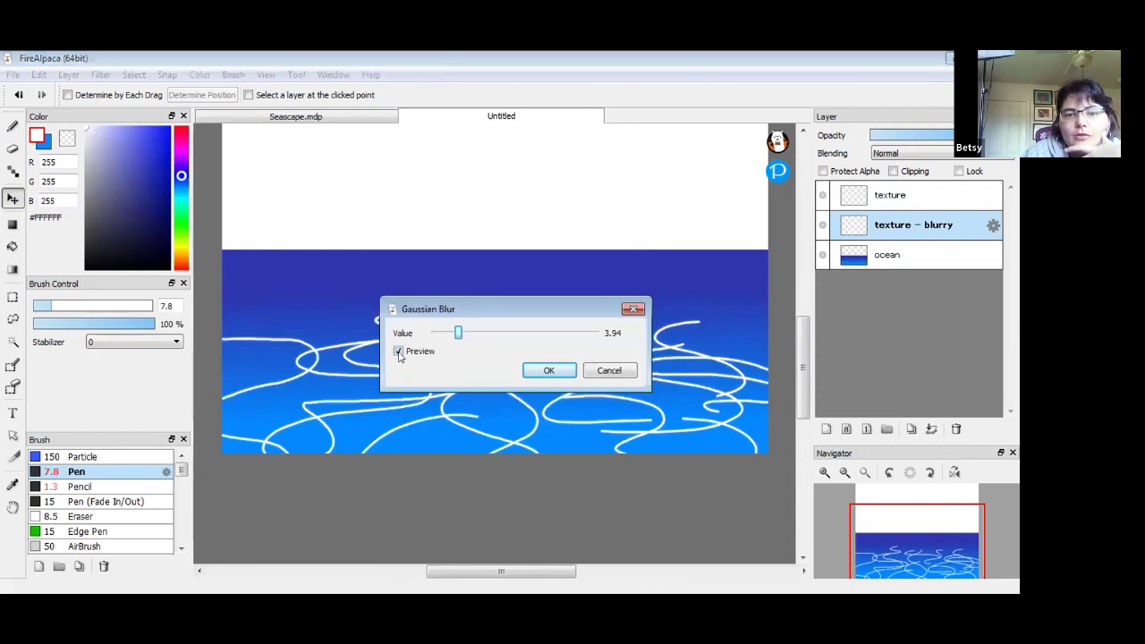
left_click_drag(423, 434, 481, 432)
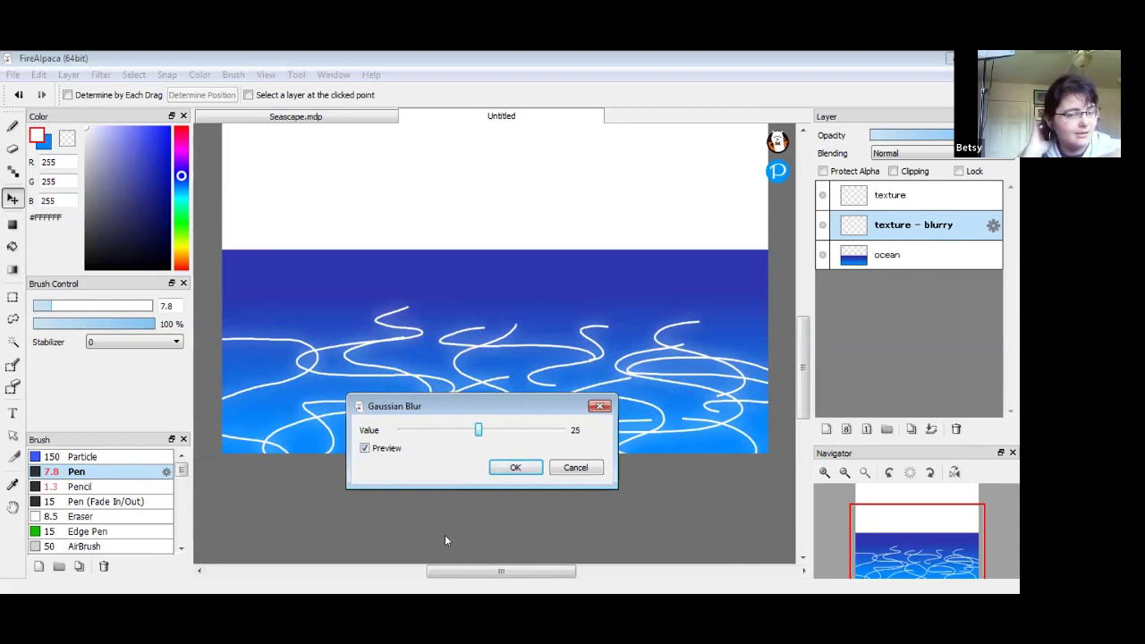
left_click(516, 468)
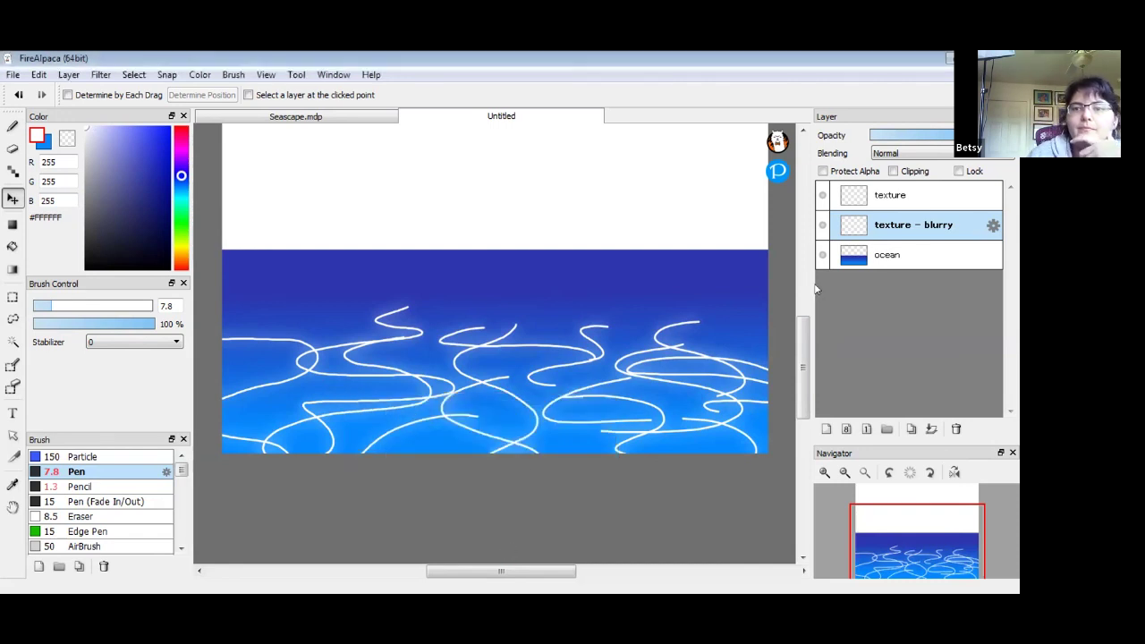
- Duplicate the texture layer, naming the copy texture - shadow and placing it just below the texture - blurry layer
left_click(887, 187)
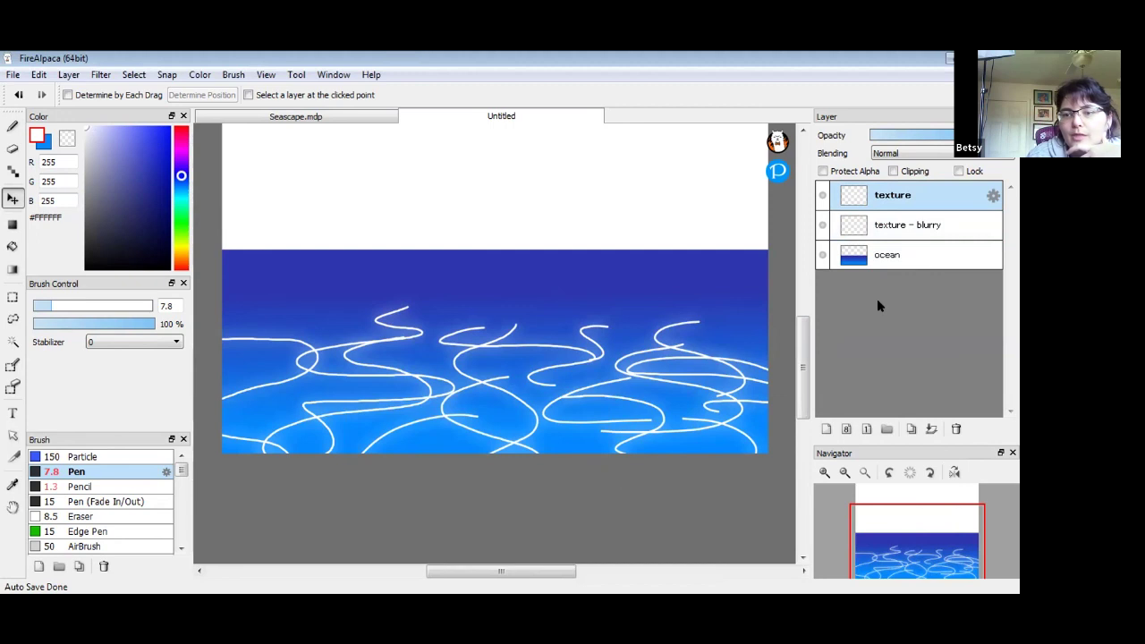
left_click(908, 429)
left_click(887, 228)
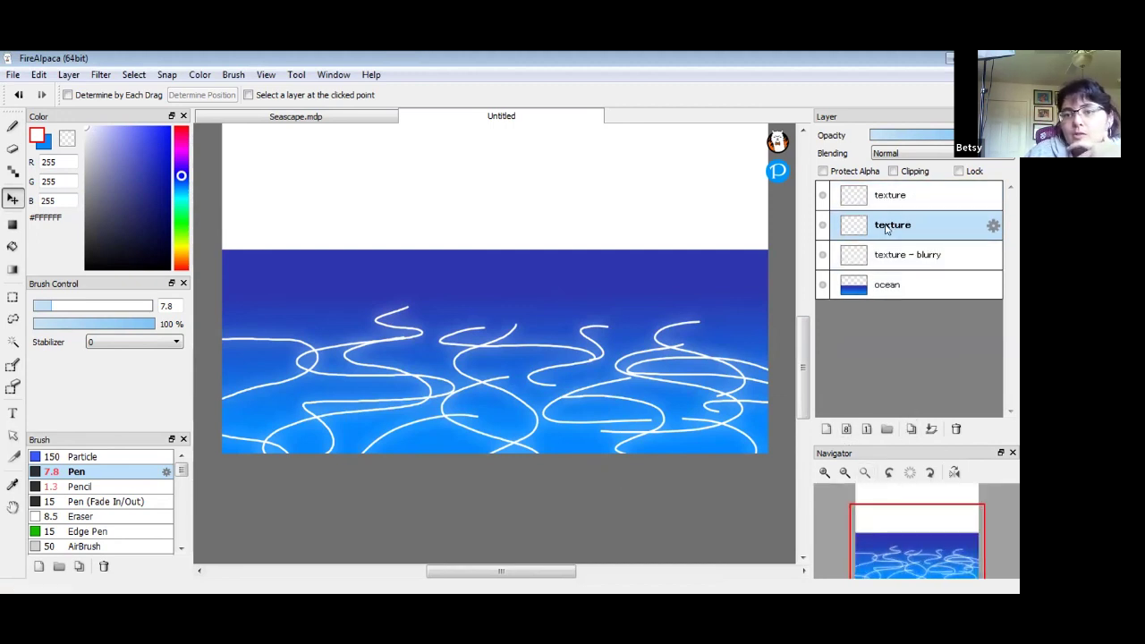
double_click(885, 228)
left_click(550, 368)
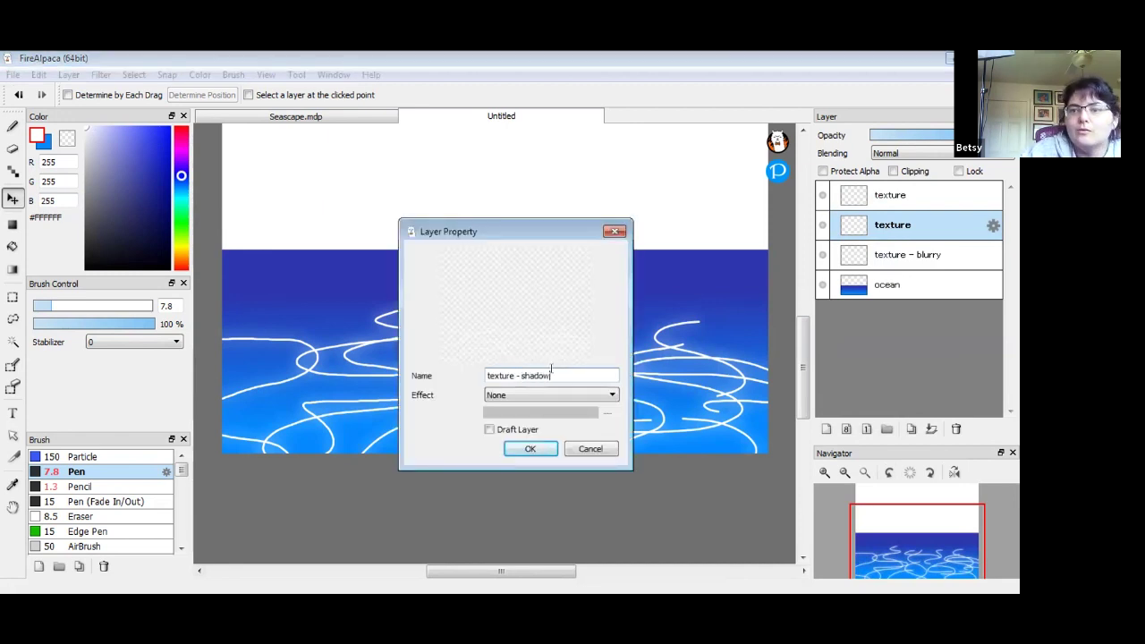
key("Return")
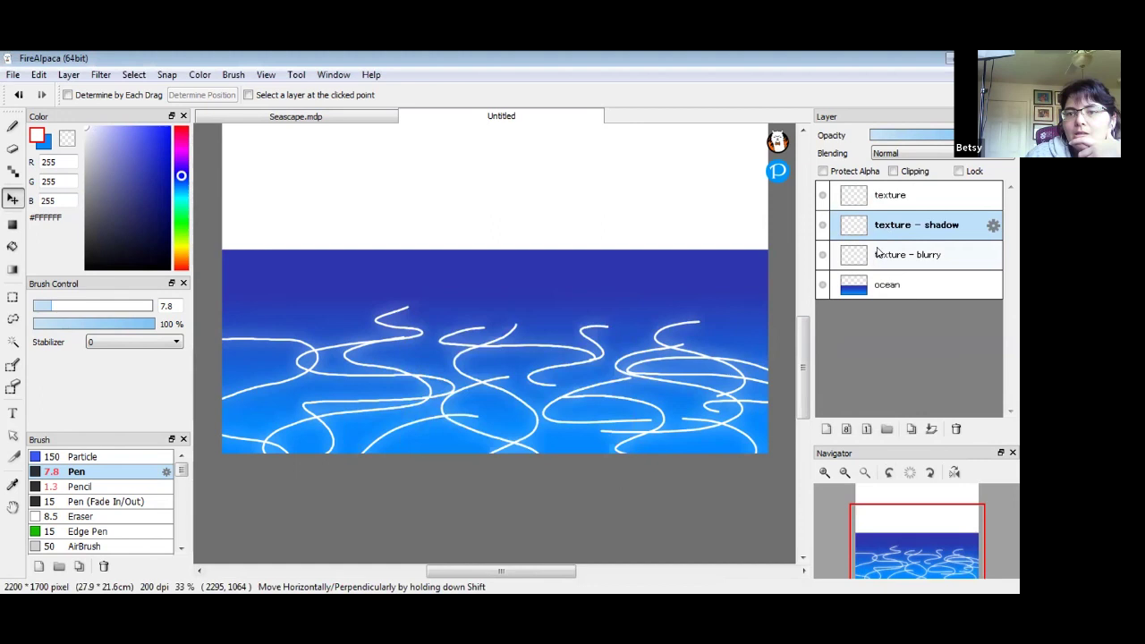
left_click_drag(876, 253, 878, 256)
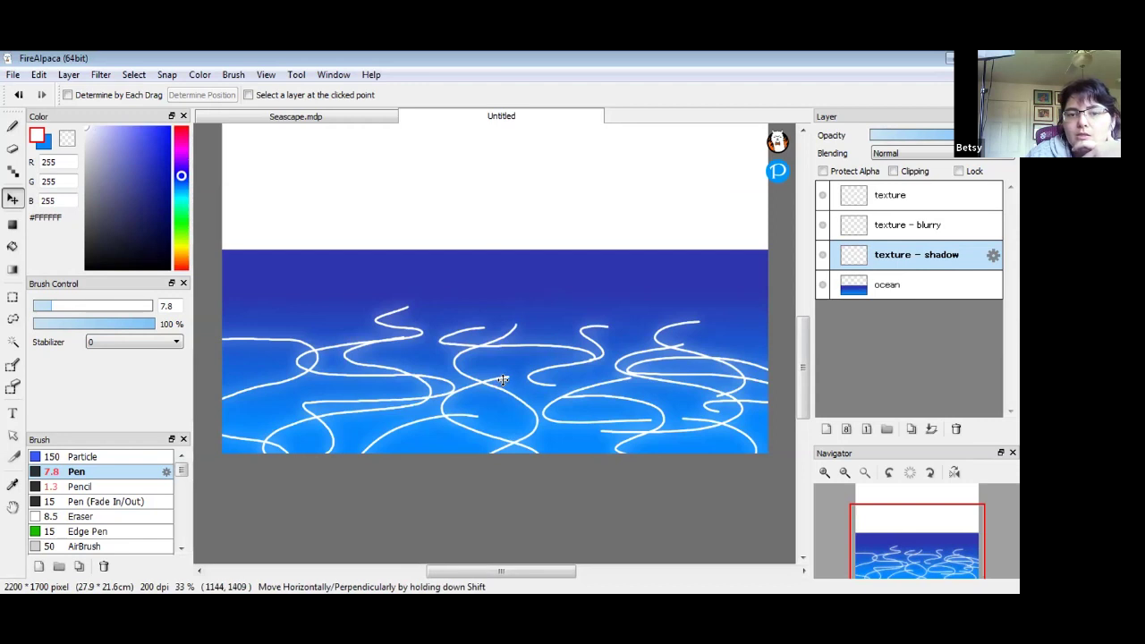
- Shift the texture - shadow lines slightly to the right and recolour them dark blue (#111A97) with Protect Alpha on
left_click_drag(473, 363, 433, 350)
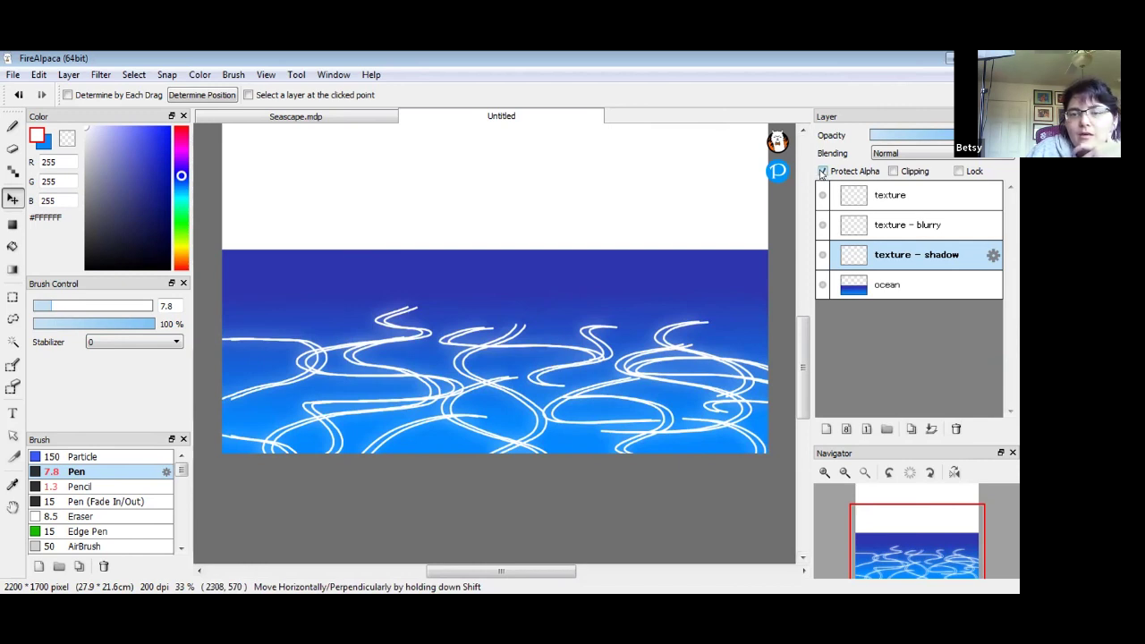
left_click(12, 247)
left_click_drag(150, 189, 161, 184)
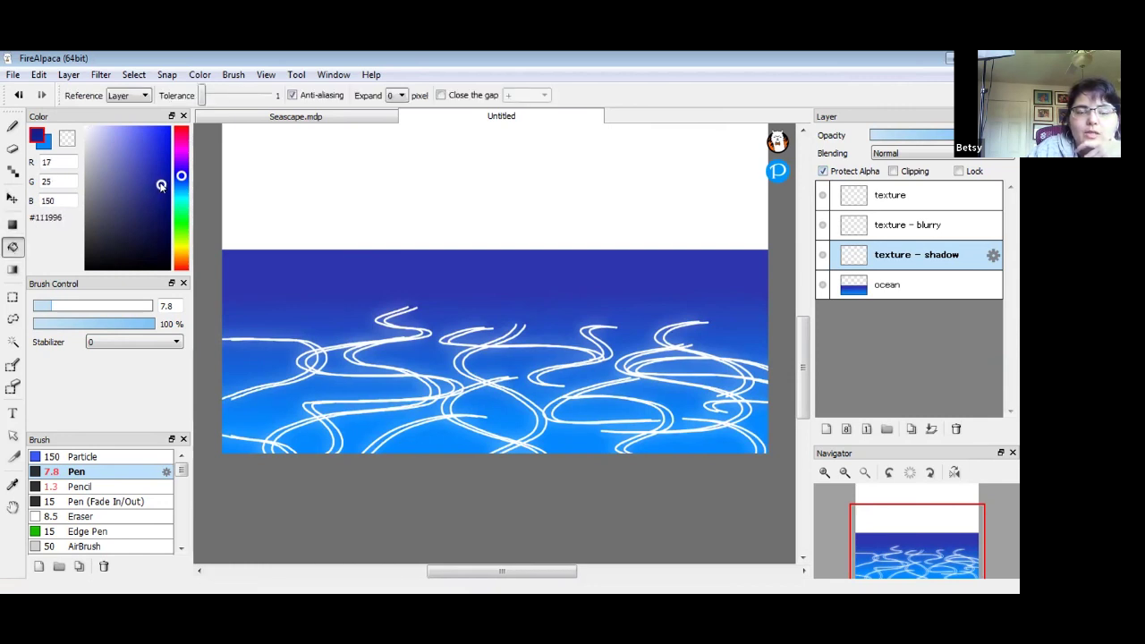
left_click(461, 183)
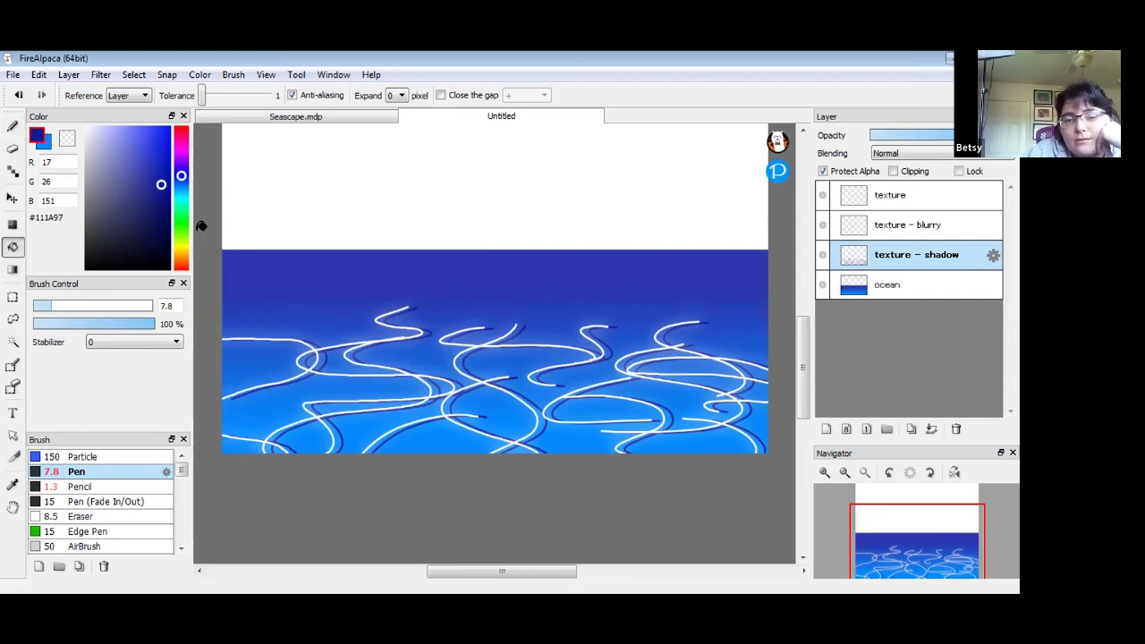
- Apply a Gaussian Blur of 8.46 to the texture - shadow layer
left_click(99, 76)
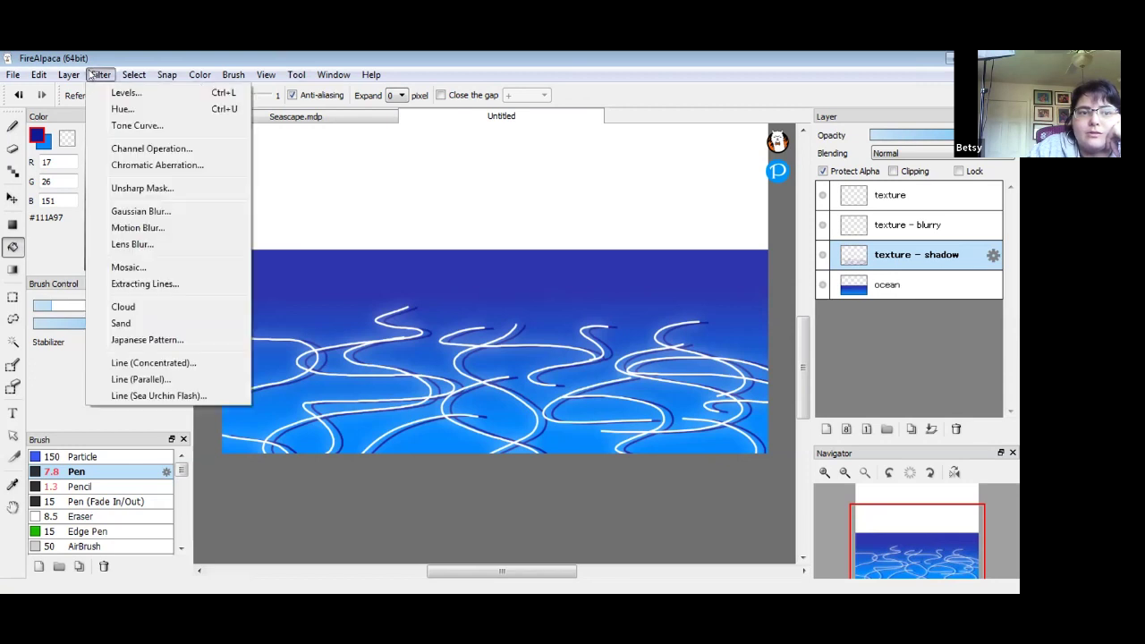
left_click(154, 211)
left_click_drag(486, 430, 454, 431)
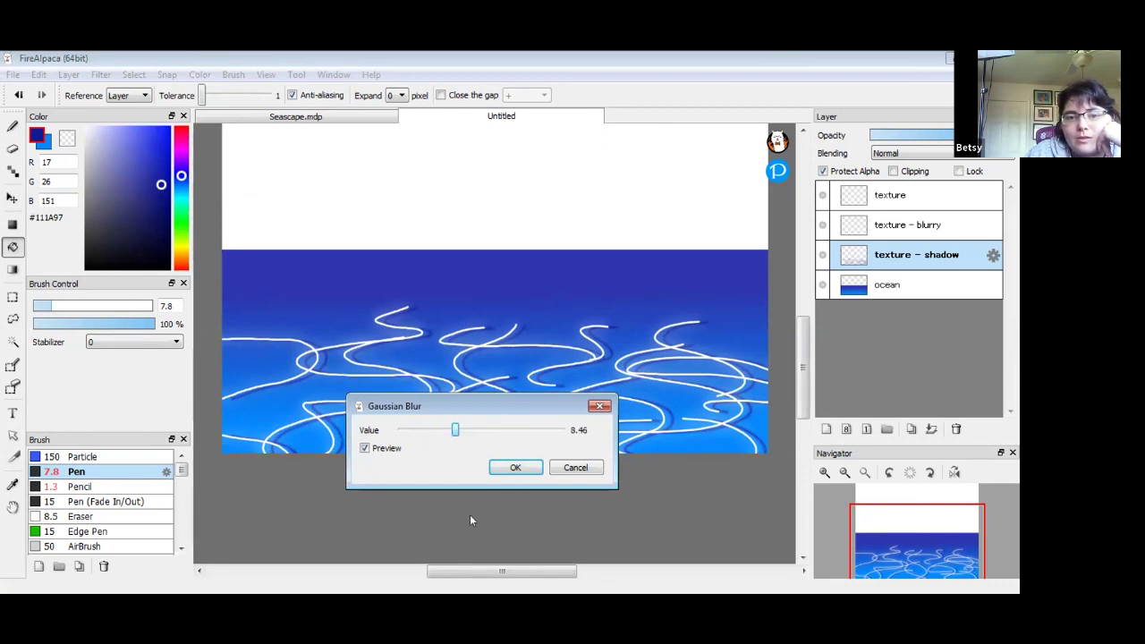
left_click(516, 468)
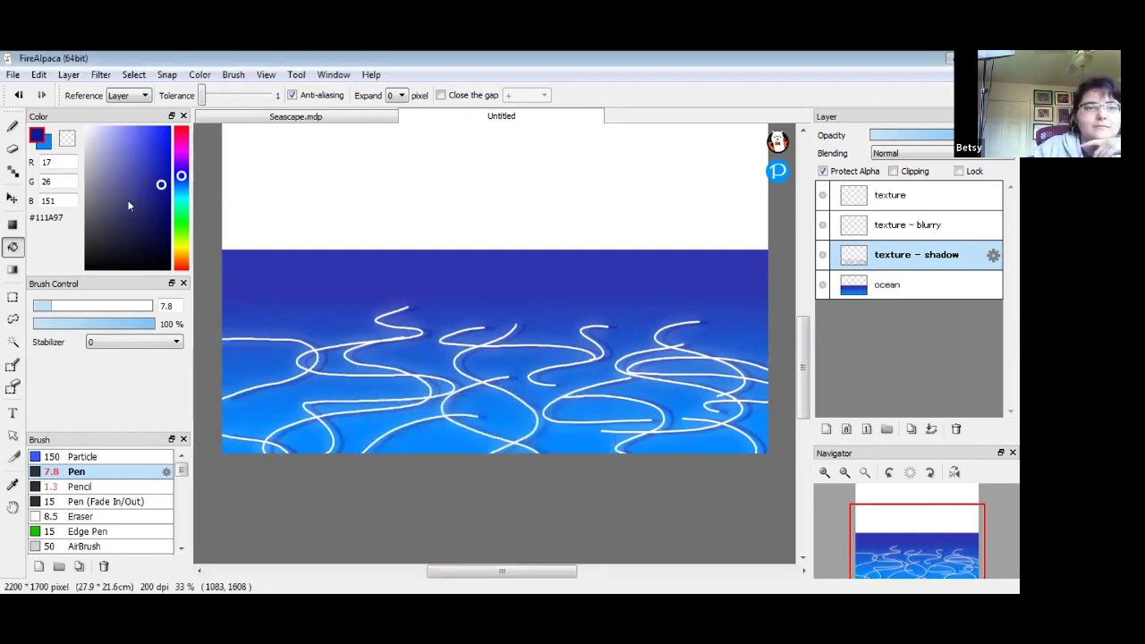
- Try the blurred shadow at other offsets, settle it close beside the white lines, and make the texture layer active
left_click(12, 198)
left_click_drag(690, 388, 679, 410)
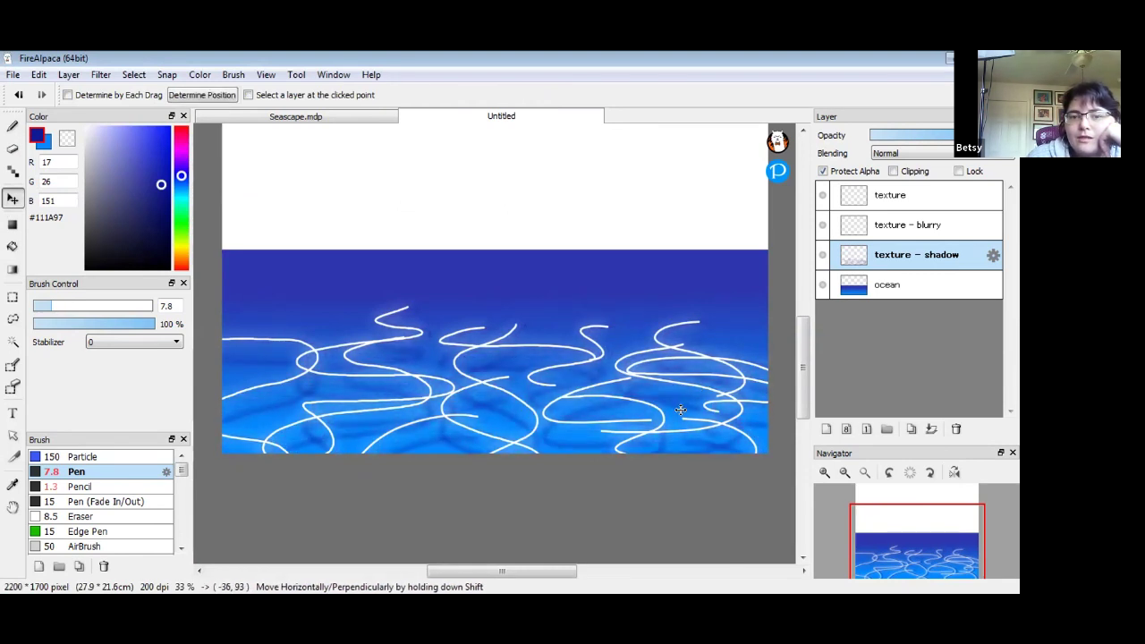
mouse_move(680, 412)
left_mouse_down()
mouse_move(685, 384)
mouse_move(692, 394)
mouse_move(662, 411)
left_mouse_up()
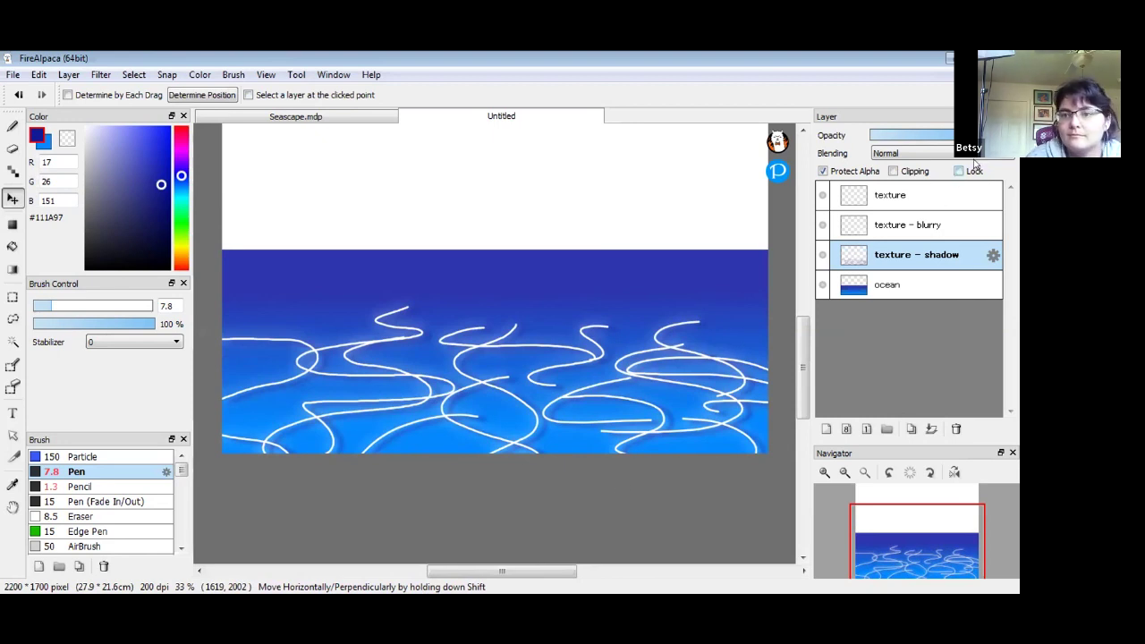
left_click(919, 194)
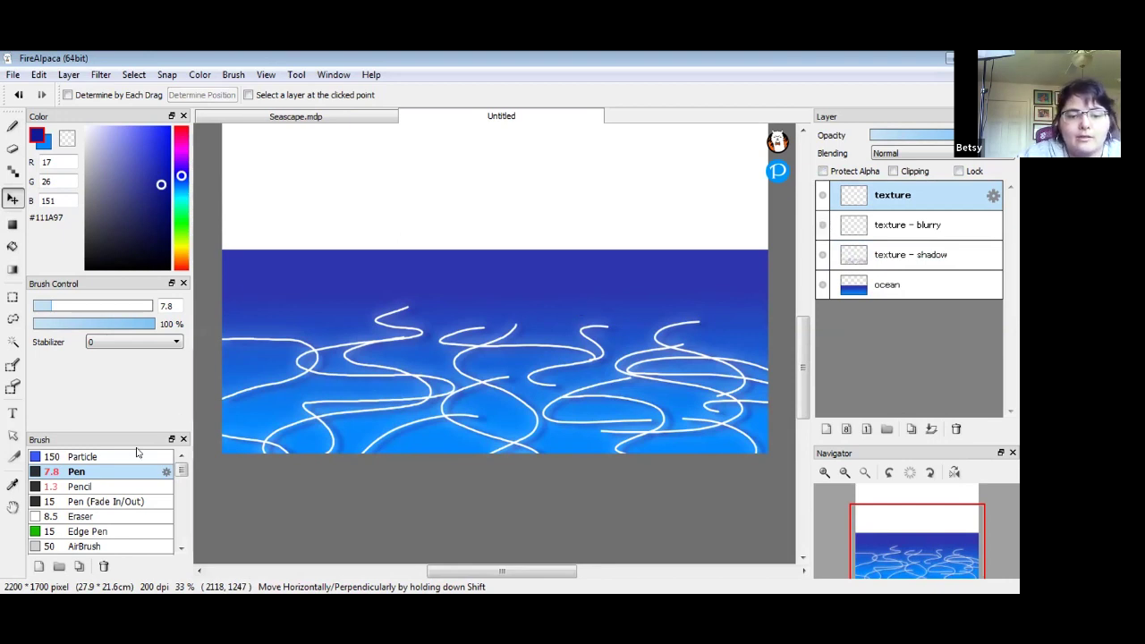
key("ctrl+s")
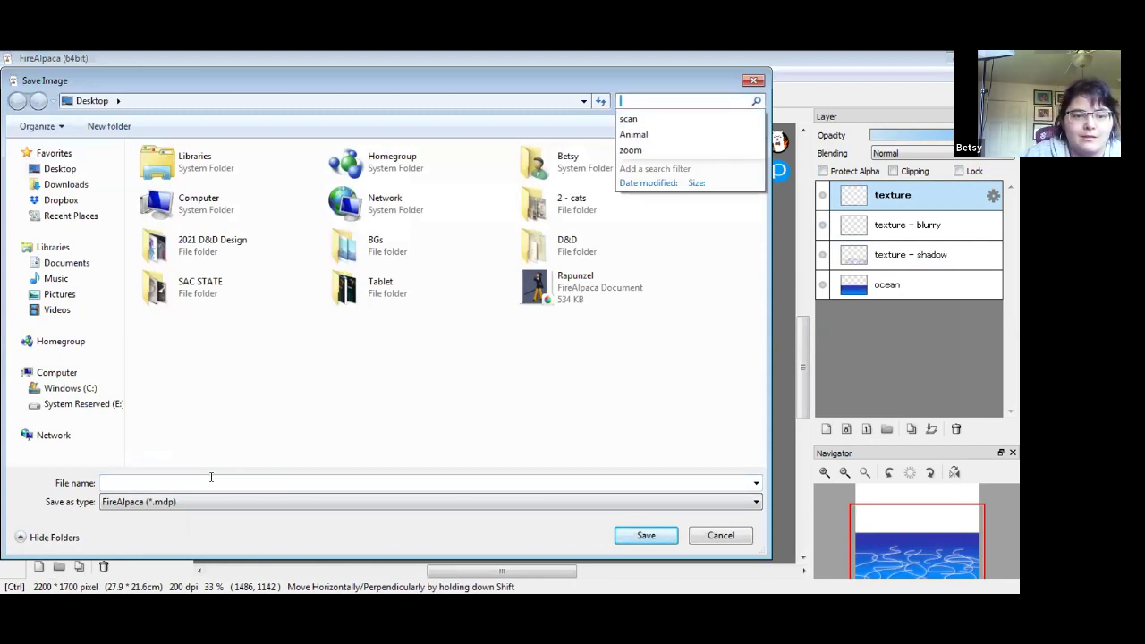
left_click(163, 478)
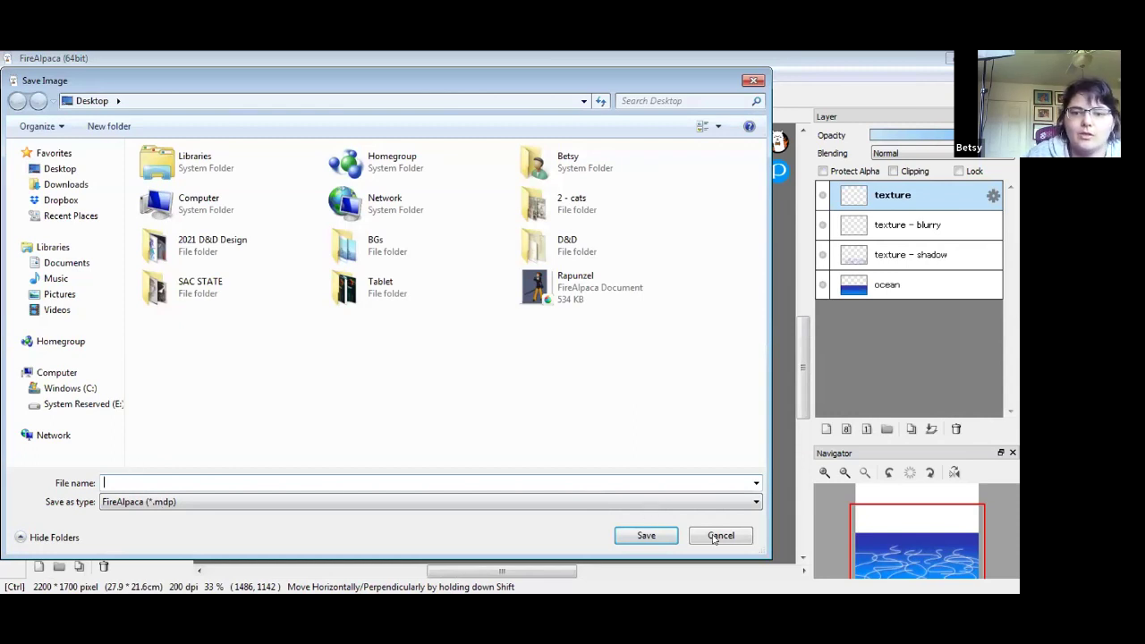
key("Escape")
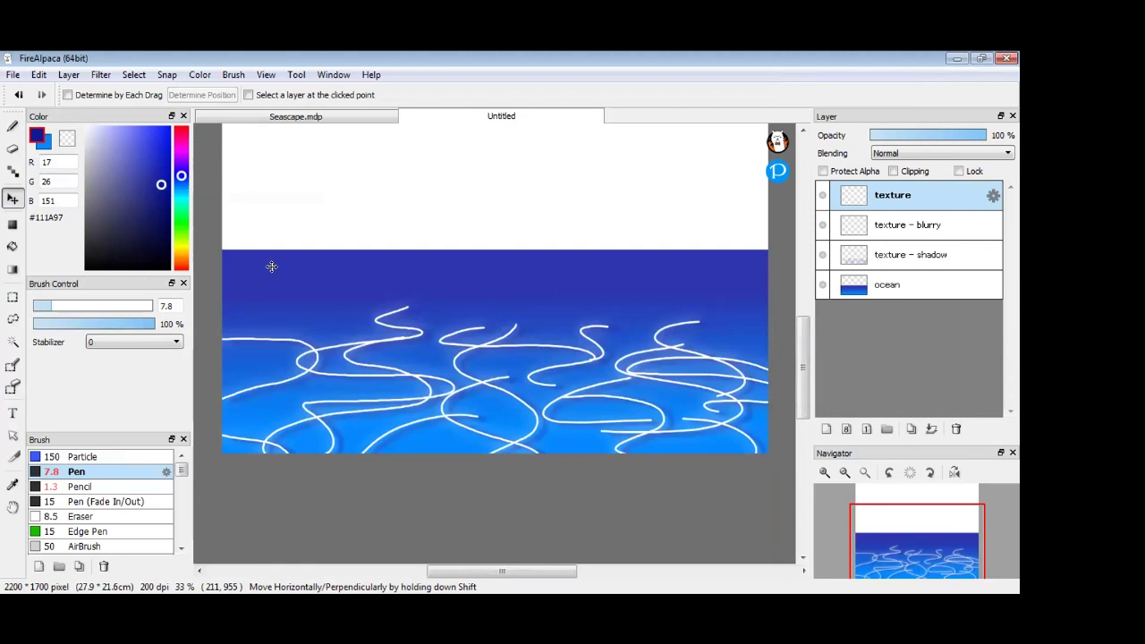
- Save the drawing as l.mdp on the Desktop in FireAlpaca format
key("ctrl+s")
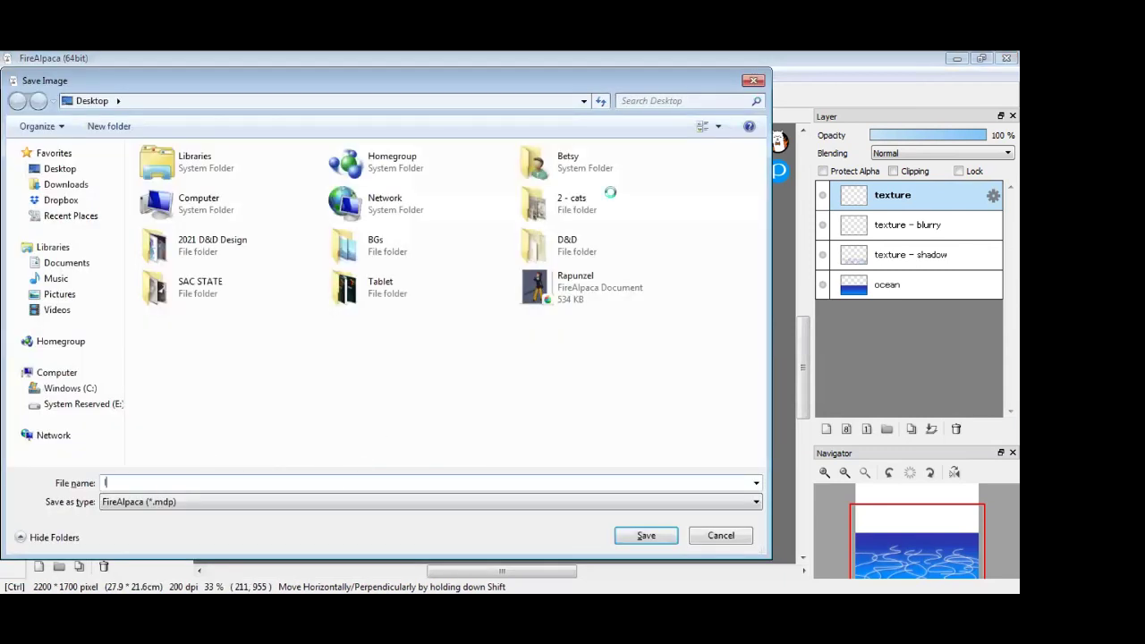
key("Escape")
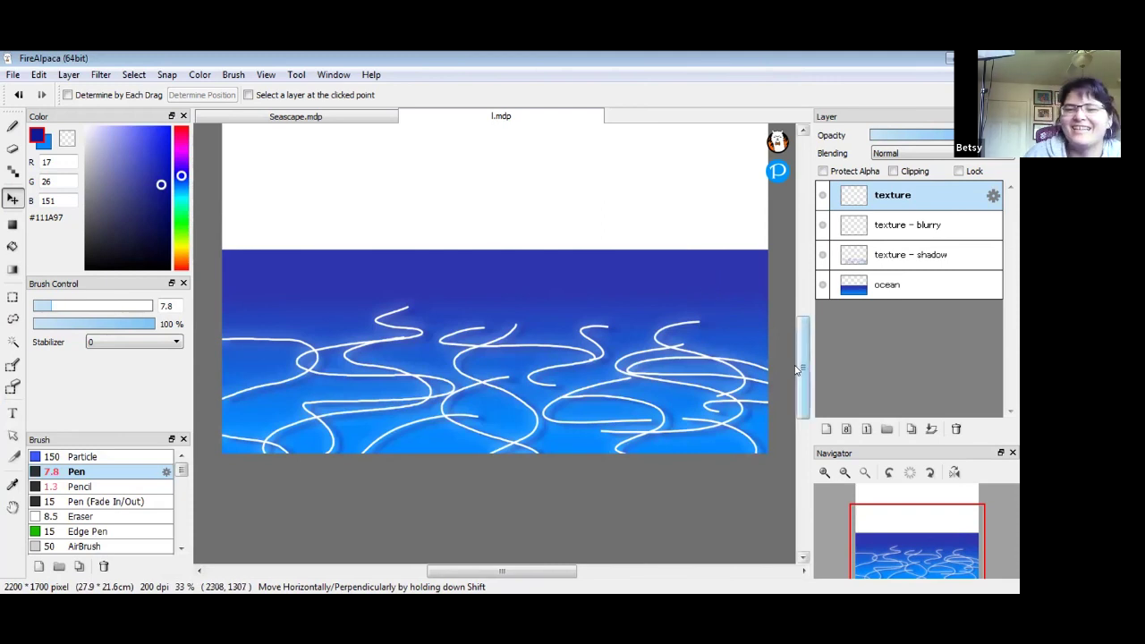
scroll(796, 369, "up", 1)
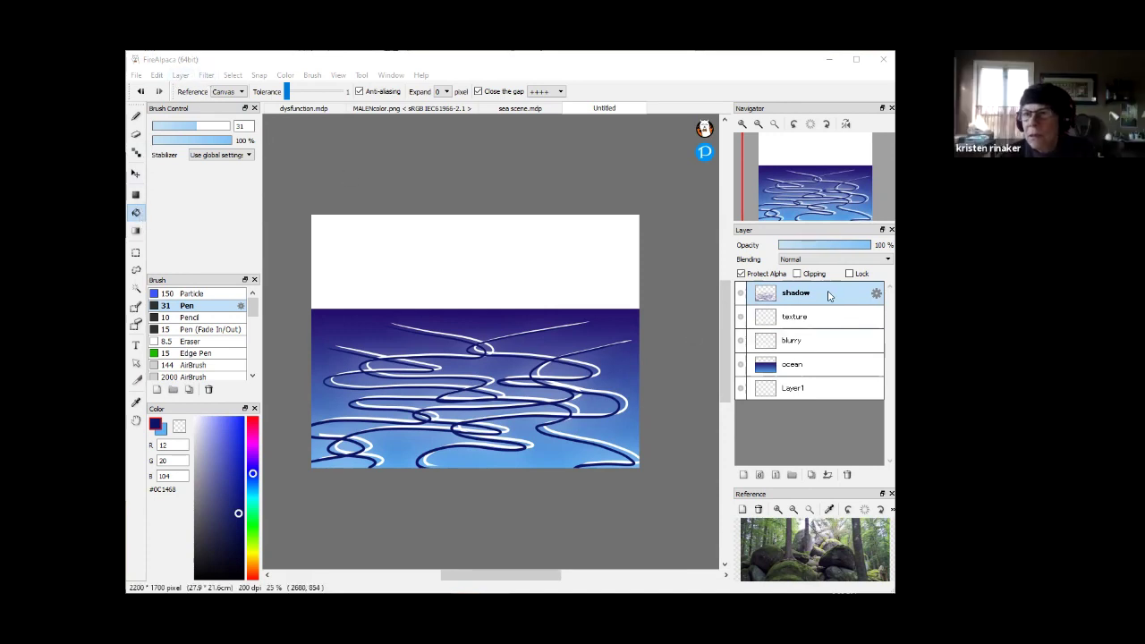
- In the other participant's seascape, apply a Gaussian Blur of 8.81 to the shadow layer
left_click(205, 77)
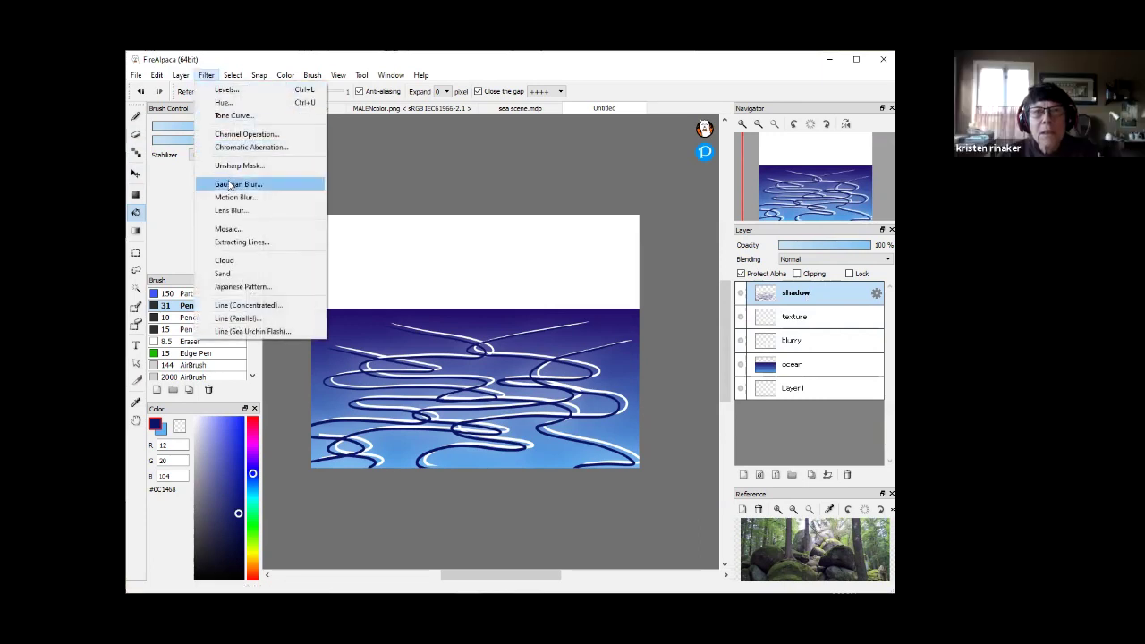
left_click(229, 184)
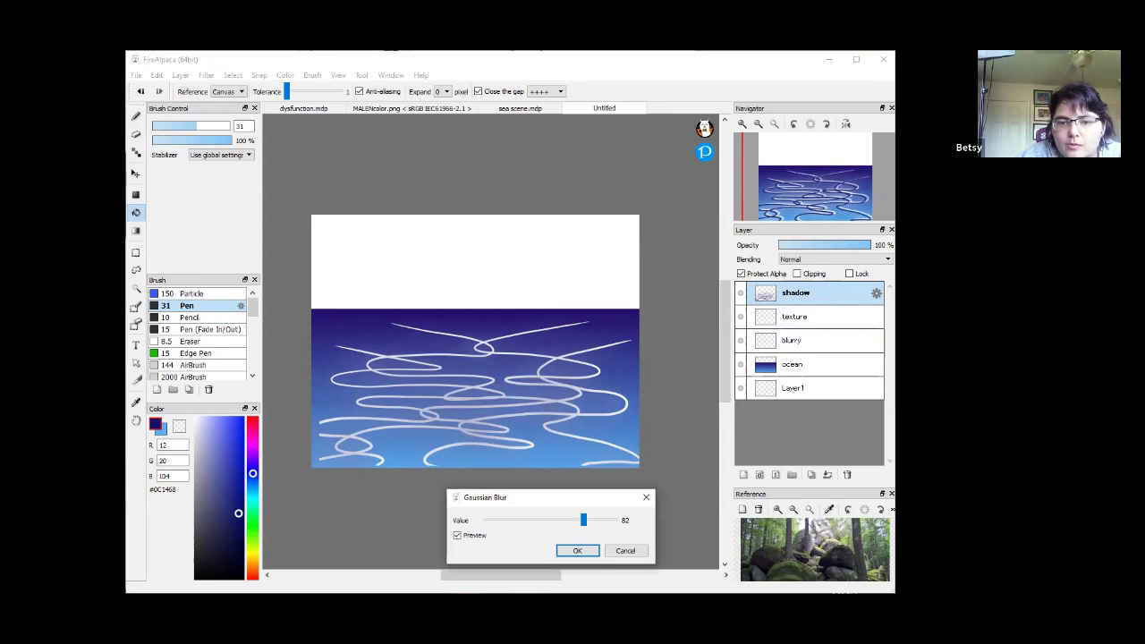
left_click_drag(583, 519, 429, 530)
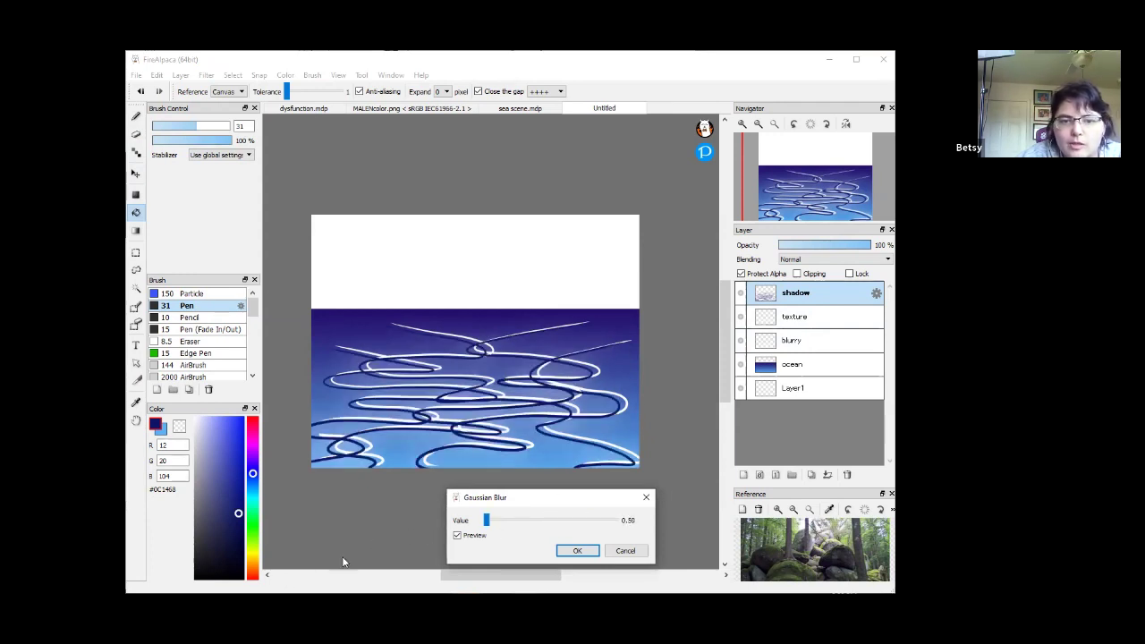
left_click_drag(498, 523, 534, 525)
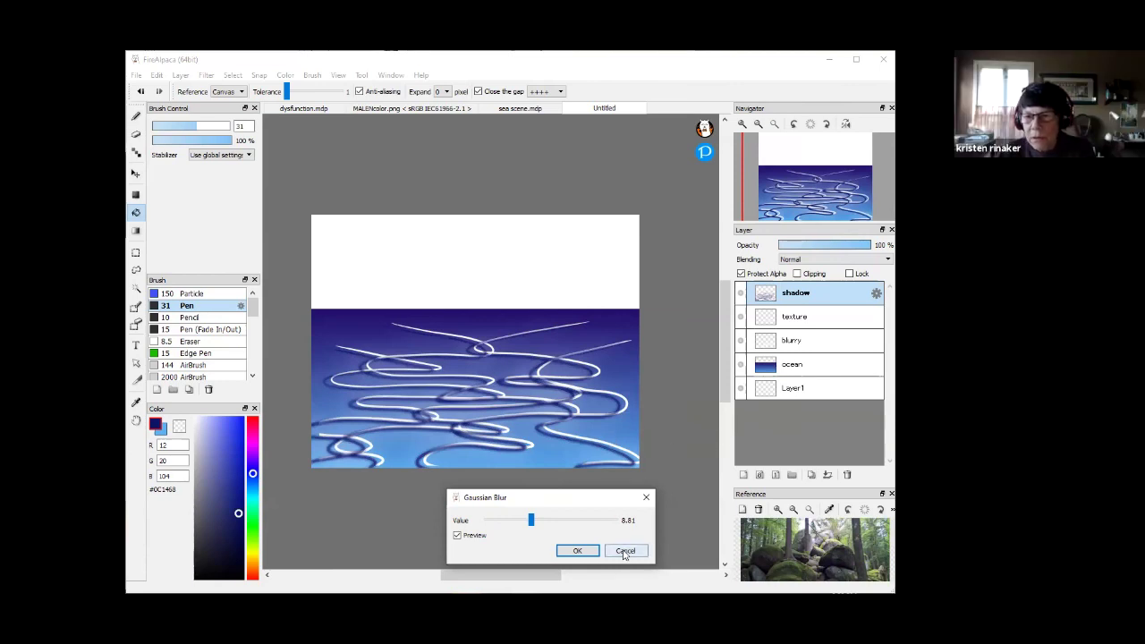
left_click(577, 551)
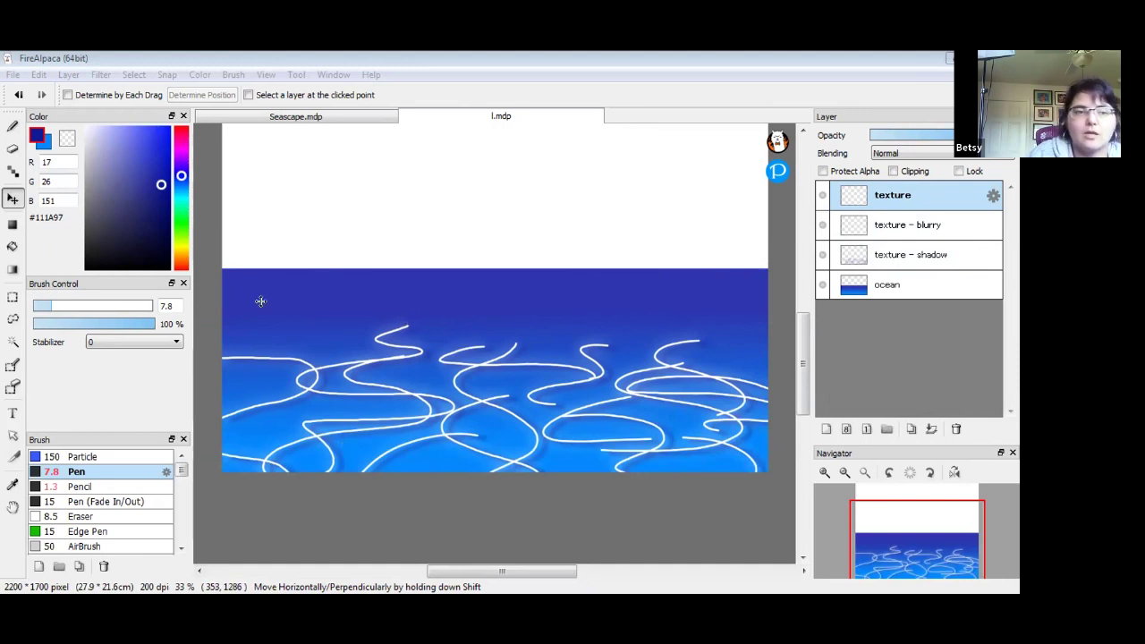
- Fade the texture layer's white lines nearest the horizon using Eraser (Soft) at size 367 and 25% opacity
left_click(10, 150)
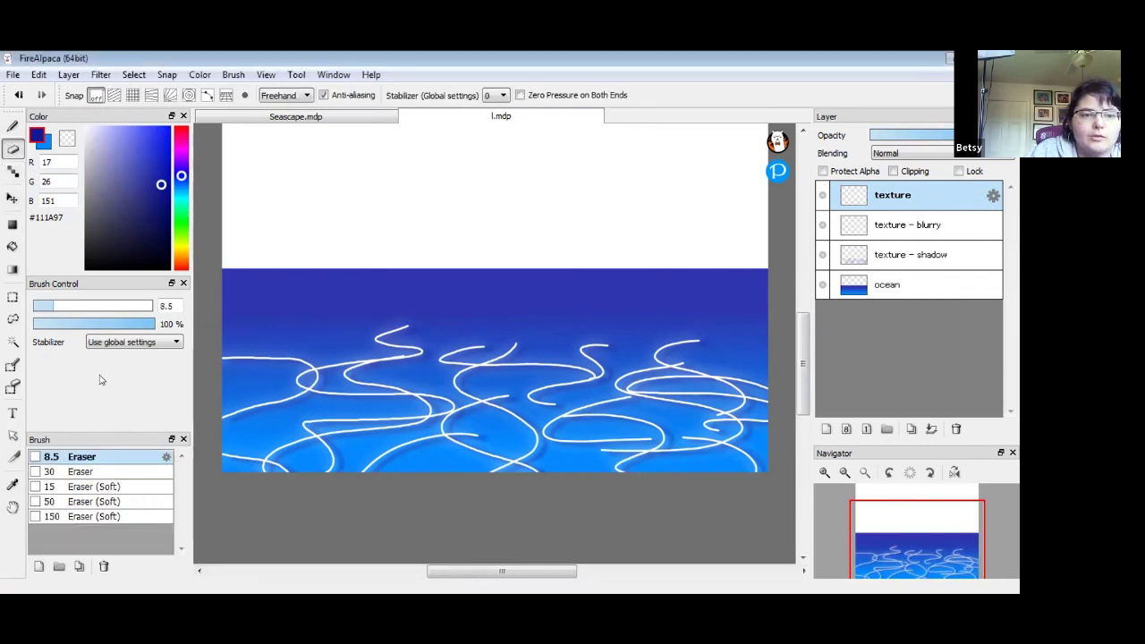
left_click(112, 517)
left_click(116, 502)
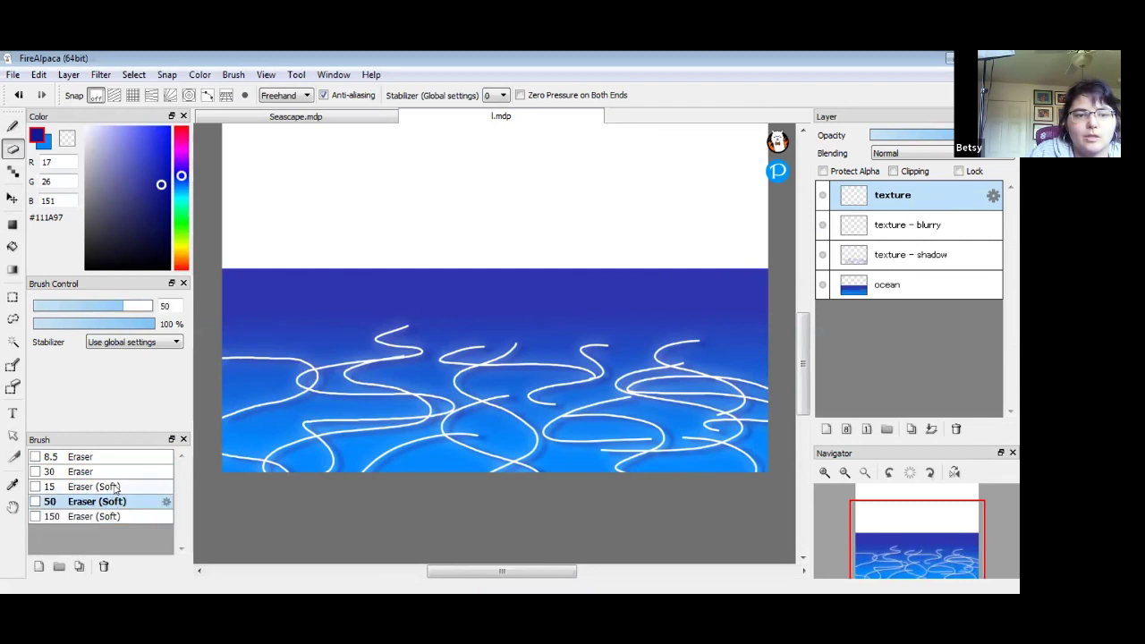
left_click(139, 488)
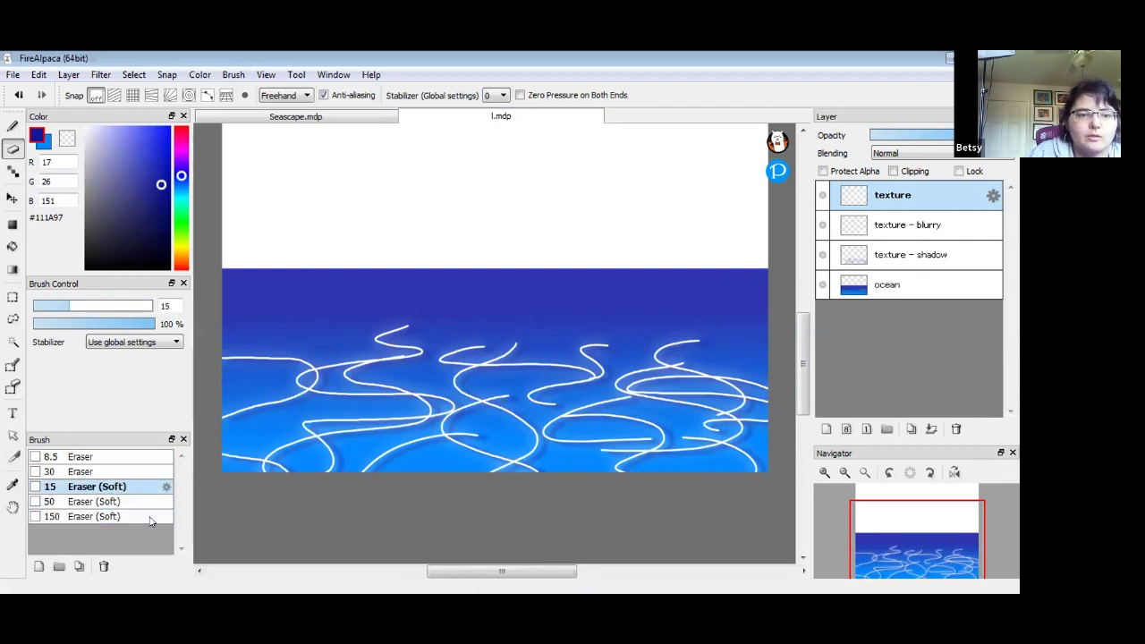
left_click(150, 517)
left_click_drag(138, 308, 195, 298)
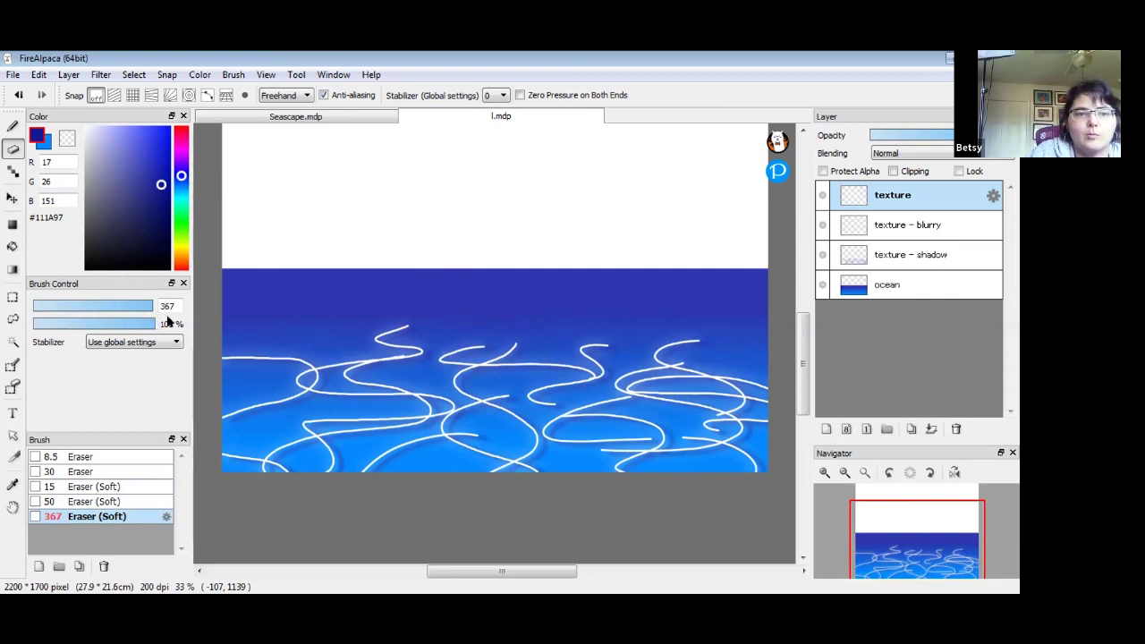
left_click_drag(150, 324, 63, 333)
mouse_move(385, 332)
left_mouse_down()
mouse_move(434, 319)
mouse_move(263, 332)
mouse_move(444, 324)
mouse_move(248, 335)
mouse_move(582, 291)
mouse_move(261, 340)
mouse_move(560, 332)
mouse_move(367, 306)
mouse_move(462, 302)
mouse_move(567, 310)
mouse_move(528, 321)
mouse_move(603, 320)
mouse_move(449, 321)
left_mouse_up()
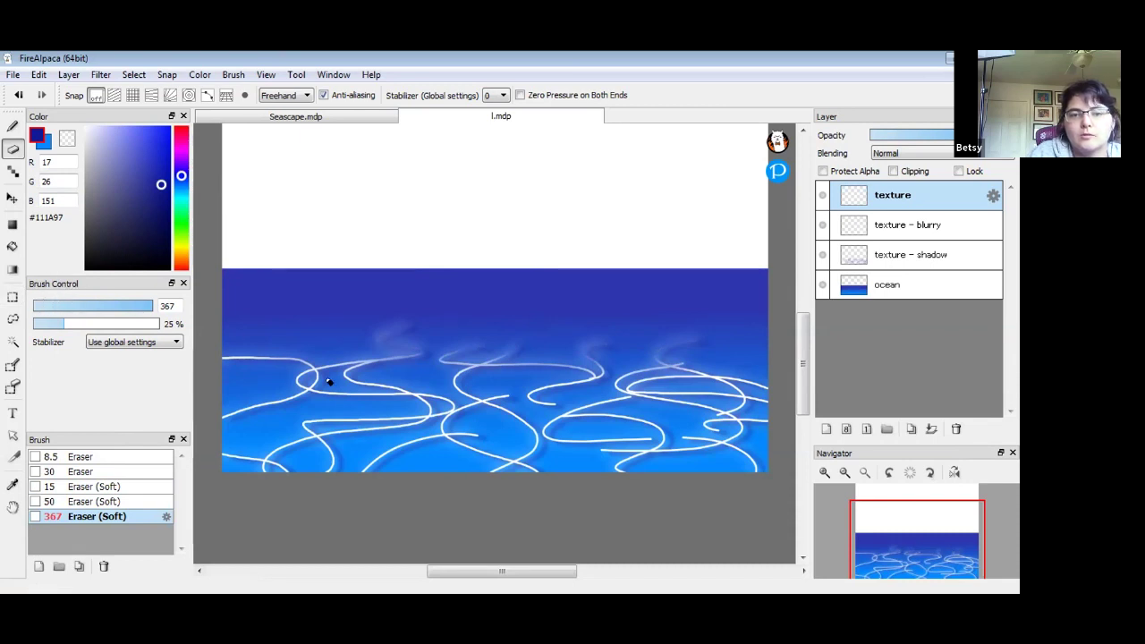
- Soften the horizon-side lines on the texture, texture - blurry and texture - shadow layers with the size 367 soft eraser
left_click_drag(364, 335, 559, 317)
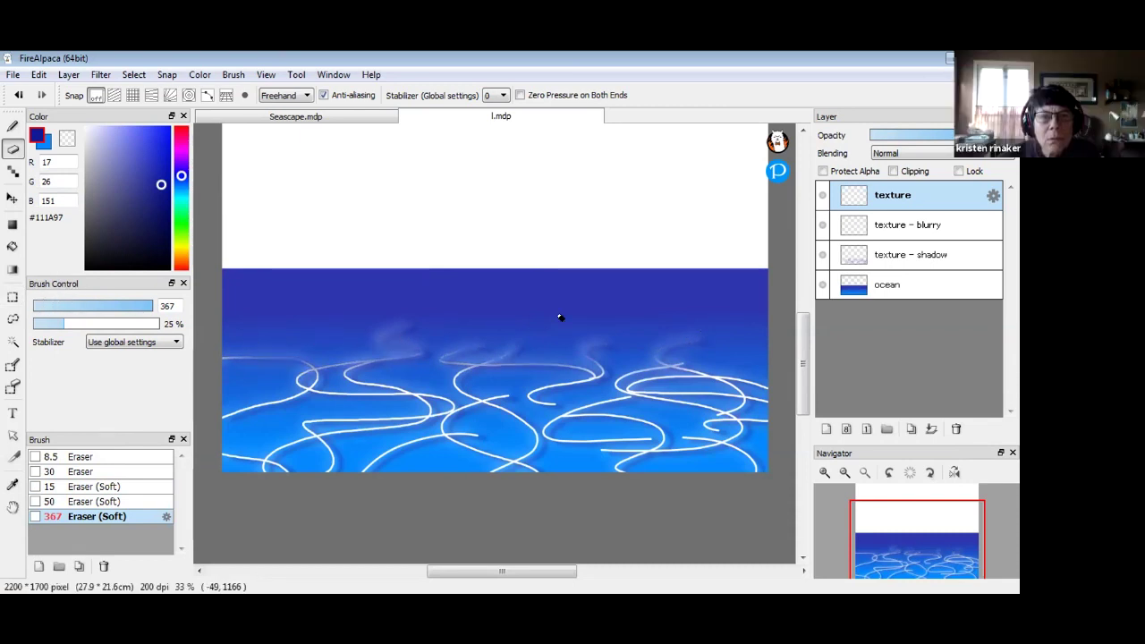
left_click(902, 225)
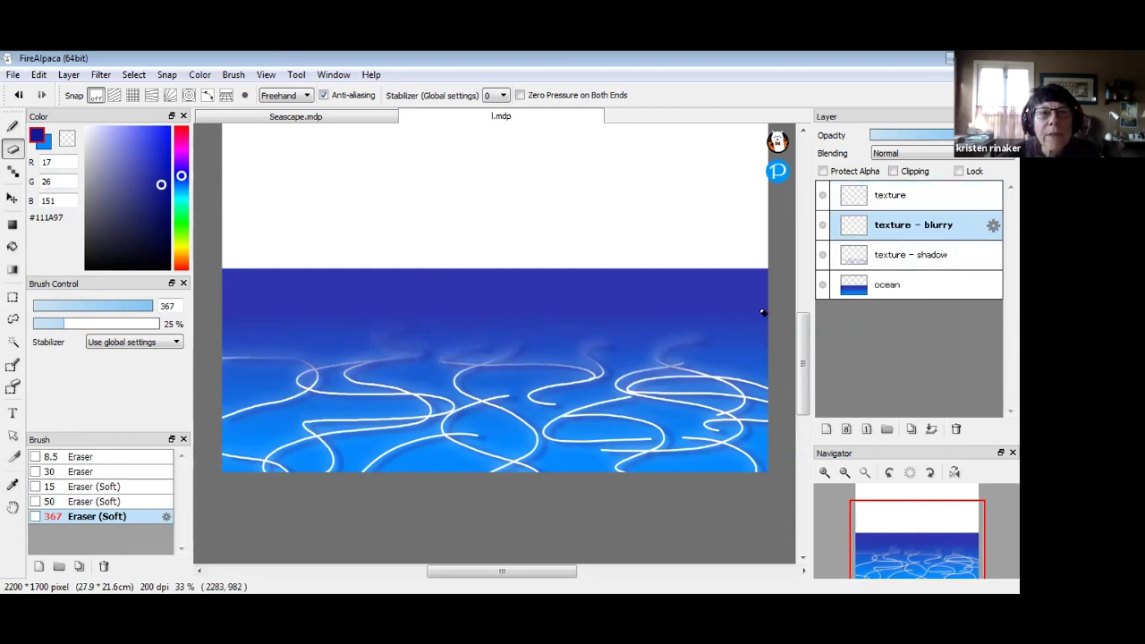
left_click(894, 254)
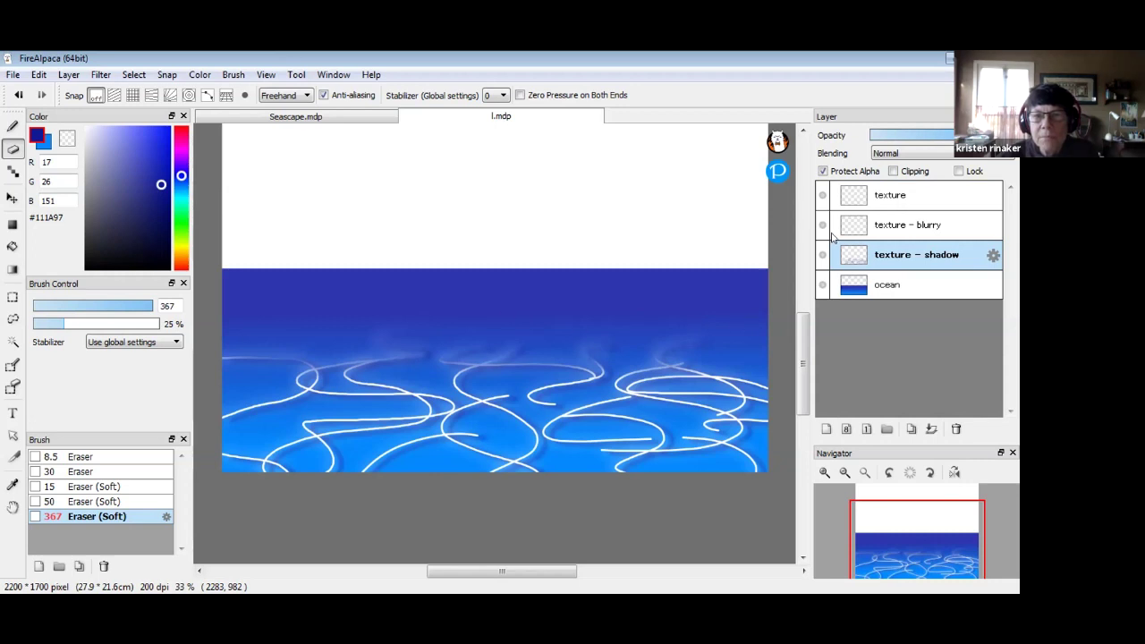
left_click(897, 194)
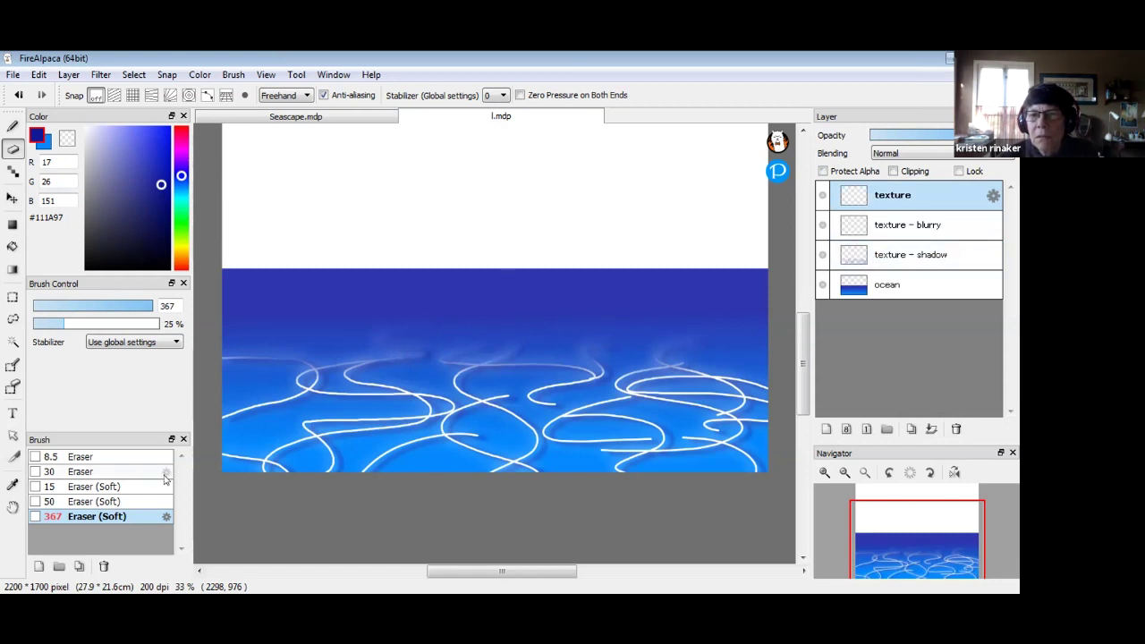
left_click(905, 225)
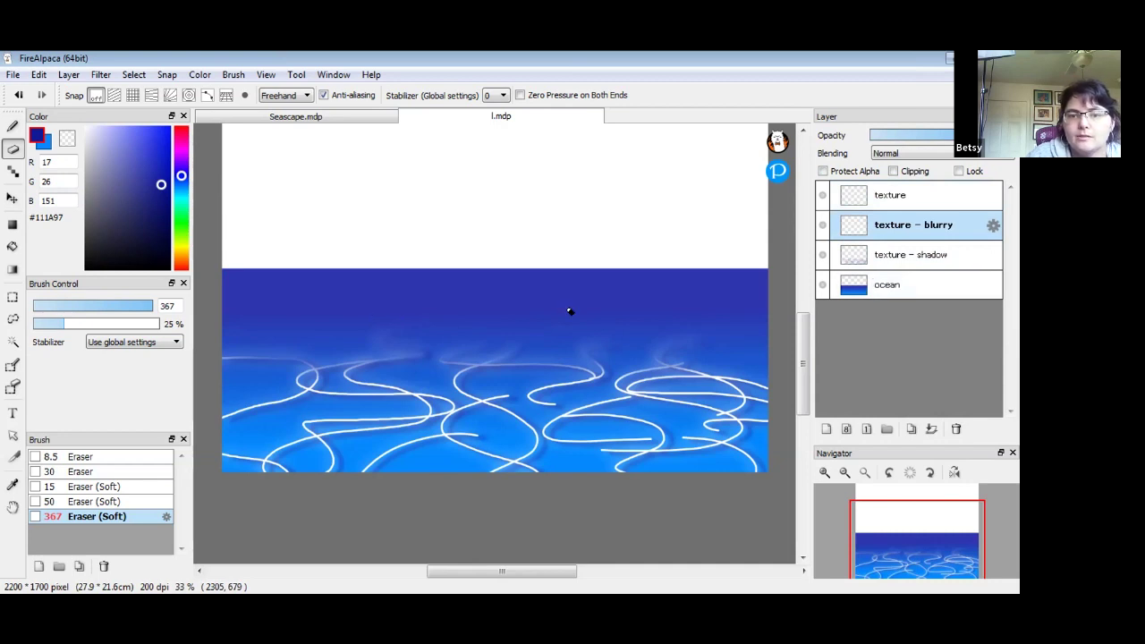
left_click(942, 253)
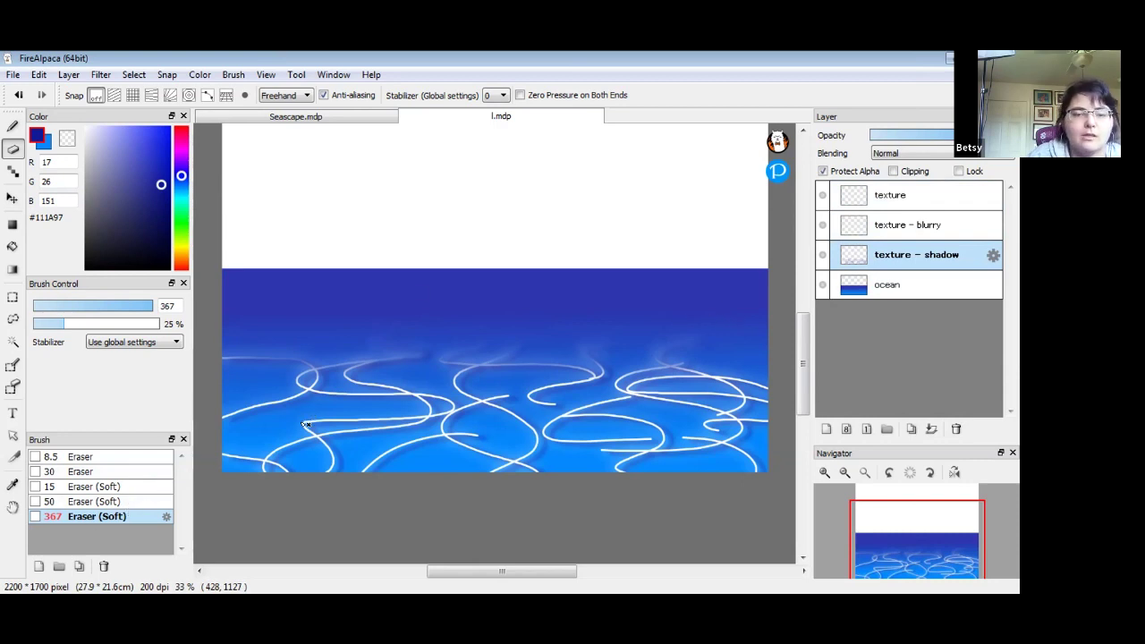
- Lower the texture layer's opacity so the white lines turn slightly translucent
left_click(905, 194)
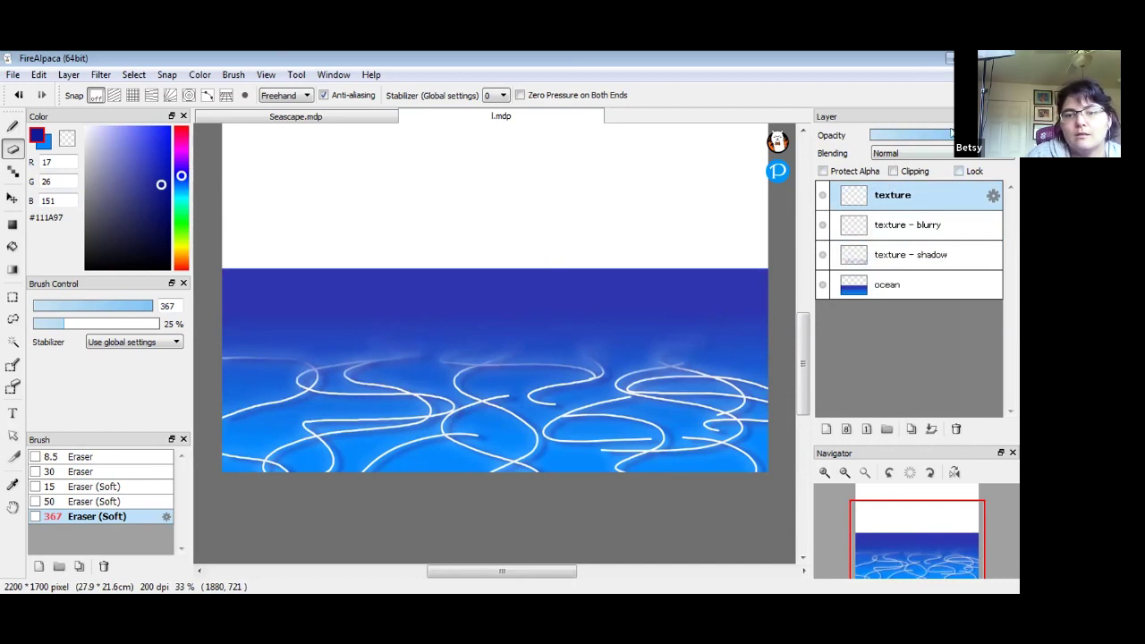
left_click(935, 134)
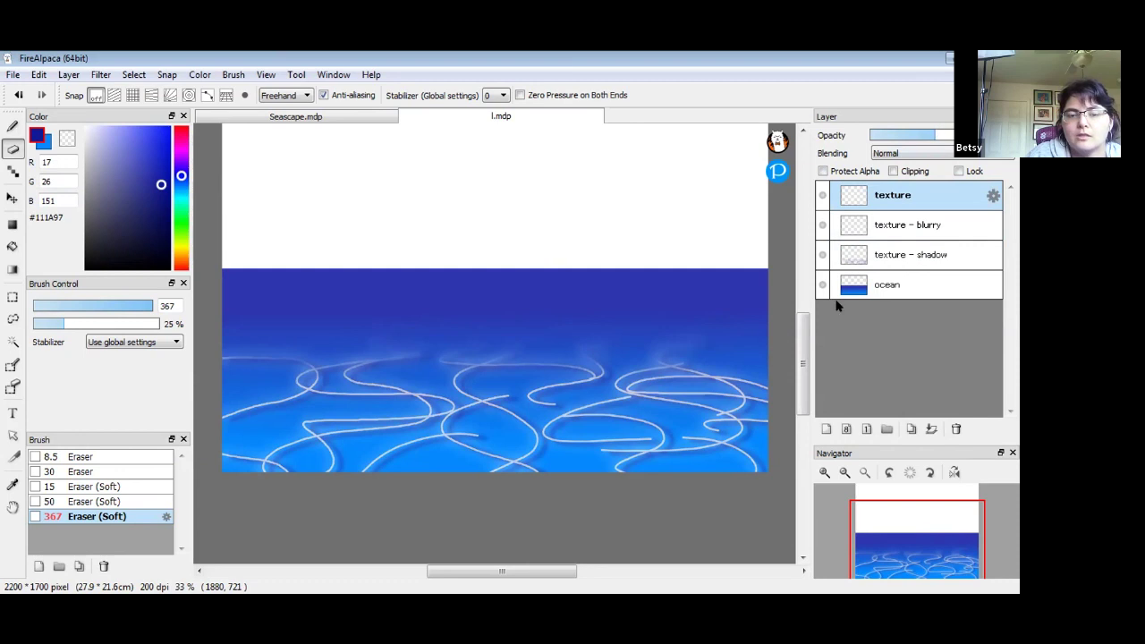
left_click(927, 136)
left_click(937, 139)
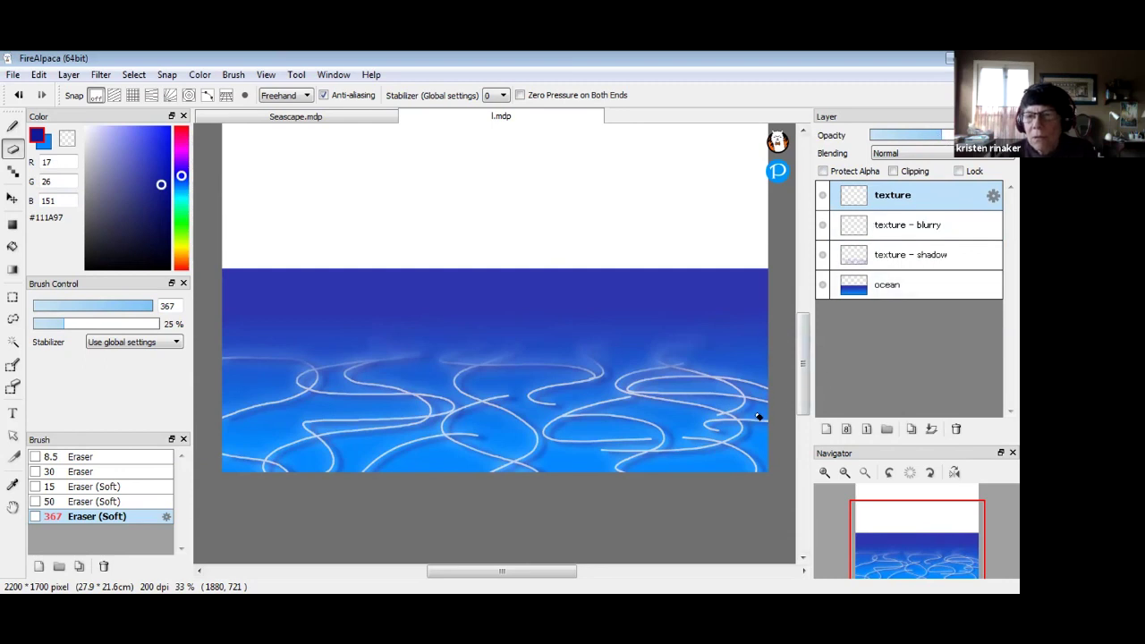
- Connect the loose line ends on the texture layer with white Pen strokes at size 7.8
left_click(12, 126)
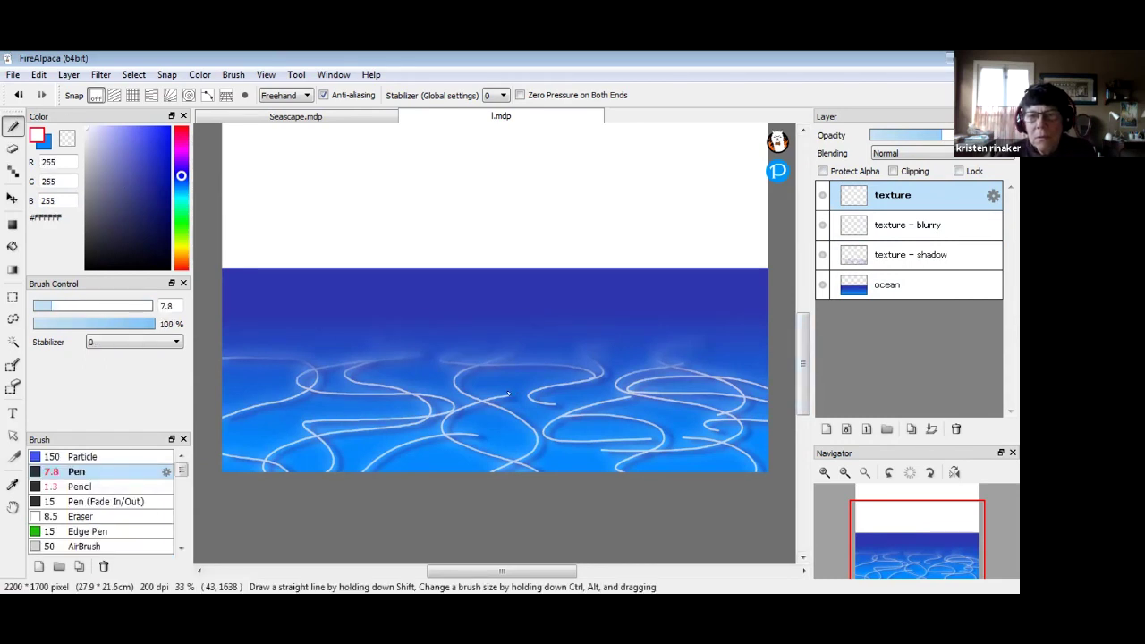
left_click_drag(578, 403, 626, 395)
left_click_drag(474, 435, 684, 438)
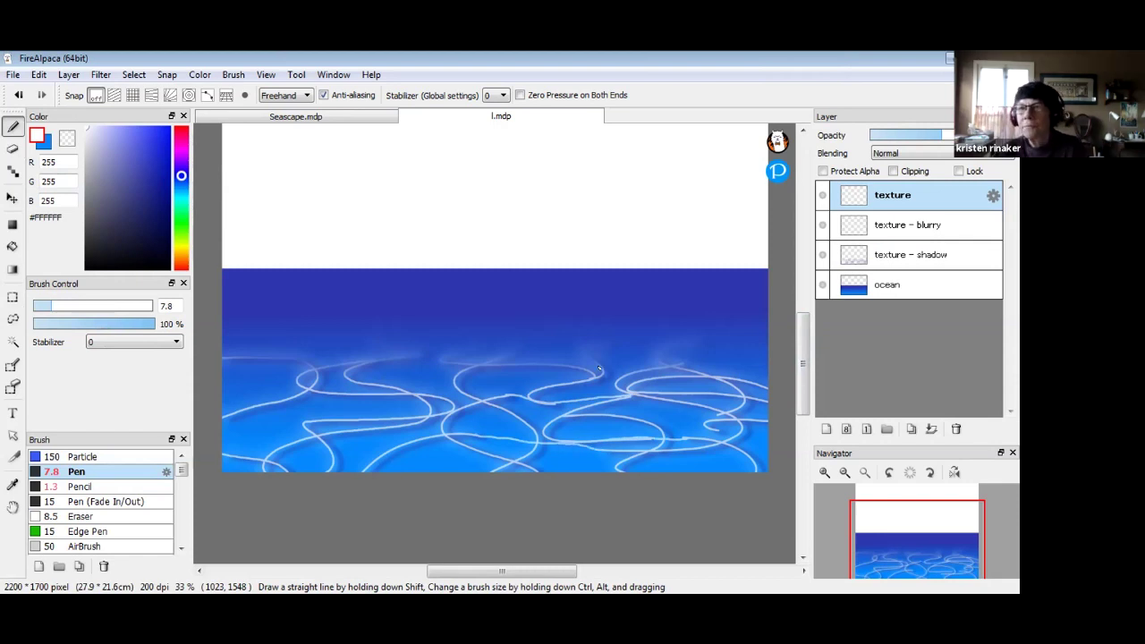
mouse_move(717, 415)
left_mouse_down()
mouse_move(738, 438)
mouse_move(780, 428)
left_mouse_up()
key("ctrl+z")
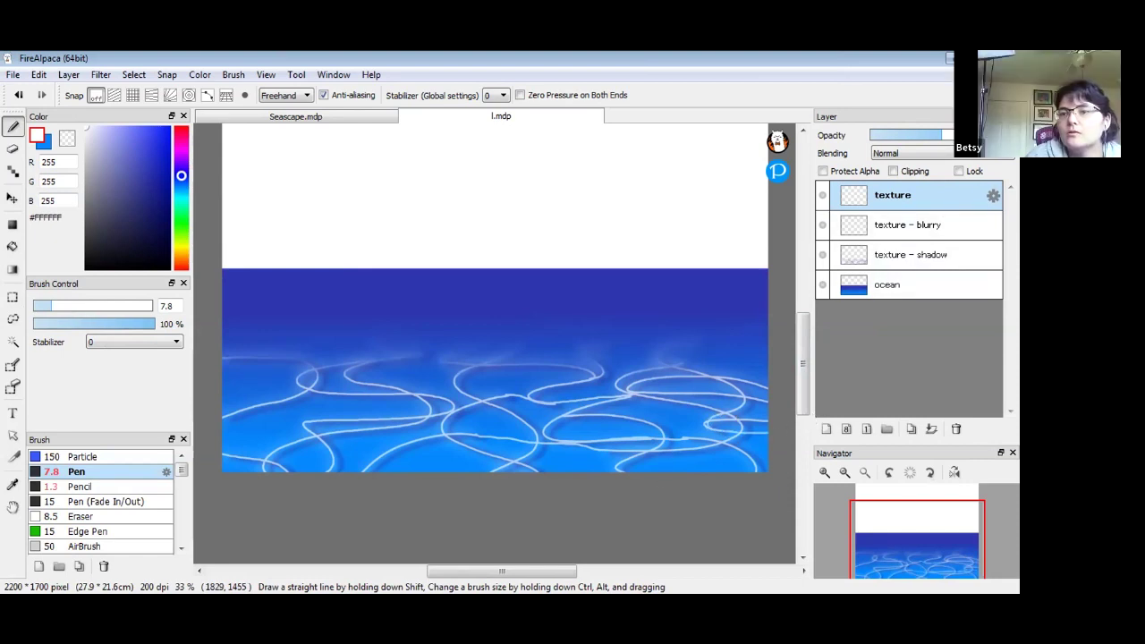
- Compare full and low opacity on the texture layer and settle on a moderately reduced opacity
left_click(951, 135)
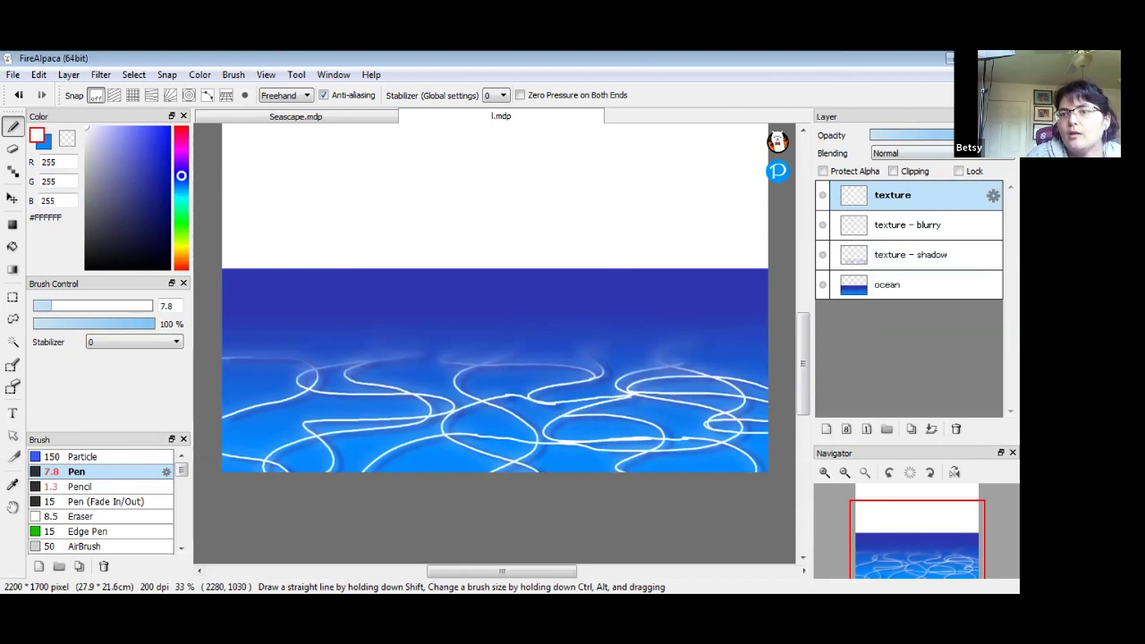
left_click_drag(946, 136, 912, 134)
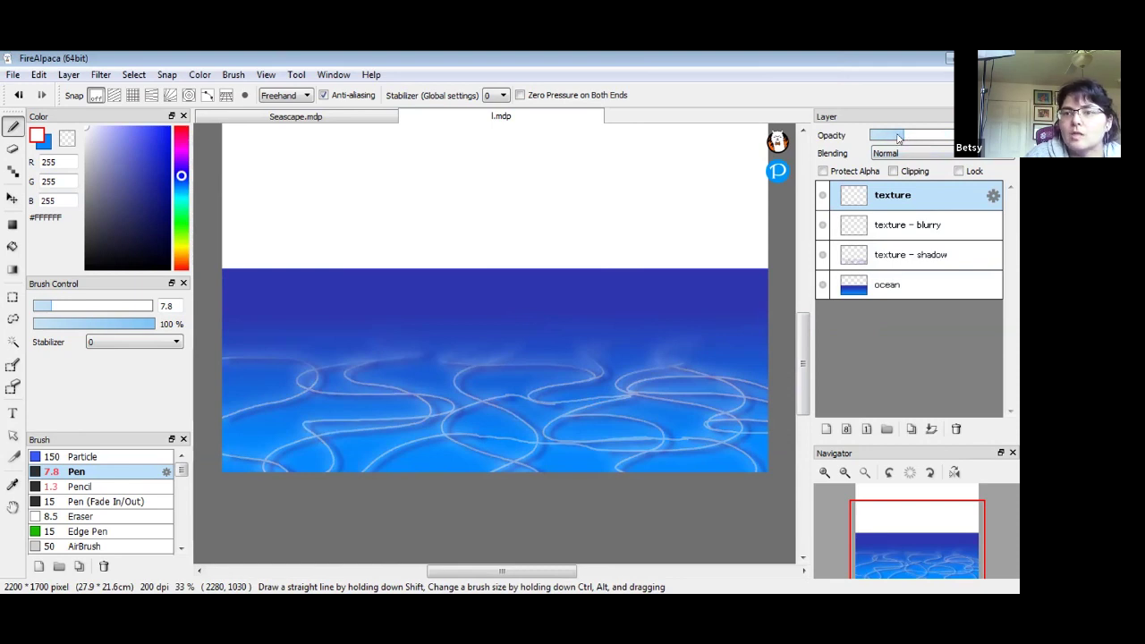
left_click_drag(912, 137, 949, 134)
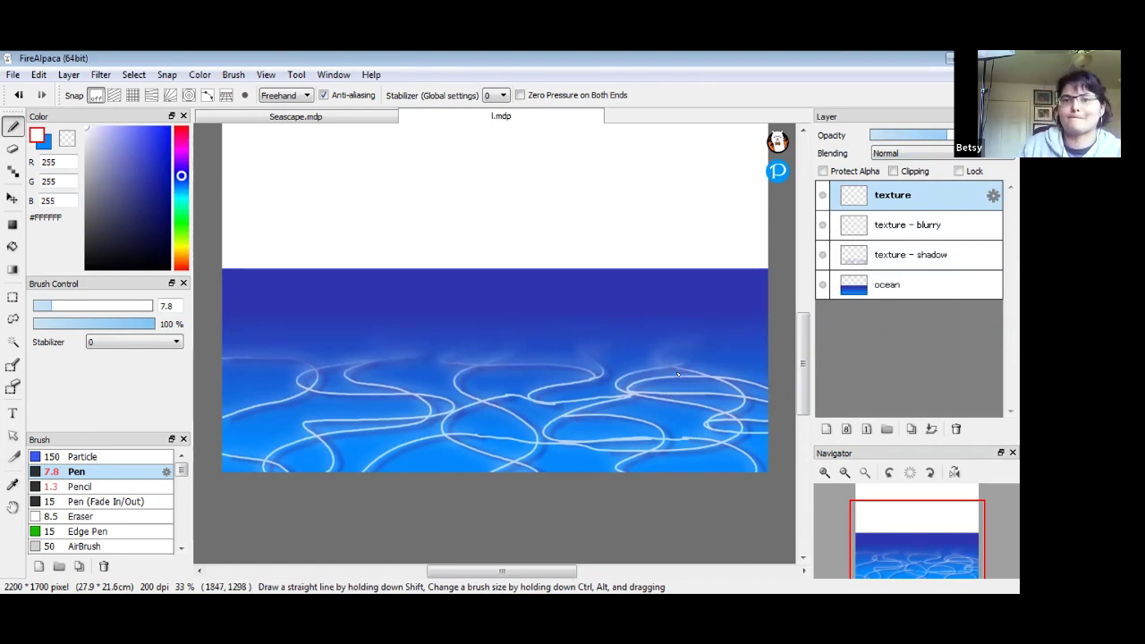
- Add a new layer beneath the ocean layer and name it sky
left_click_drag(804, 371, 806, 356)
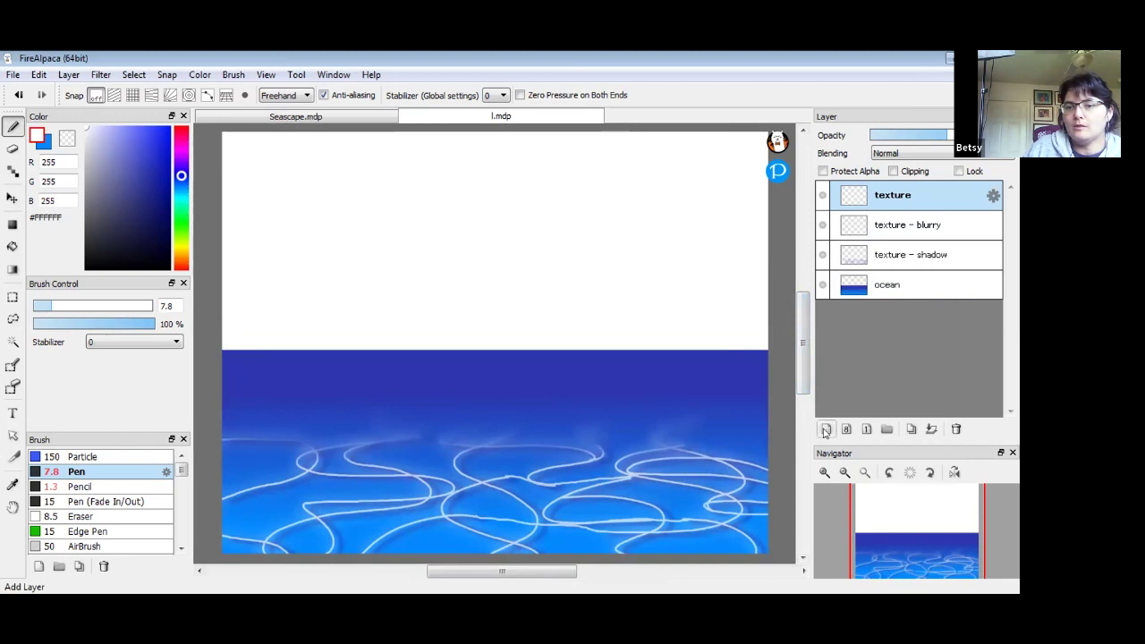
key("ctrl+shift+n")
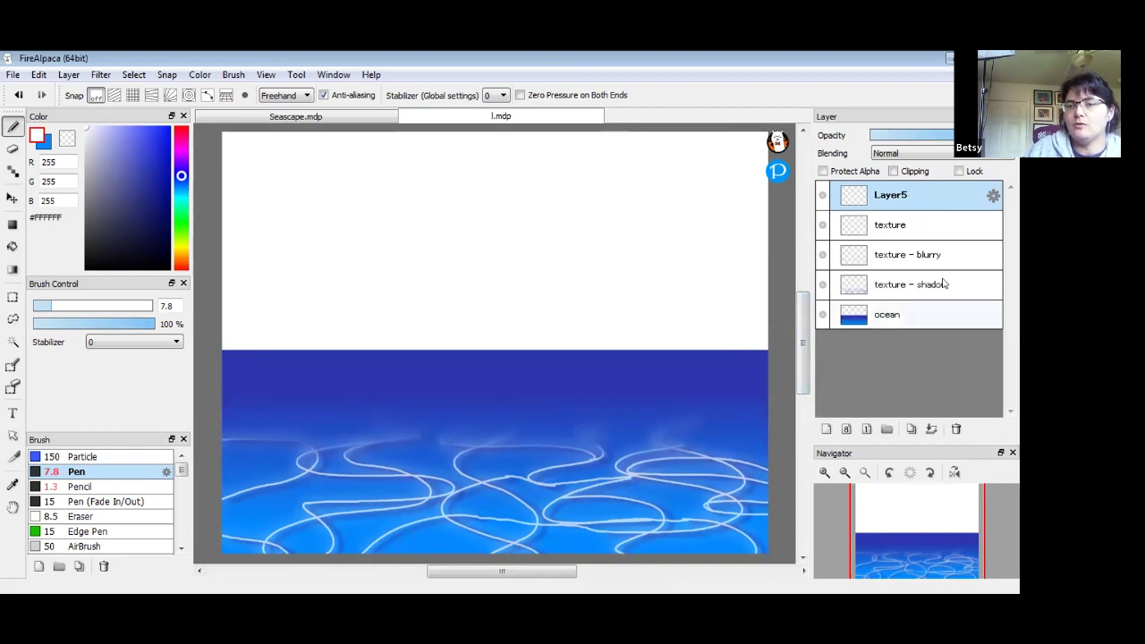
left_click_drag(927, 197, 915, 331)
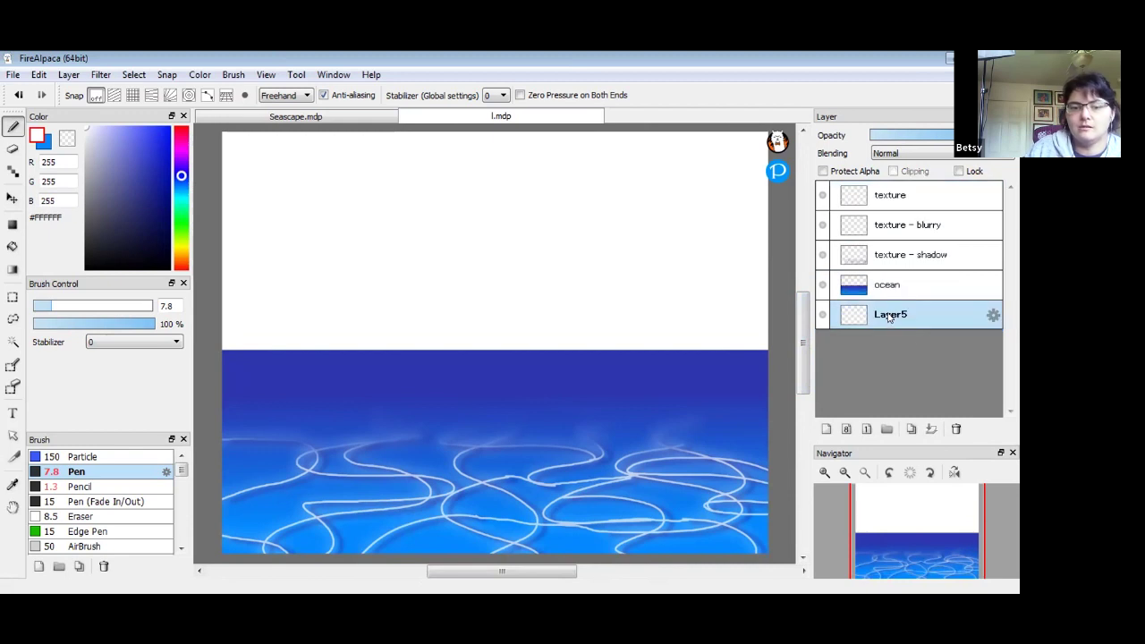
double_click(885, 315)
type("sky")
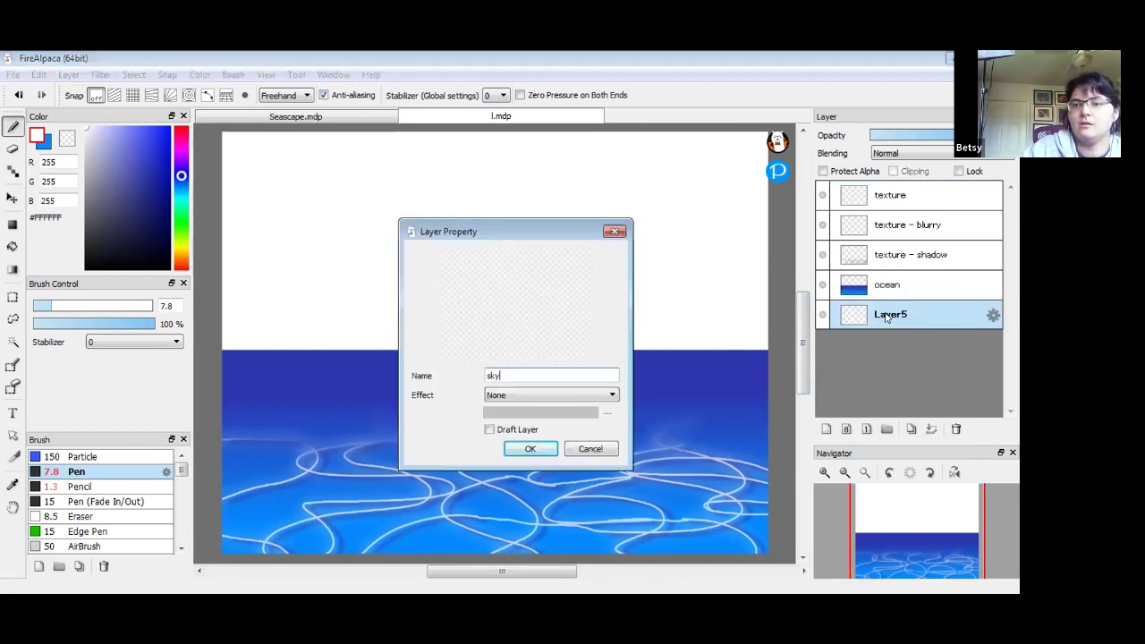
key("Return")
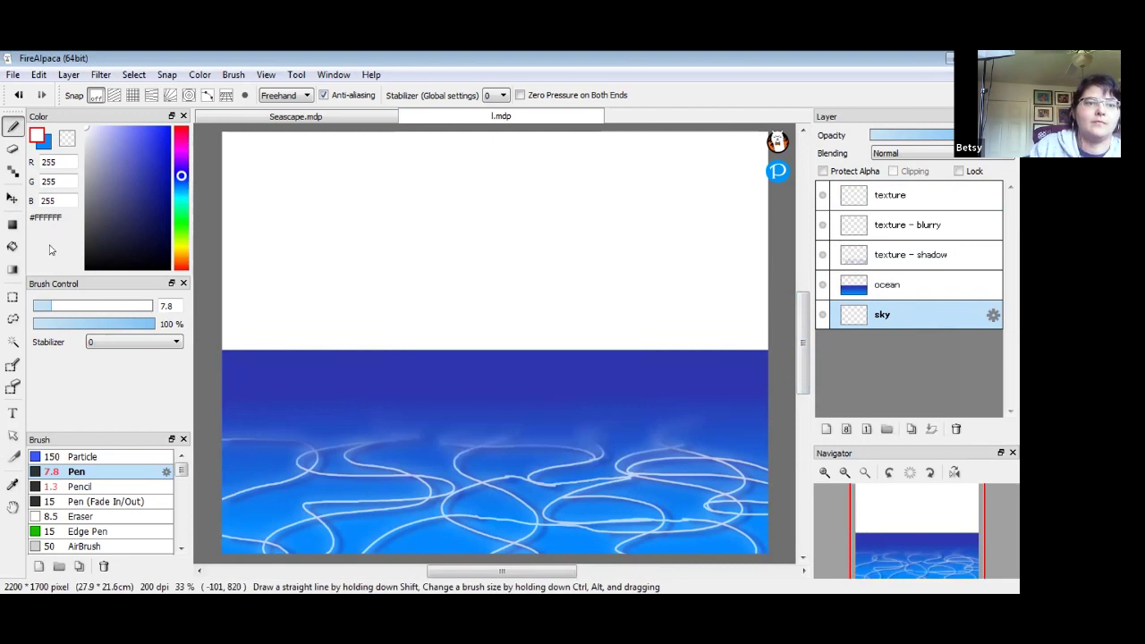
- Set the background colour to pale blue #BBDDFC and the foreground colour to sky blue #84CFF6
left_click(12, 246)
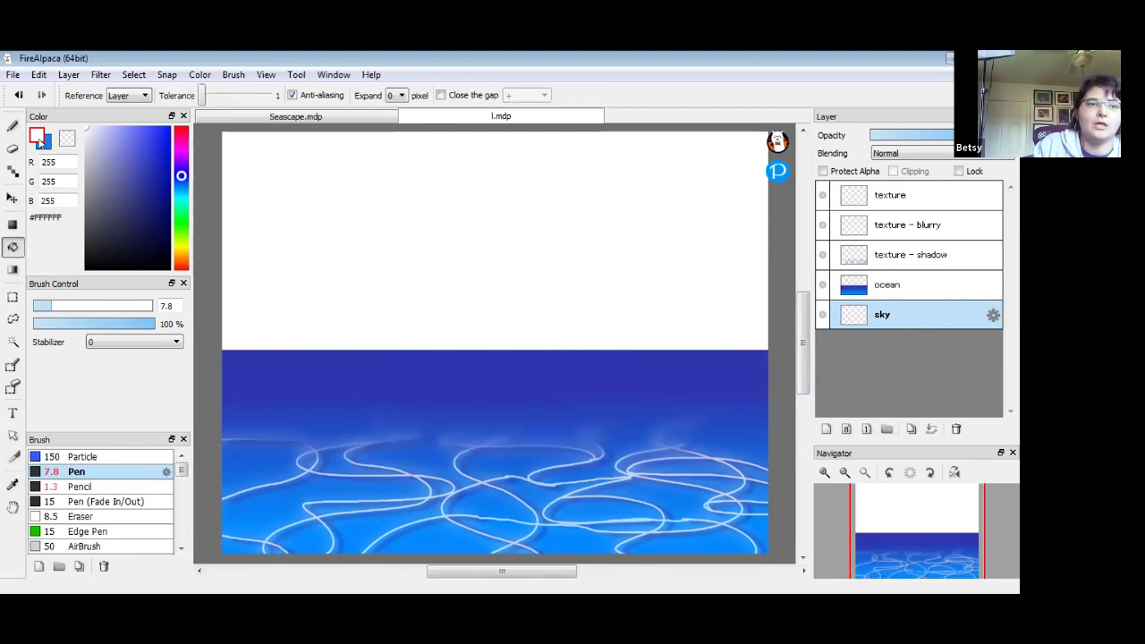
left_click(43, 143)
left_click_drag(119, 136, 105, 130)
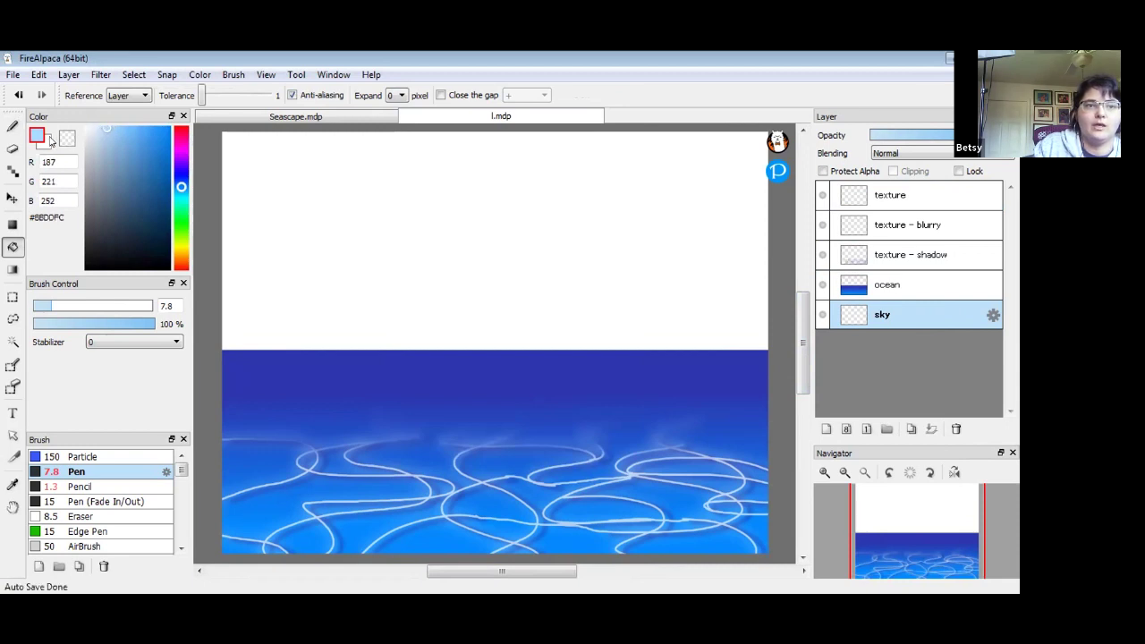
left_click(49, 142)
left_click(181, 183)
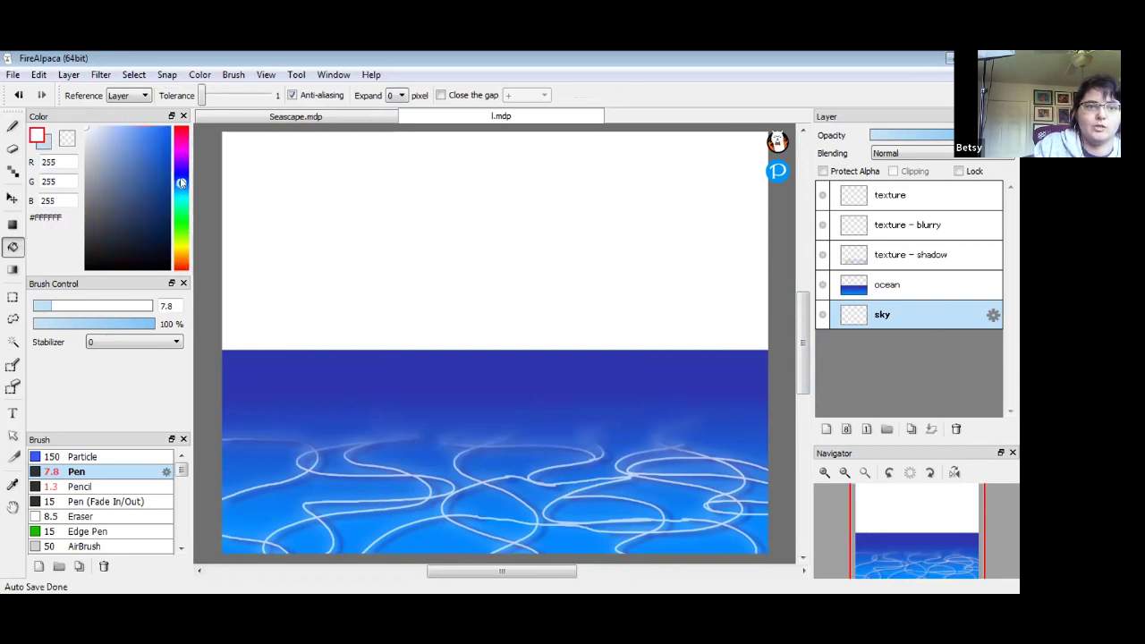
left_click_drag(111, 135, 125, 132)
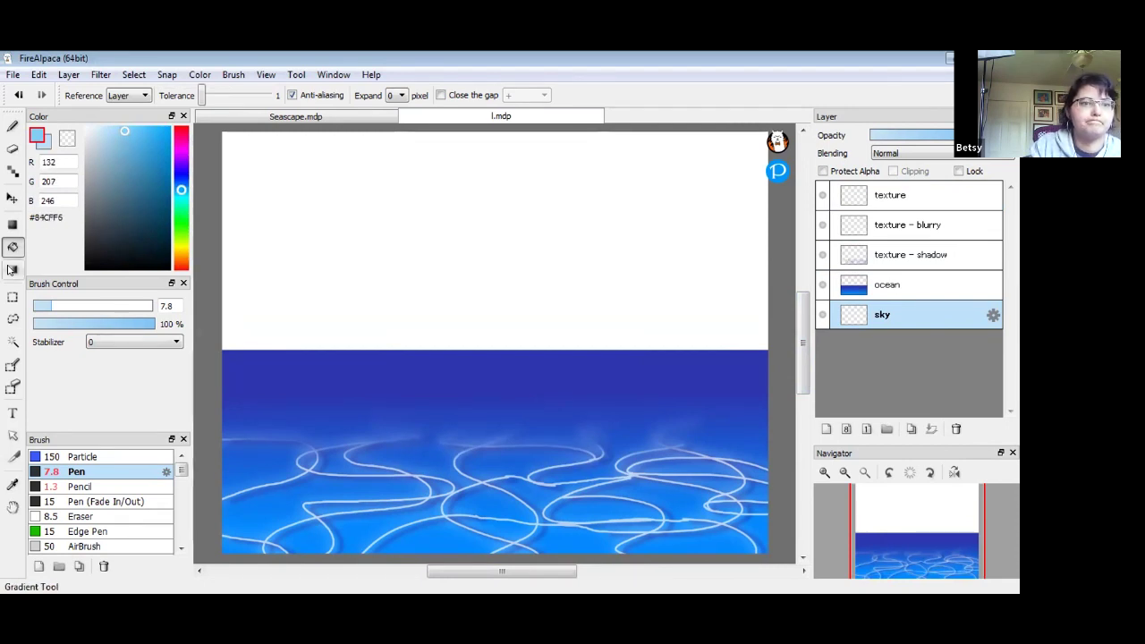
- Fill the sky layer with a linear Foreground-Background gradient running from the canvas's upper edge down to the horizon
left_click(13, 224)
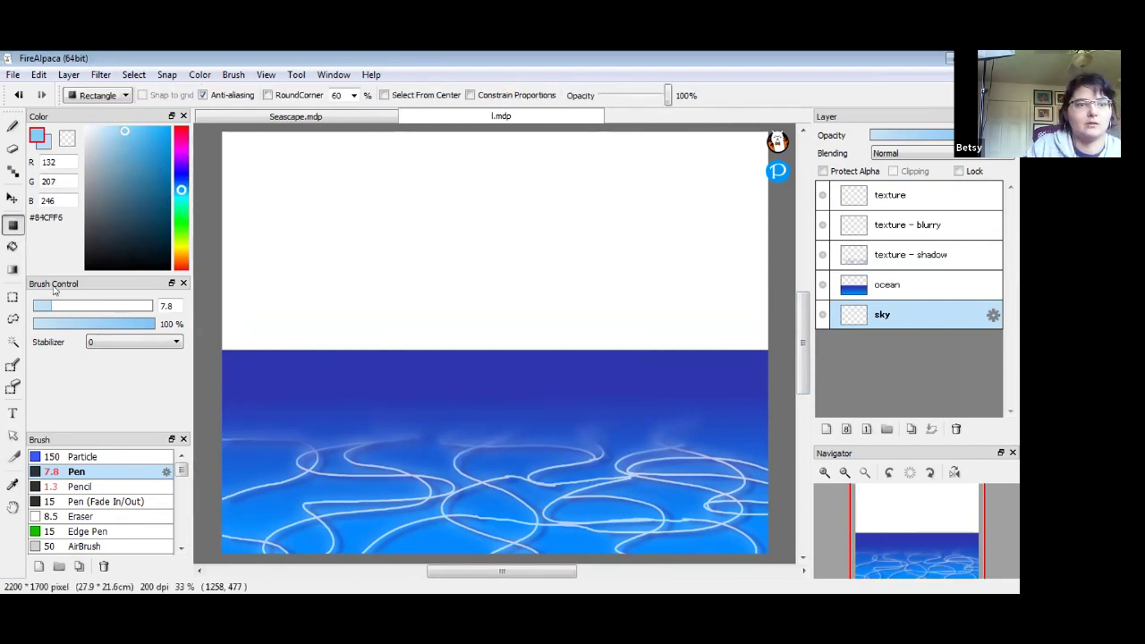
left_click(12, 269)
left_click_drag(471, 141, 479, 359)
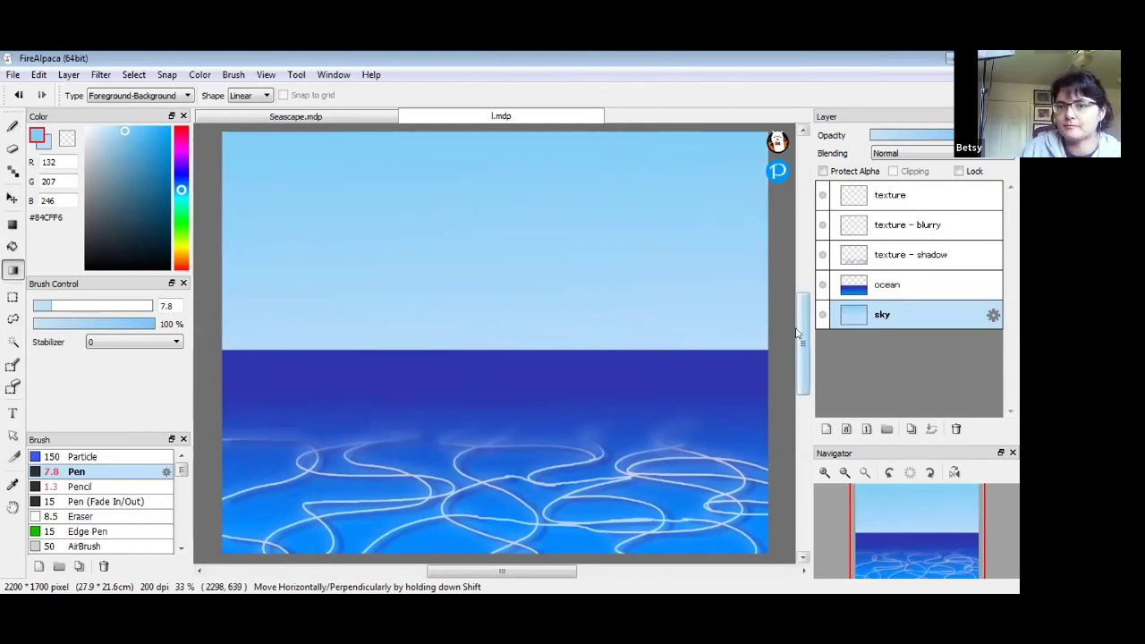
scroll(803, 349, "down", 3)
scroll(803, 349, "up", 3)
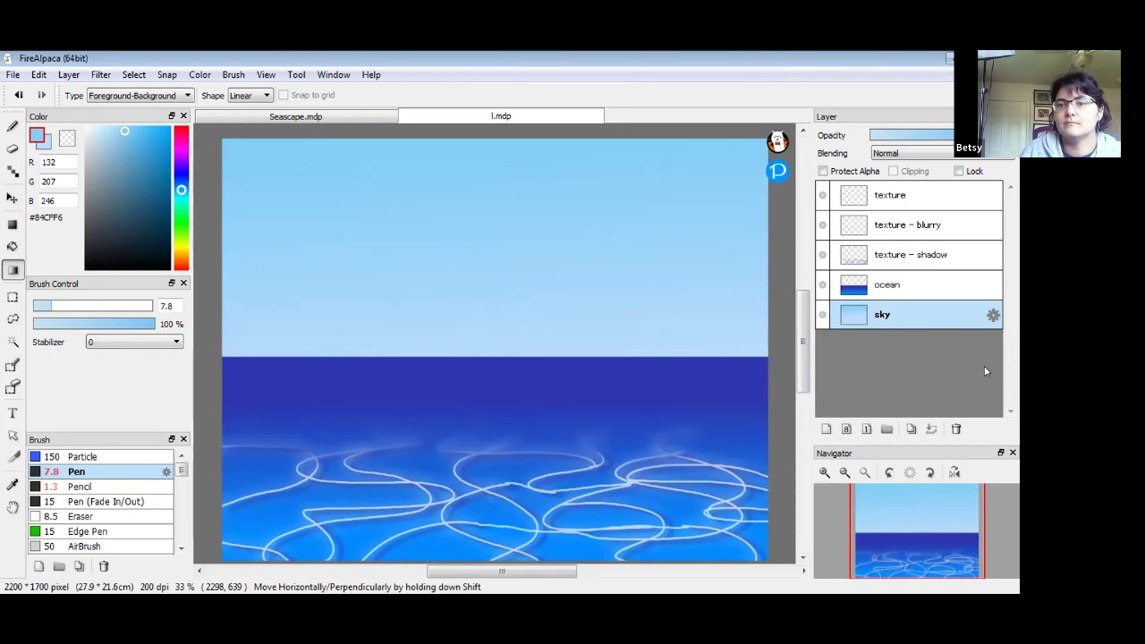
- Add a layer folder above the sky layer and name it background
left_click(886, 430)
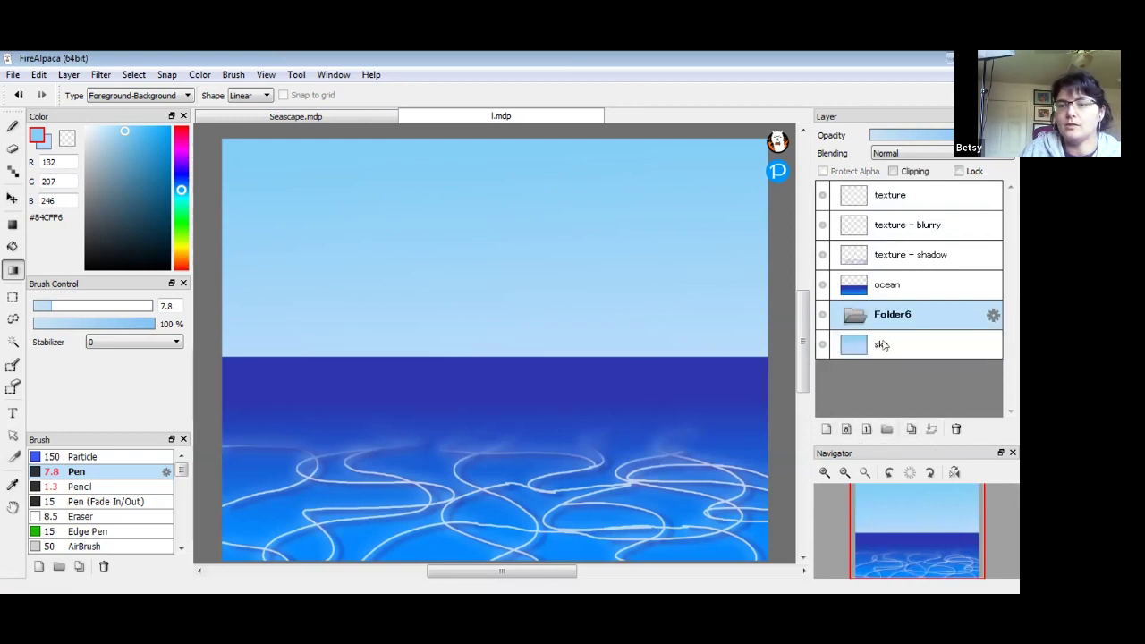
double_click(891, 316)
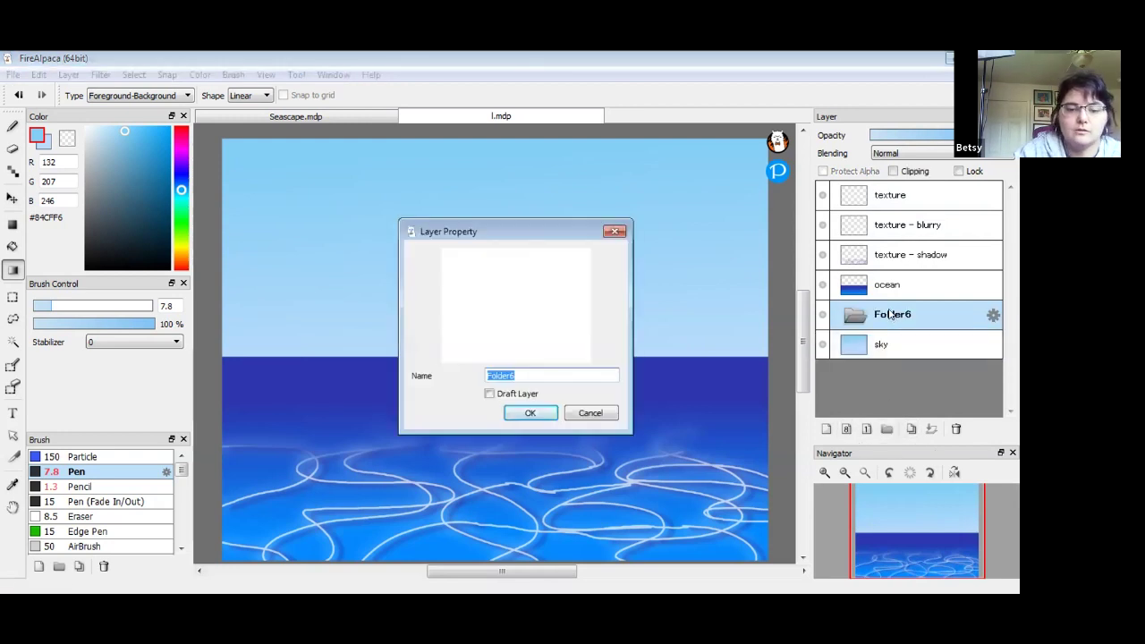
type("background")
key("Return")
- Move the sky, ocean, texture - shadow, texture - blurry and texture layers into the background folder and collapse it
left_click_drag(912, 330, 913, 355)
left_click_drag(883, 314, 892, 349)
left_click_drag(886, 284, 892, 329)
left_click_drag(903, 259, 912, 291)
left_click_drag(911, 238, 912, 258)
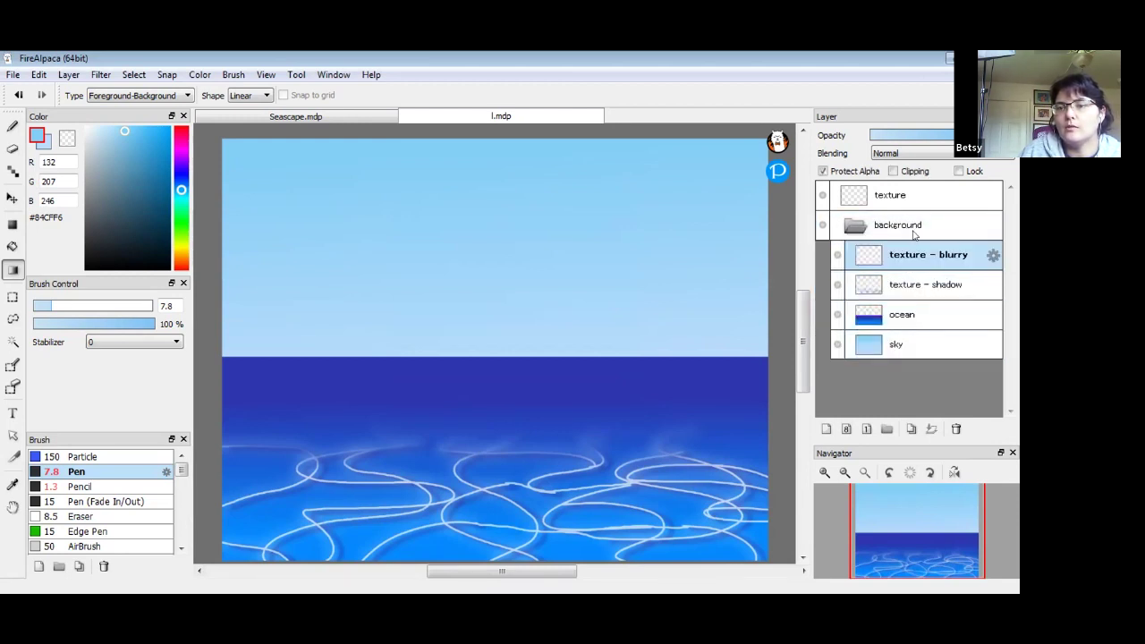
left_click(914, 222)
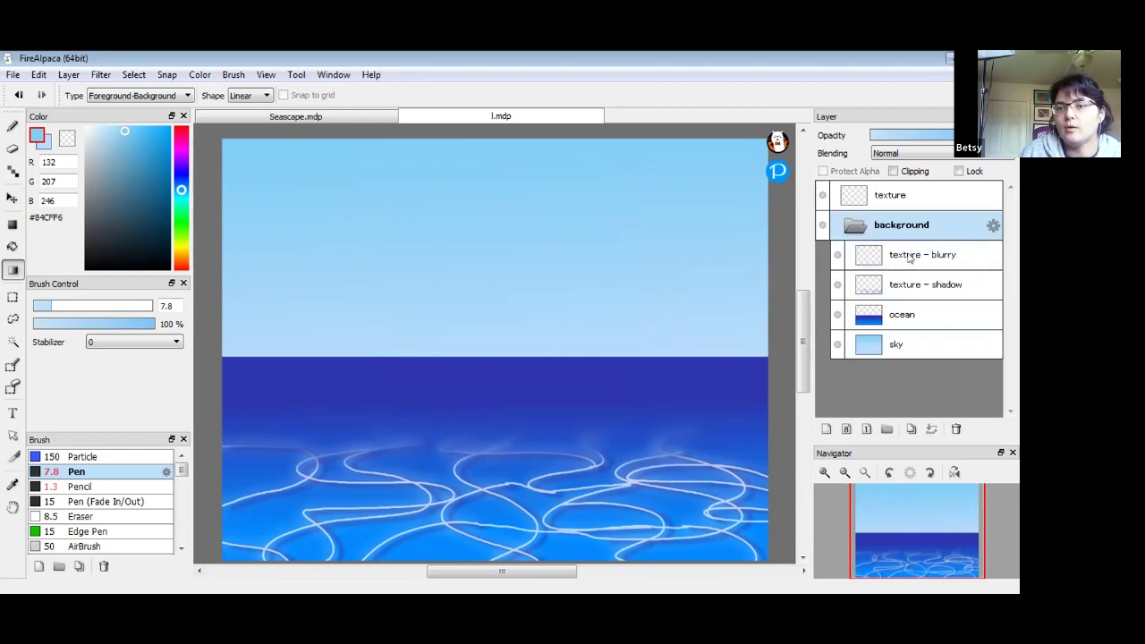
left_click_drag(909, 194, 908, 235)
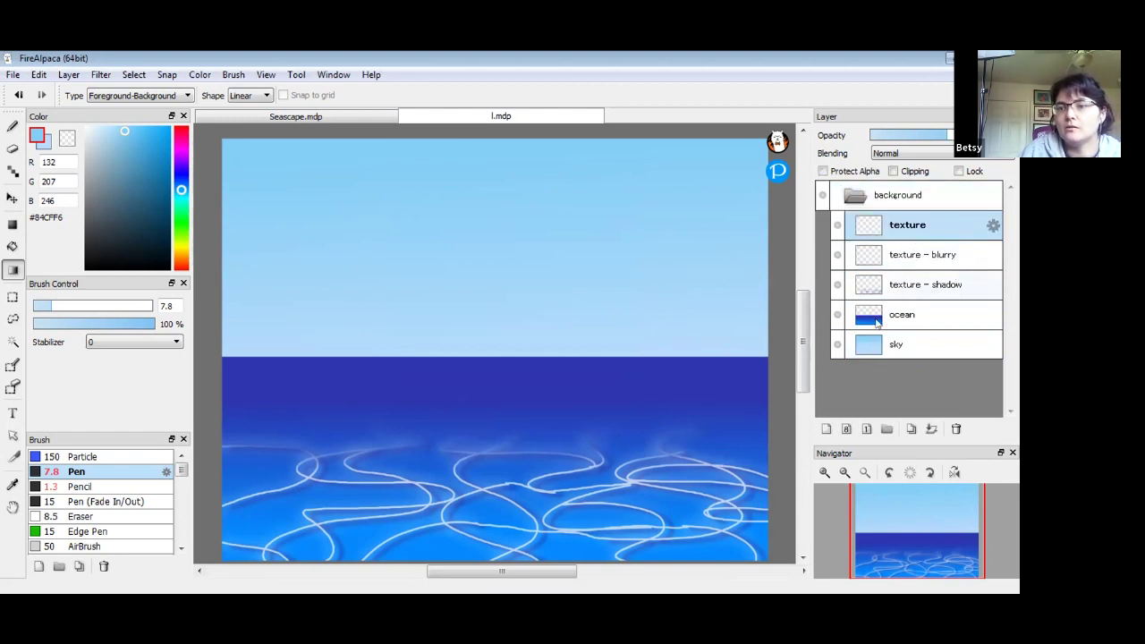
left_click(853, 195)
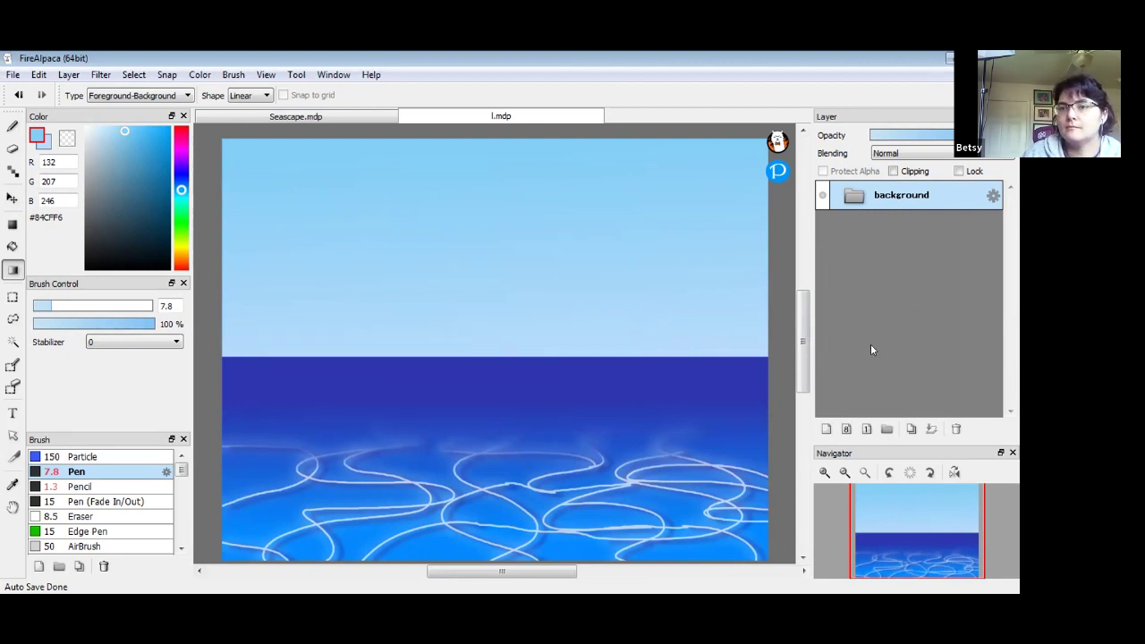
- Add a layer folder above the background folder and name it Splash
left_click(886, 428)
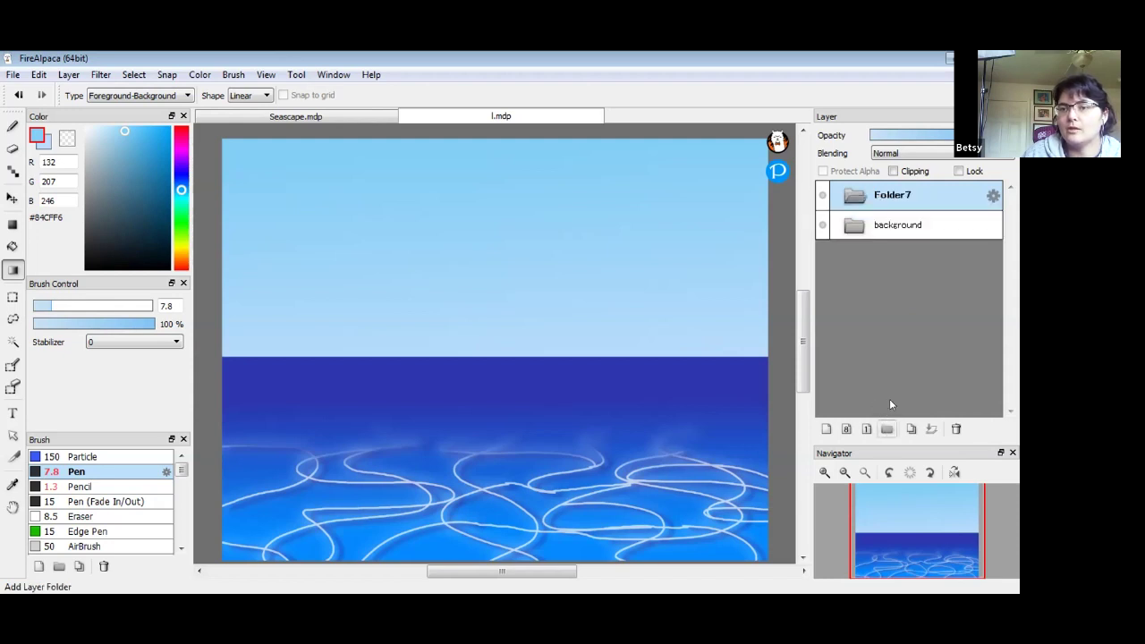
double_click(896, 198)
type("Splas")
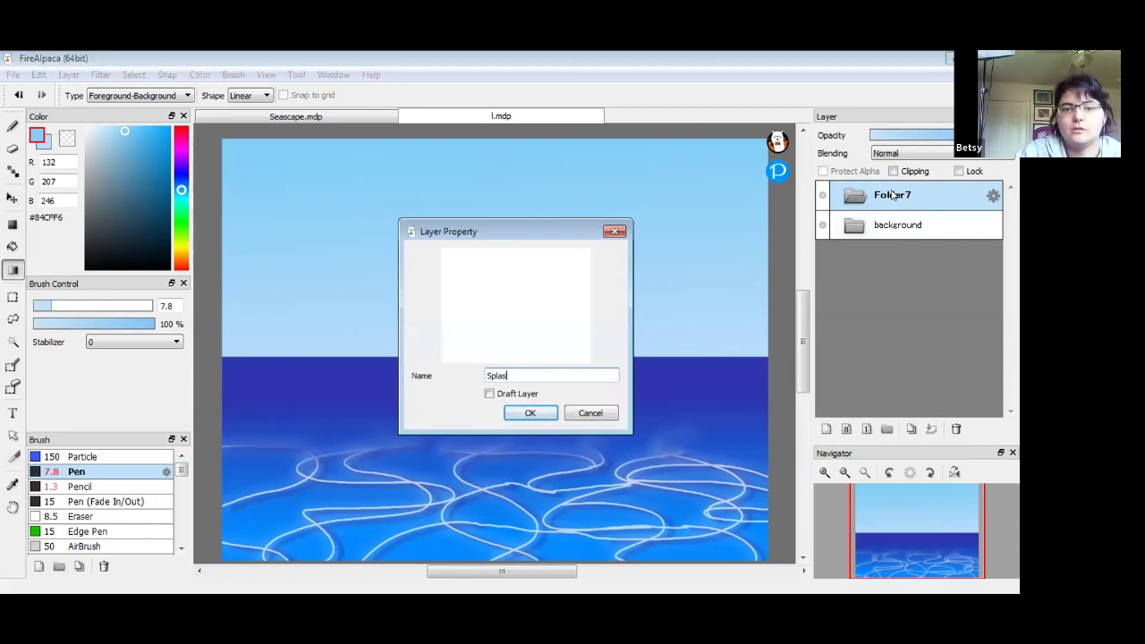
type("h")
key("Return")
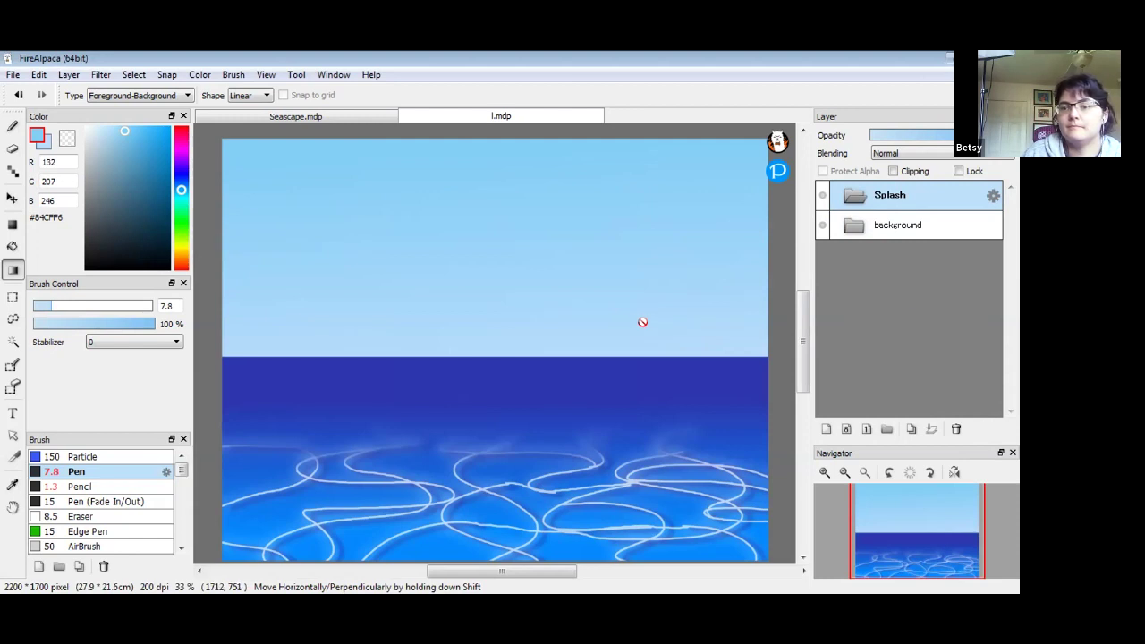
- Add a layer inside the Splash folder and name it splash
left_click(826, 430)
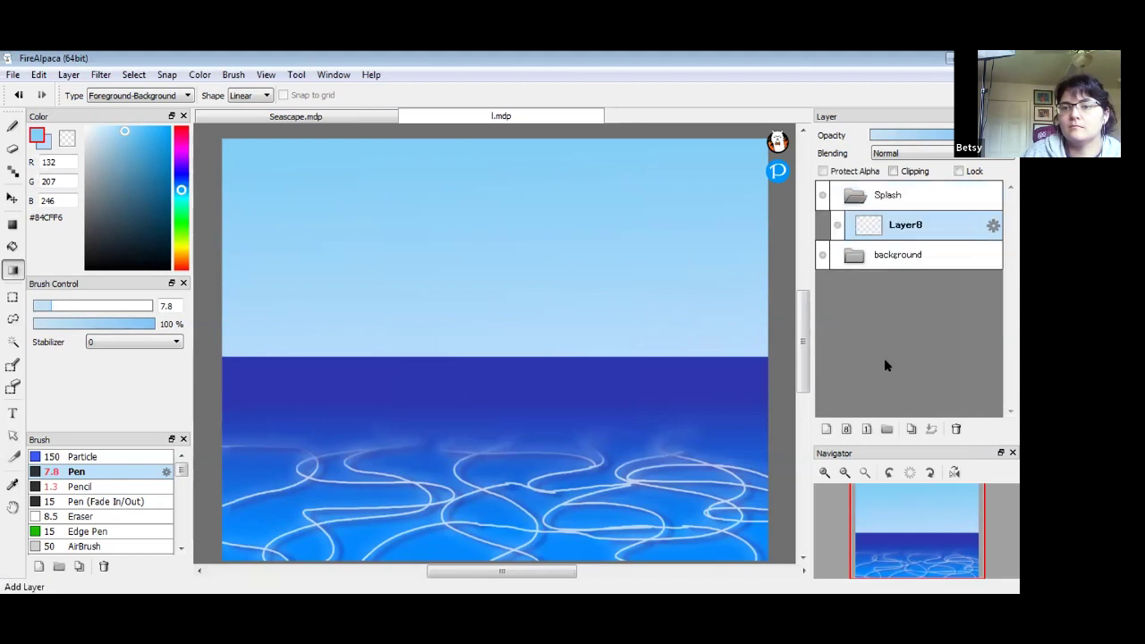
double_click(911, 227)
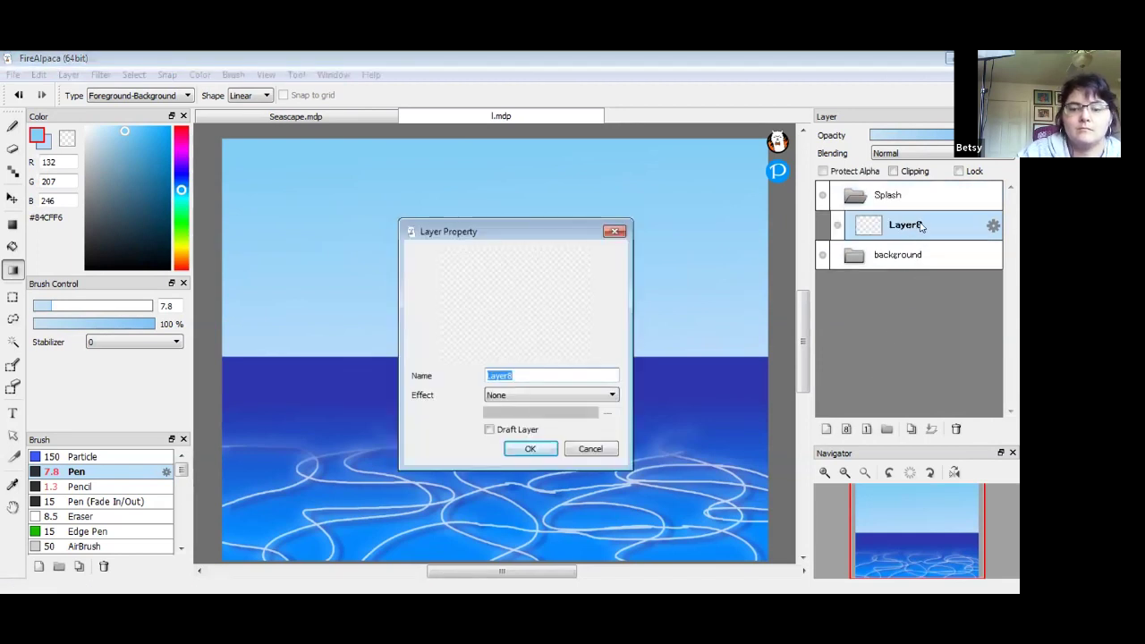
type("splash")
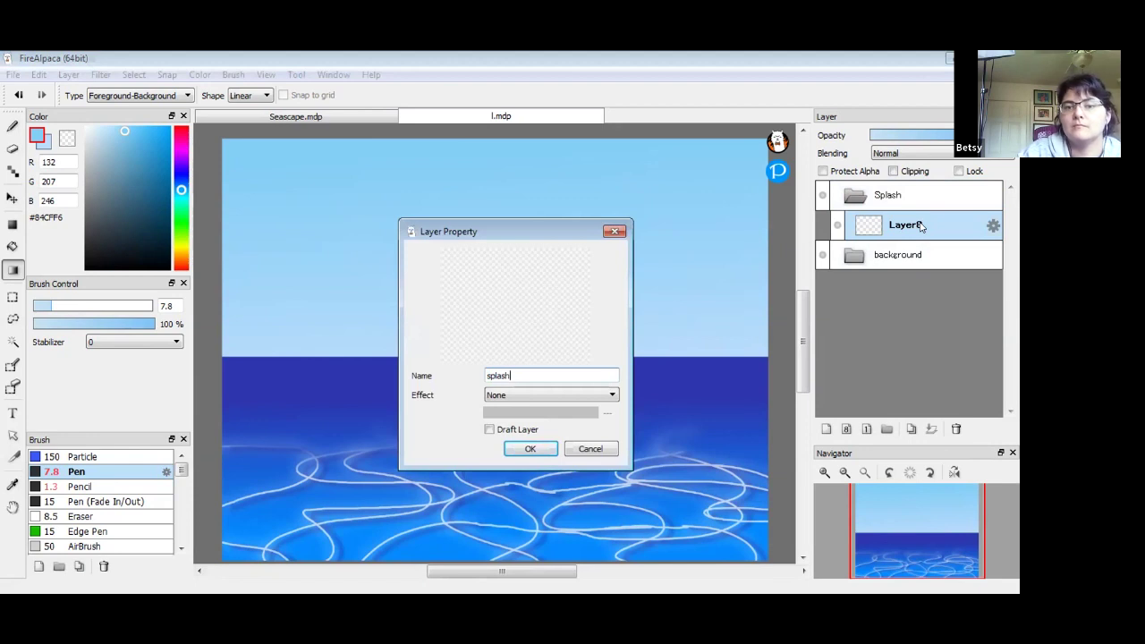
key("Return")
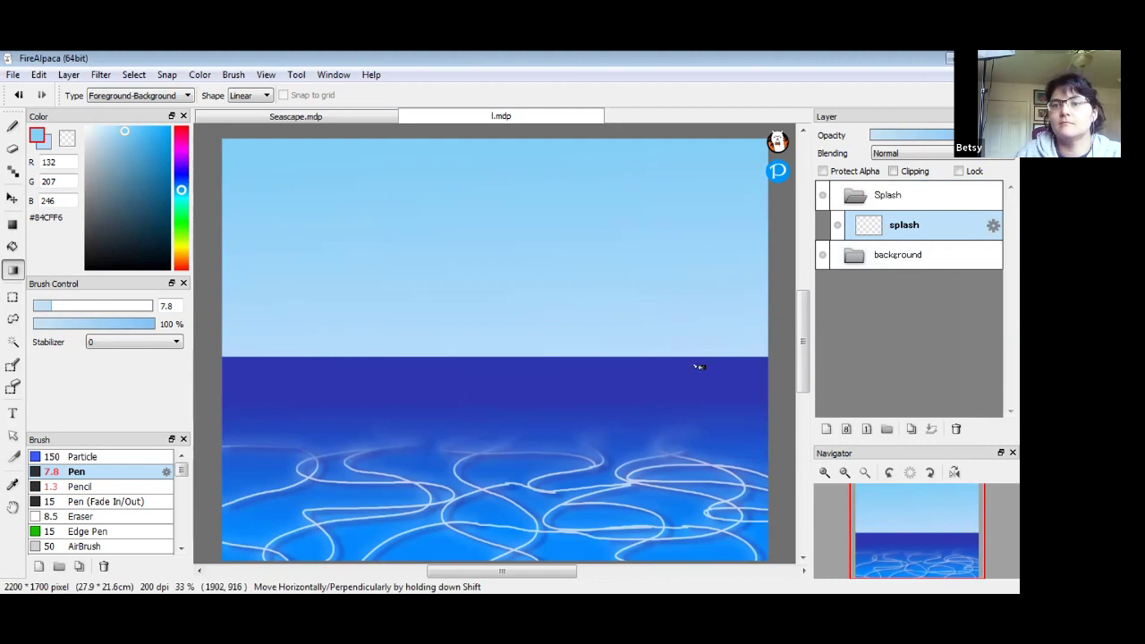
- Add another layer above the splash layer inside the Splash folder and name it sketch
key("space")
left_click_drag(659, 421, 708, 354)
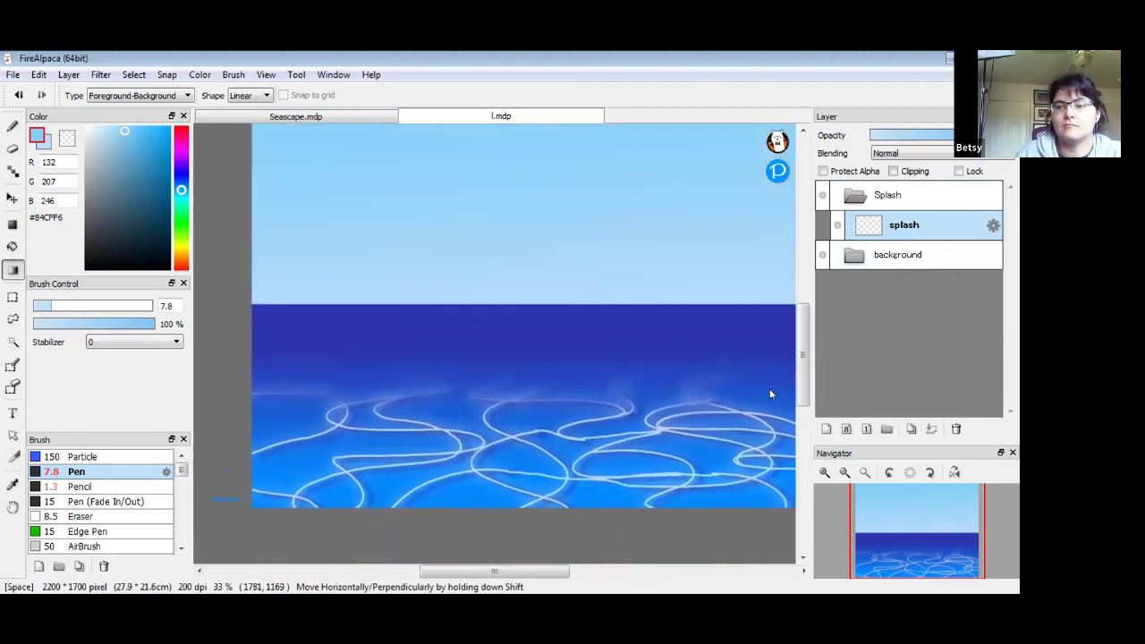
left_click(824, 472)
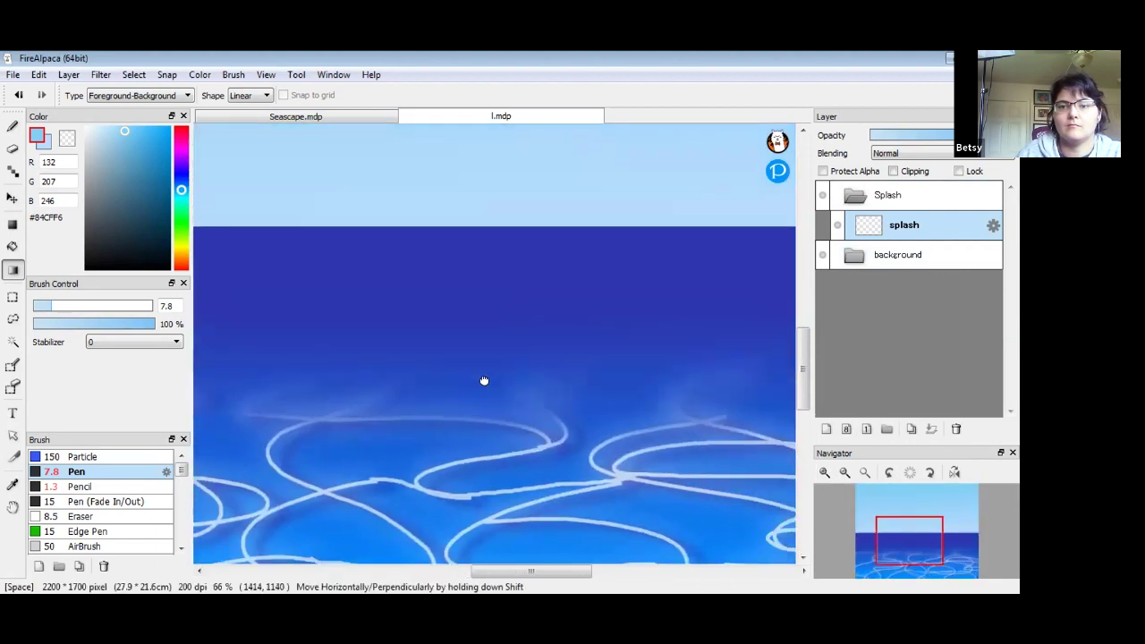
left_click_drag(689, 361, 775, 369)
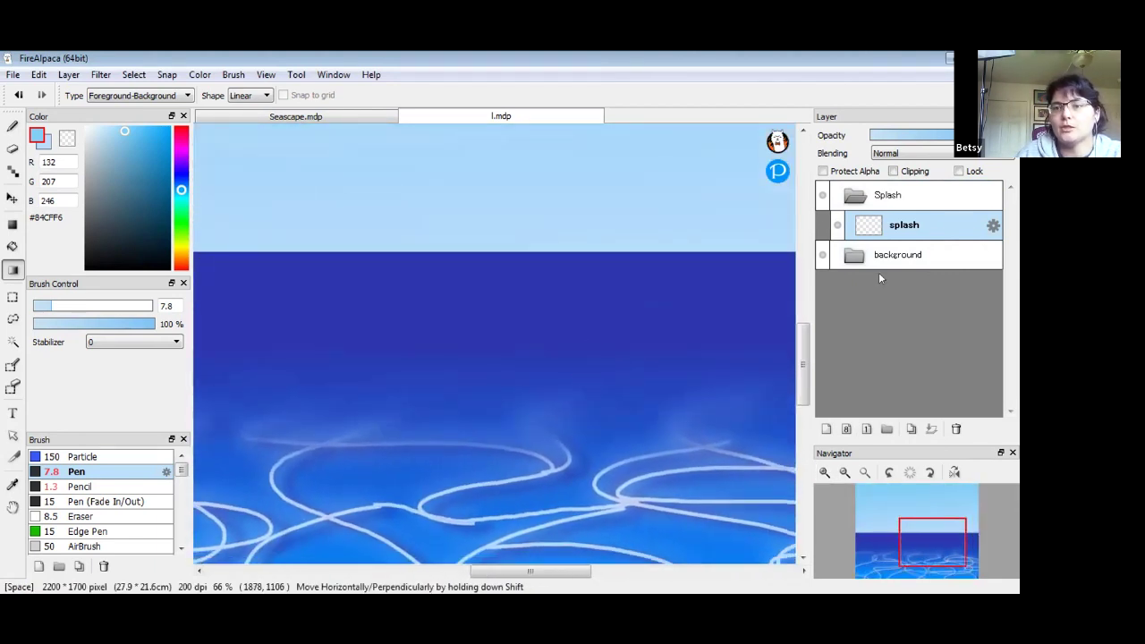
left_click(926, 194)
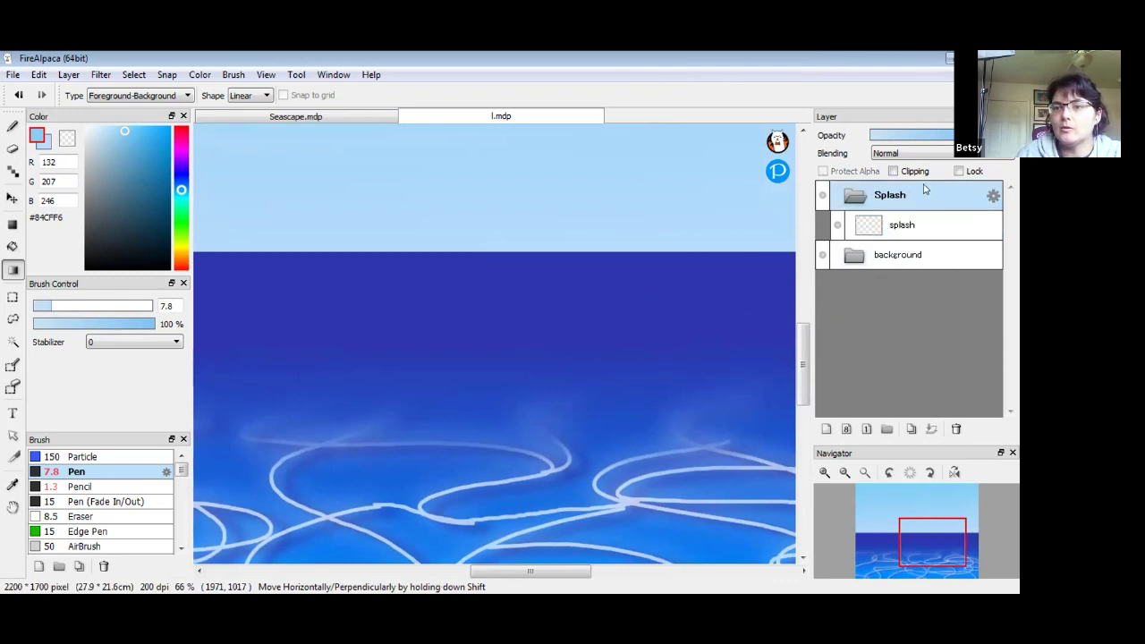
left_click(825, 428)
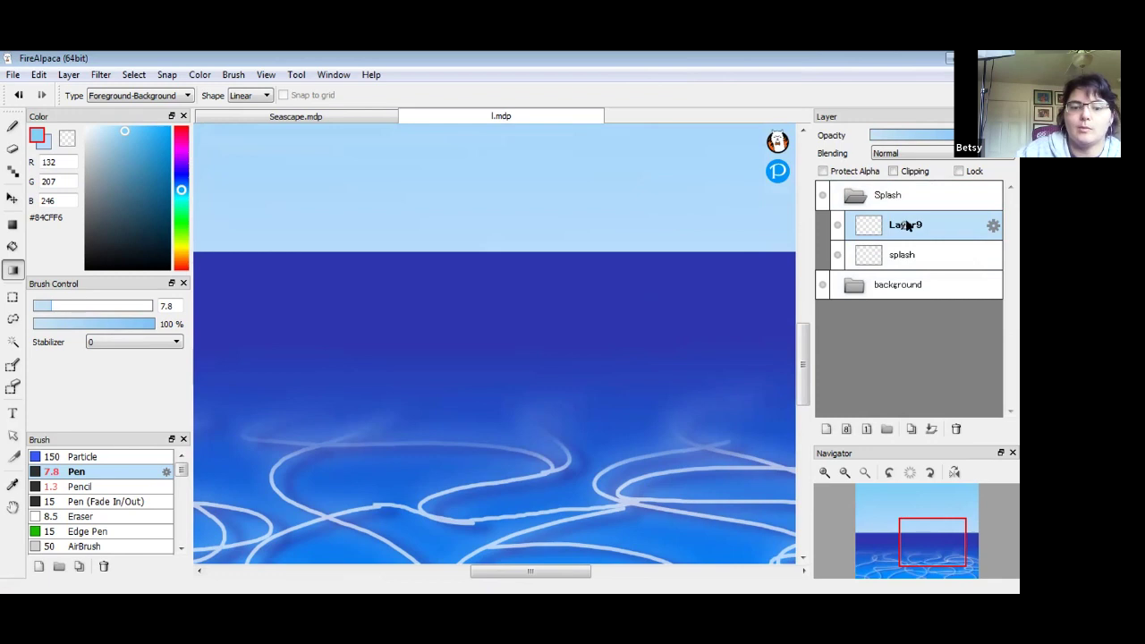
double_click(905, 224)
type("sketch")
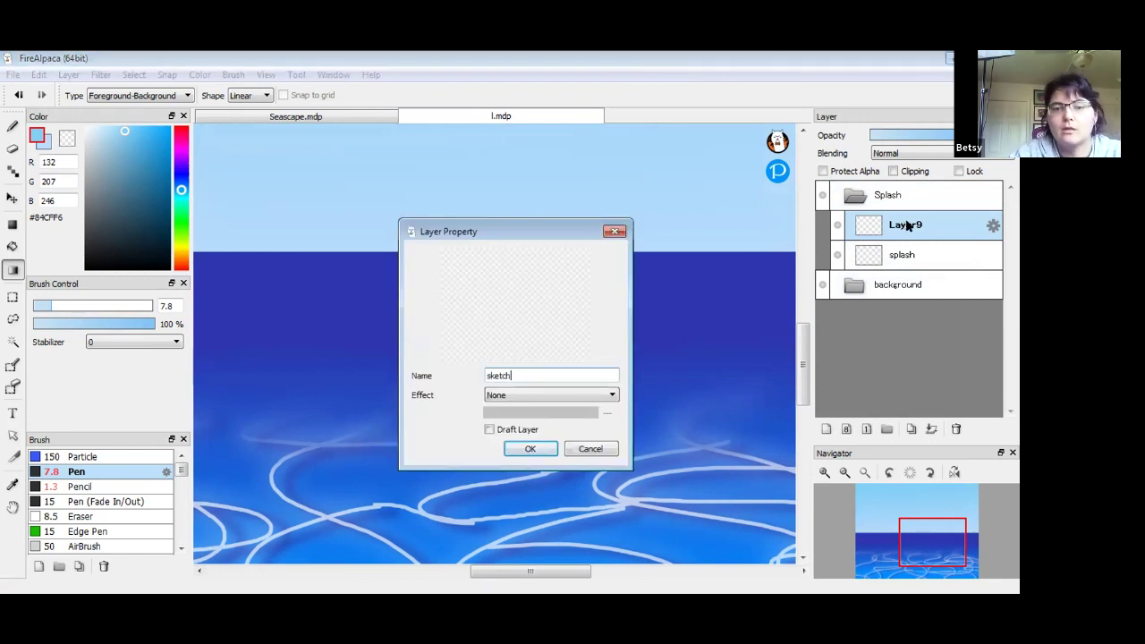
key("Return")
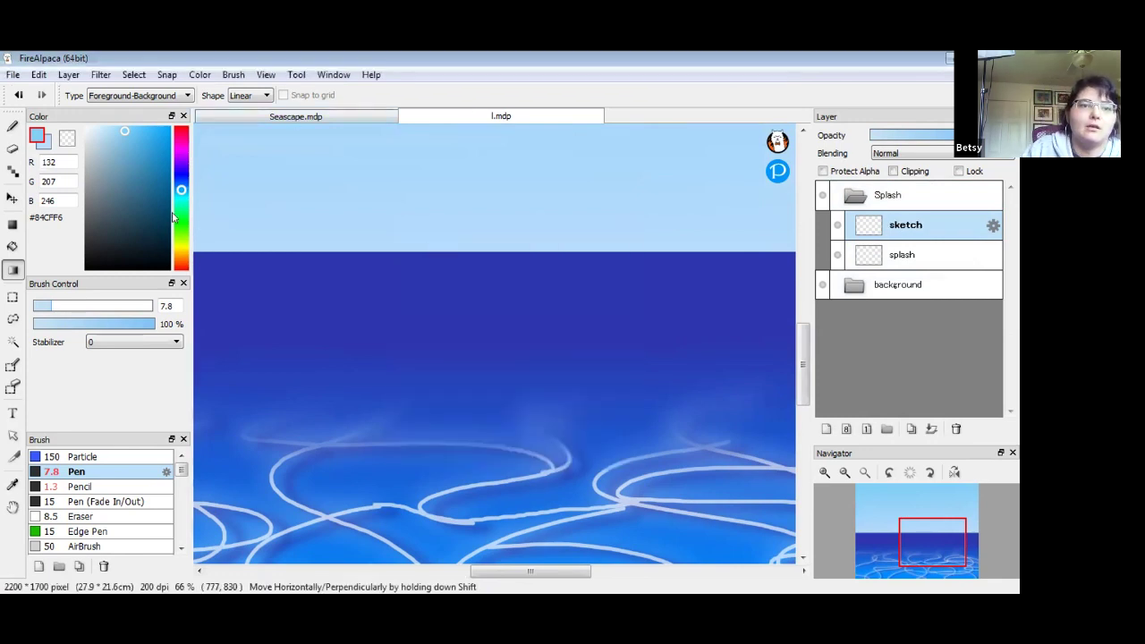
- With the Pen in olive #5B5D31, sketch the angular upper outline of a large shape below the horizon on the ocean's right side
left_click(180, 247)
left_click(124, 218)
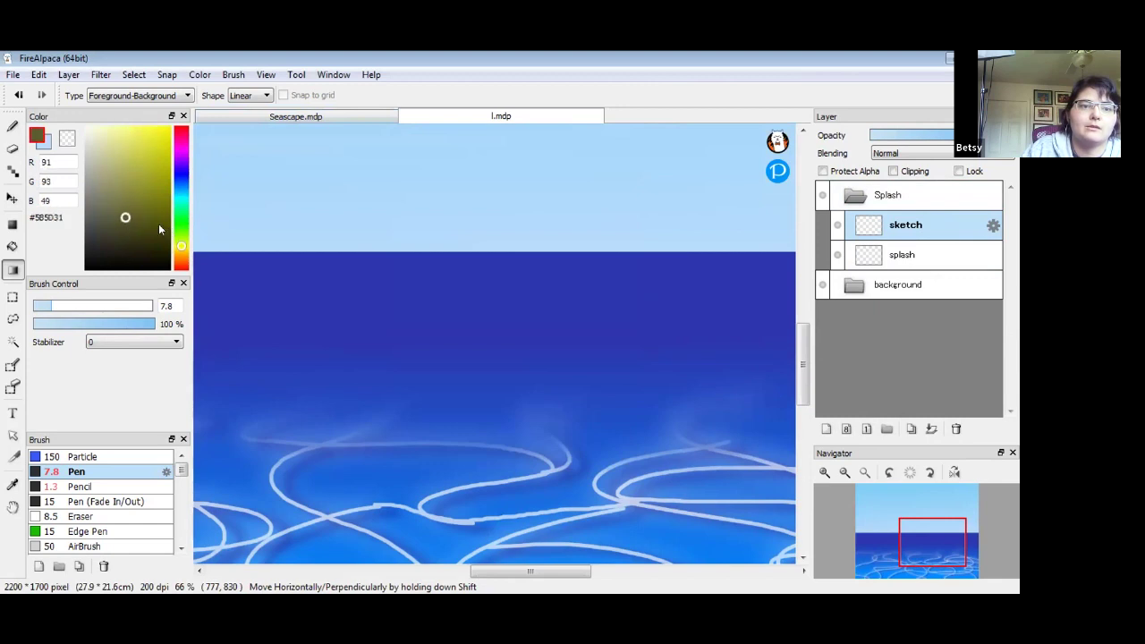
left_click(12, 126)
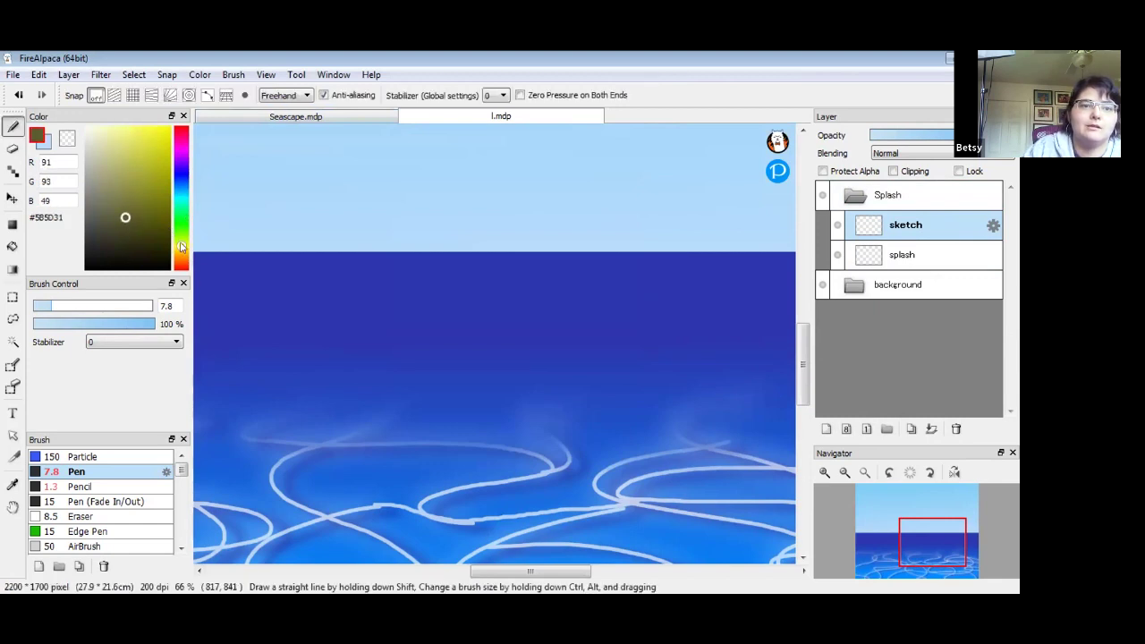
mouse_move(436, 430)
left_mouse_down()
mouse_move(506, 347)
mouse_move(600, 328)
left_mouse_up()
mouse_move(660, 307)
left_mouse_down()
mouse_move(689, 283)
mouse_move(769, 265)
left_mouse_up()
key("space")
mouse_move(651, 332)
left_mouse_down()
mouse_move(488, 314)
mouse_move(466, 300)
left_mouse_up()
left_click_drag(590, 234, 716, 294)
- Close the sketched shape with a stepped lower edge running across the water texture to the canvas's right side
key("space")
left_click_drag(514, 375, 612, 318)
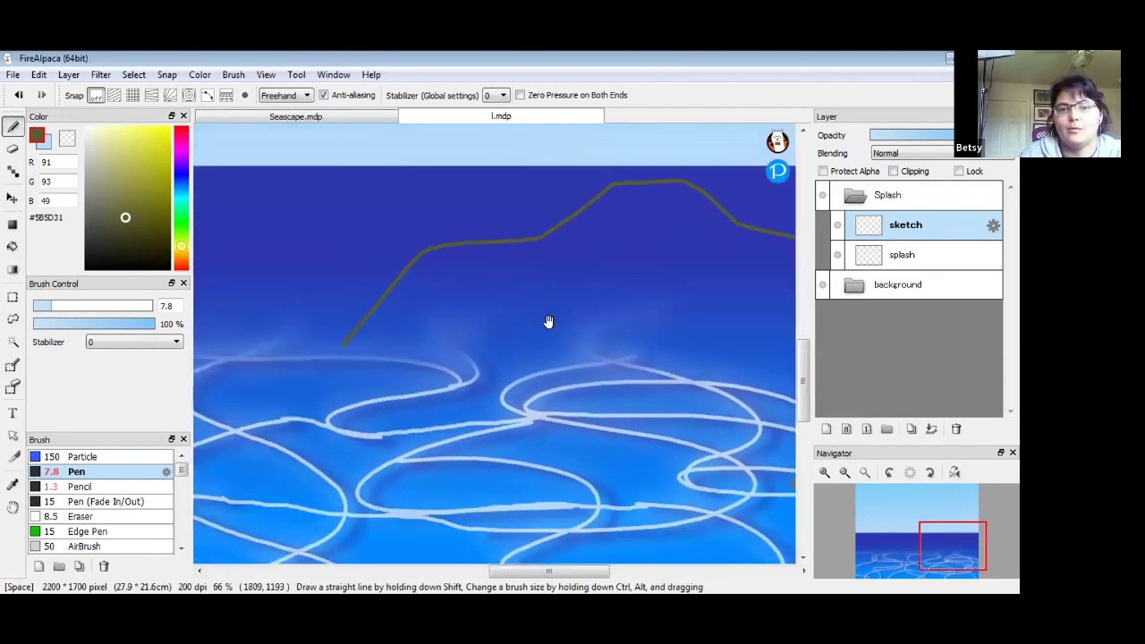
mouse_move(349, 341)
left_mouse_down()
mouse_move(438, 351)
mouse_move(531, 385)
mouse_move(713, 391)
left_mouse_up()
key("space")
left_click_drag(524, 327, 595, 403)
key("space")
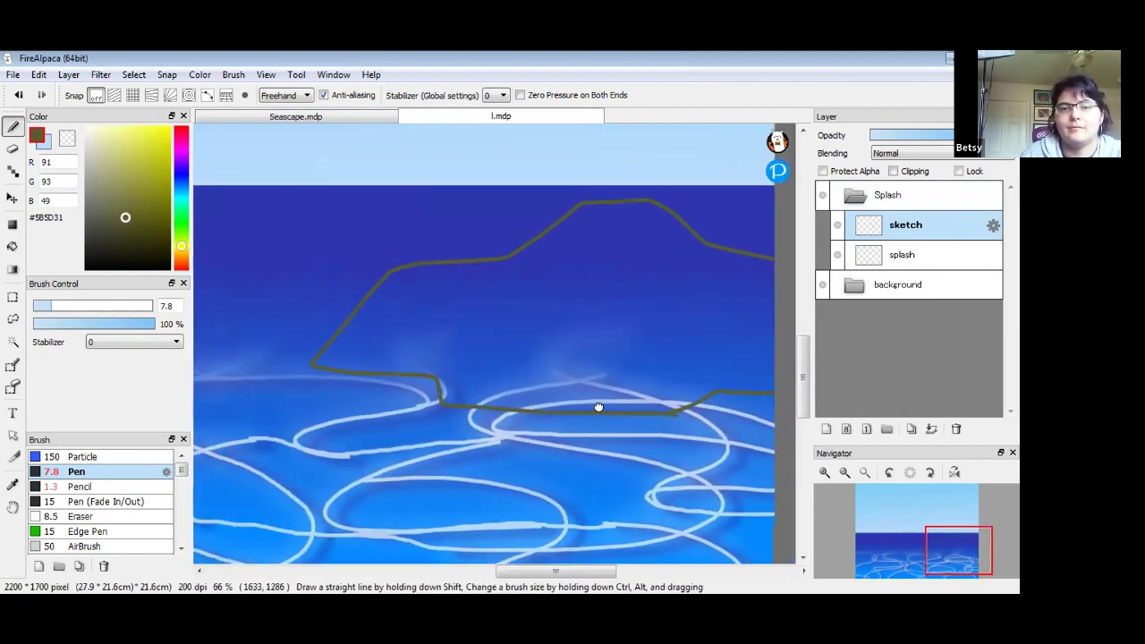
- Move the sketch layer out of the Splash folder to above it, and make the splash layer active
left_click(910, 197)
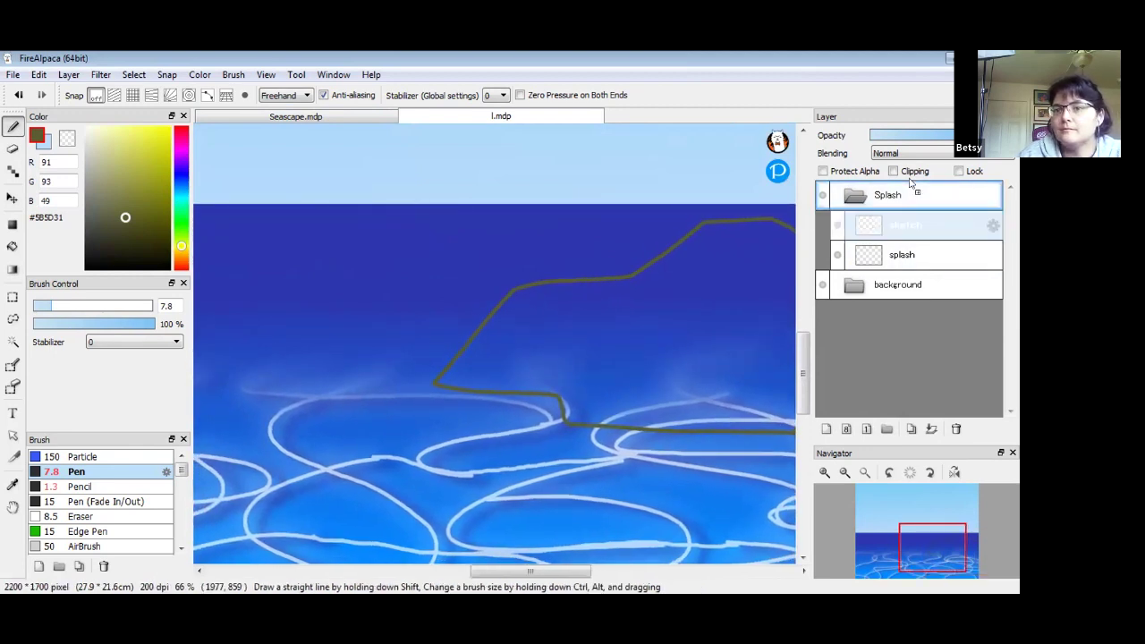
left_click(881, 225)
mouse_move(881, 225)
left_mouse_down()
mouse_move(879, 183)
mouse_move(946, 205)
left_mouse_up()
left_click(922, 256)
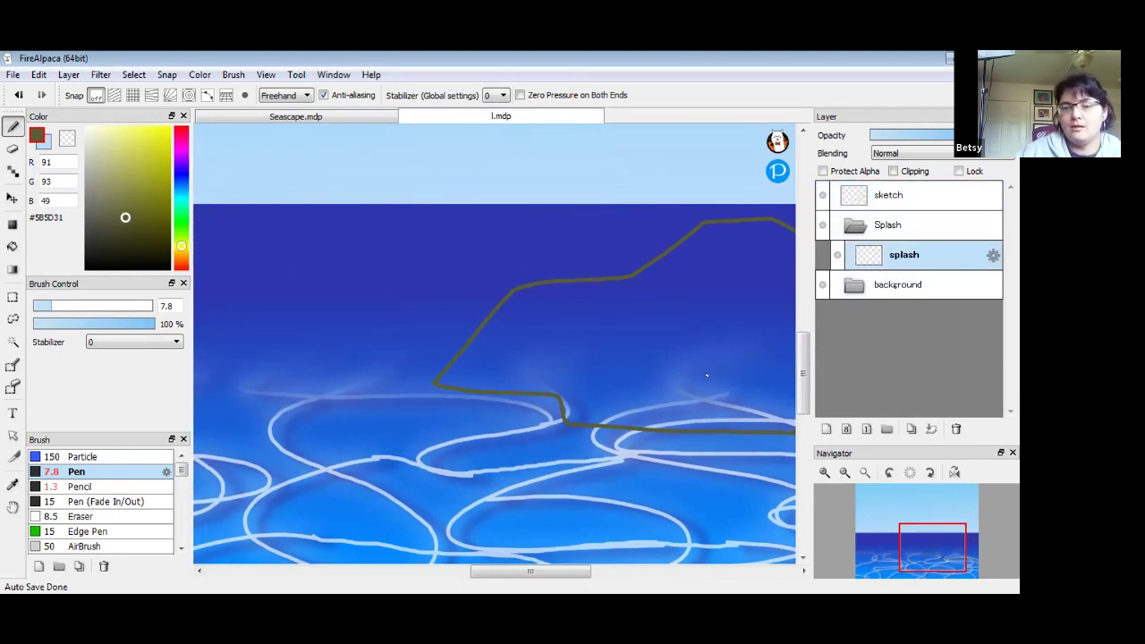
- On the splash layer, paint a splash with several curled tips around the sketch's left part, using the Pen at size 30 in blue #1E7EEC
key("space")
left_click_drag(413, 334, 304, 353)
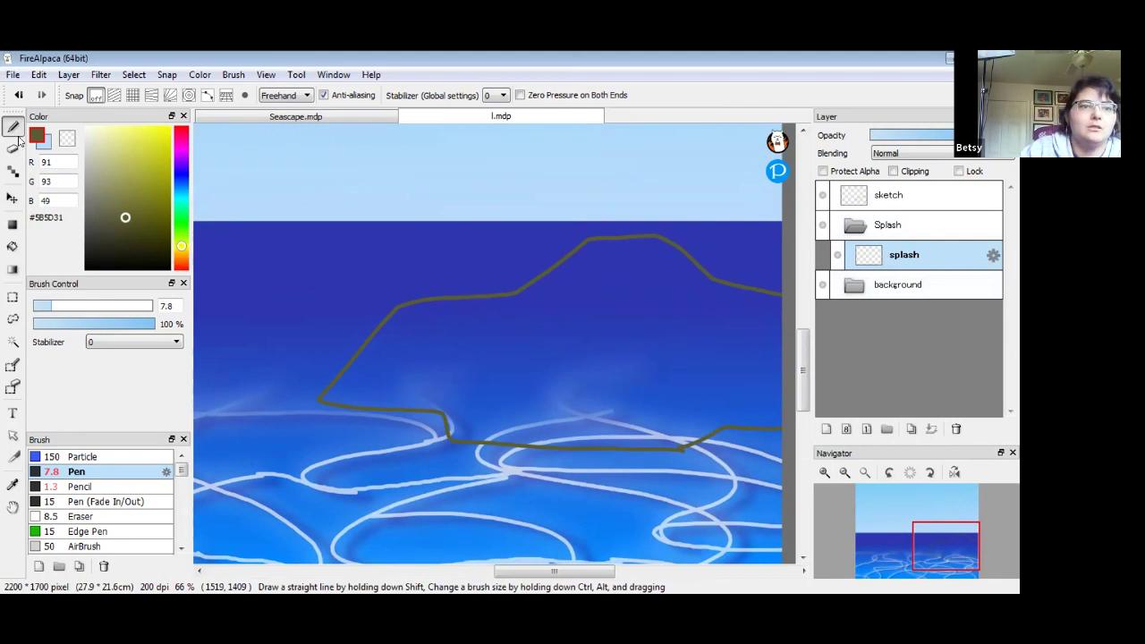
key("x")
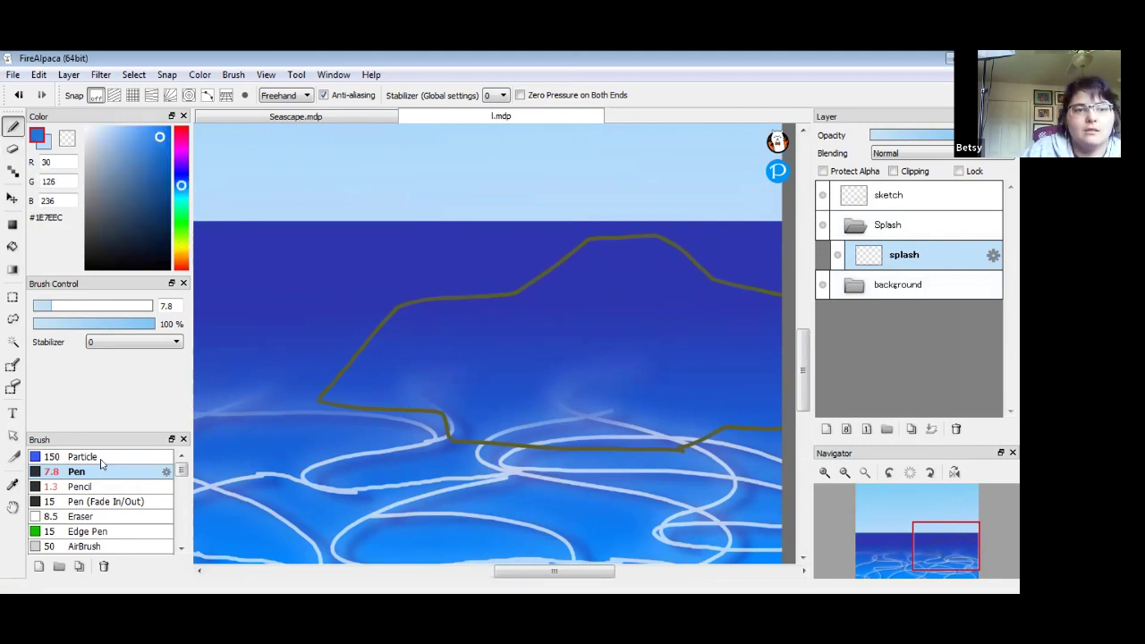
left_click_drag(51, 307, 100, 308)
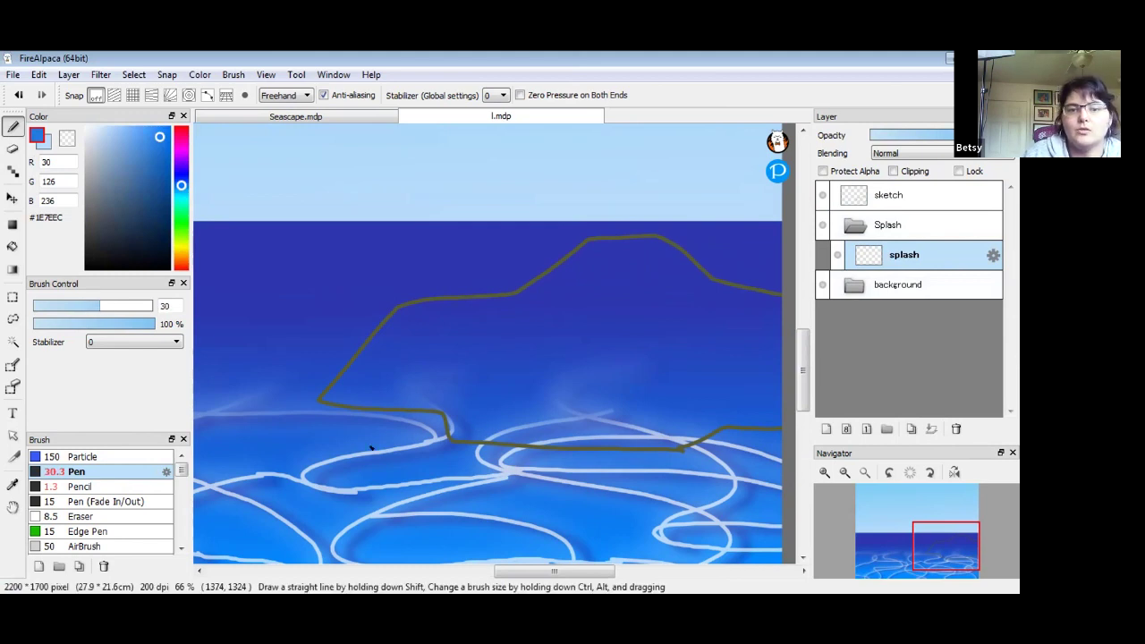
mouse_move(338, 461)
left_mouse_down()
mouse_move(483, 379)
mouse_move(508, 350)
mouse_move(517, 300)
mouse_move(486, 287)
mouse_move(514, 306)
mouse_move(496, 350)
mouse_move(414, 425)
mouse_move(329, 463)
left_mouse_up()
mouse_move(451, 407)
left_mouse_down()
mouse_move(495, 386)
mouse_move(551, 329)
mouse_move(556, 281)
mouse_move(528, 249)
mouse_move(556, 288)
mouse_move(520, 351)
mouse_move(535, 260)
mouse_move(526, 332)
left_mouse_up()
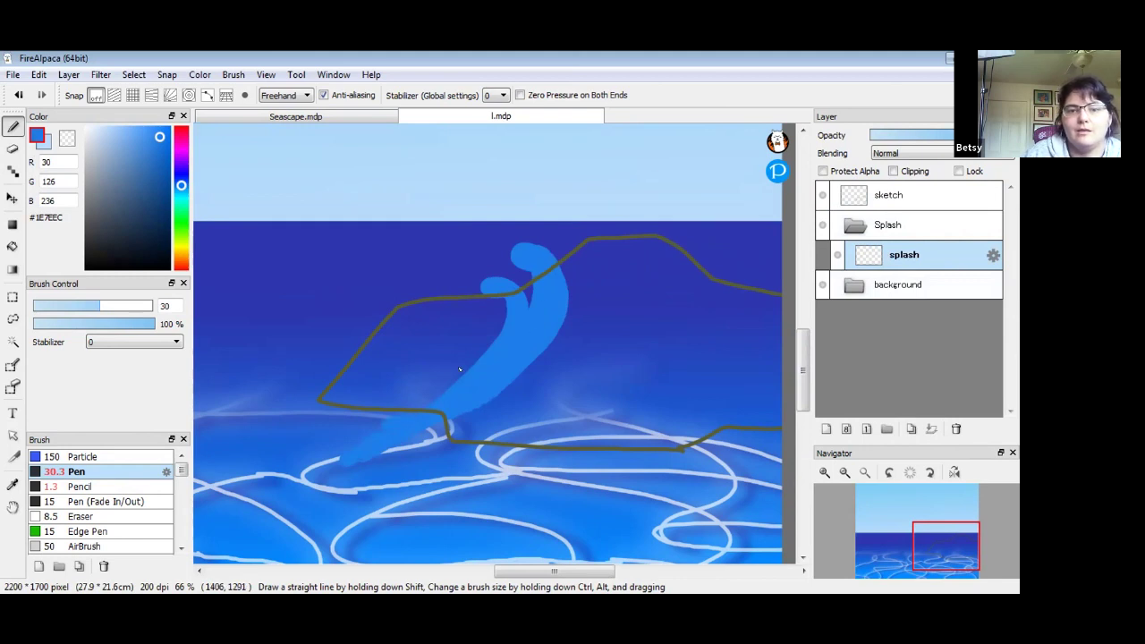
left_click_drag(472, 382, 452, 340)
left_click_drag(459, 418, 539, 380)
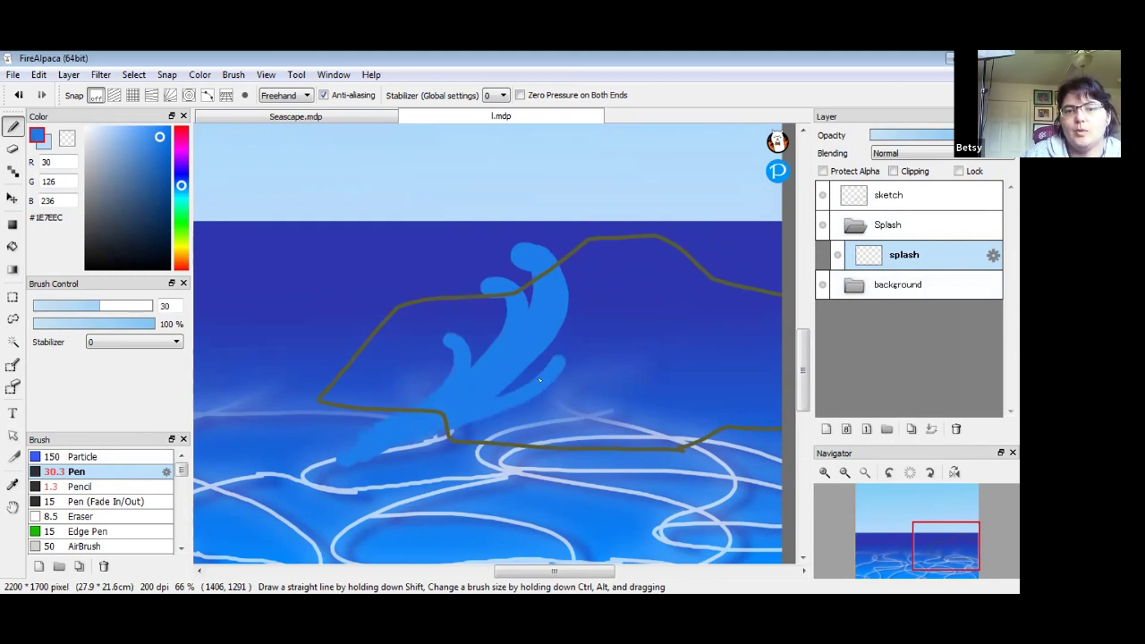
mouse_move(448, 420)
left_mouse_down()
mouse_move(407, 446)
mouse_move(439, 434)
left_mouse_up()
- Sample the darker water blue #1E6DDF from the ocean as the foreground colour
left_click_drag(636, 334, 570, 335)
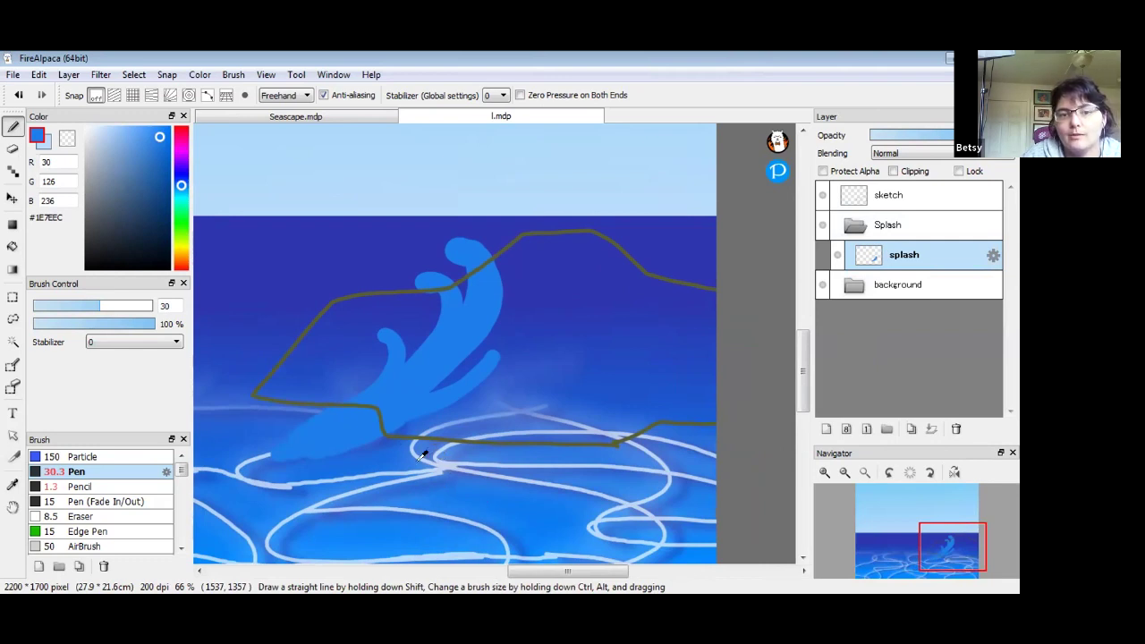
left_click(460, 523, "alt")
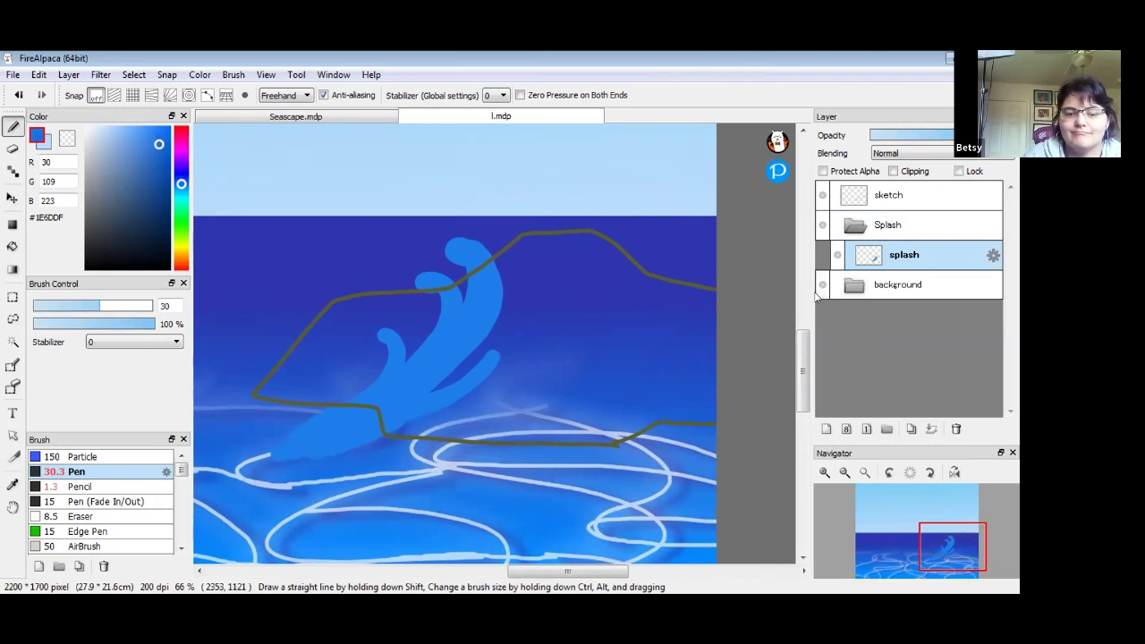
left_click_drag(477, 360, 614, 327)
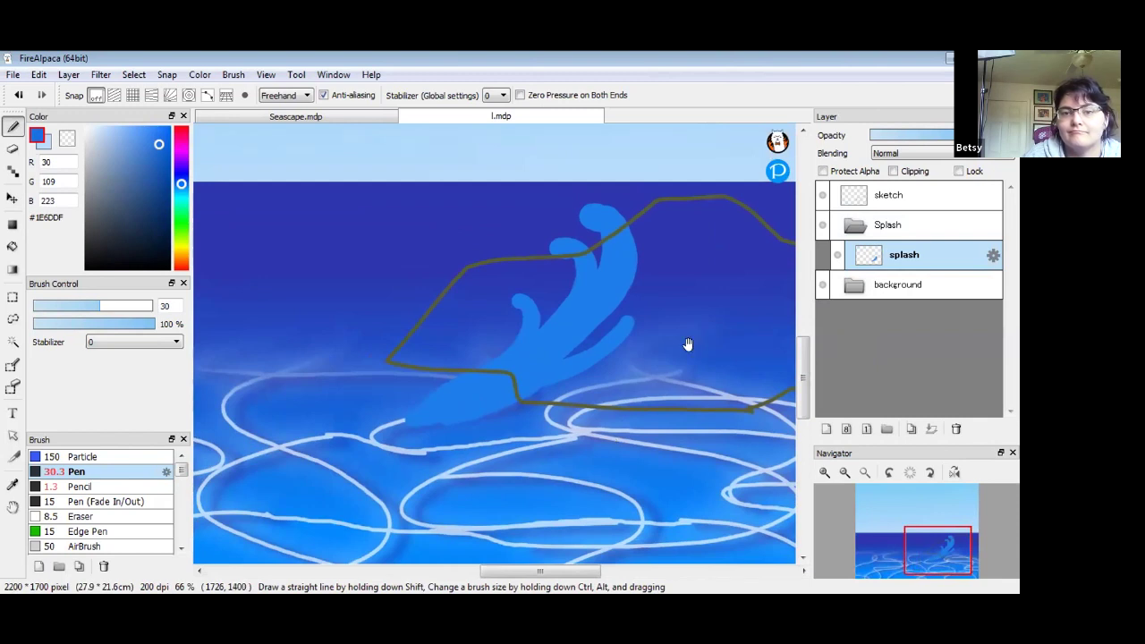
scroll(680, 347, "up", 2)
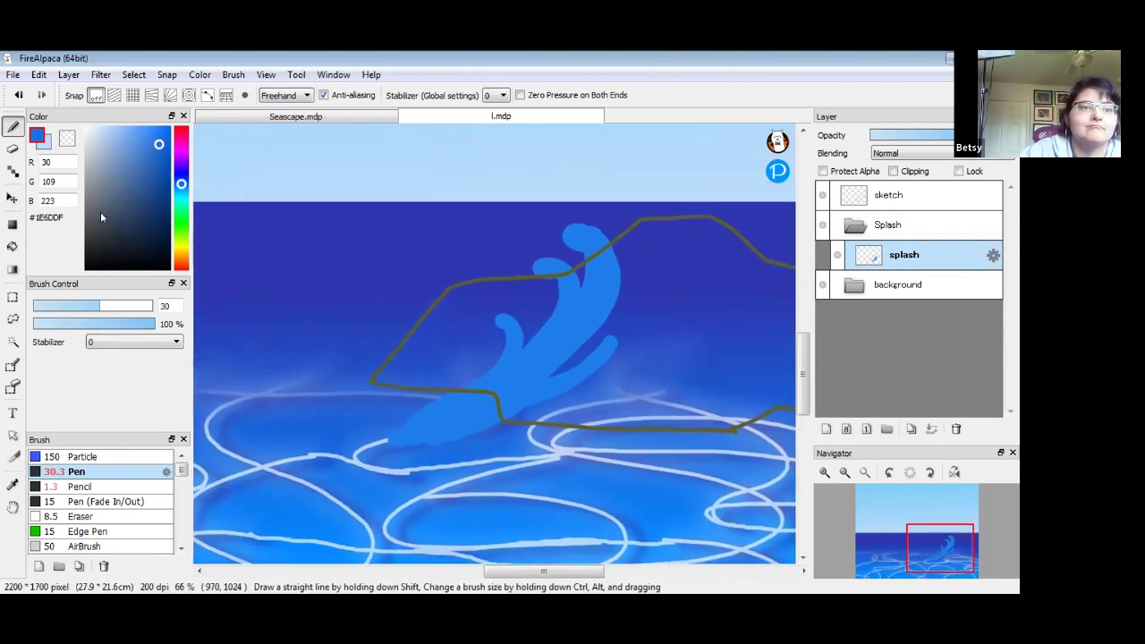
key("alt")
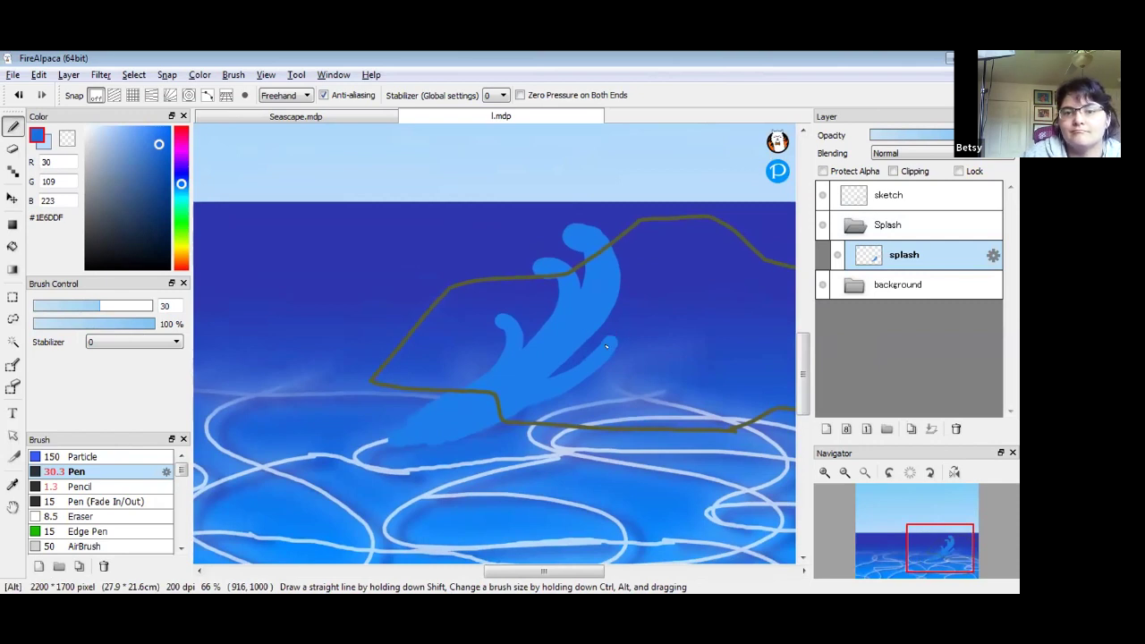
- Sample the splash's blue #1E7EEC and broaden the splash's right side with more curved strokes
left_click(606, 347, "alt")
mouse_move(606, 347)
left_mouse_down()
mouse_move(498, 417)
mouse_move(621, 319)
mouse_move(577, 380)
mouse_move(609, 350)
mouse_move(597, 370)
mouse_move(520, 400)
mouse_move(614, 387)
mouse_move(466, 436)
left_mouse_up()
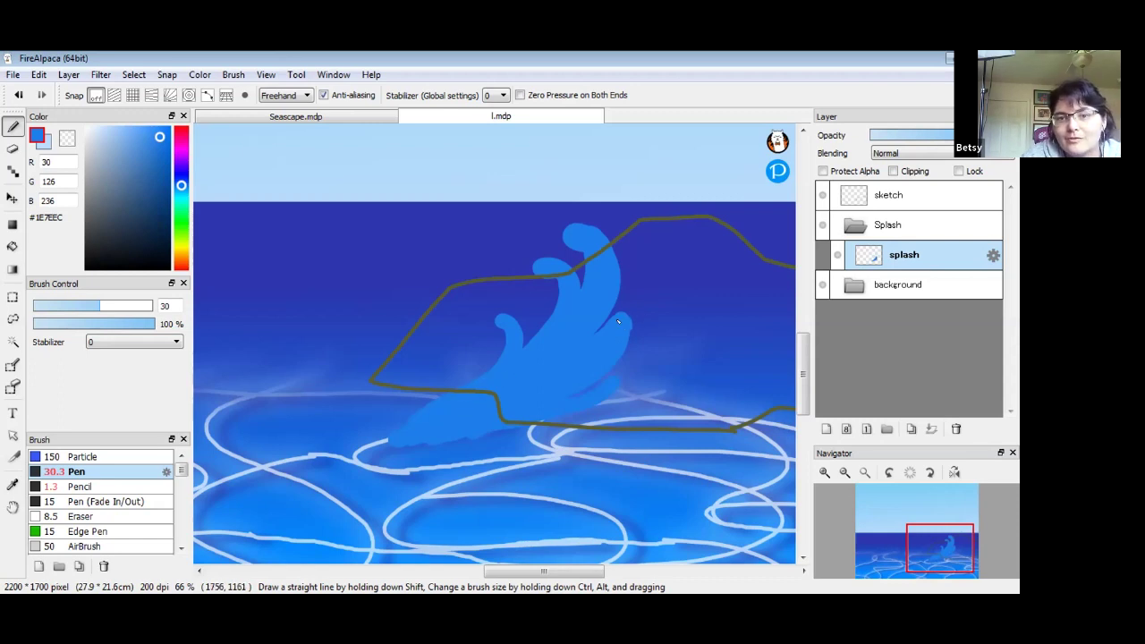
left_click_drag(601, 367, 630, 313)
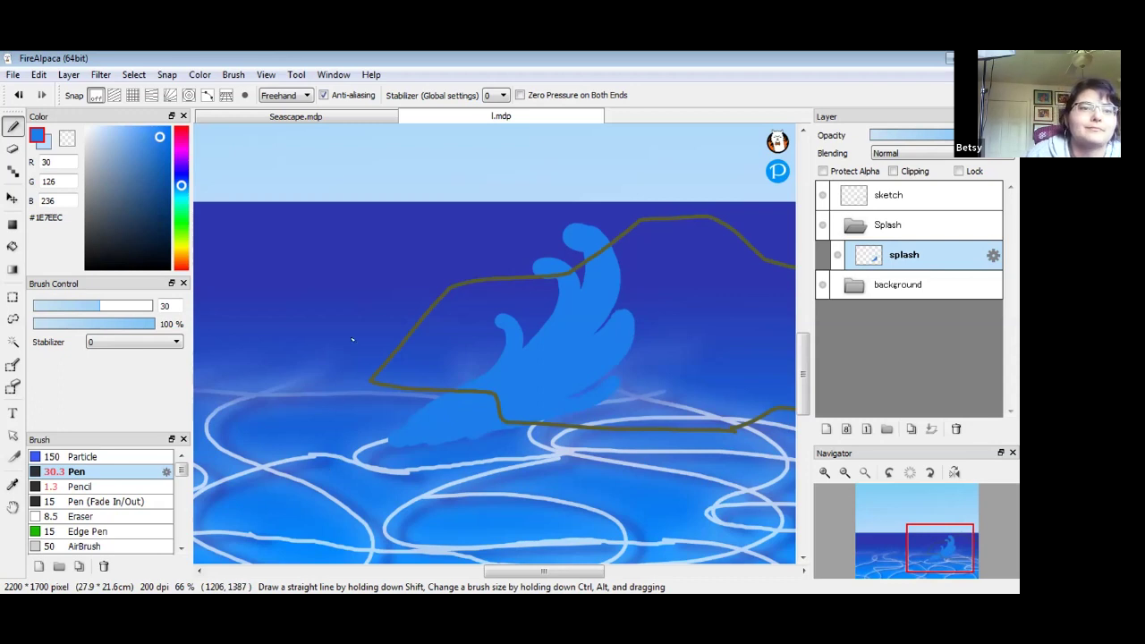
- Trim the splash's curled tips with the transparent colour and set the foreground colour to muted blue #565B9E
key("x")
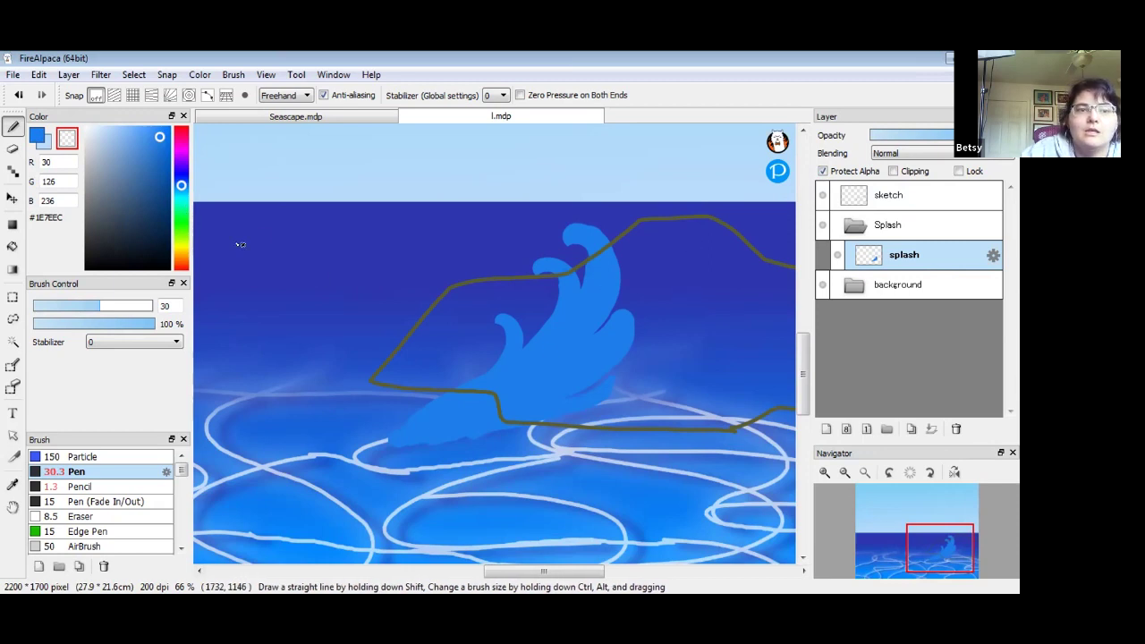
left_click(149, 173)
left_click_drag(146, 176, 121, 180)
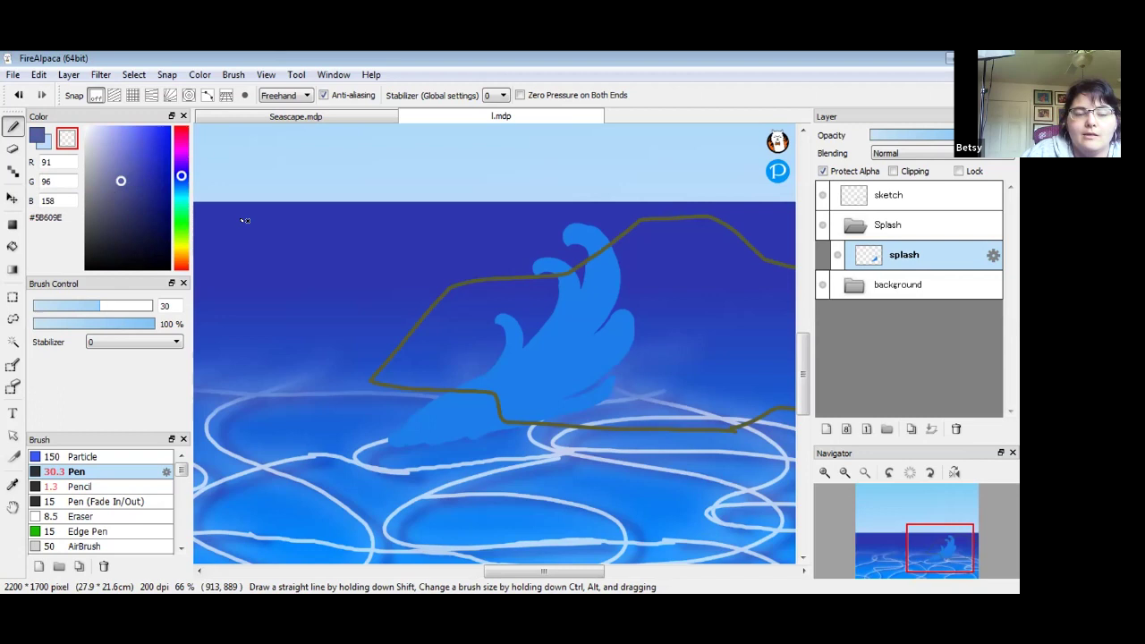
left_click(123, 180)
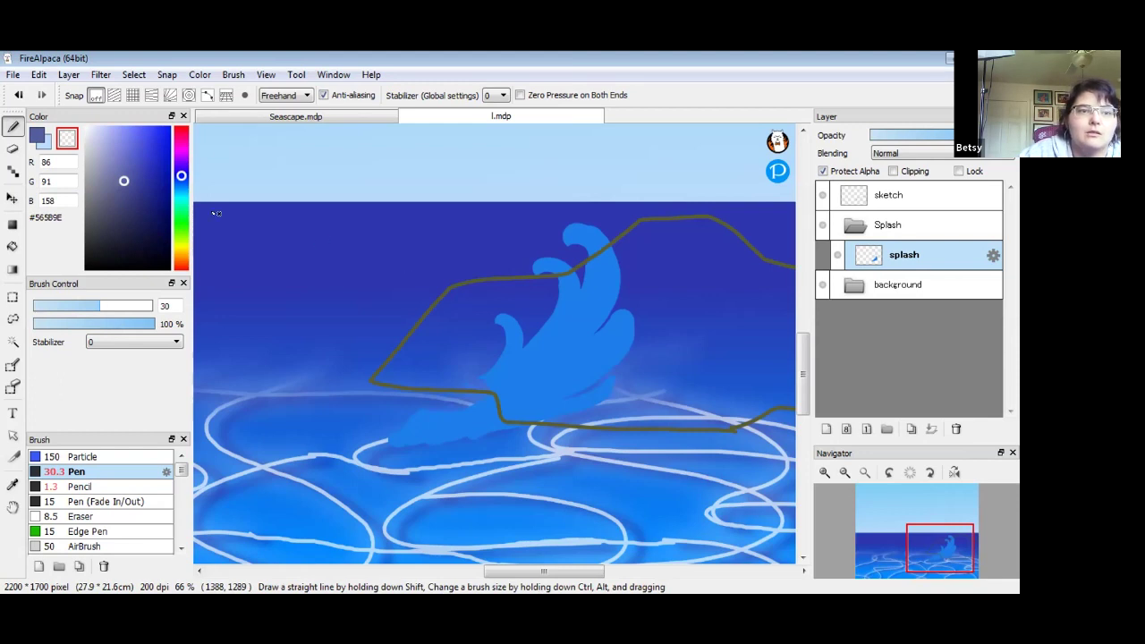
- Hide the sketch layer and paint a jagged muted-blue #565B9E shadow band across the splash's lower part on the splash layer
key("x")
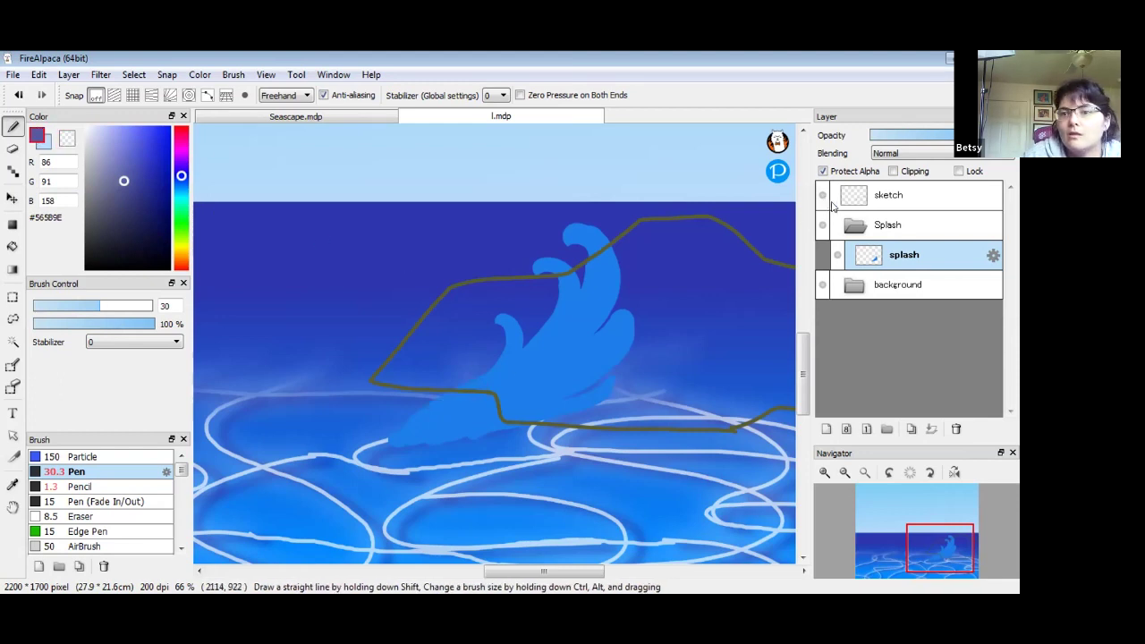
left_click(824, 195)
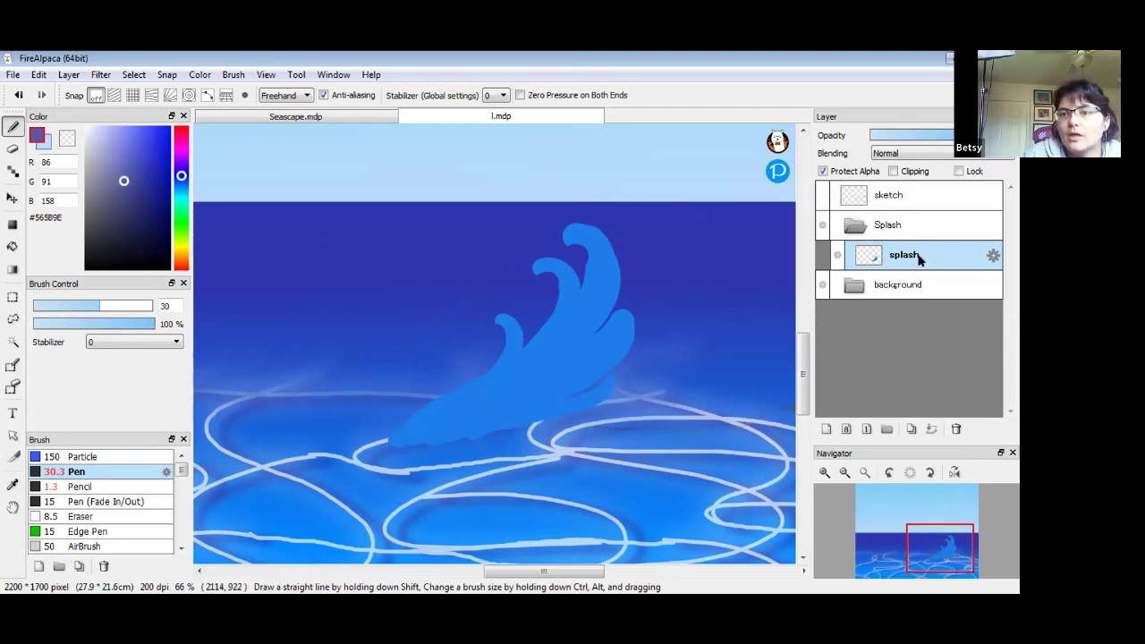
mouse_move(444, 397)
left_mouse_down()
mouse_move(483, 379)
mouse_move(458, 397)
mouse_move(528, 374)
mouse_move(508, 402)
mouse_move(553, 389)
mouse_move(518, 420)
left_mouse_up()
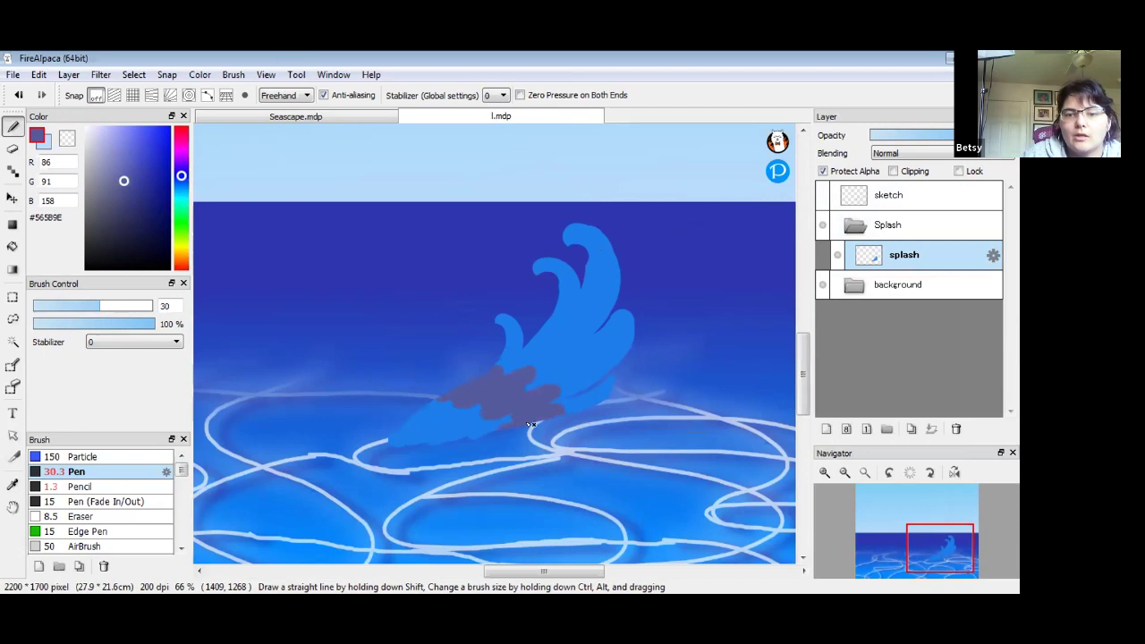
- Shape the lower shadow band's edges into scallops, alternating between the sampled splash blue #1E7EEC and muted blue #565B9E
left_click(430, 420, "alt")
mouse_move(429, 421)
left_mouse_down()
mouse_move(479, 404)
mouse_move(491, 419)
mouse_move(533, 355)
mouse_move(518, 356)
mouse_move(521, 369)
mouse_move(542, 368)
mouse_move(521, 386)
mouse_move(569, 379)
mouse_move(575, 403)
mouse_move(474, 429)
left_mouse_up()
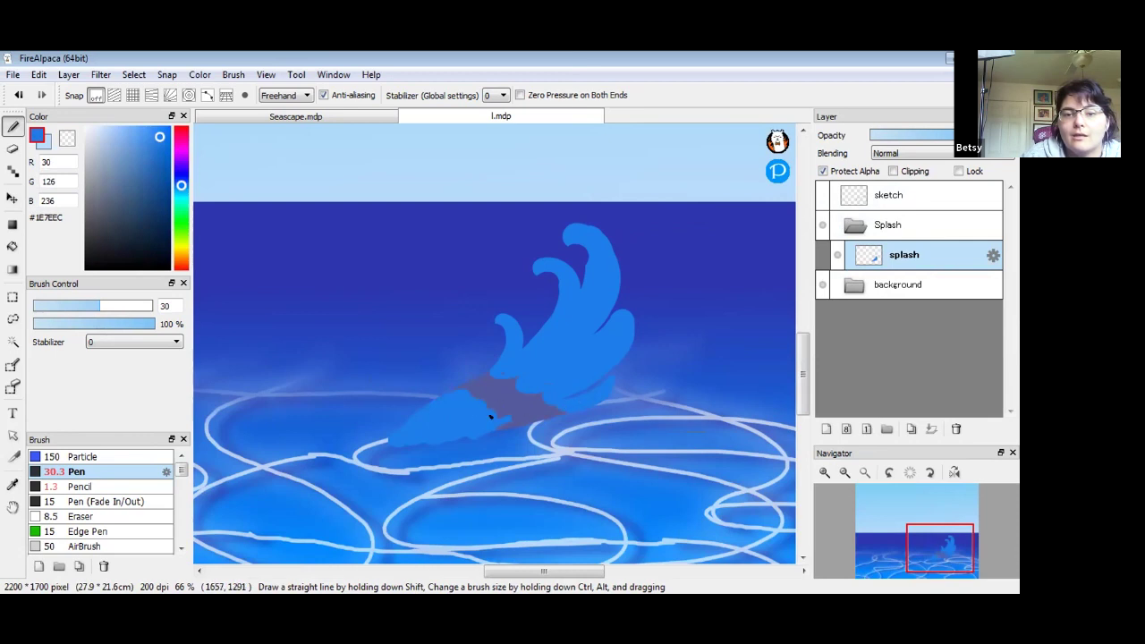
left_click(516, 397, "alt")
mouse_move(500, 401)
left_mouse_down()
mouse_move(474, 413)
mouse_move(488, 393)
mouse_move(451, 403)
left_mouse_up()
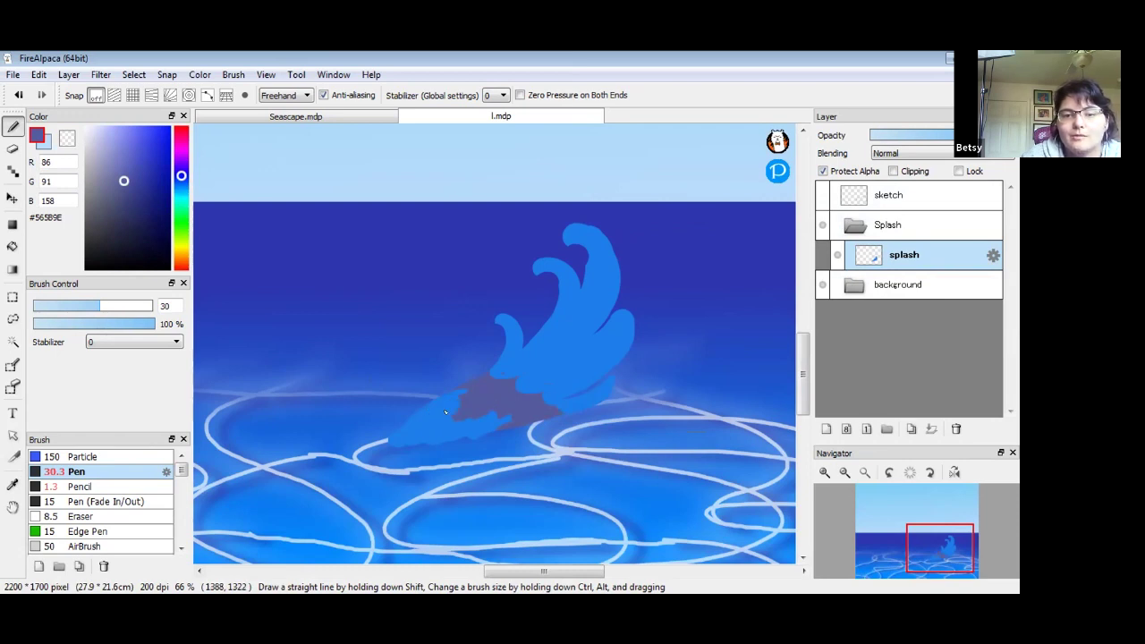
left_click(446, 411, "alt")
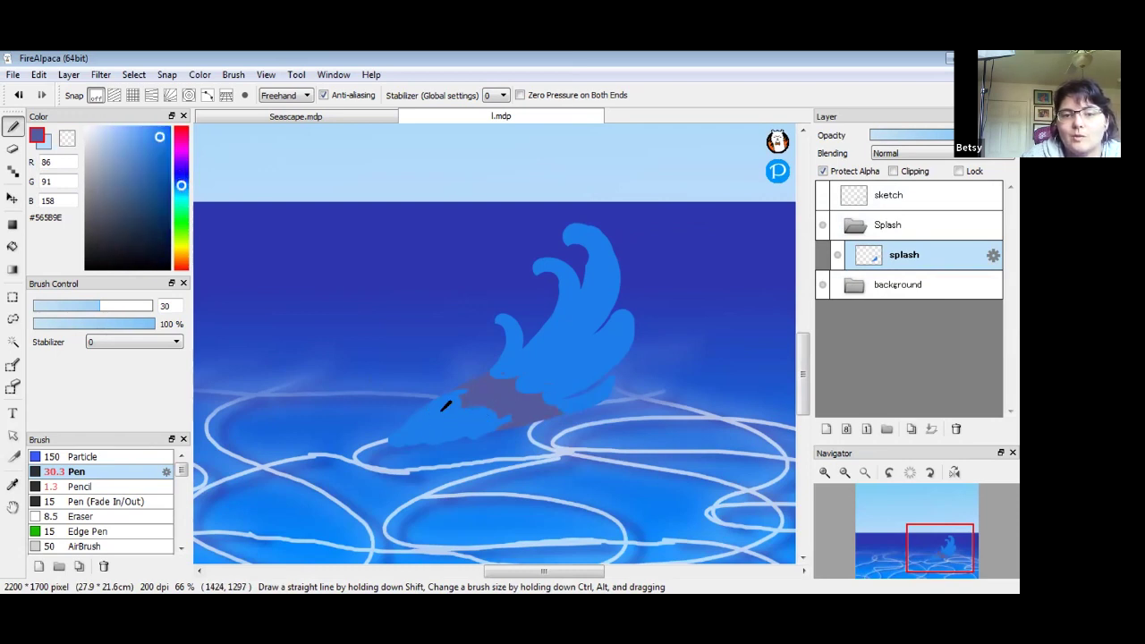
left_click(468, 398, "alt")
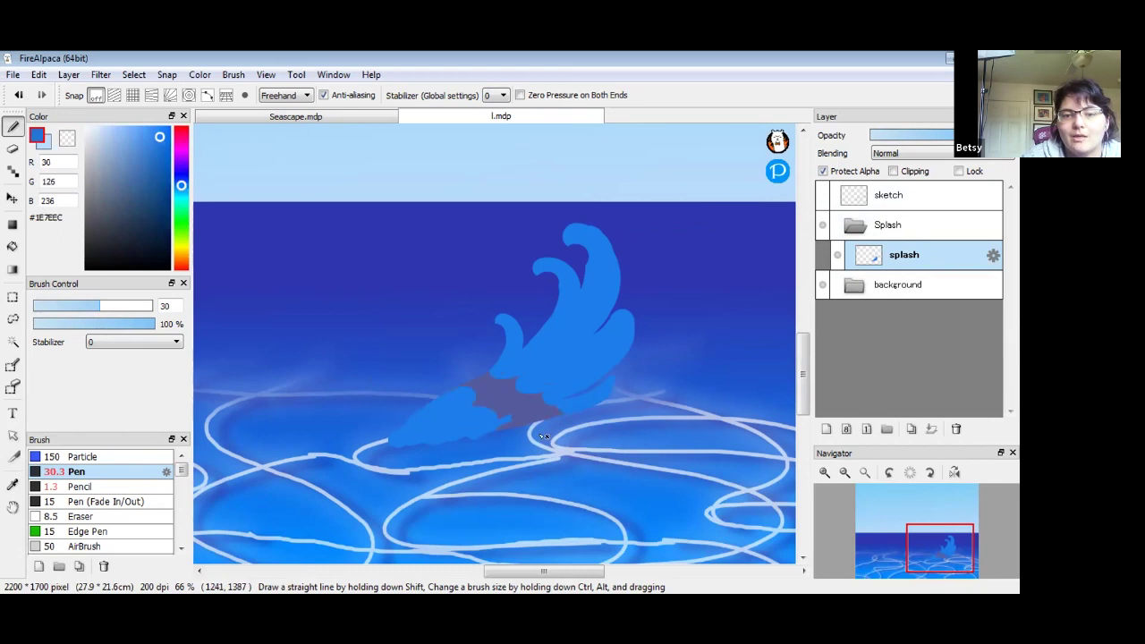
- Paint a second #565B9E shadow band across the splash below its upper curls and scallop its edges with blue #1E7EEC
left_click(511, 394, "alt")
mouse_move(563, 288)
left_mouse_down()
mouse_move(549, 357)
mouse_move(573, 344)
mouse_move(587, 361)
mouse_move(638, 352)
left_mouse_up()
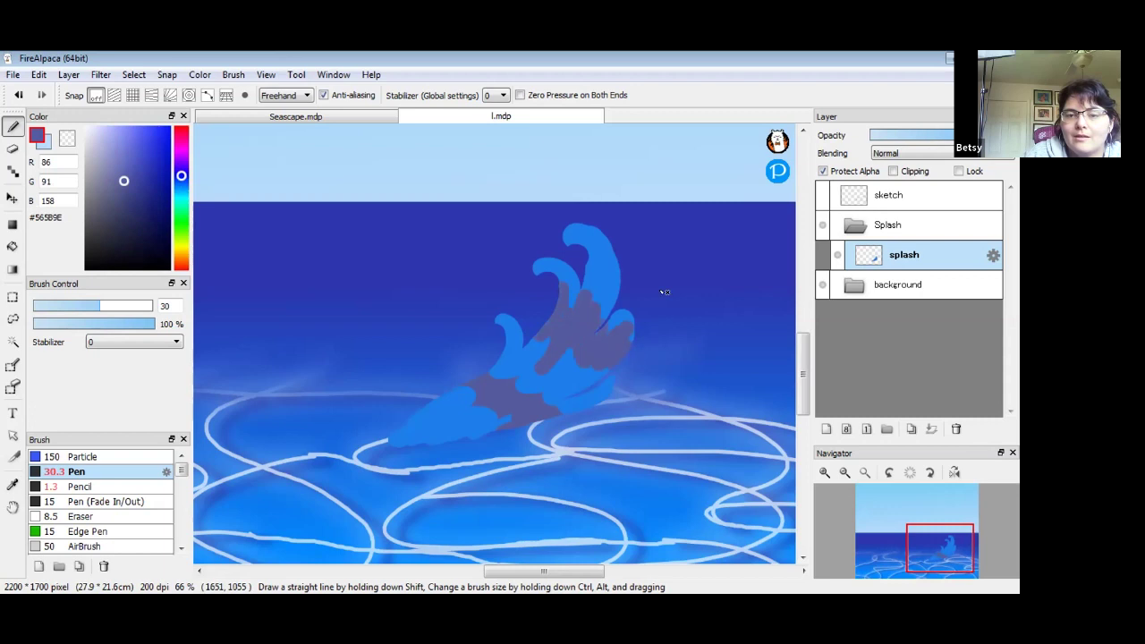
left_click(585, 284, "alt")
mouse_move(609, 319)
left_mouse_down()
mouse_move(640, 313)
mouse_move(638, 327)
left_mouse_up()
mouse_move(541, 338)
left_mouse_down()
mouse_move(528, 369)
mouse_move(580, 363)
left_mouse_up()
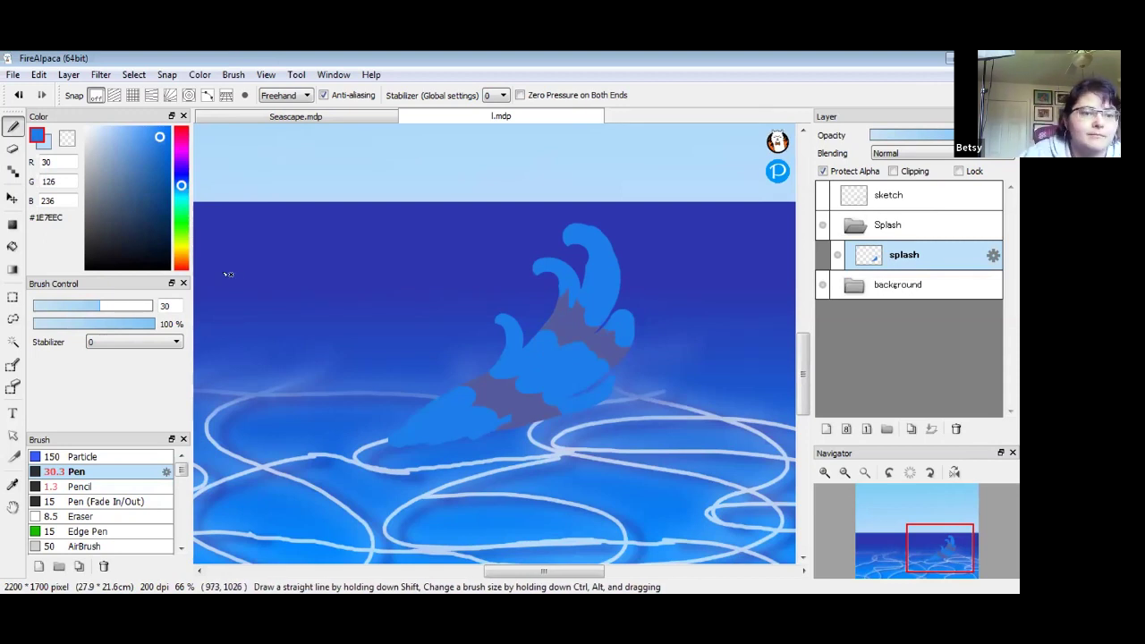
- Reduce the Pen size to 6.3 and draw thin #565B9E streaks in the splash's middle blue area and tallest curl
left_click_drag(94, 306, 44, 307)
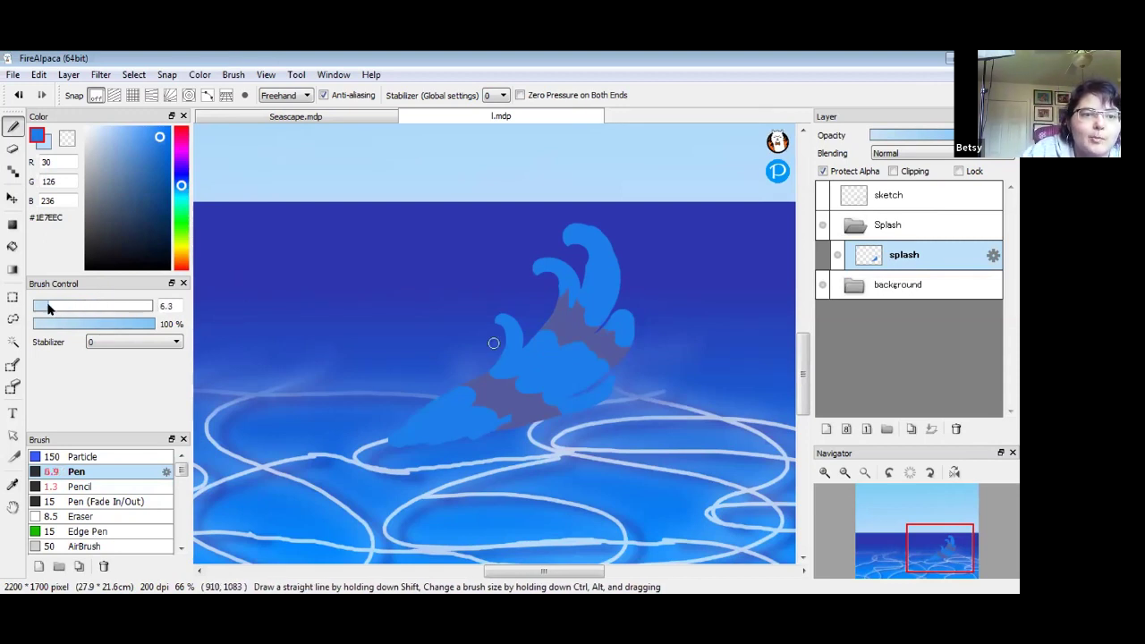
left_click(561, 333, "alt")
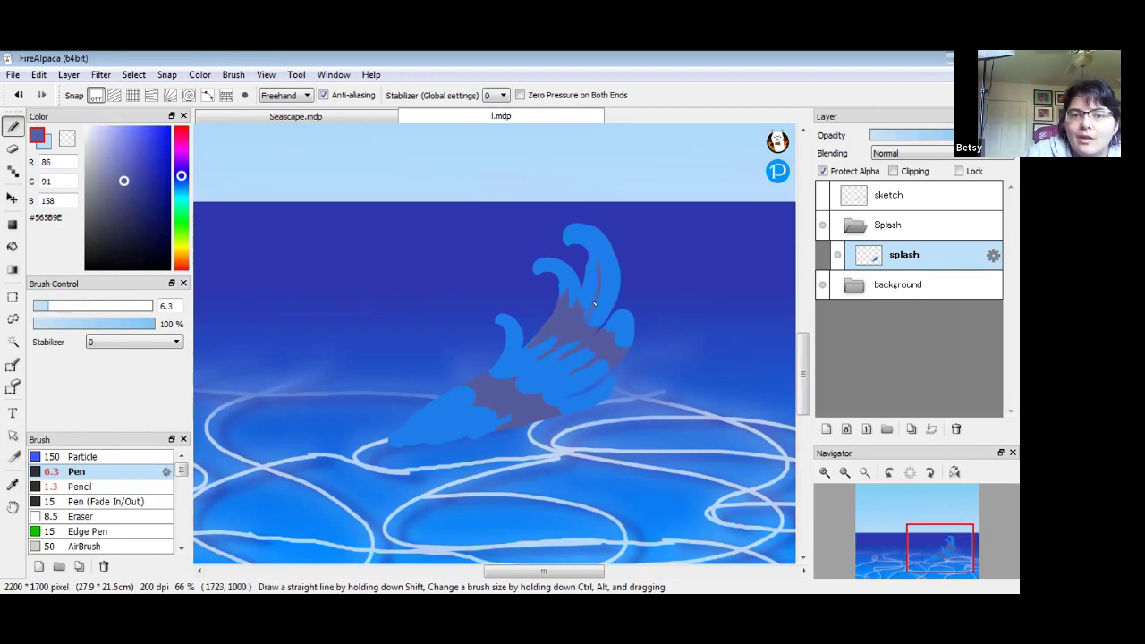
- Paint alternating streaks of bright blue #1E7EEC and muted blue #565B9E where the splash's two shades meet, resampling both colors from the splash
left_click(606, 255, "alt")
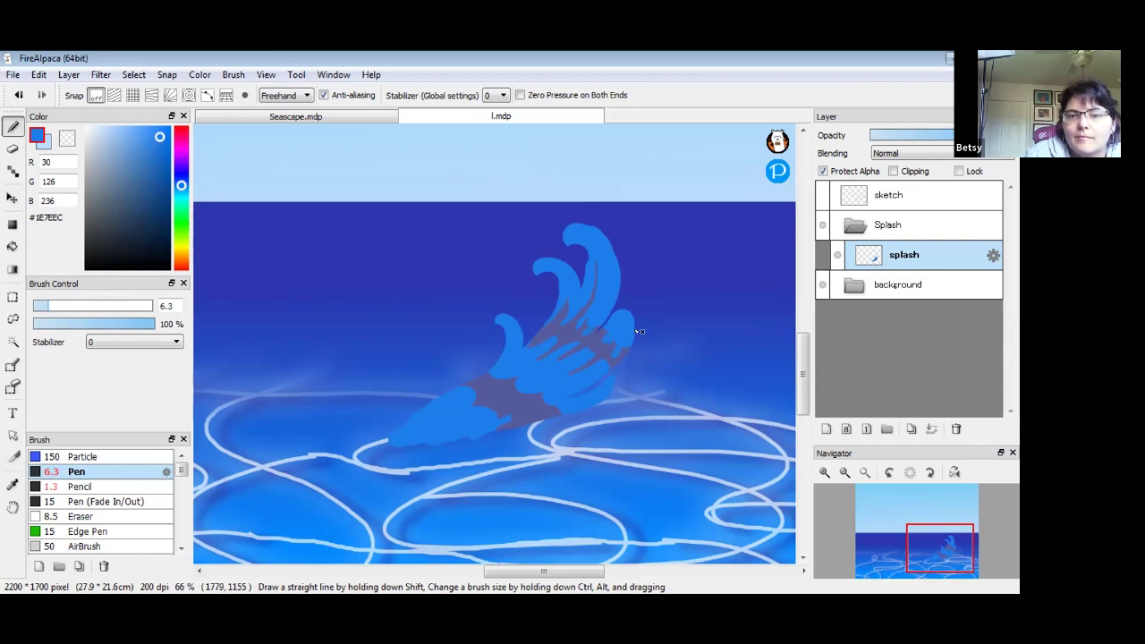
left_click(613, 344, "alt")
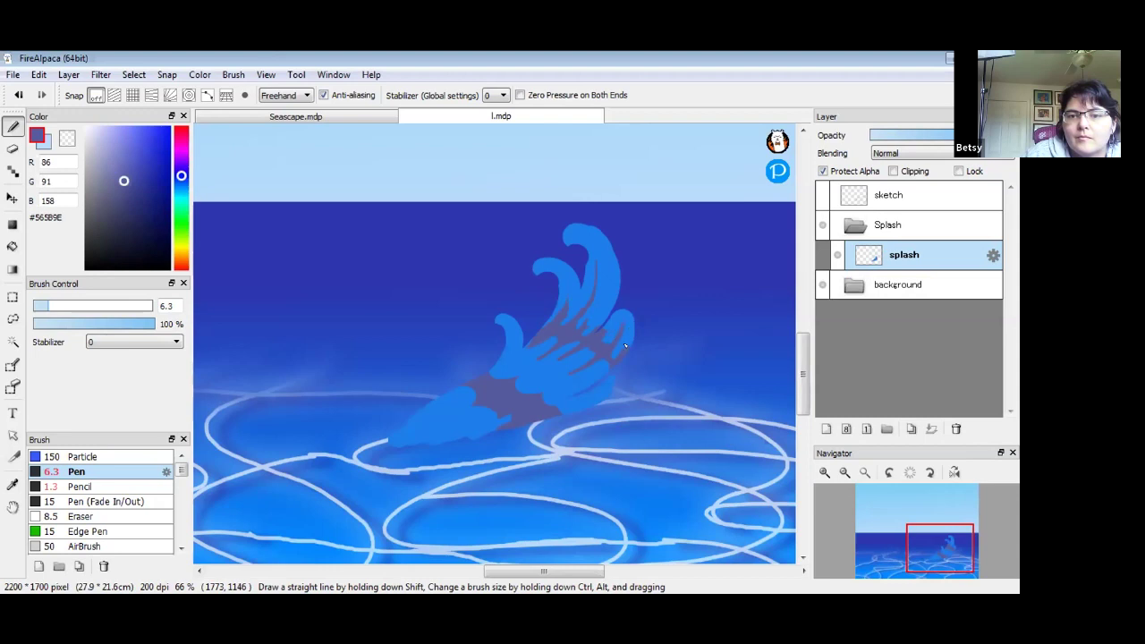
left_click(624, 346, "alt")
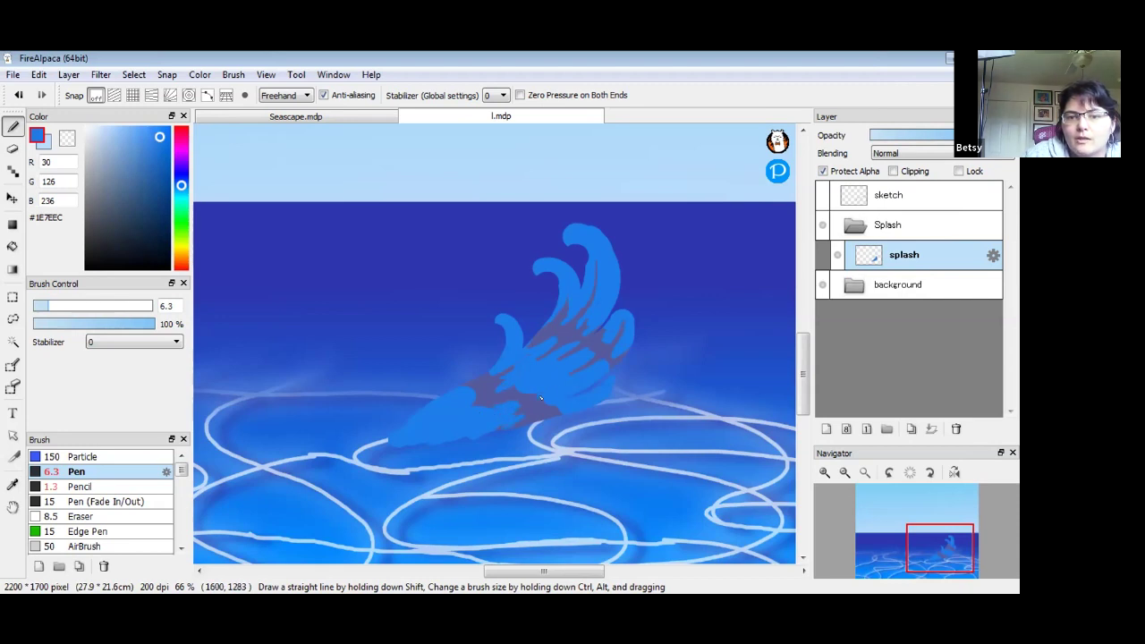
left_click(556, 405, "alt")
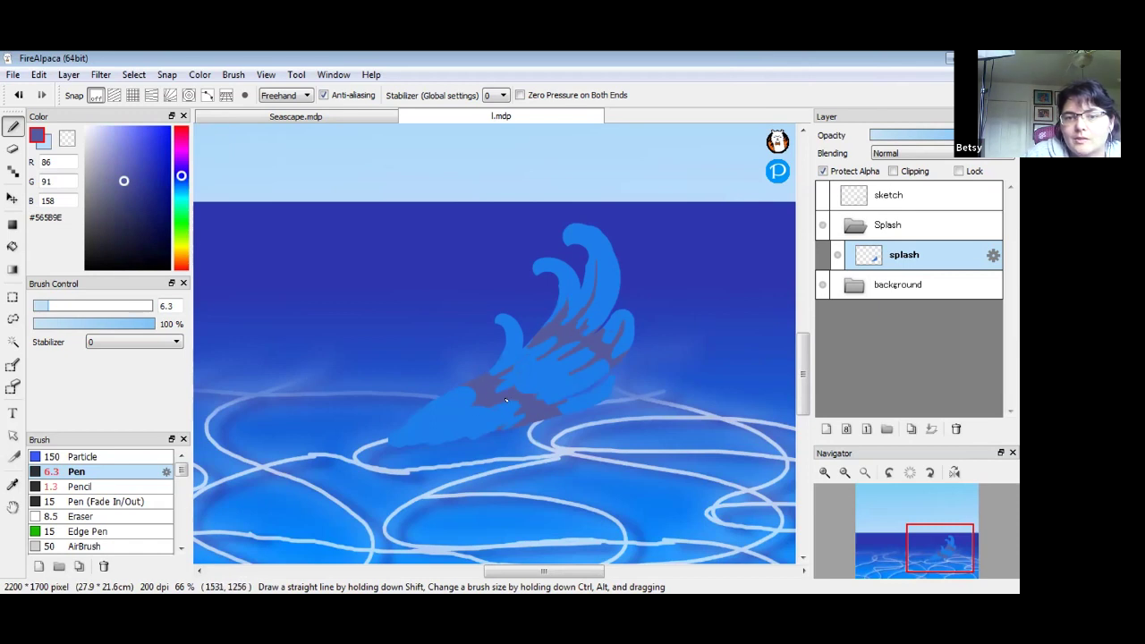
left_click(552, 345, "alt")
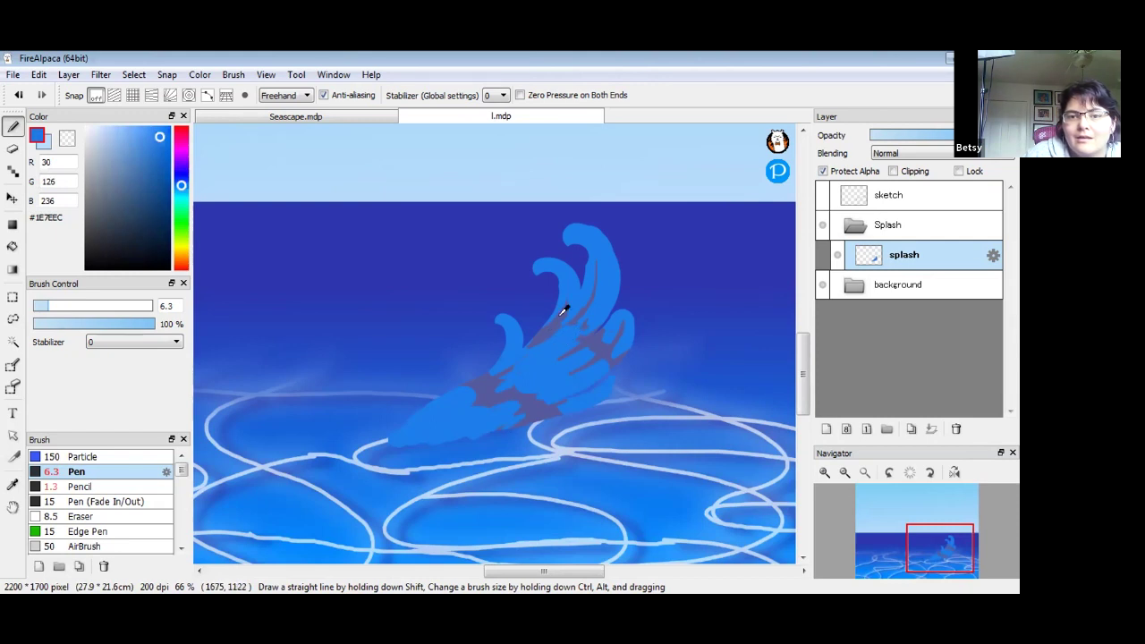
left_click(589, 315, "alt")
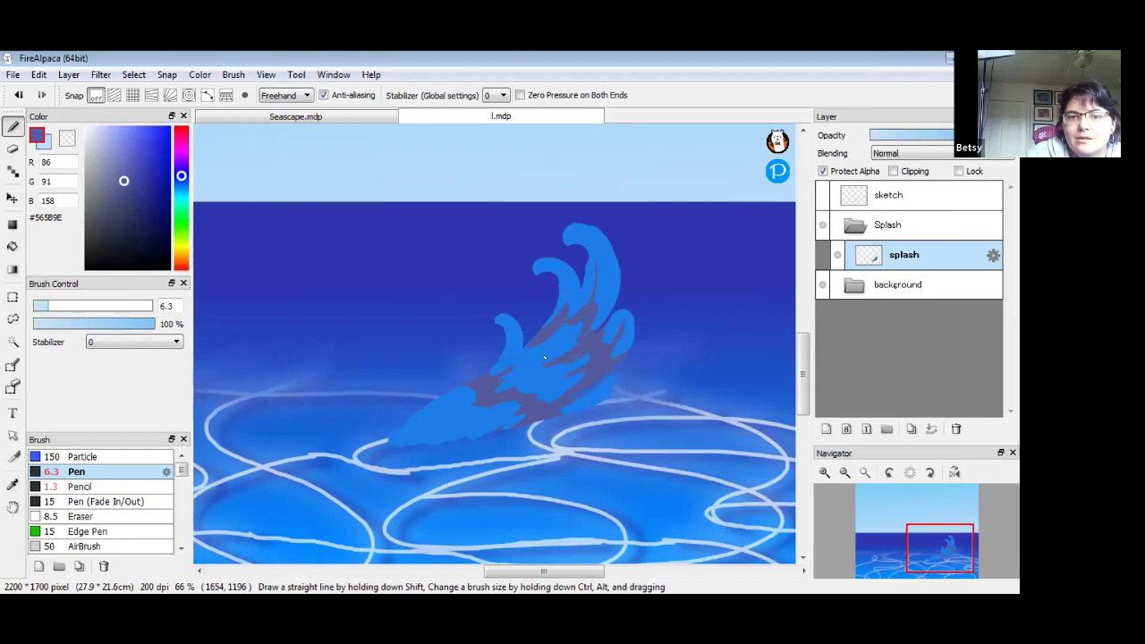
left_click(598, 305, "alt")
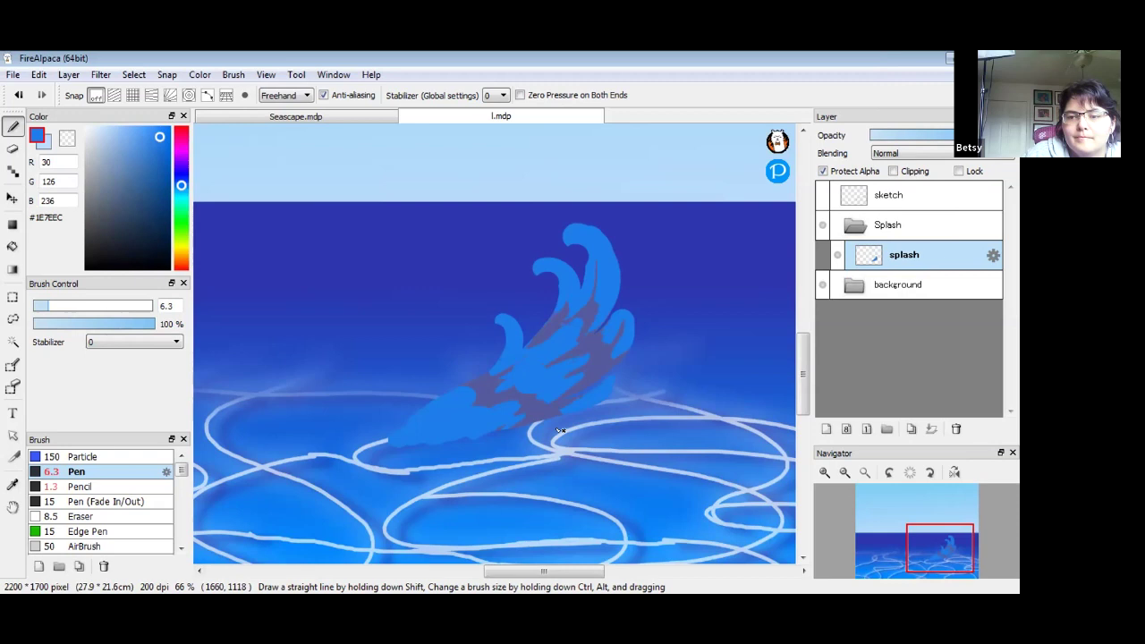
left_click(561, 486, "alt")
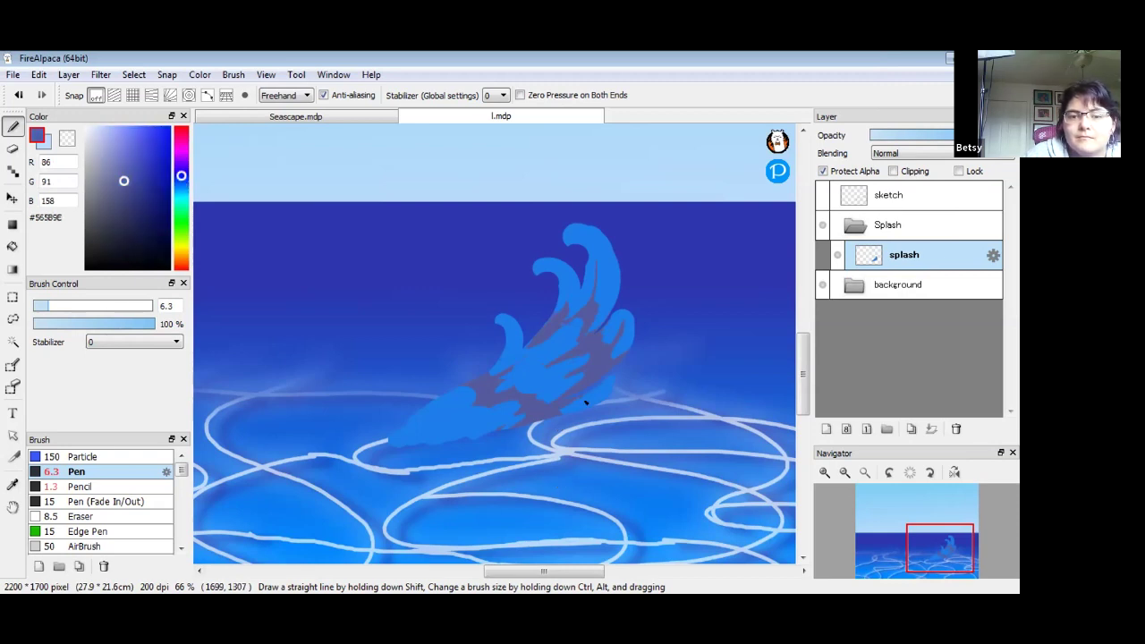
- Show the splash folder in Seascape.mdp and examine the finished wave's highlights, shadows and foam up close
left_click(348, 116)
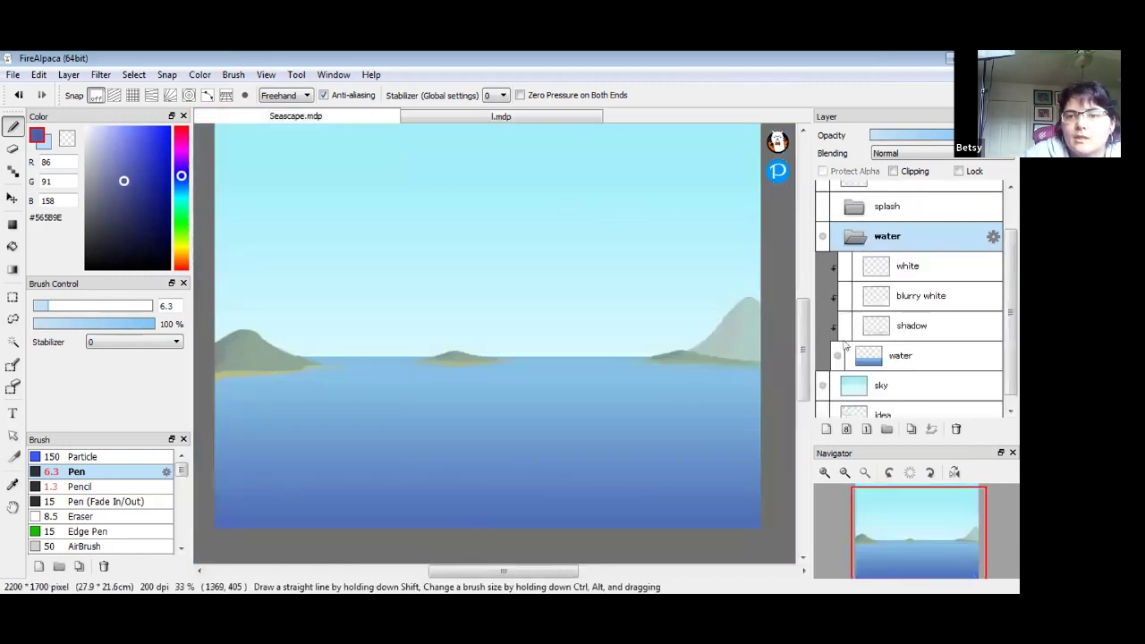
left_click(820, 209)
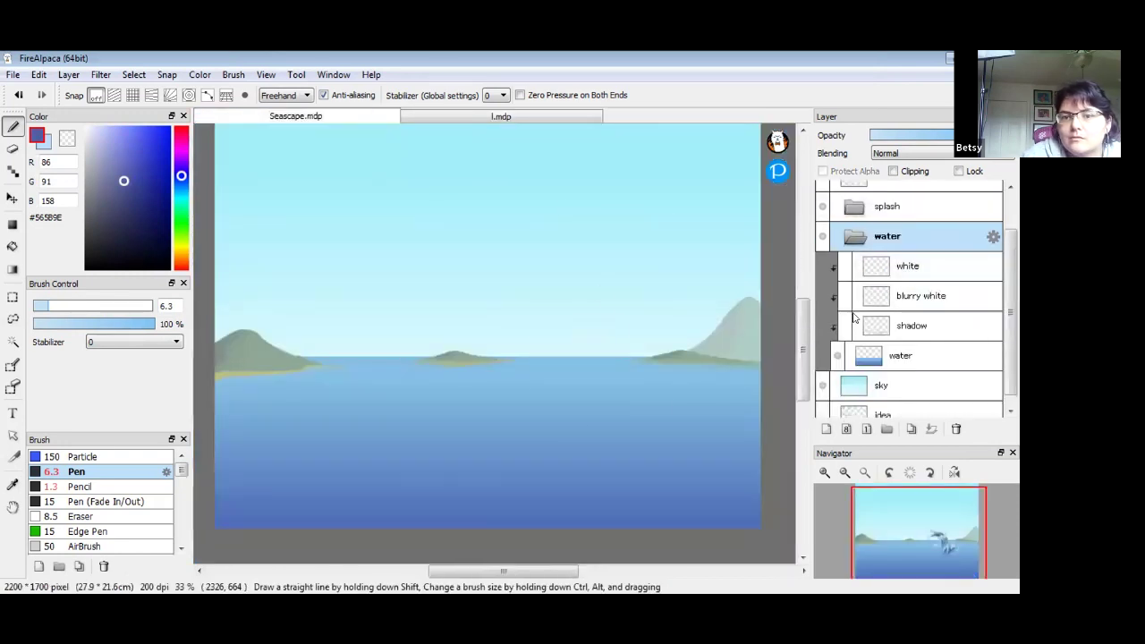
left_click(824, 473)
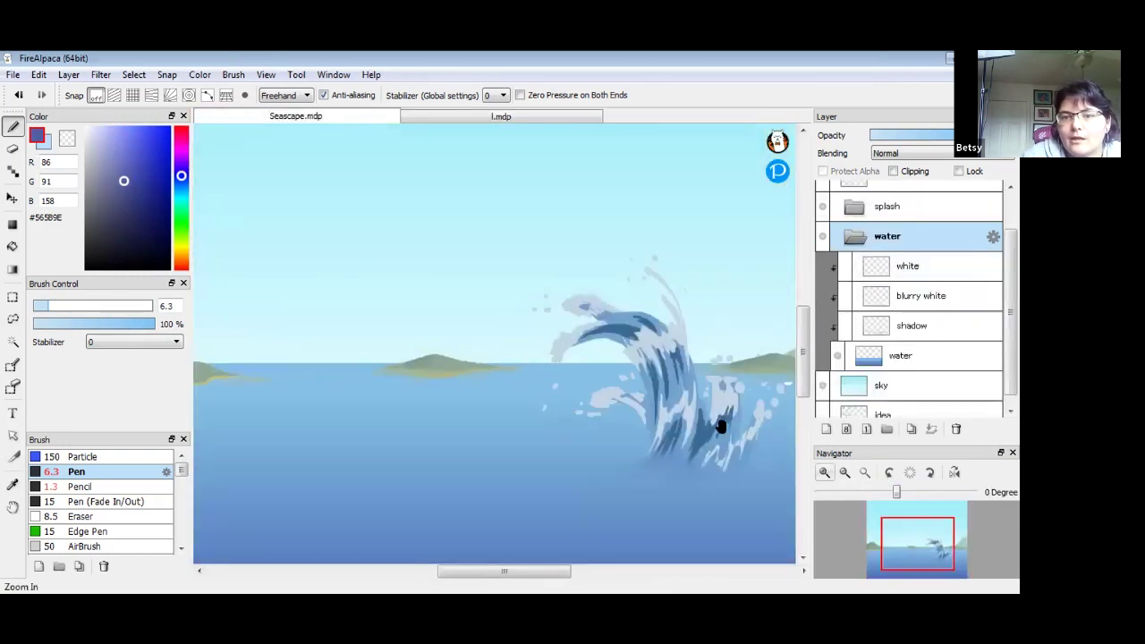
scroll(721, 425, "up", 3)
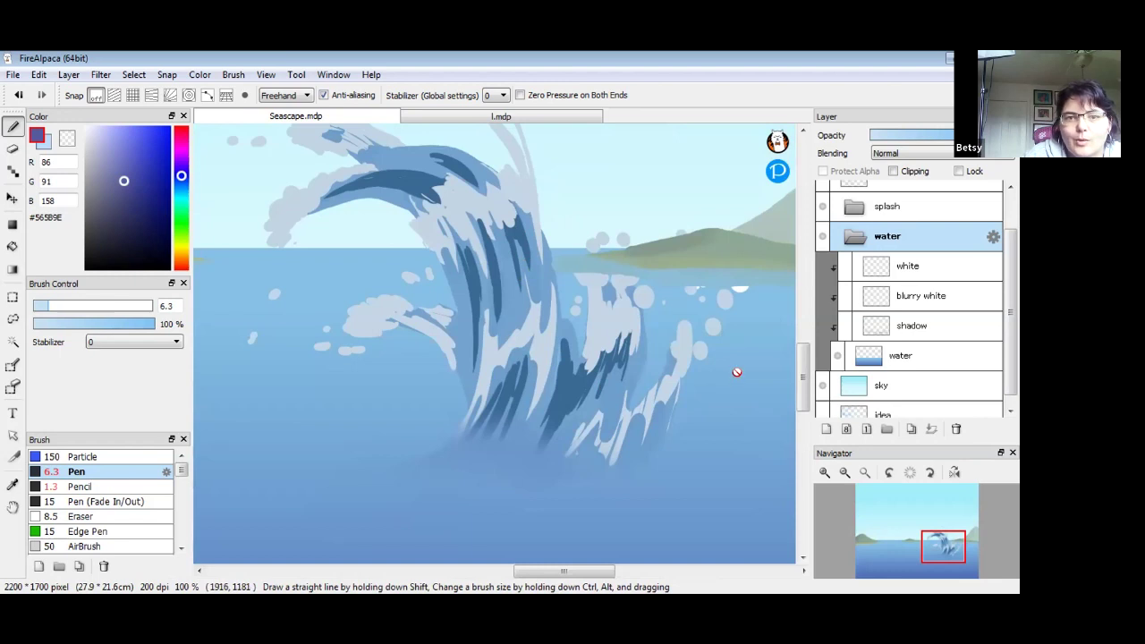
left_click_drag(802, 368, 802, 357)
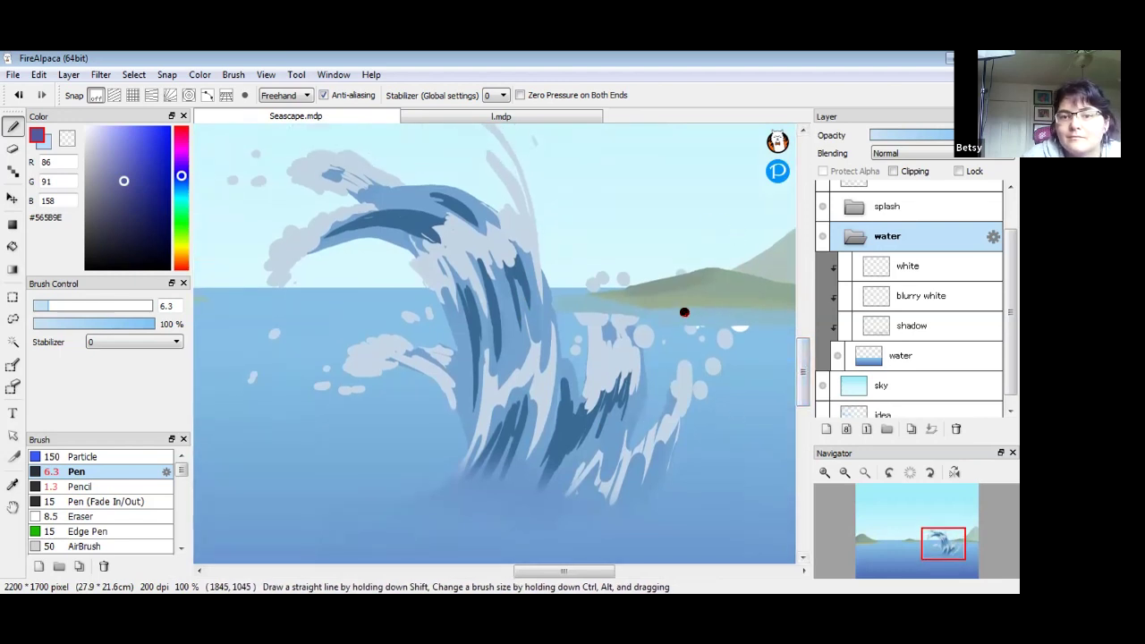
- In l.mdp, scribble in light blue #B3D8FC on a new layer above splash and clip that layer to it
left_click(440, 116)
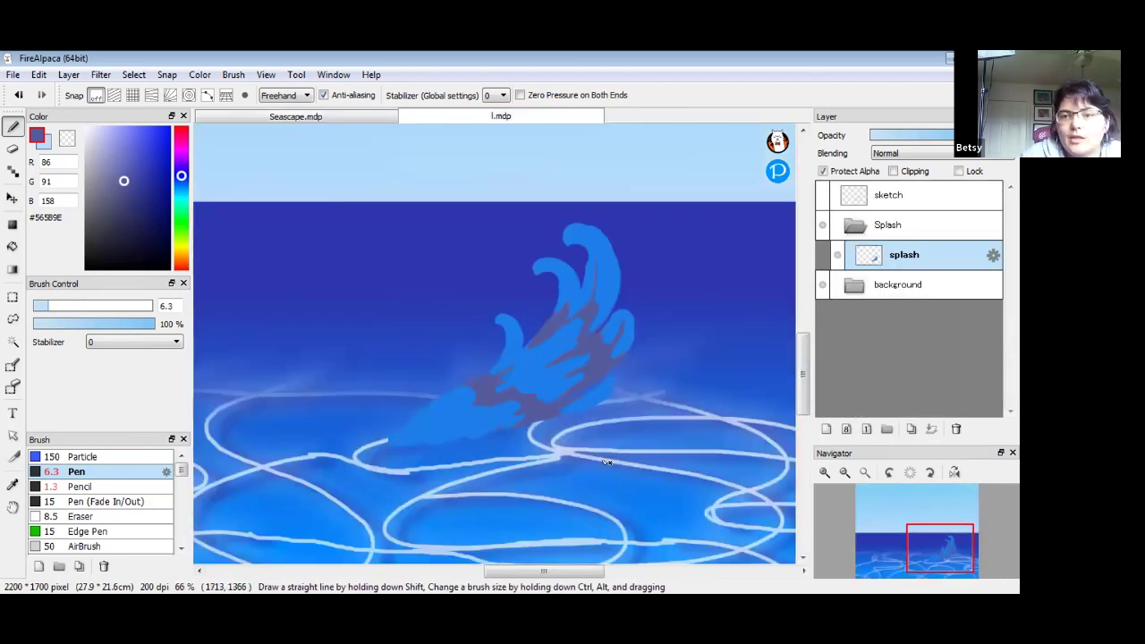
left_click(863, 417)
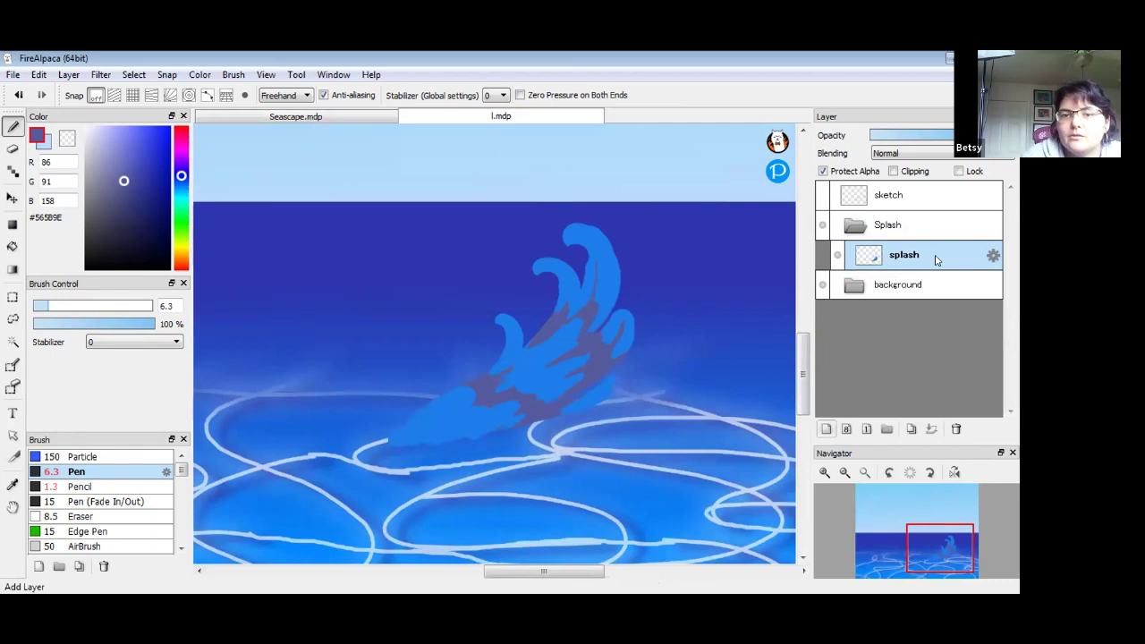
left_click(581, 537, "alt")
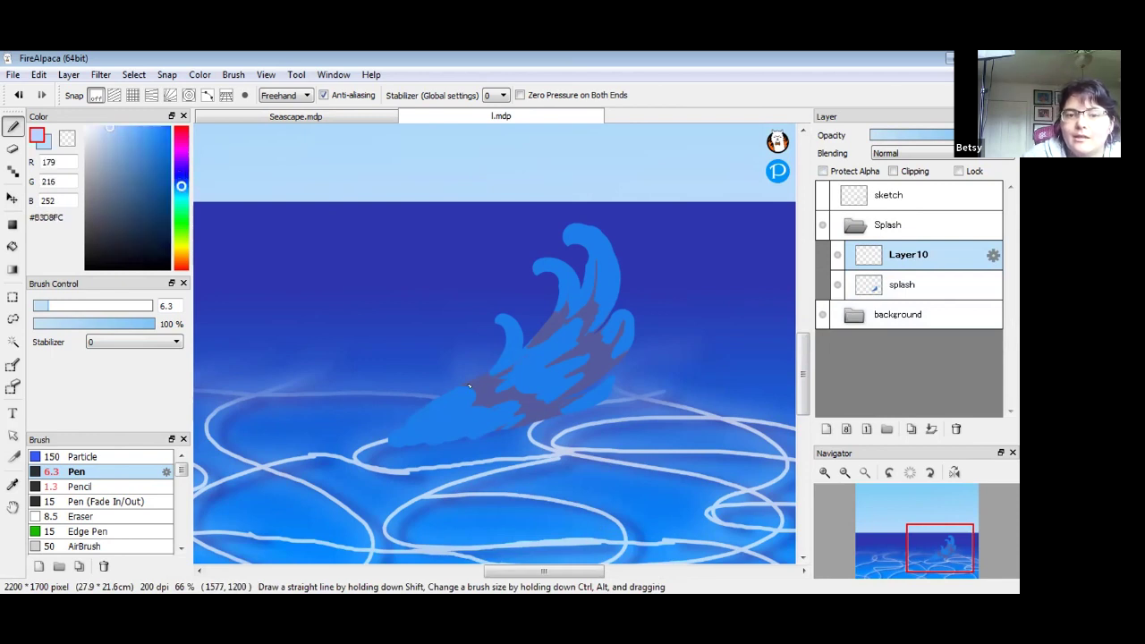
mouse_move(438, 399)
left_mouse_down()
mouse_move(490, 380)
mouse_move(434, 419)
mouse_move(436, 401)
mouse_move(426, 407)
mouse_move(462, 398)
mouse_move(415, 404)
mouse_move(430, 365)
mouse_move(402, 304)
left_mouse_up()
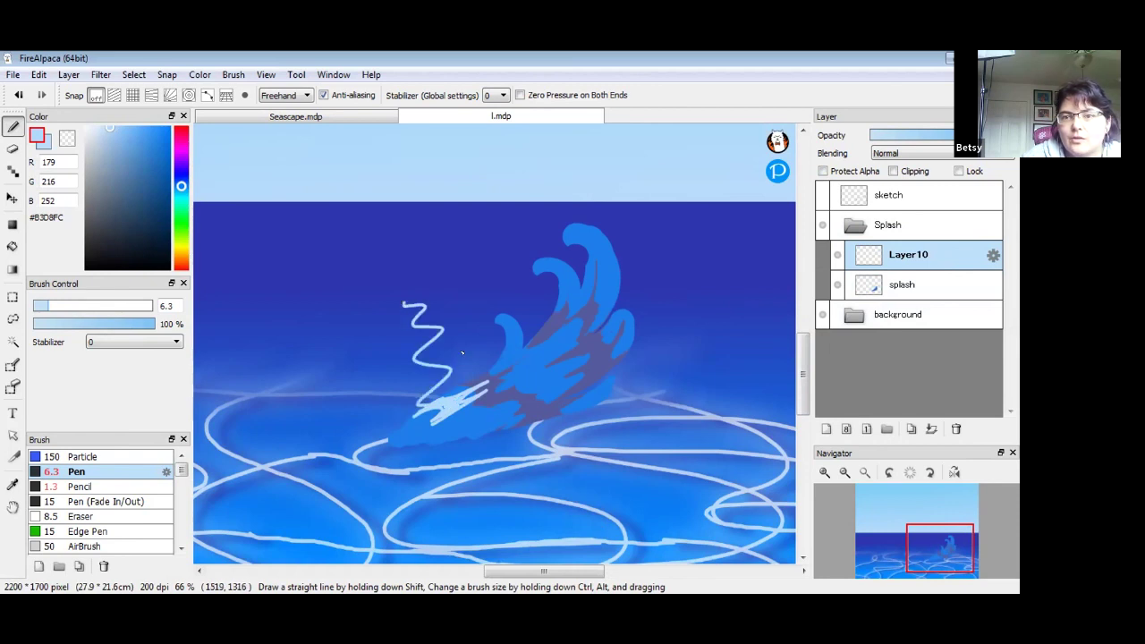
left_click(893, 170)
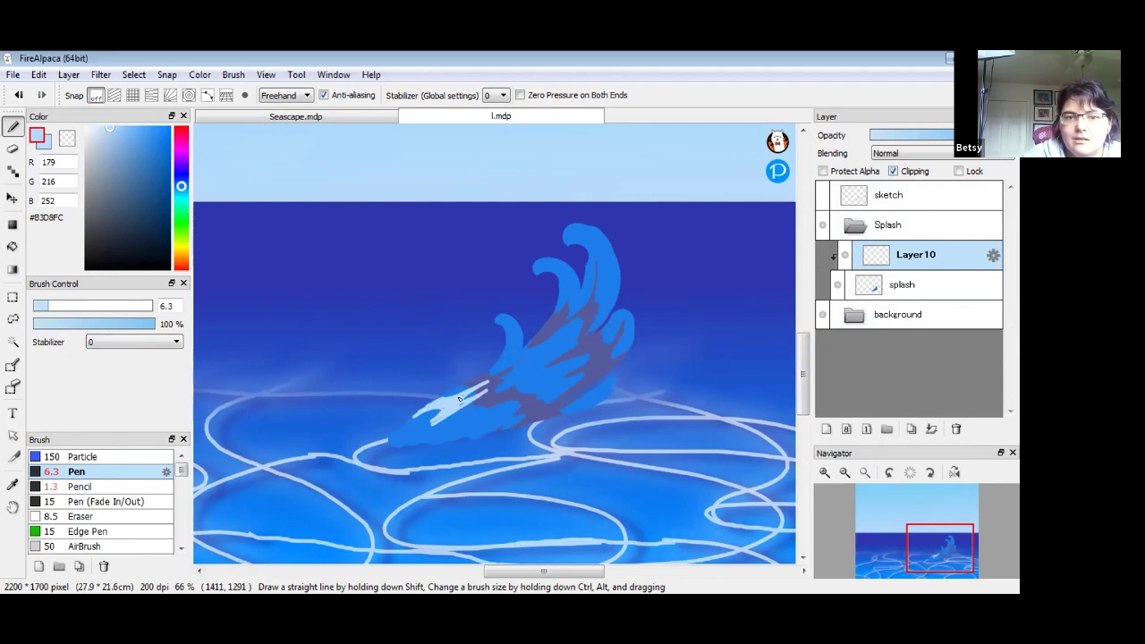
- Paint light-blue highlight streaks following the water's flow across the base, middle and upper body of the splash
mouse_move(508, 395)
left_mouse_down()
mouse_move(463, 420)
mouse_move(530, 405)
left_mouse_up()
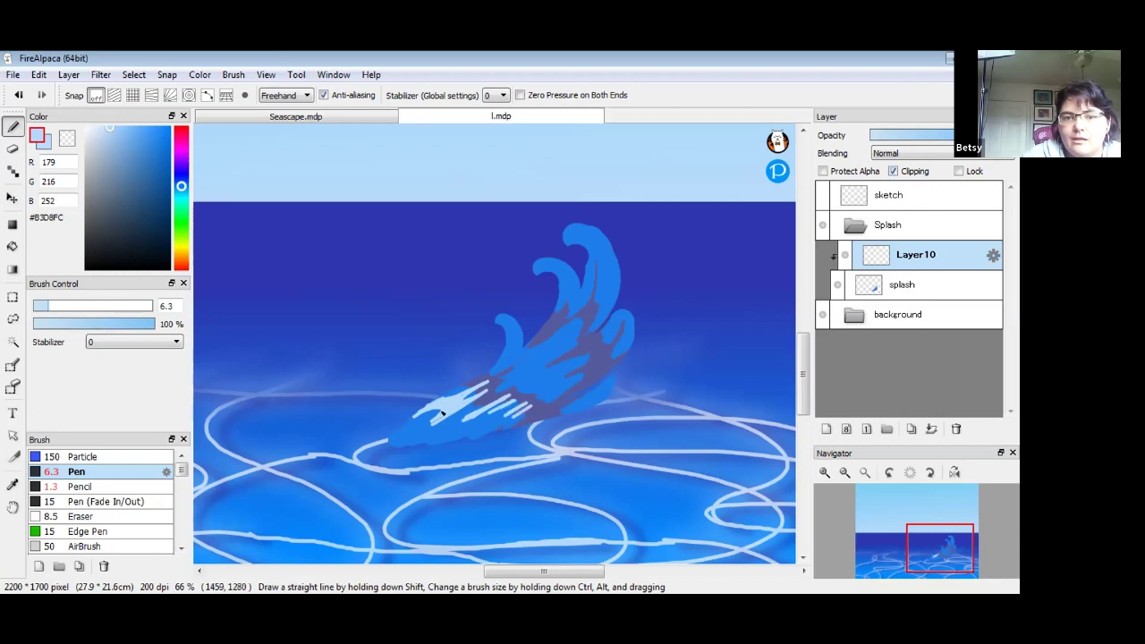
left_click_drag(439, 399, 411, 414)
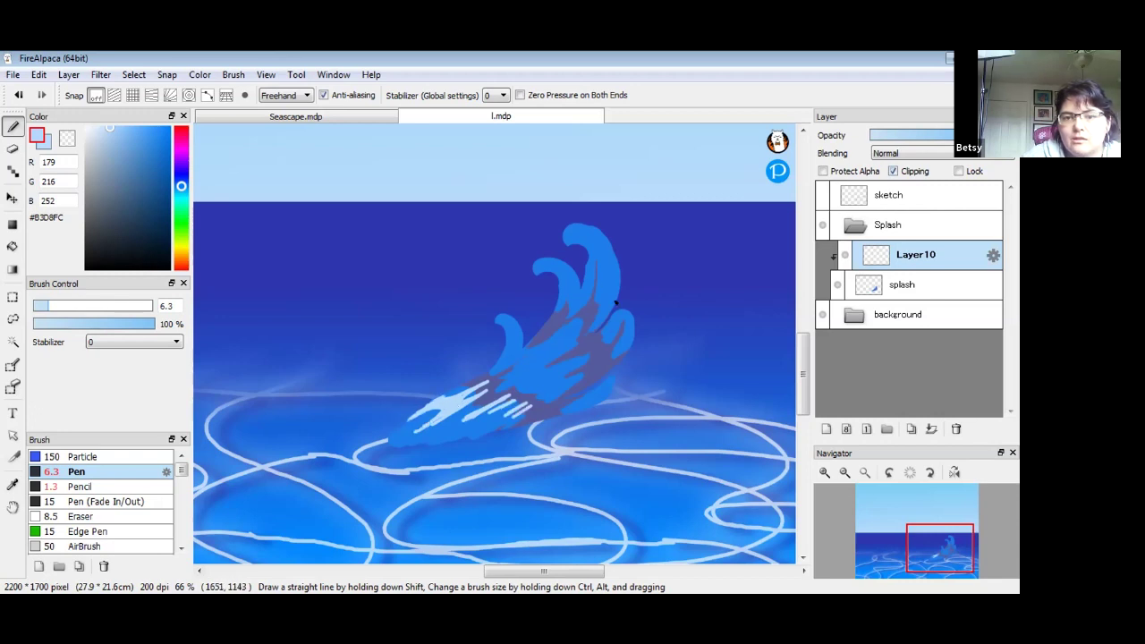
mouse_move(555, 308)
left_mouse_down()
mouse_move(509, 357)
mouse_move(564, 308)
mouse_move(540, 343)
left_mouse_up()
mouse_move(586, 289)
left_mouse_down()
mouse_move(542, 358)
mouse_move(562, 363)
left_mouse_up()
left_click_drag(598, 312, 557, 367)
left_click_drag(609, 318, 564, 370)
mouse_move(617, 322)
left_mouse_down()
mouse_move(572, 376)
mouse_move(599, 356)
mouse_move(594, 374)
mouse_move(606, 377)
left_mouse_up()
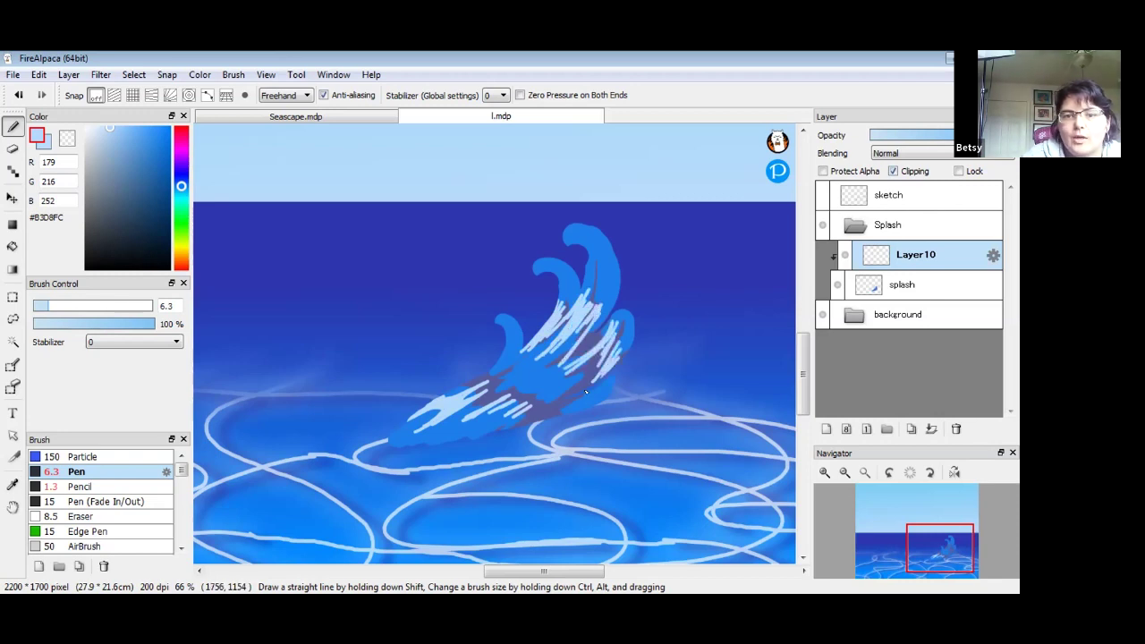
- Break up the highlights on the splash's upper body with strokes of the splash's bright blue #1E7EEC
left_click(526, 367, "alt")
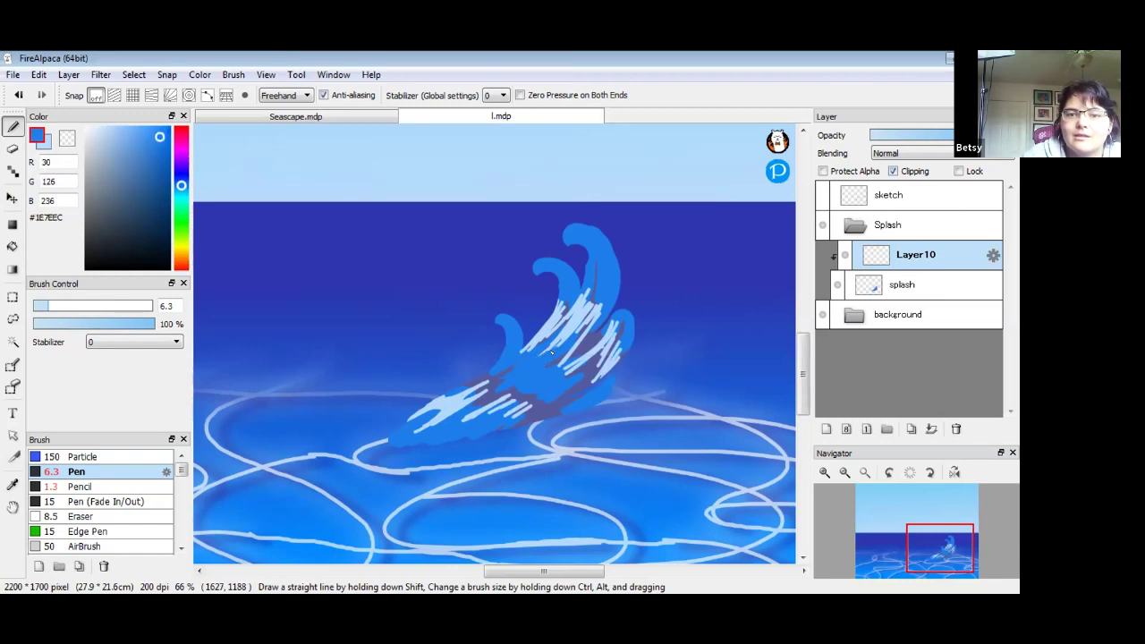
mouse_move(587, 290)
left_mouse_down()
mouse_move(574, 358)
mouse_move(546, 375)
mouse_move(589, 345)
mouse_move(568, 372)
left_mouse_up()
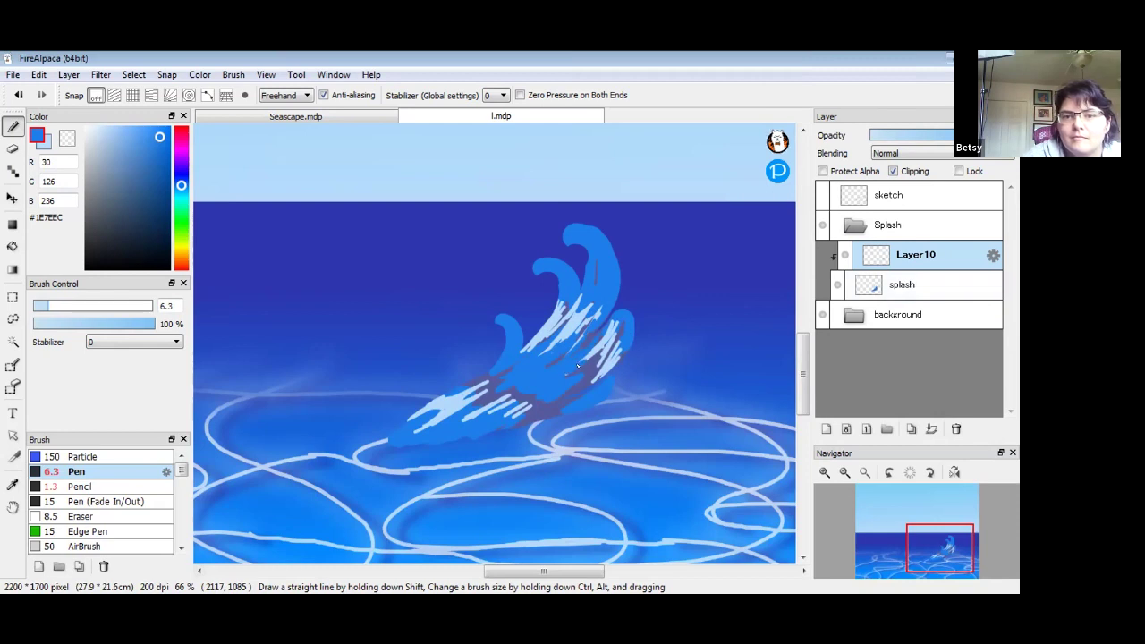
left_click_drag(605, 352, 590, 367)
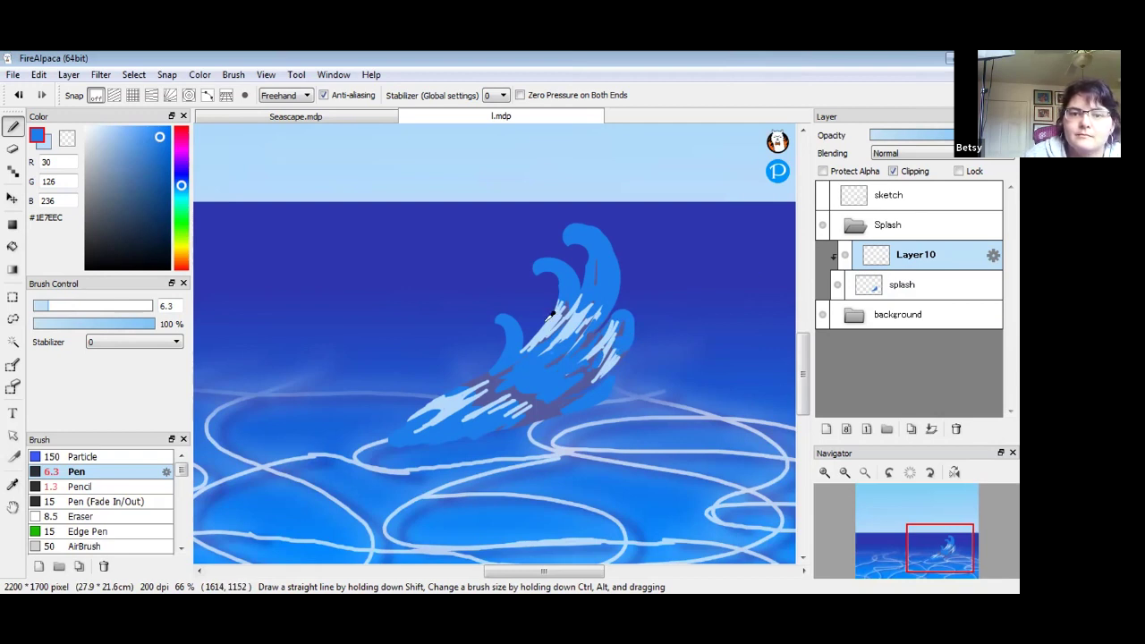
- Swap back to light blue #B3D8FC and add highlight streaks along the three curled tips facing left
key("x")
left_click_drag(499, 331, 513, 354)
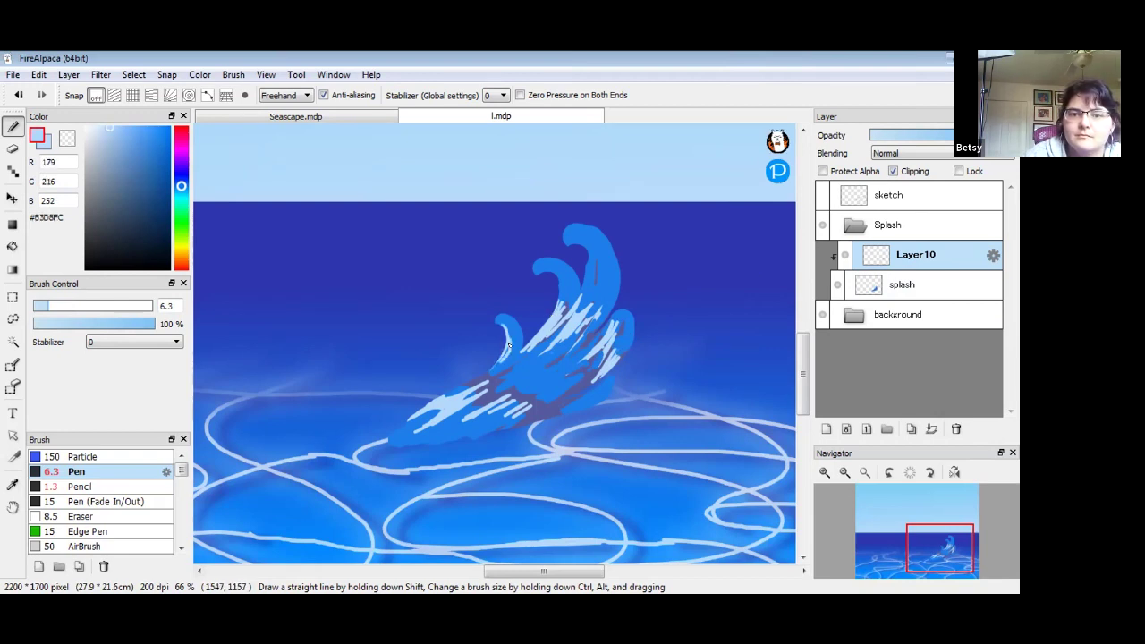
mouse_move(590, 246)
left_mouse_down()
mouse_move(587, 284)
mouse_move(563, 290)
left_mouse_up()
mouse_move(610, 248)
left_mouse_down()
mouse_move(605, 288)
mouse_move(592, 276)
mouse_move(606, 266)
left_mouse_up()
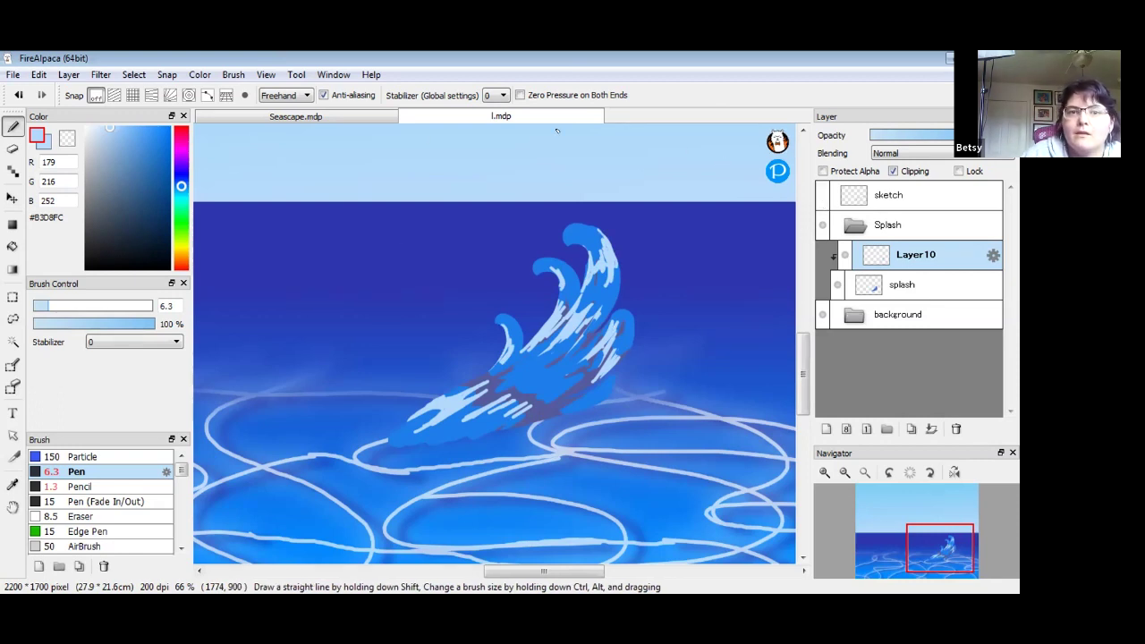
- Compare with the finished wave in Seascape.mdp, and view the l.mdp highlight layer with clipping off and on again
left_click(353, 119)
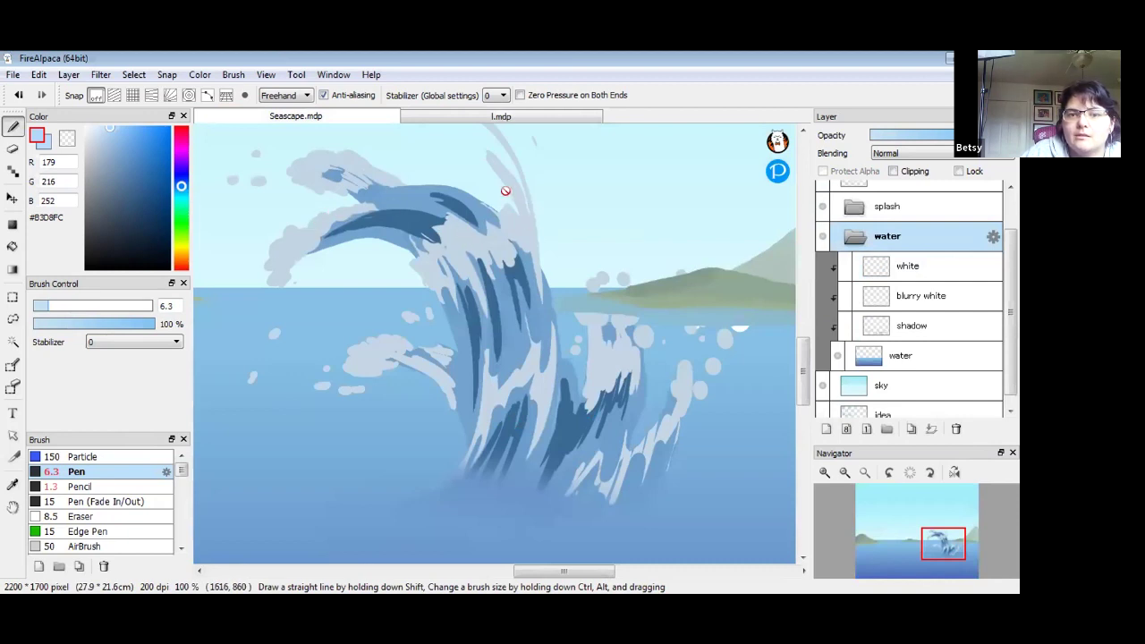
left_click(462, 117)
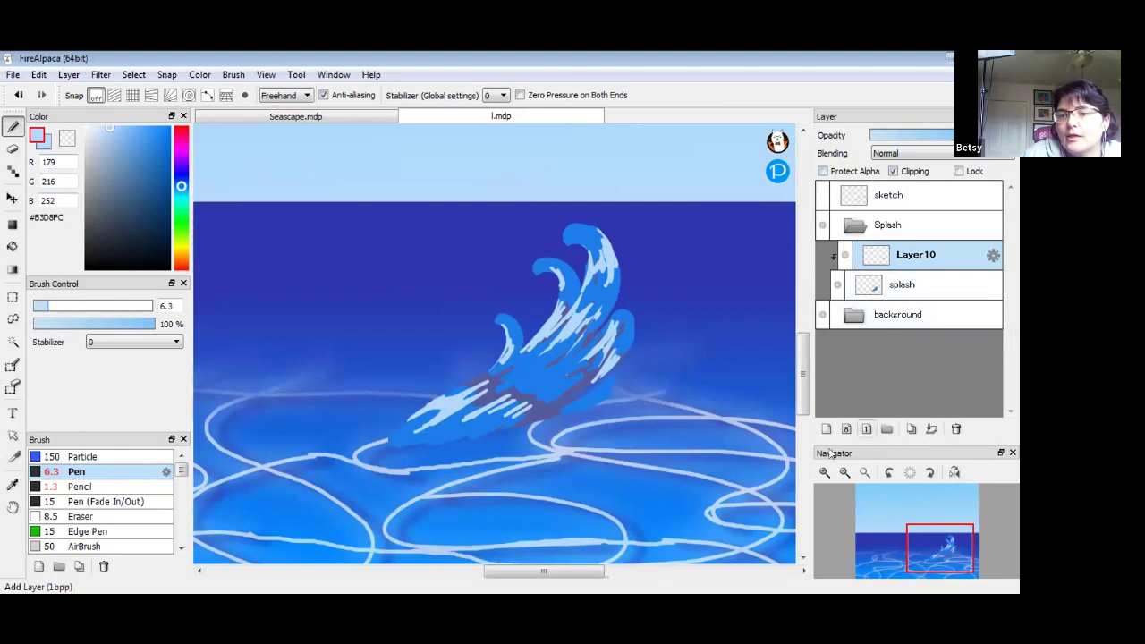
left_click(893, 171)
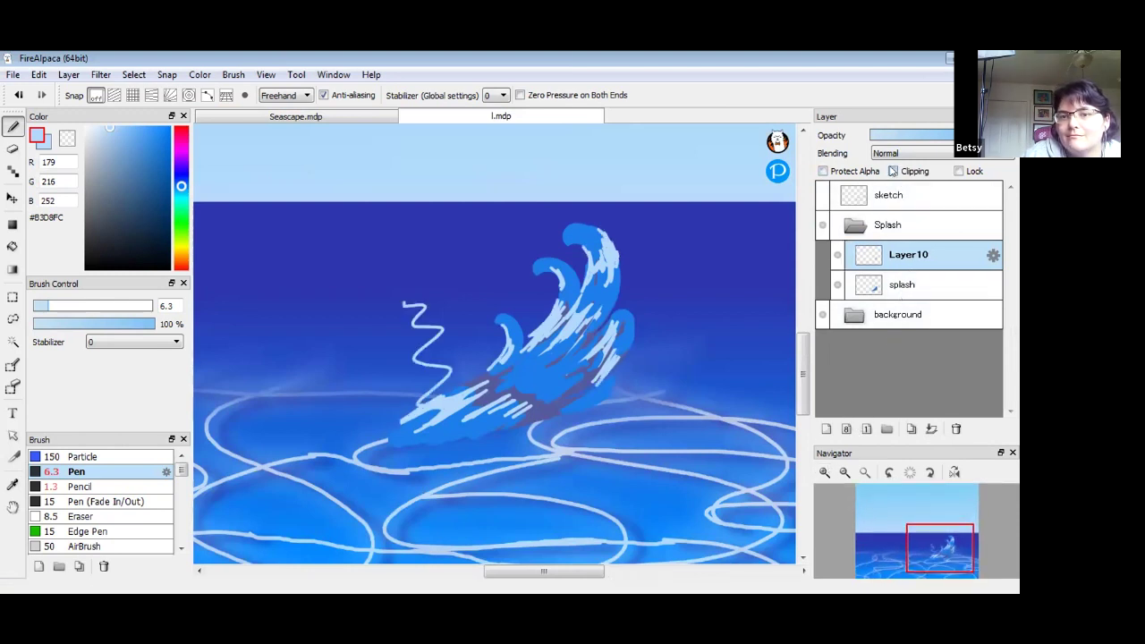
left_click(892, 171)
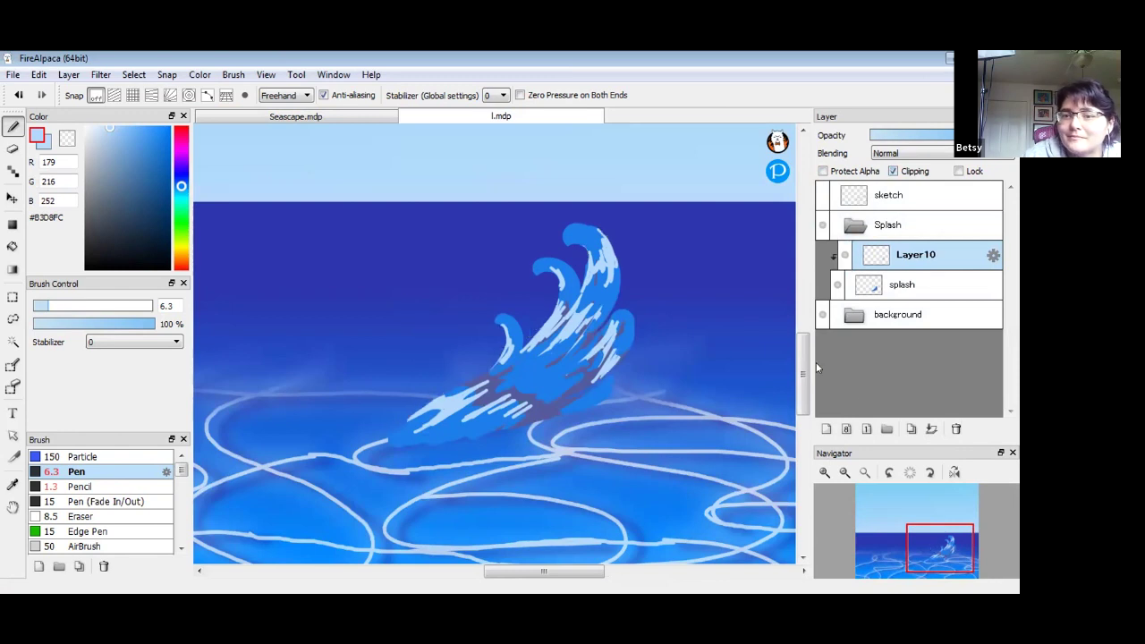
- On a new unclipped layer above the highlights, paint light-blue foam over the tallest curl with a brush size of 12.8
left_click(825, 428)
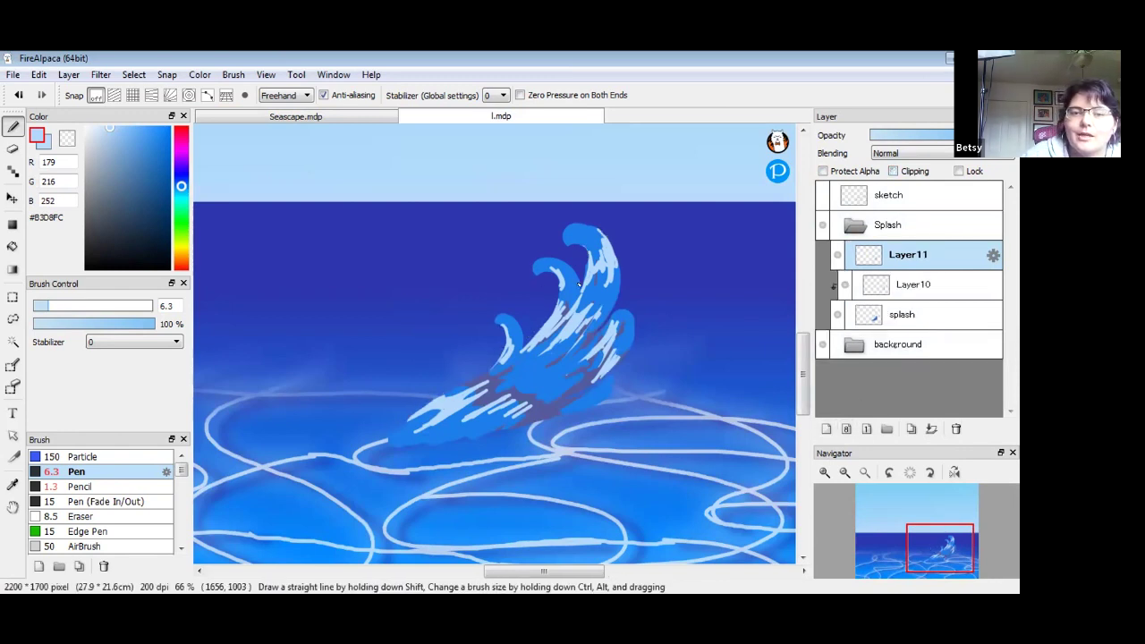
left_click_drag(56, 306, 63, 306)
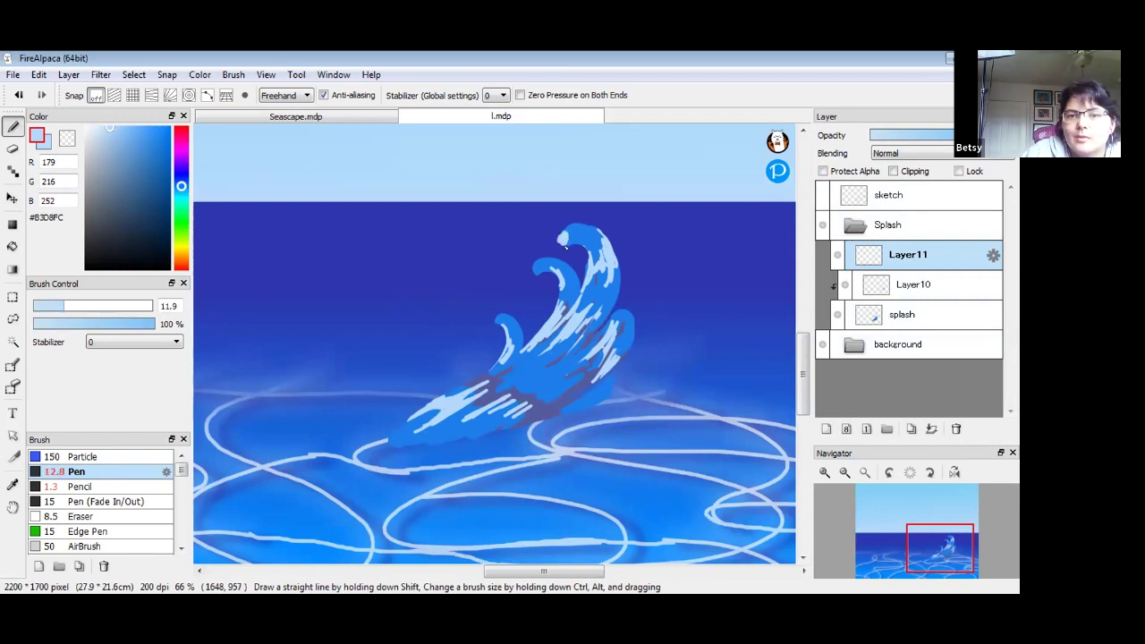
mouse_move(575, 236)
left_mouse_down()
mouse_move(587, 237)
mouse_move(567, 249)
mouse_move(598, 251)
left_mouse_up()
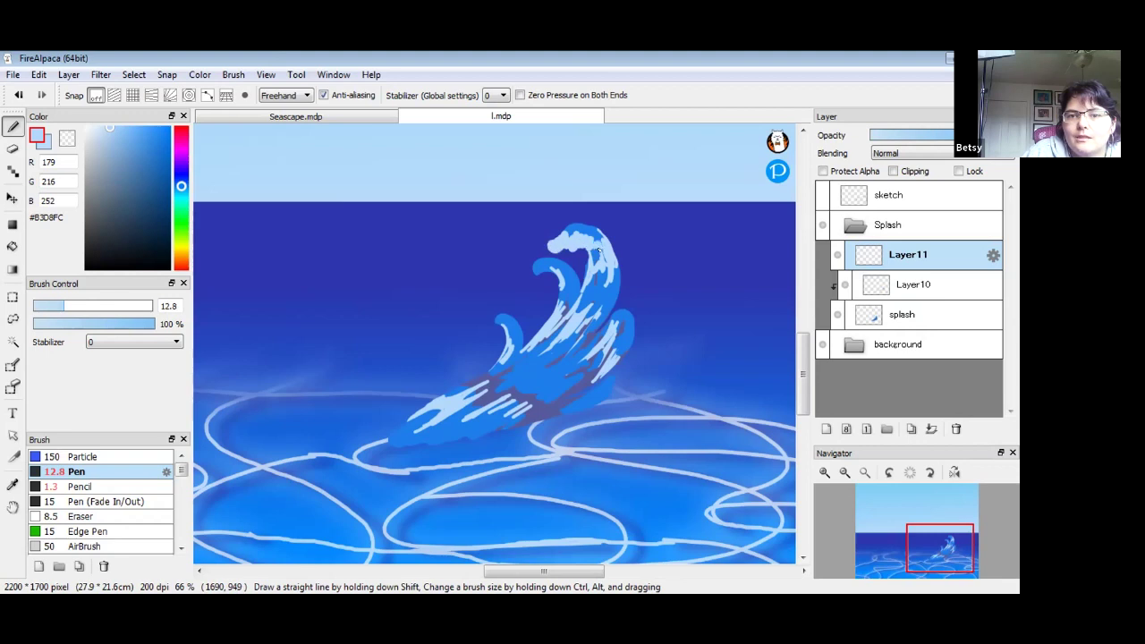
- Paint light-blue foam on the remaining curled tips and dab small round droplets beside the left-facing curls
left_click(532, 233)
mouse_move(526, 272)
left_mouse_down()
mouse_move(520, 281)
mouse_move(533, 299)
mouse_move(466, 317)
left_mouse_up()
left_click(454, 310)
left_click(453, 331)
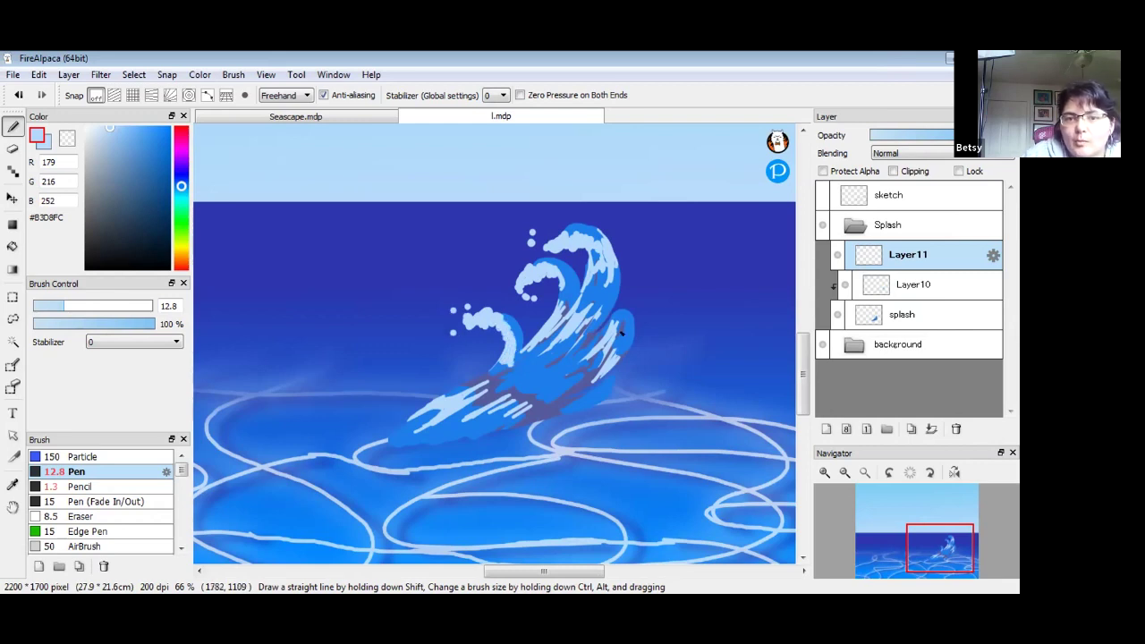
mouse_move(604, 305)
left_mouse_down()
mouse_move(633, 285)
mouse_move(634, 325)
mouse_move(647, 313)
mouse_move(619, 365)
left_mouse_up()
left_click_drag(649, 325, 640, 305)
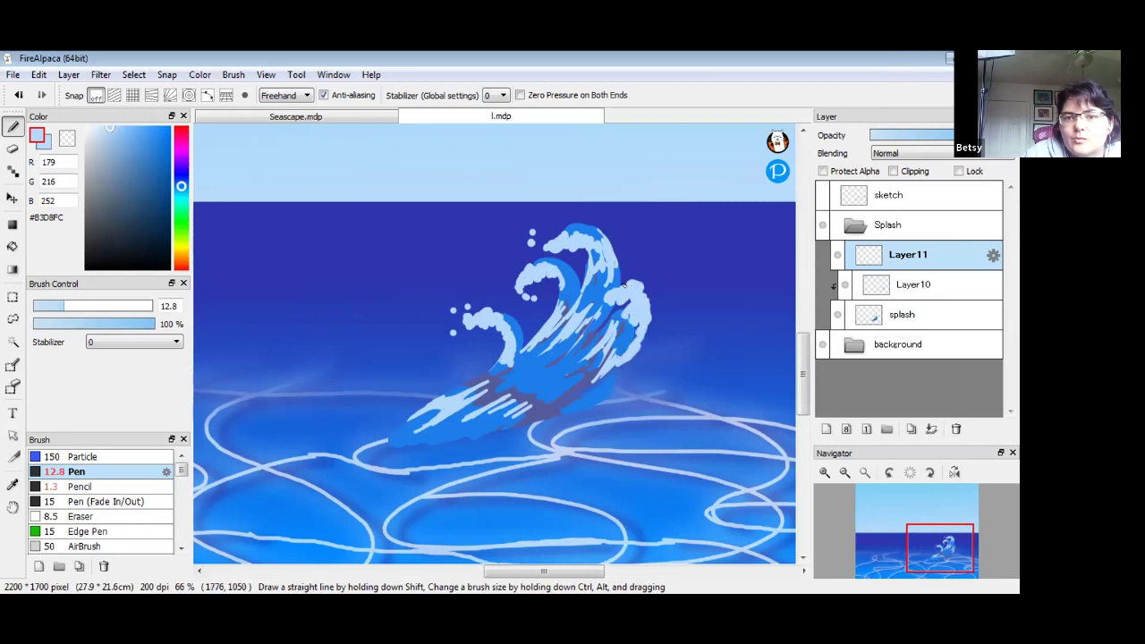
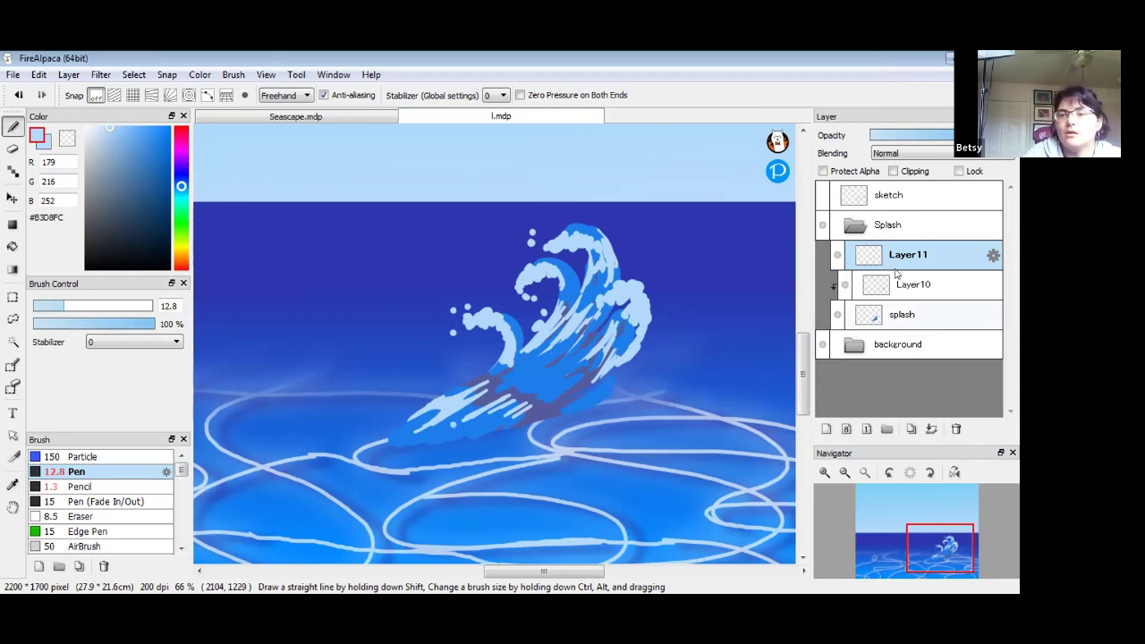
- Fade the base of the splash and its highlight streaks into the sea with the 367 px Eraser (Soft) at 13 % opacity
left_click(13, 151)
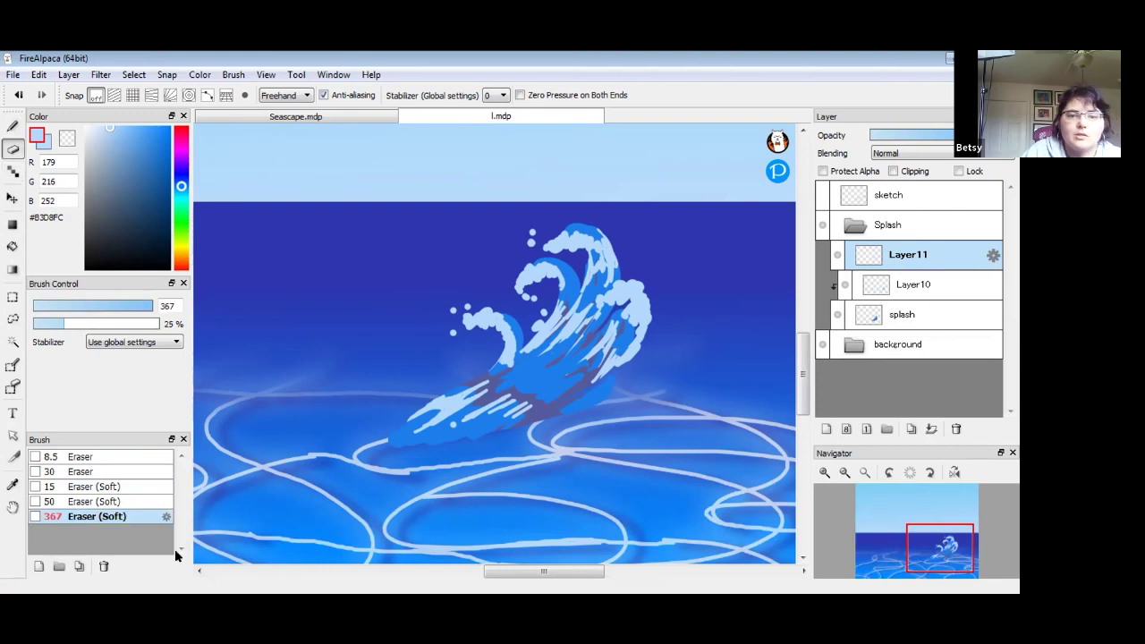
left_click(901, 320)
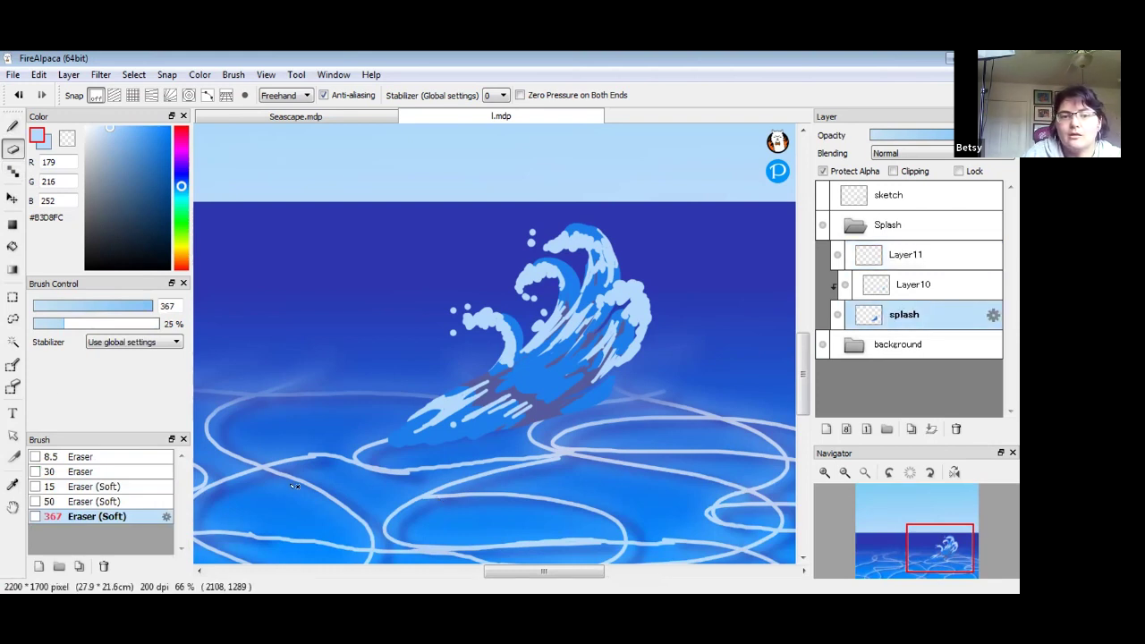
mouse_move(54, 324)
left_mouse_down()
mouse_move(42, 324)
mouse_move(63, 318)
left_mouse_up()
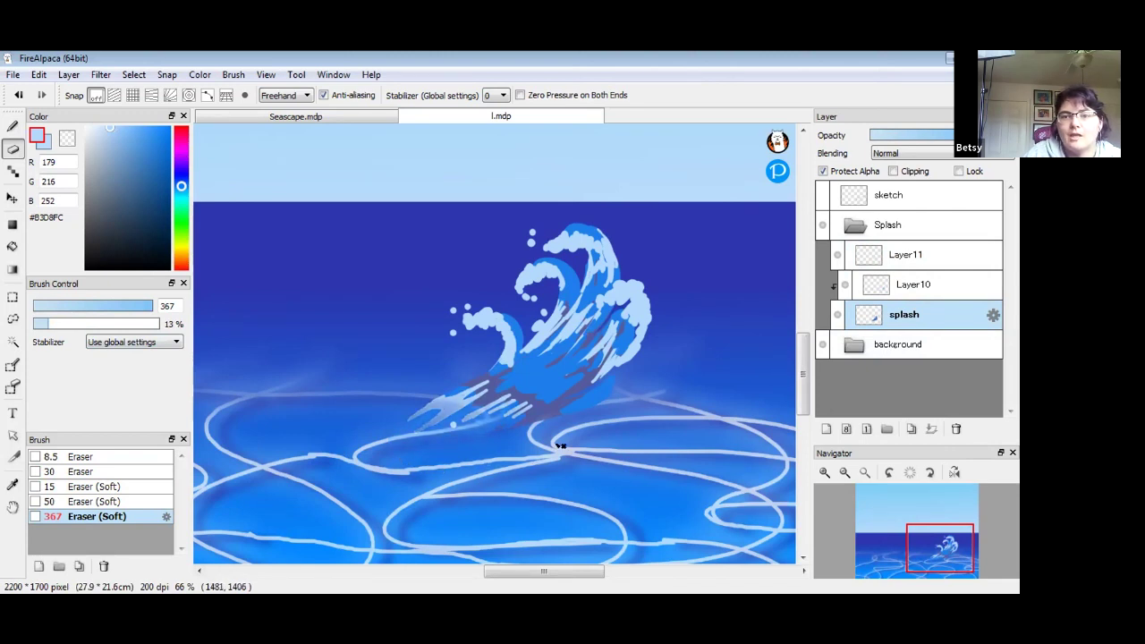
left_click(899, 286)
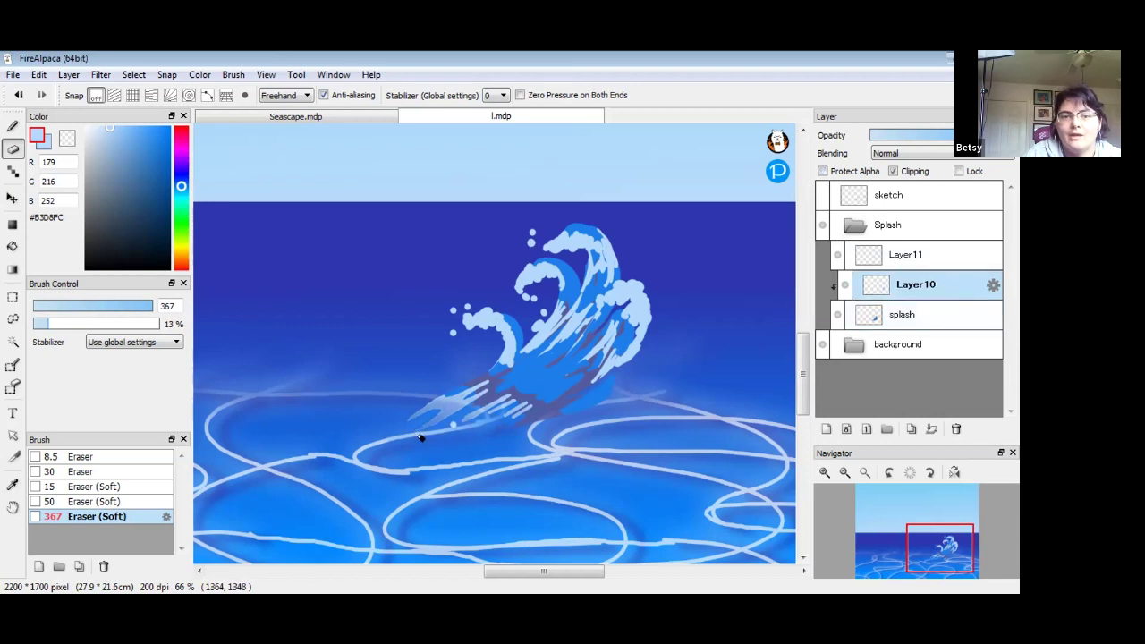
key("ctrl+Up")
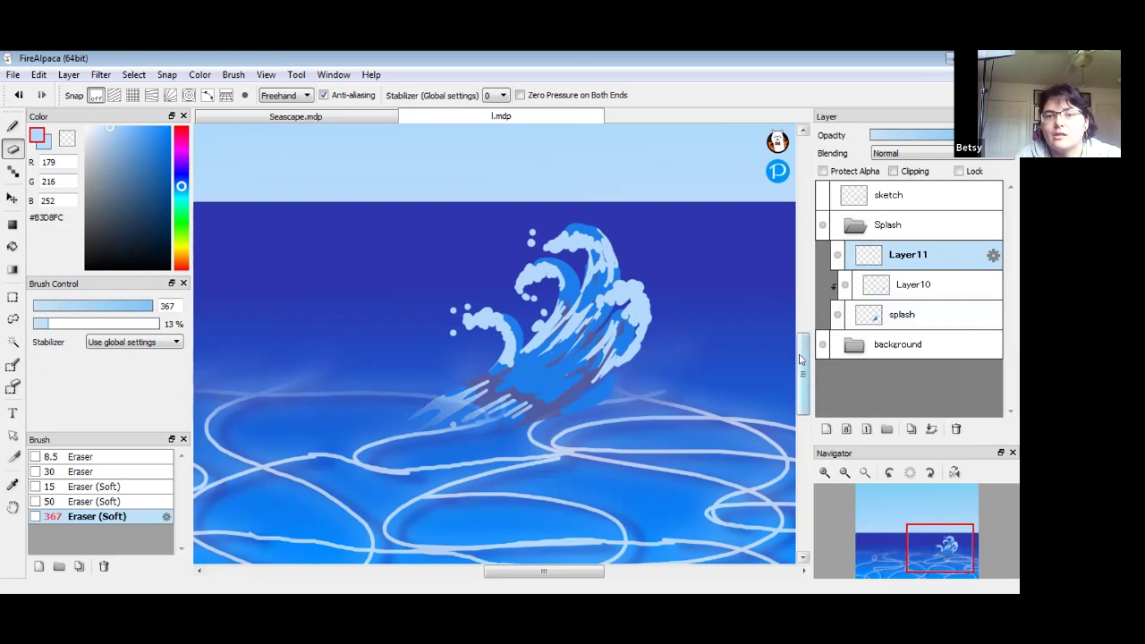
- Move the whole Splash folder up and to the right so the tallest curl rises above the horizon
scroll(800, 375, "down", 1)
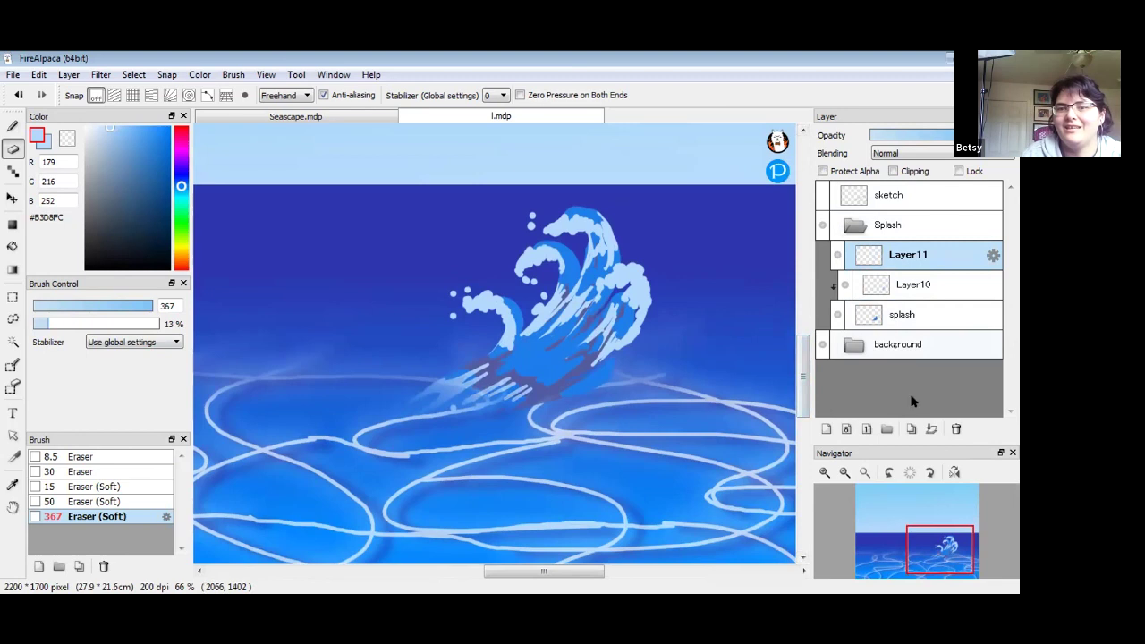
left_click(845, 472)
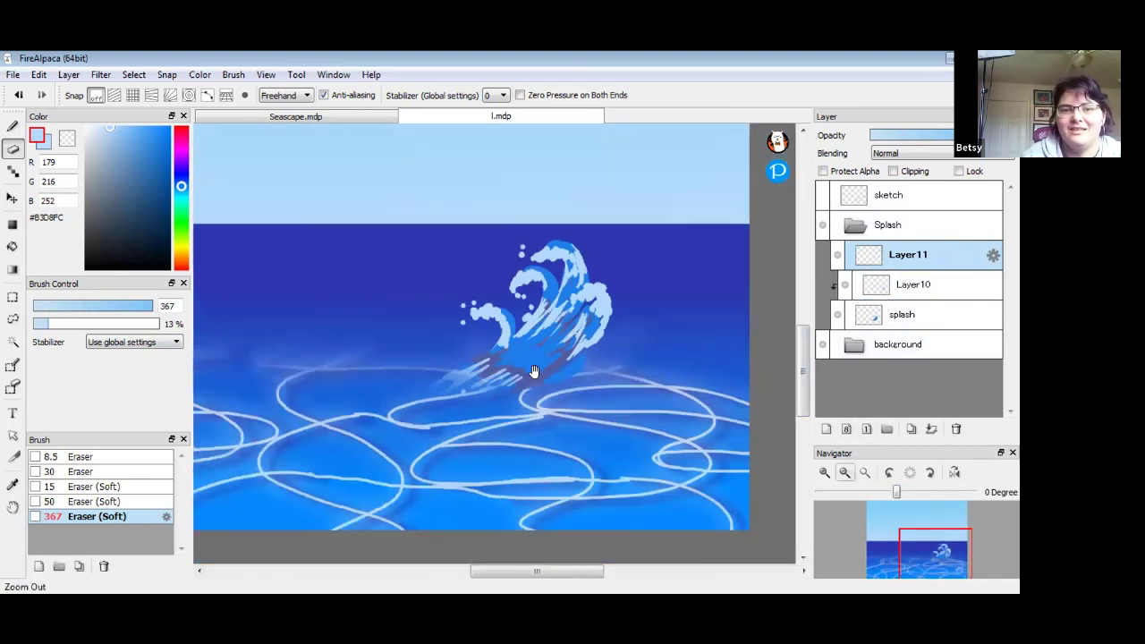
scroll(613, 401, "down", 2)
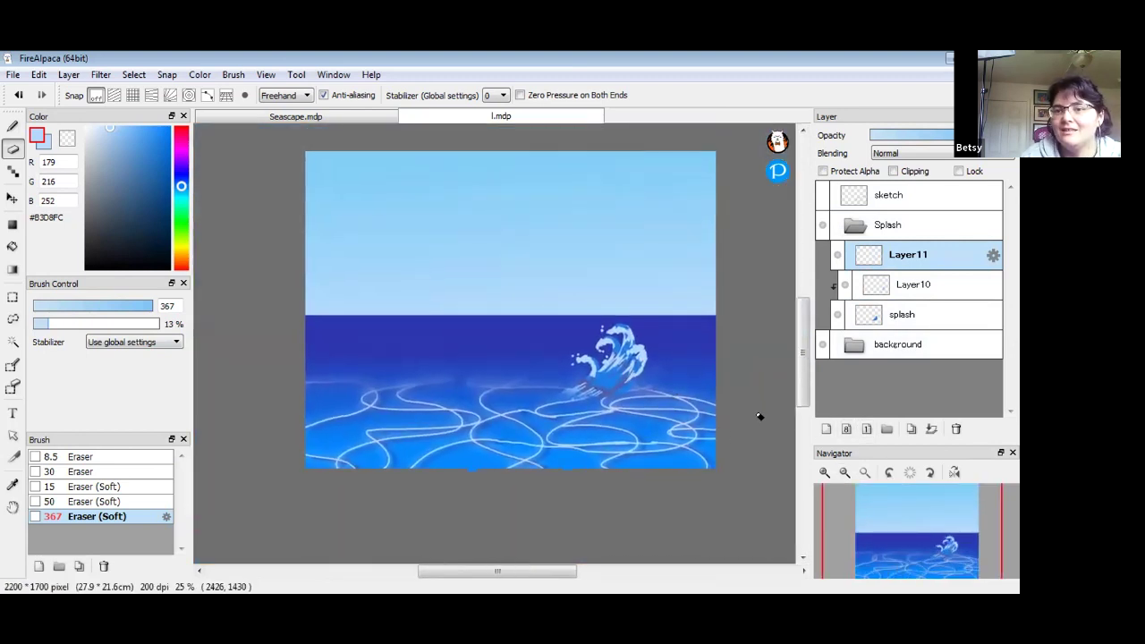
left_click(854, 226)
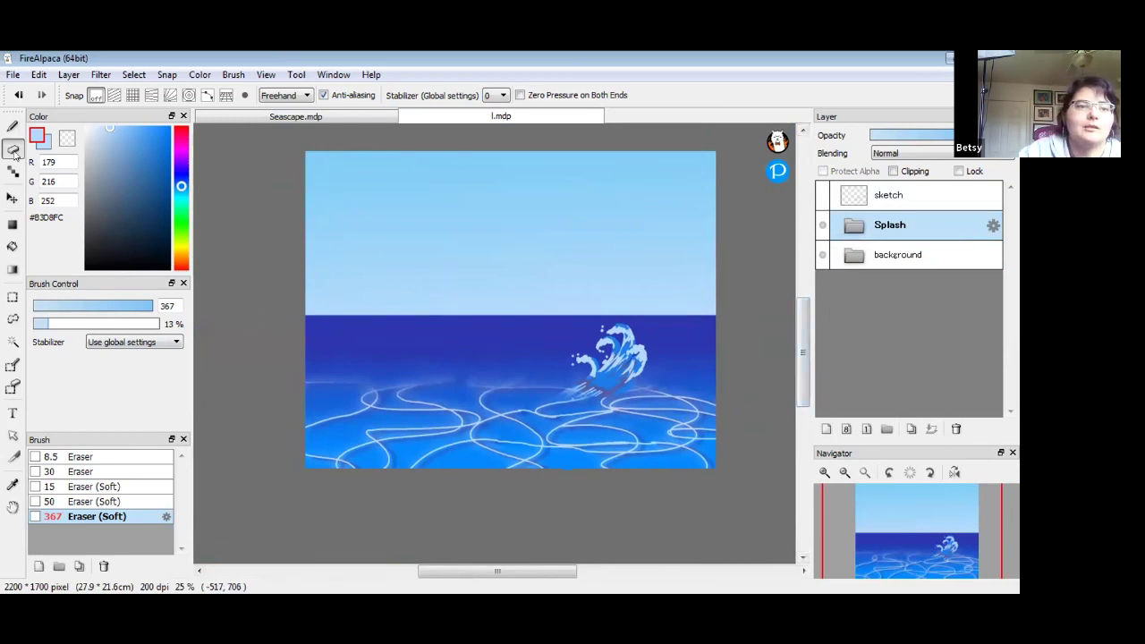
left_click(11, 200)
mouse_move(617, 369)
left_mouse_down()
mouse_move(615, 347)
mouse_move(663, 349)
mouse_move(611, 348)
mouse_move(637, 369)
left_mouse_up()
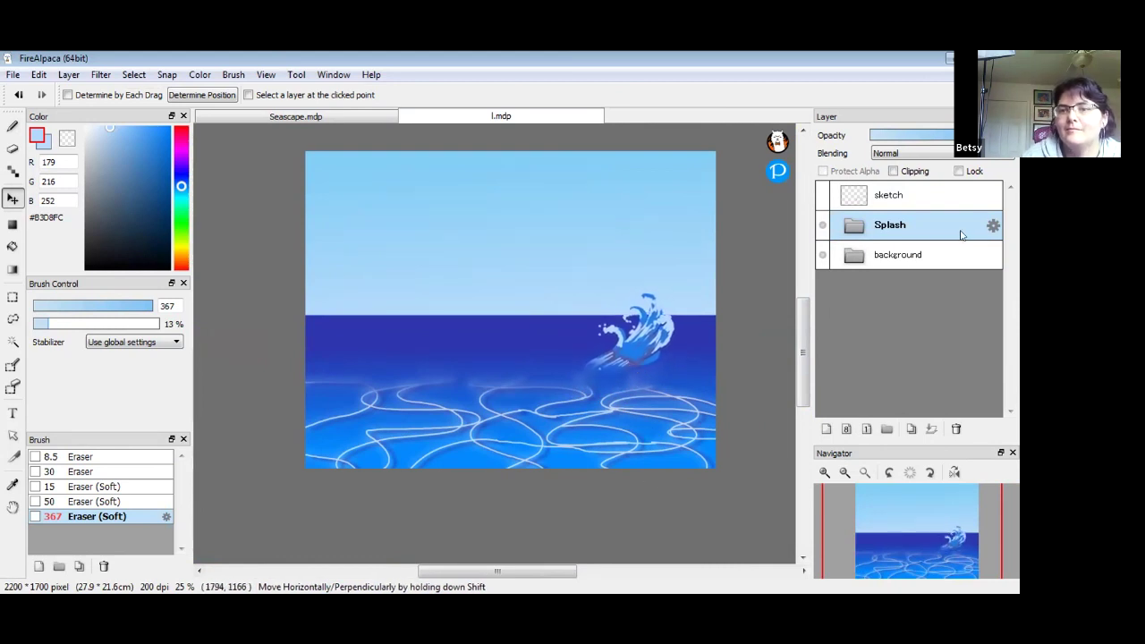
- Brighten the foam on Layer11 to near white by raising only the Brightness in Hue Saturation Brightness
left_click(854, 225)
left_click(947, 318)
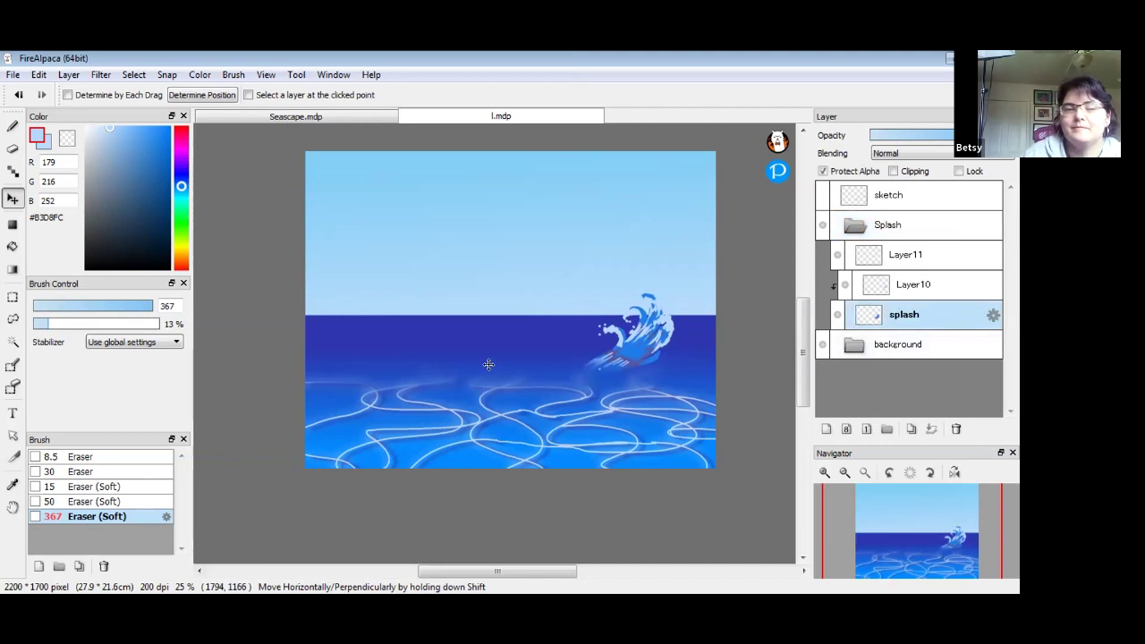
left_click(14, 150)
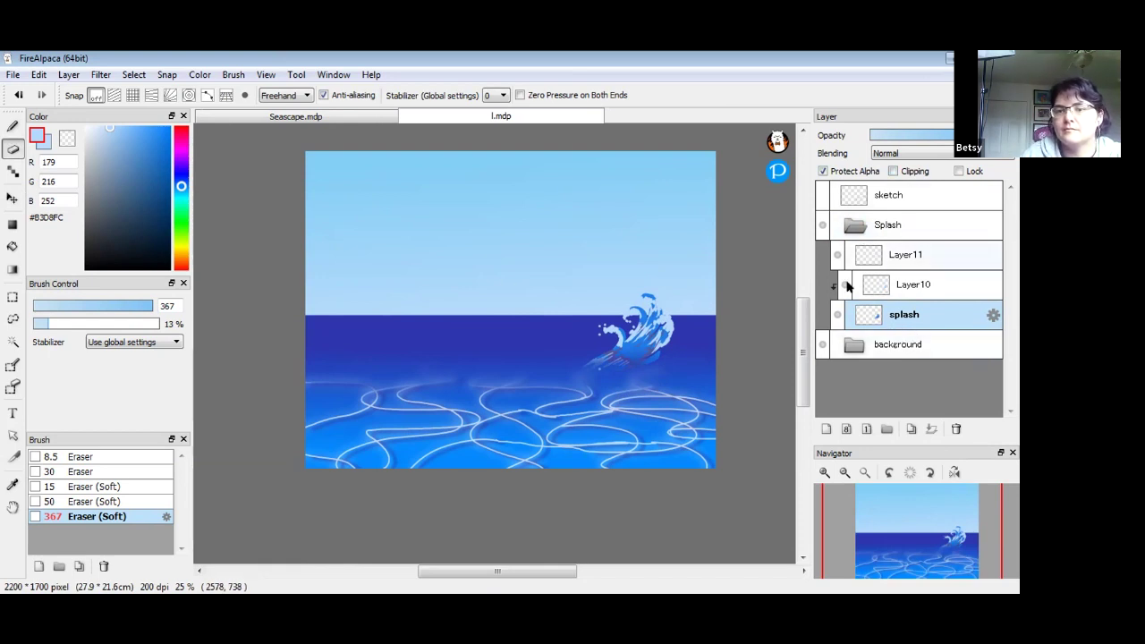
left_click(824, 471)
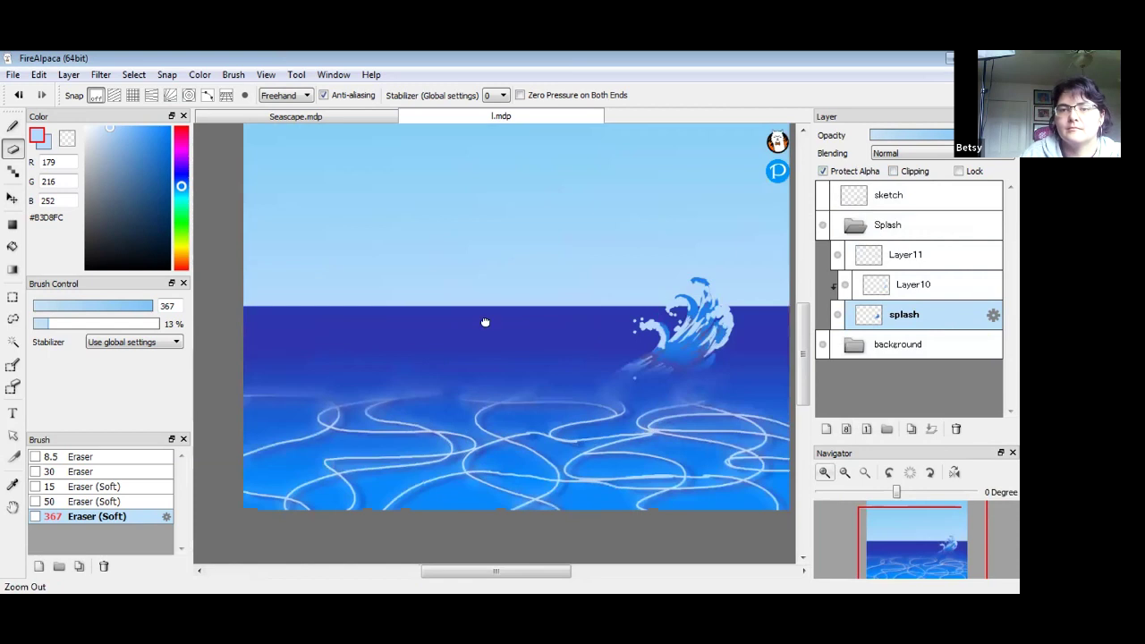
scroll(439, 358, "up", 2)
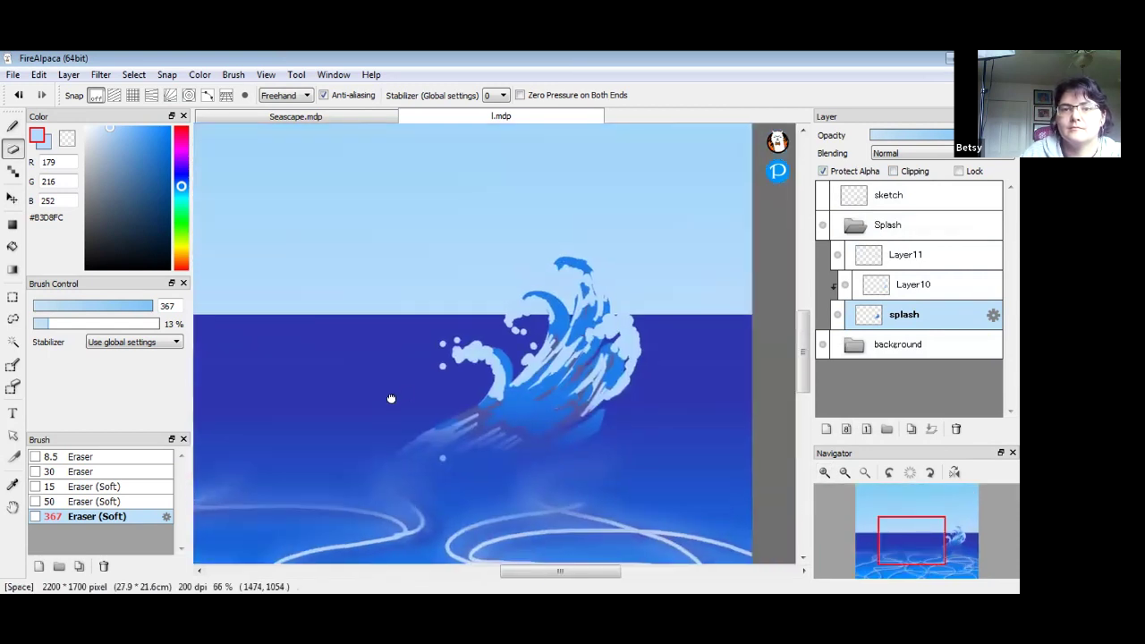
left_click(924, 260)
key("ctrl+u")
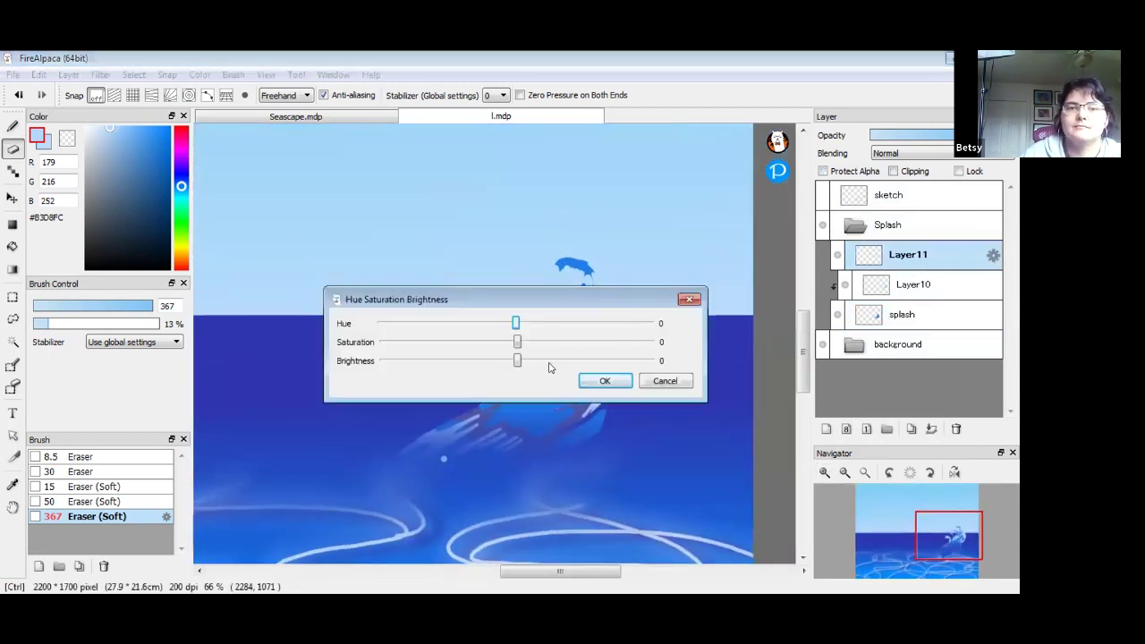
left_click_drag(533, 356, 537, 359)
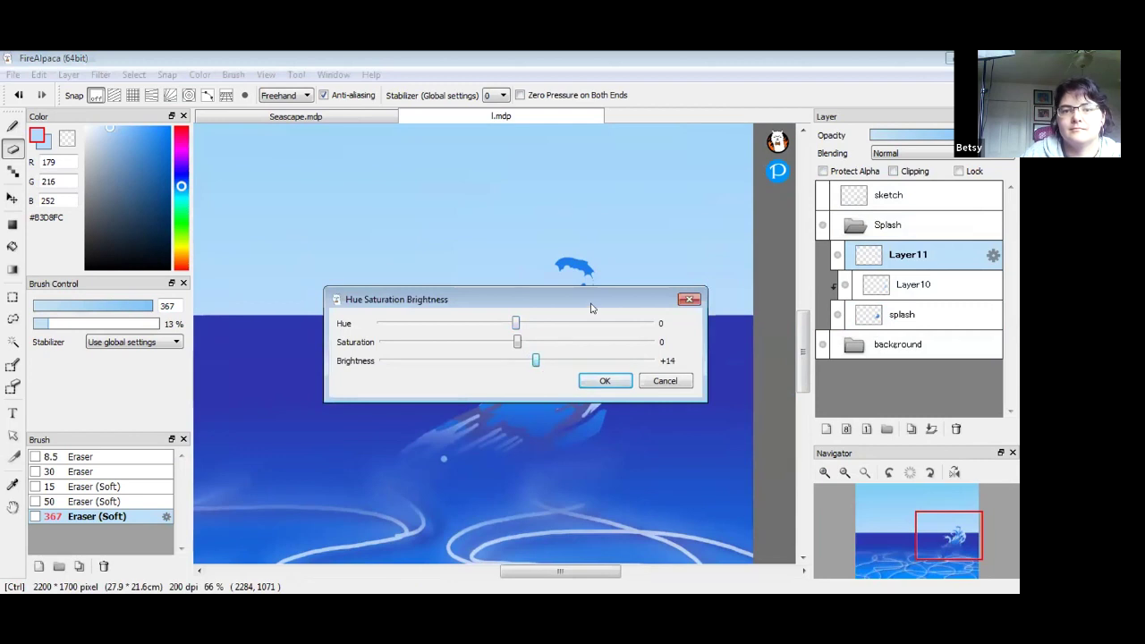
left_click_drag(590, 308, 552, 415)
left_click_drag(498, 468, 566, 473)
left_click(564, 488)
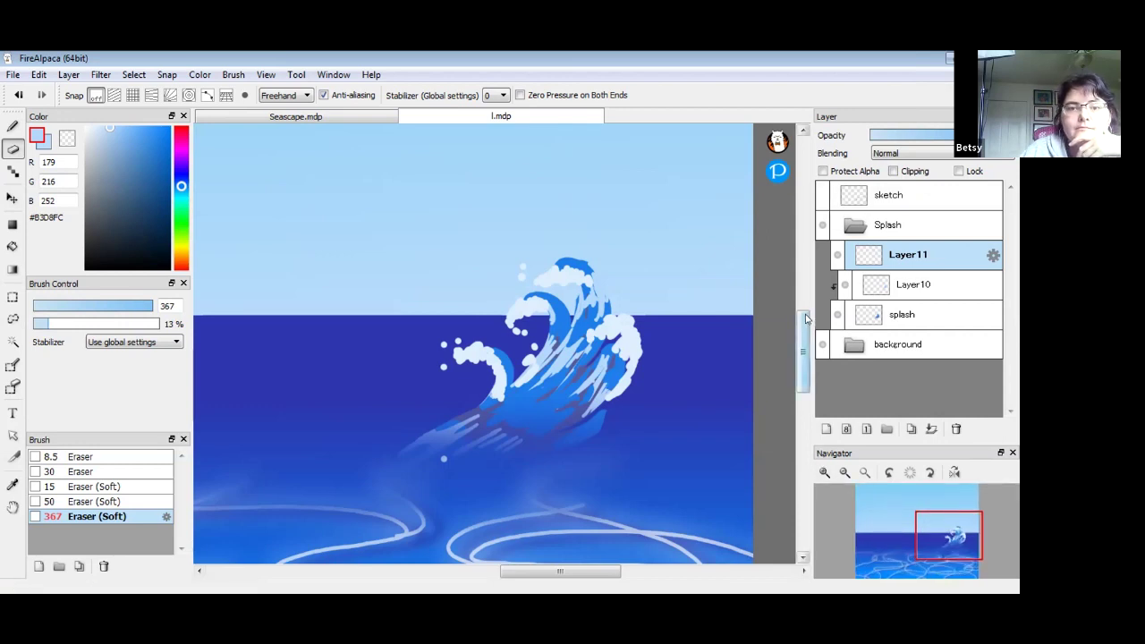
- Show the sketch layer and move its outline up and to the right so it surrounds the splash
left_click(843, 472)
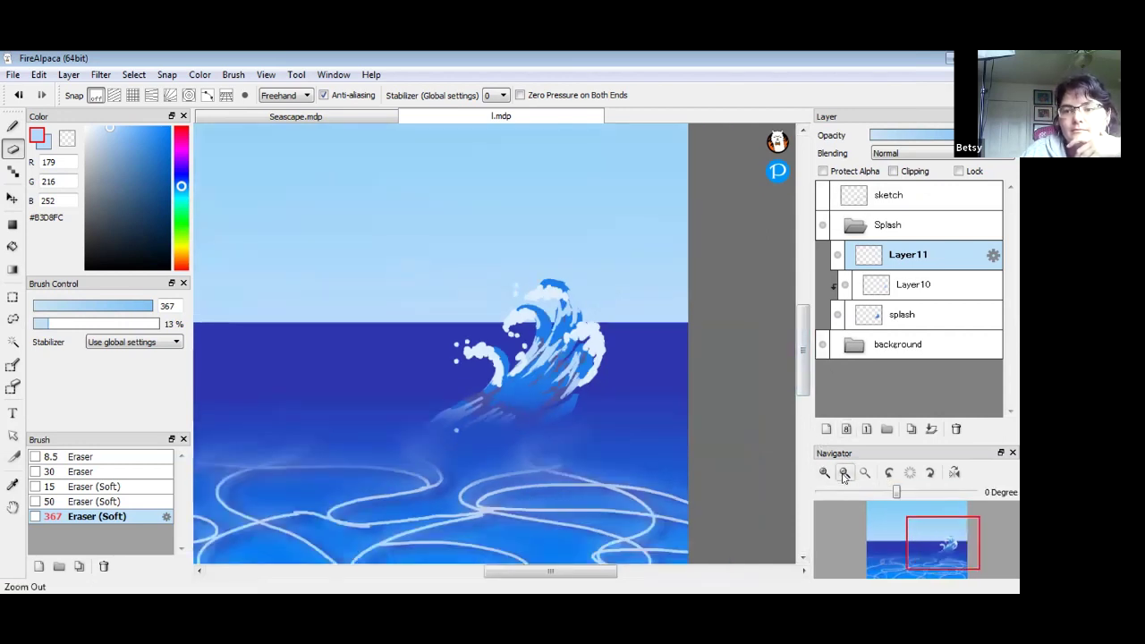
left_click(843, 472)
left_click_drag(581, 570, 531, 579)
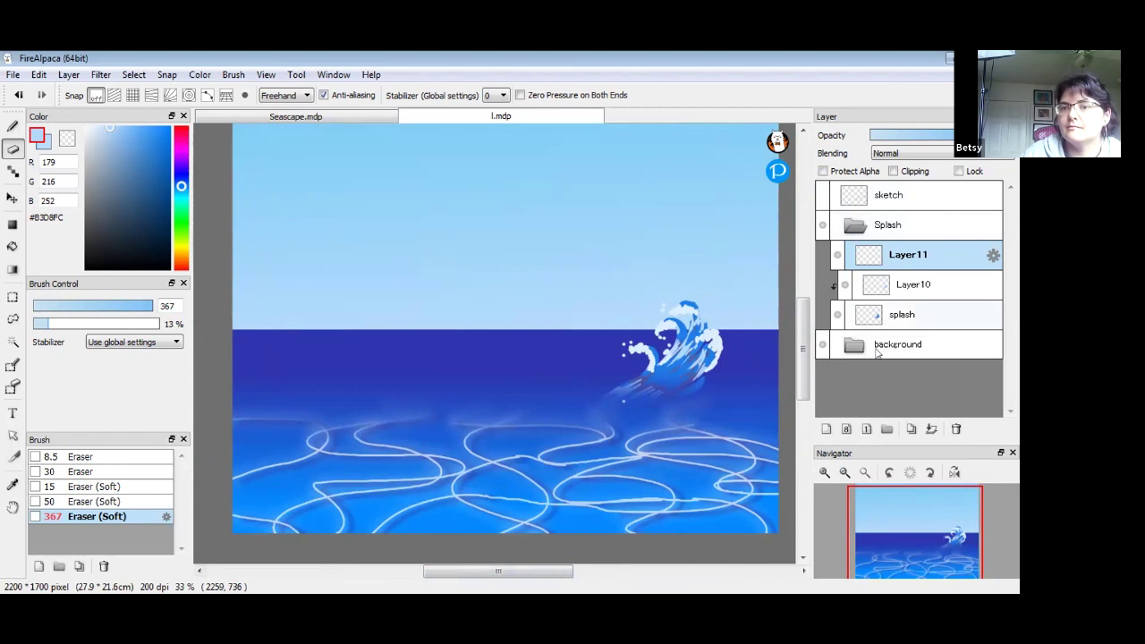
left_click_drag(802, 356, 801, 346)
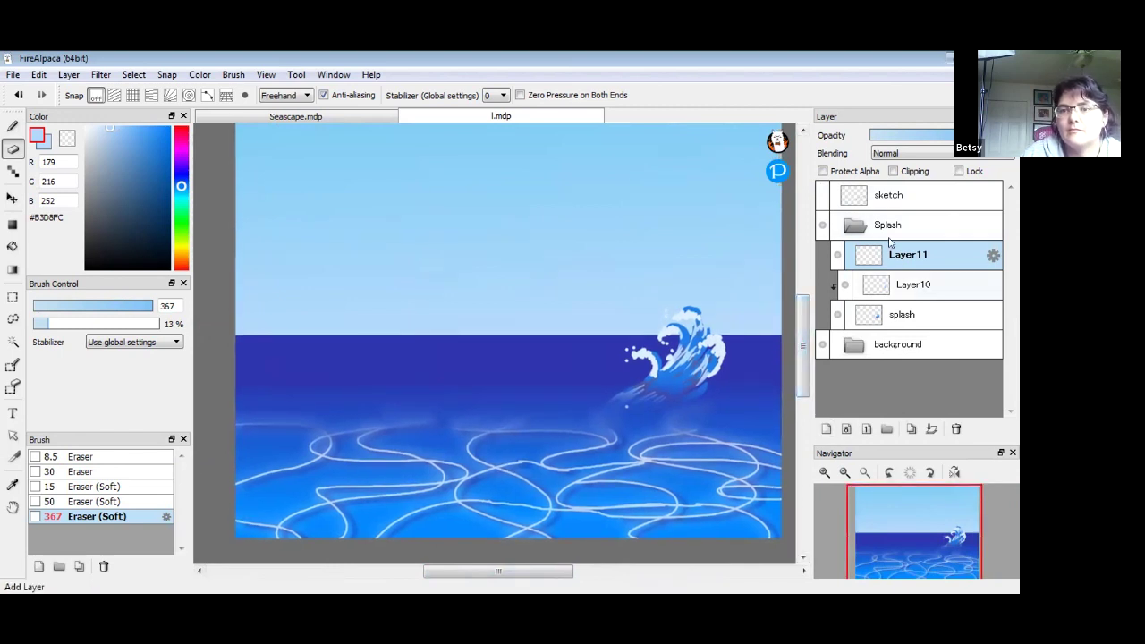
left_click(822, 196)
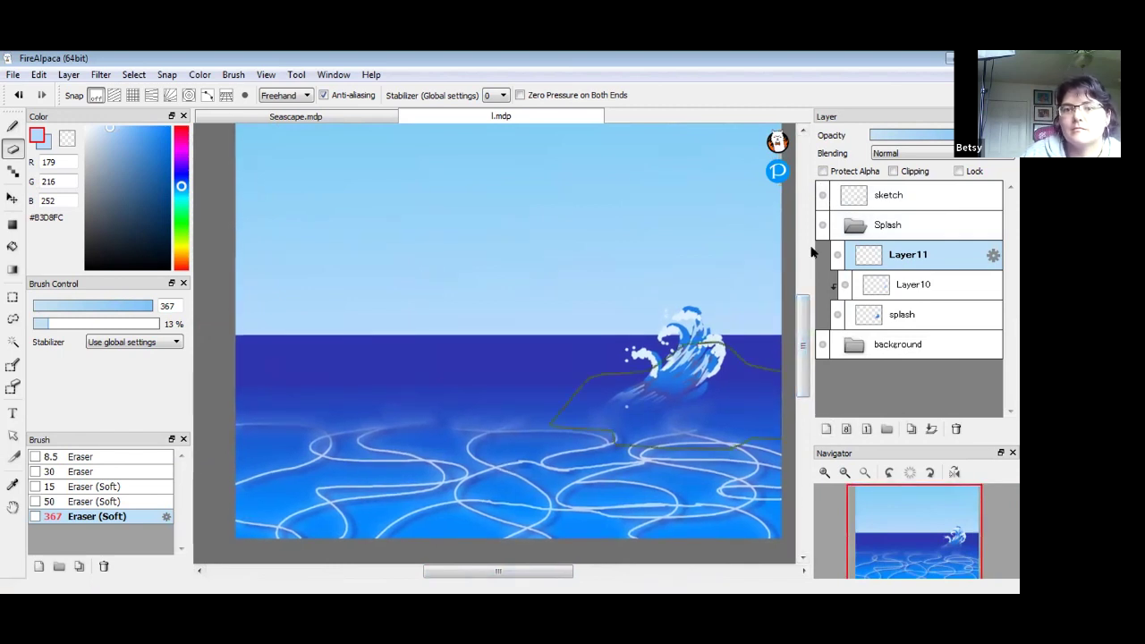
left_click(13, 197)
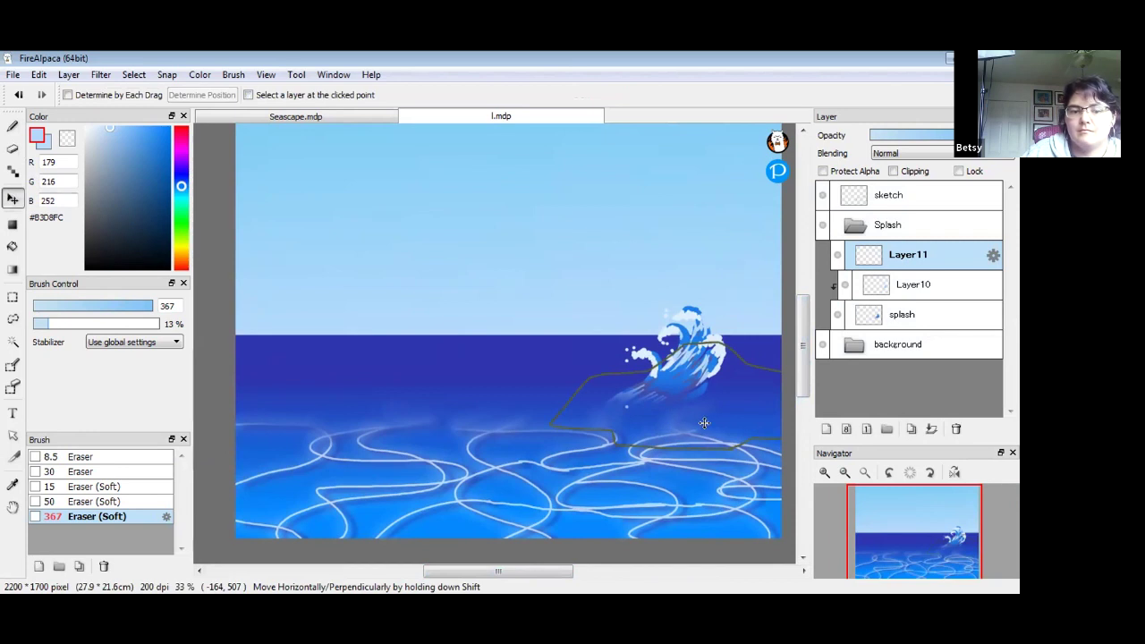
mouse_move(679, 432)
left_mouse_down()
mouse_move(748, 396)
mouse_move(727, 395)
mouse_move(720, 380)
left_mouse_up()
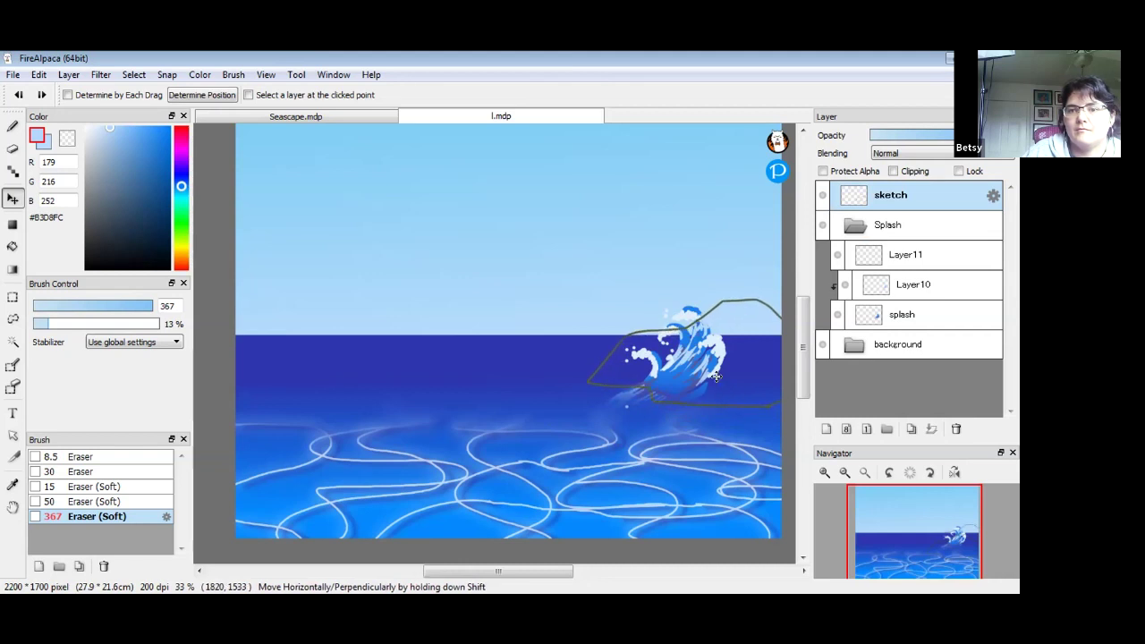
- Try Multiply blending at reduced opacity on the sketch layer, and return it to Normal at full opacity with the Splash folder collapsed
left_click(910, 154)
left_click(903, 172)
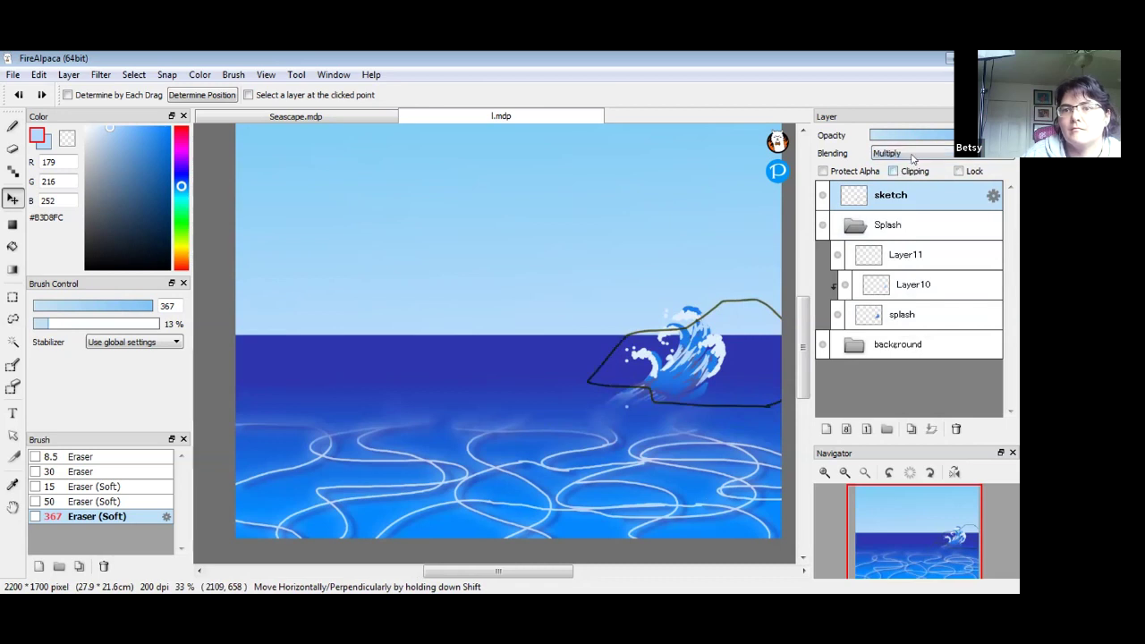
left_click(921, 135)
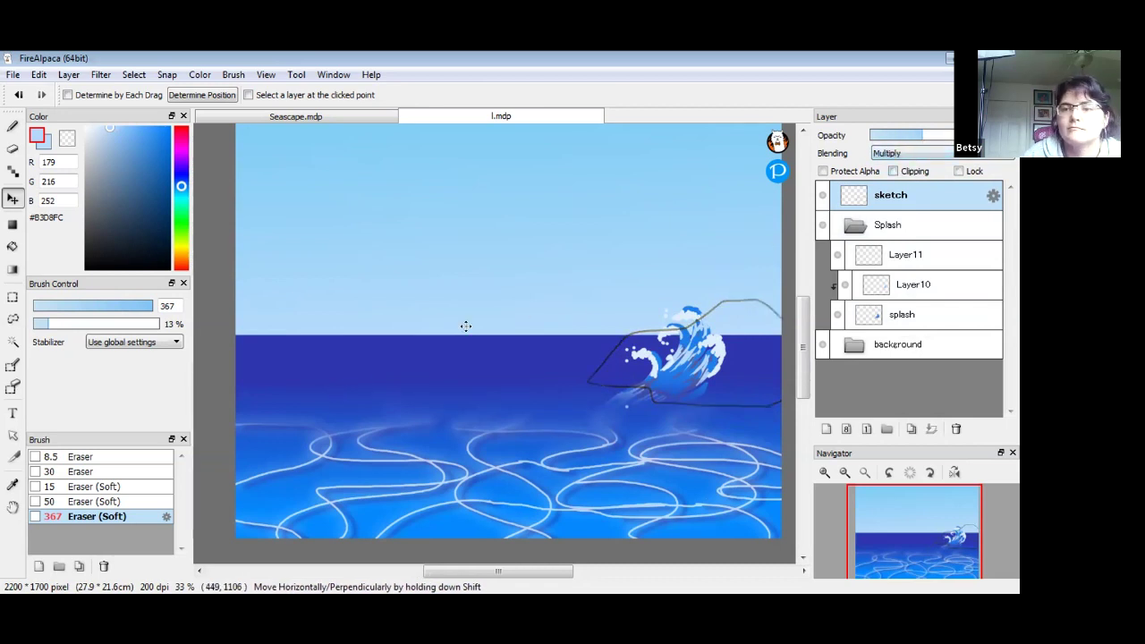
left_click(850, 224)
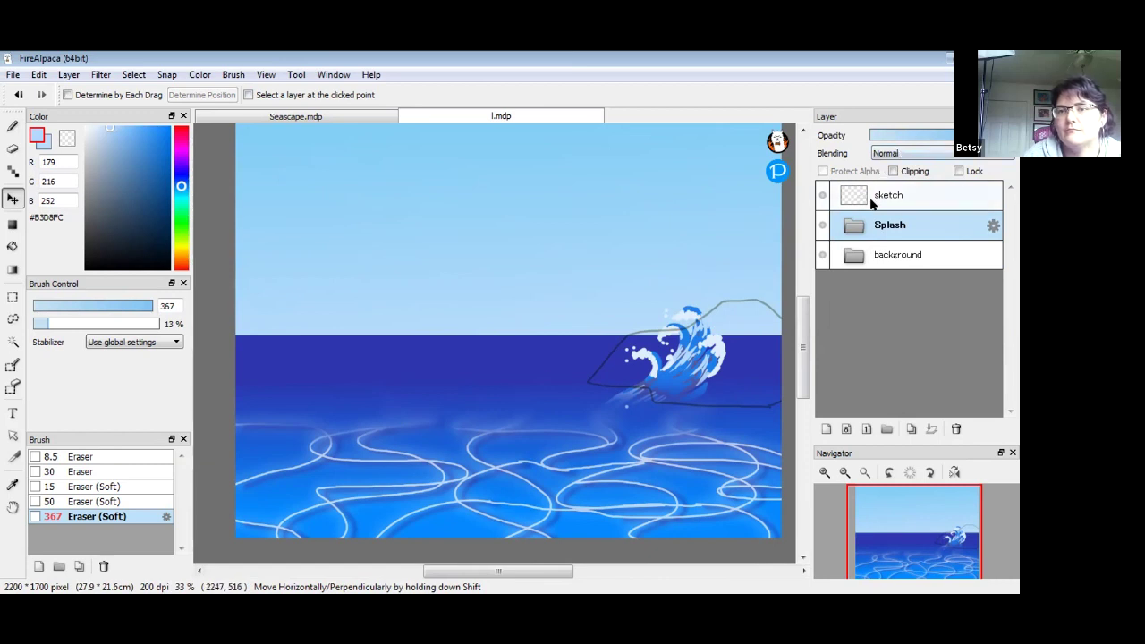
left_click(913, 199)
left_click(914, 139)
left_click_drag(919, 135, 983, 136)
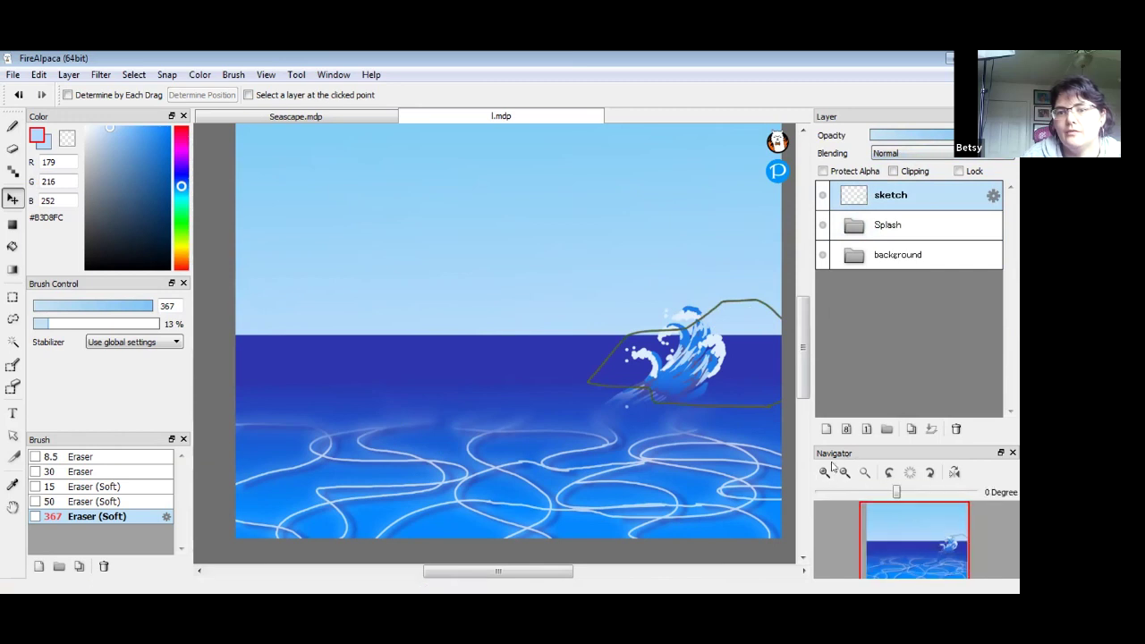
- Set the sketch layer to Multiply blending and lower its opacity so the outline is faint over the wave
scroll(717, 331, "up", 3)
left_click_drag(717, 331, 592, 349)
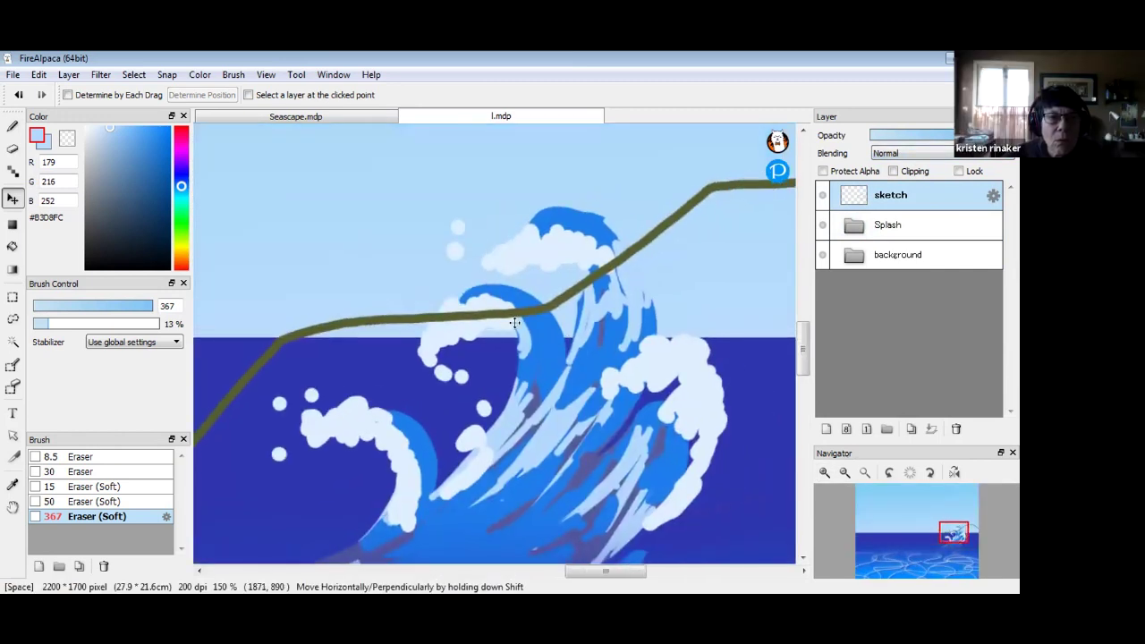
left_click(901, 154)
left_click(903, 178)
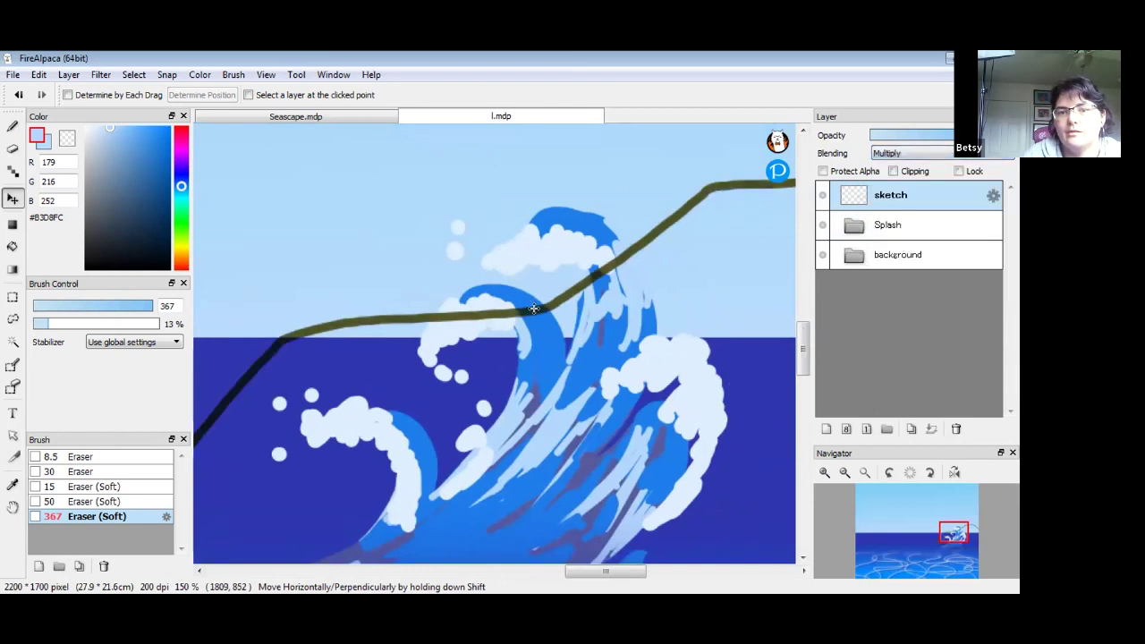
left_click(914, 135)
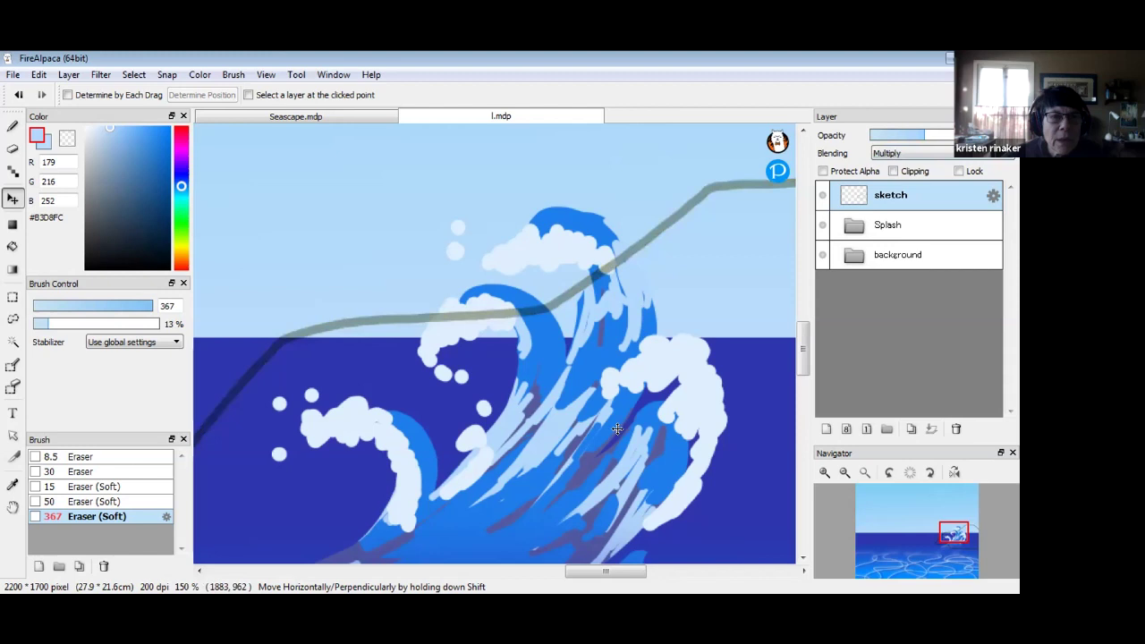
left_click(910, 135)
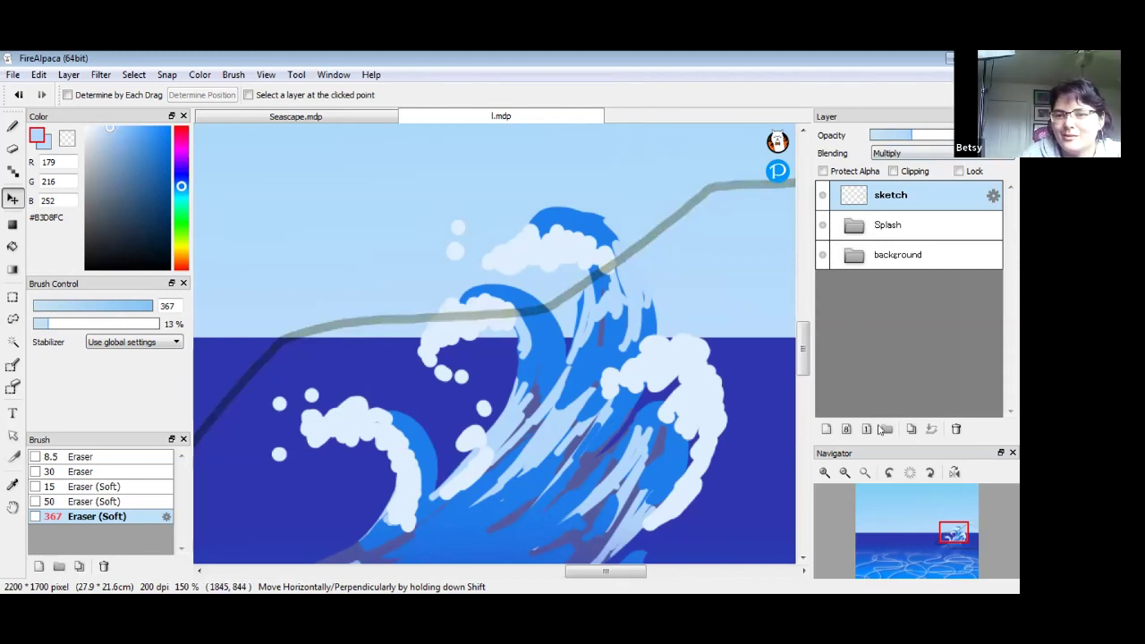
- Add a new layer above the sketch and move the Splash folder to the top of the layer stack
left_click(843, 474)
left_click(843, 474)
mouse_move(510, 367)
left_mouse_down()
mouse_move(626, 375)
mouse_move(635, 143)
mouse_move(648, 259)
mouse_move(530, 409)
mouse_move(521, 358)
left_mouse_up()
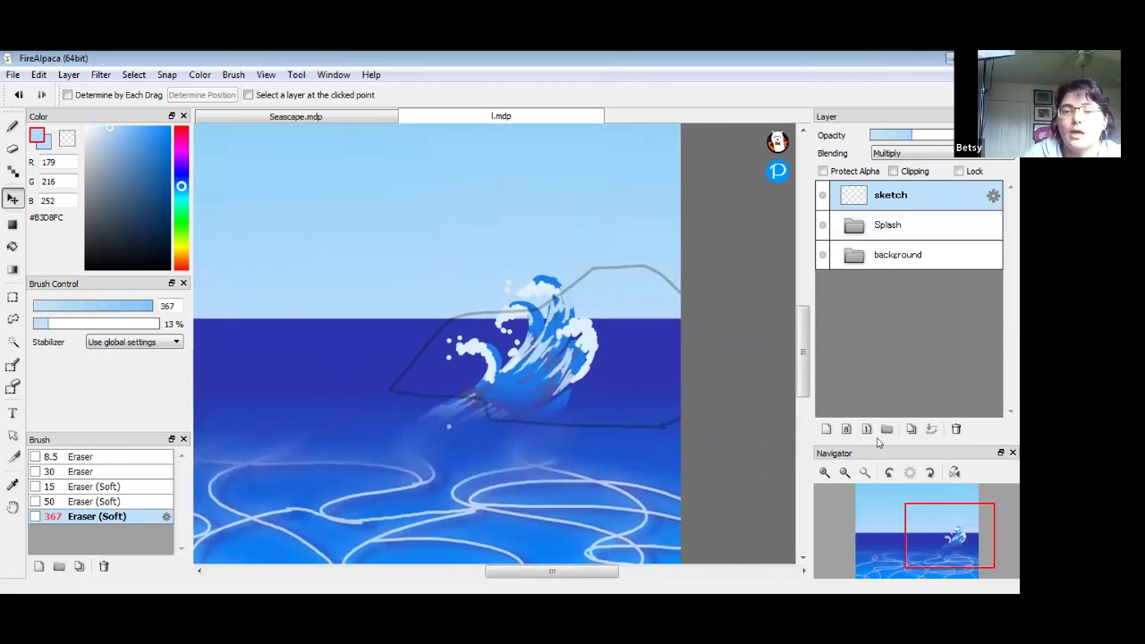
left_click(823, 473)
left_click(826, 430)
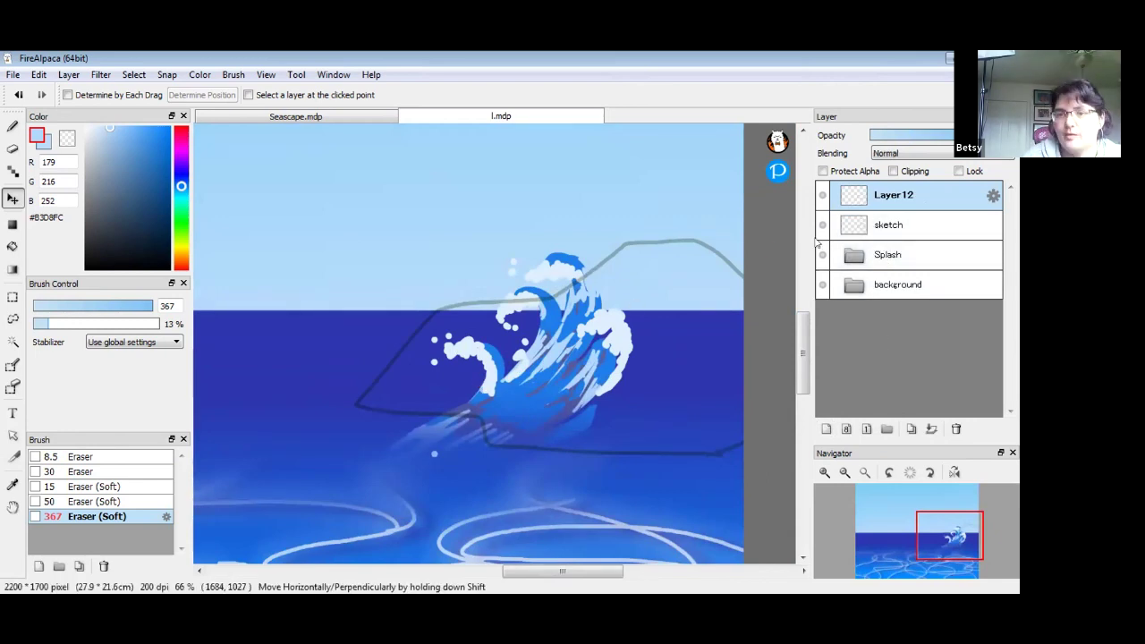
left_click_drag(896, 243, 911, 193)
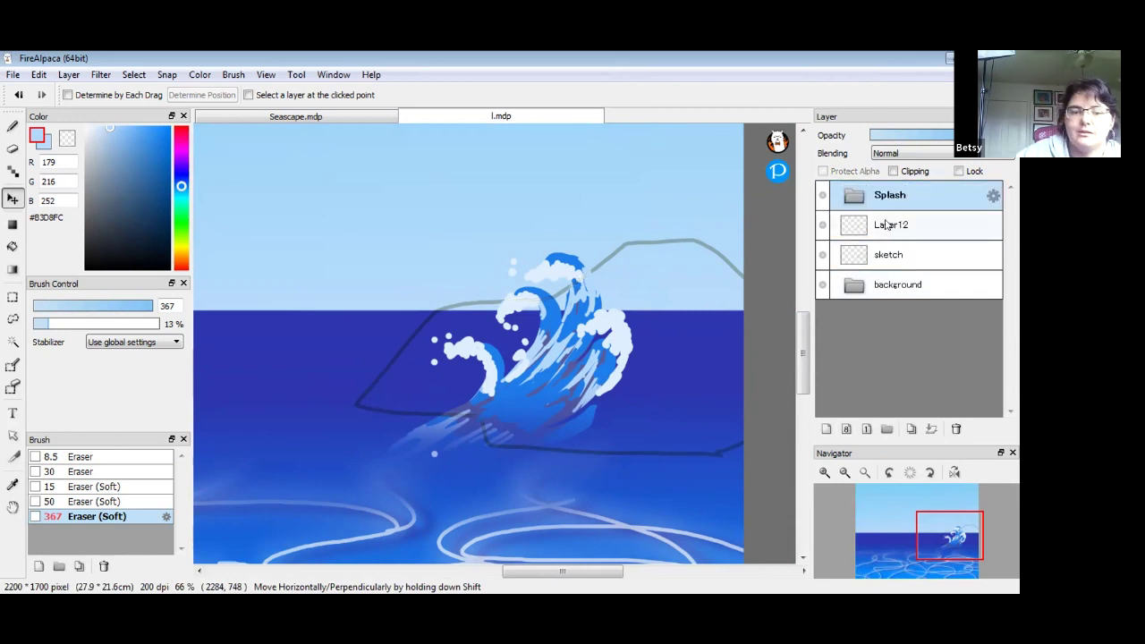
- Rename the new layer above the sketch as rock
double_click(886, 225)
type("ro")
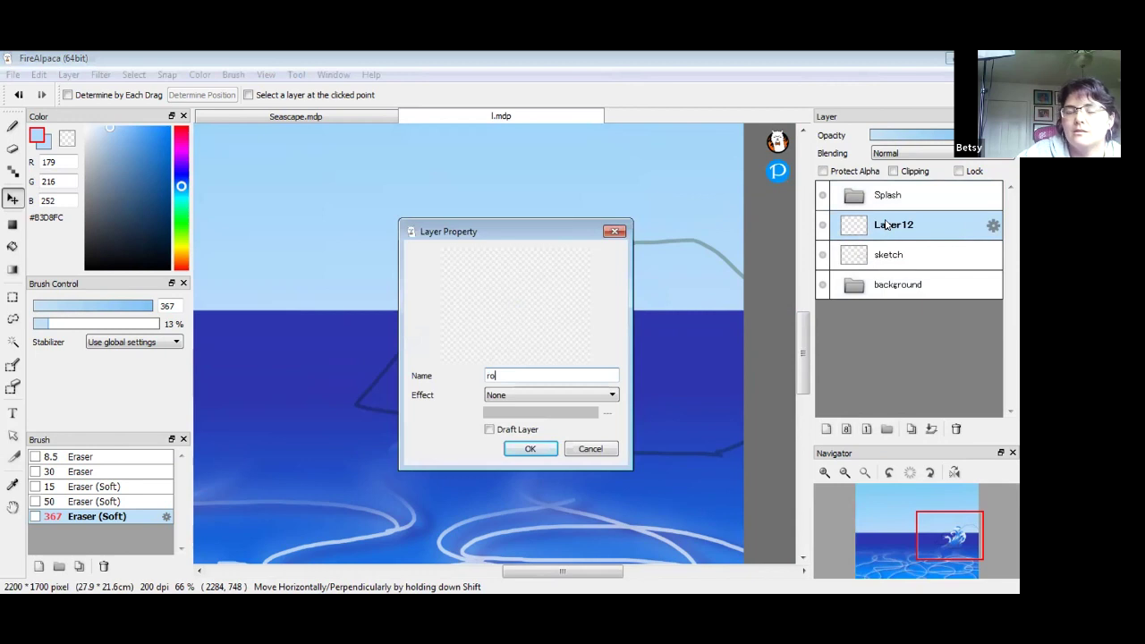
type("ck")
key("Return")
- Trace the sketched outline as a closed shape on the rock layer with the Pen at size 22 in grey #98A5B2
left_click(13, 125)
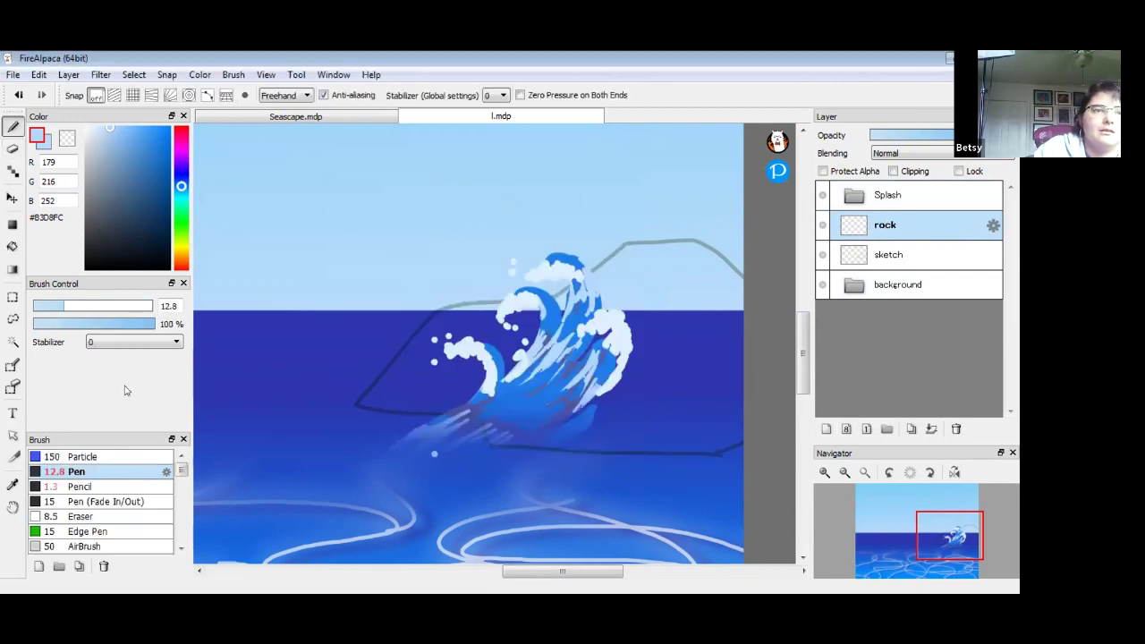
left_click_drag(106, 154, 97, 170)
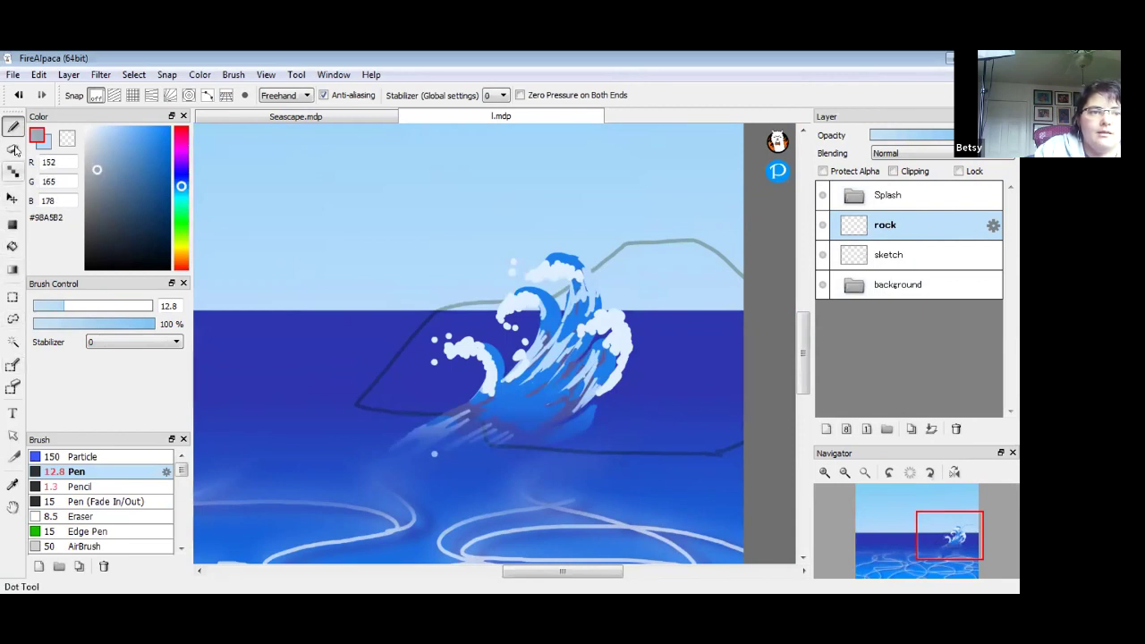
left_click_drag(64, 306, 87, 305)
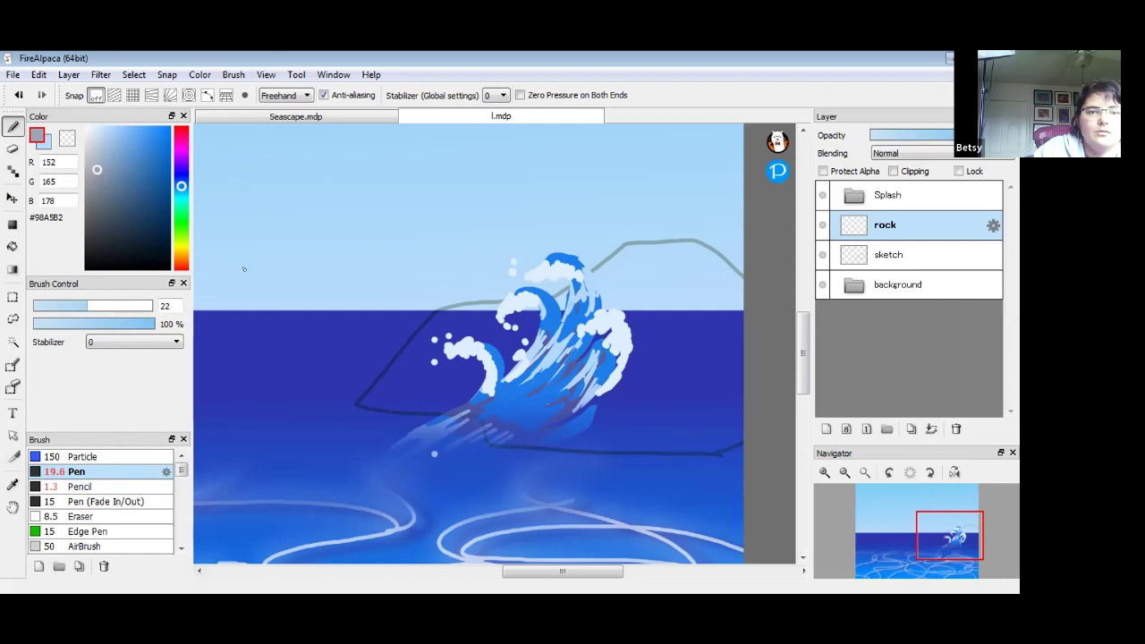
mouse_move(745, 292)
left_mouse_down()
mouse_move(684, 237)
mouse_move(635, 239)
mouse_move(540, 301)
mouse_move(458, 306)
mouse_move(359, 403)
mouse_move(454, 413)
mouse_move(483, 435)
mouse_move(709, 450)
mouse_move(742, 438)
mouse_move(741, 290)
mouse_move(728, 445)
left_mouse_up()
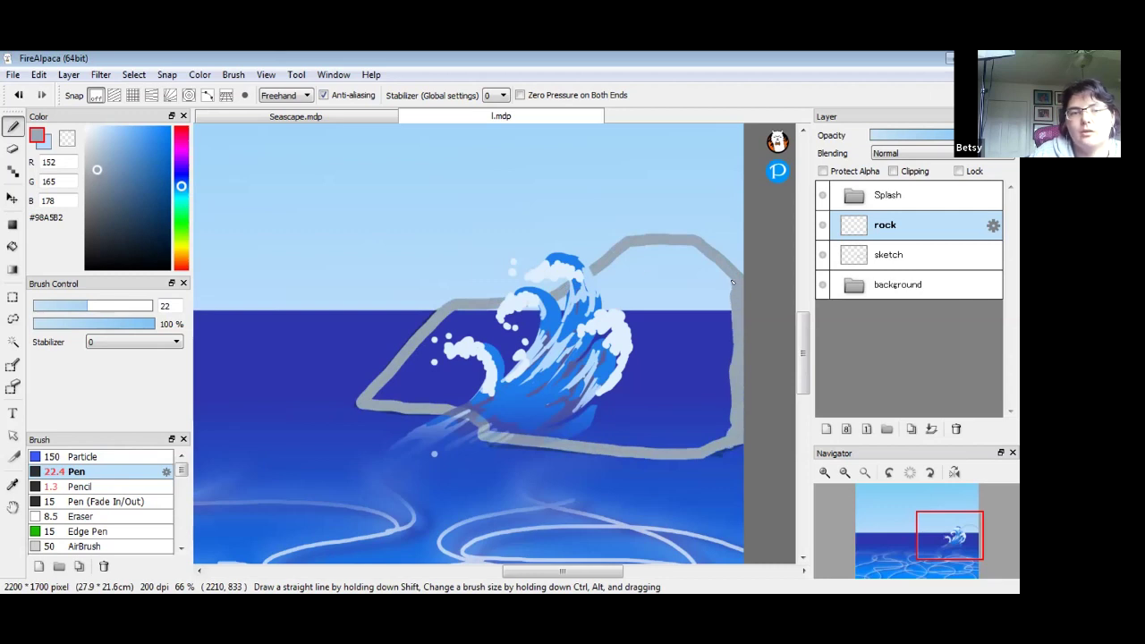
- Fill the inside of the rock outline with the same grey, using Layer as the reference and an expansion of 1 pixel
left_click(13, 246)
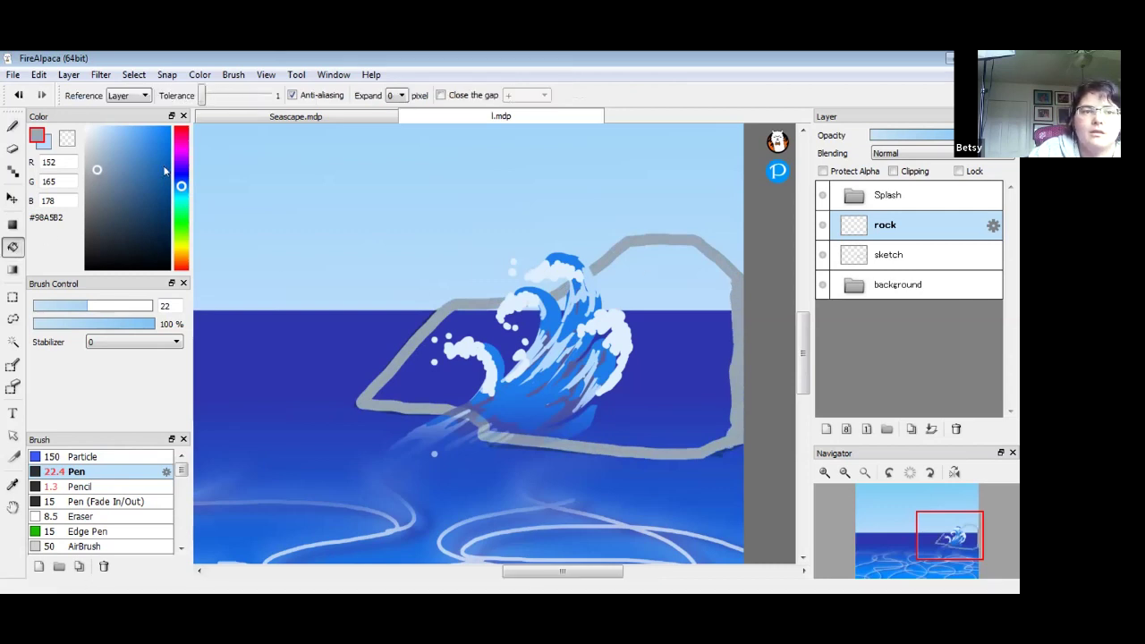
left_click(139, 96)
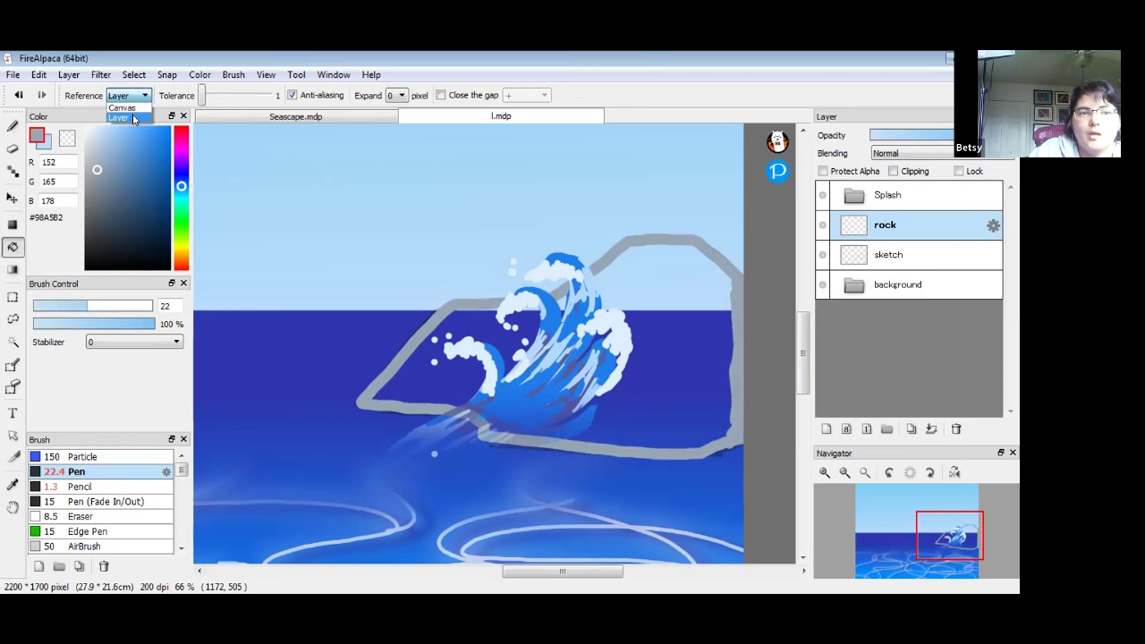
left_click(134, 119)
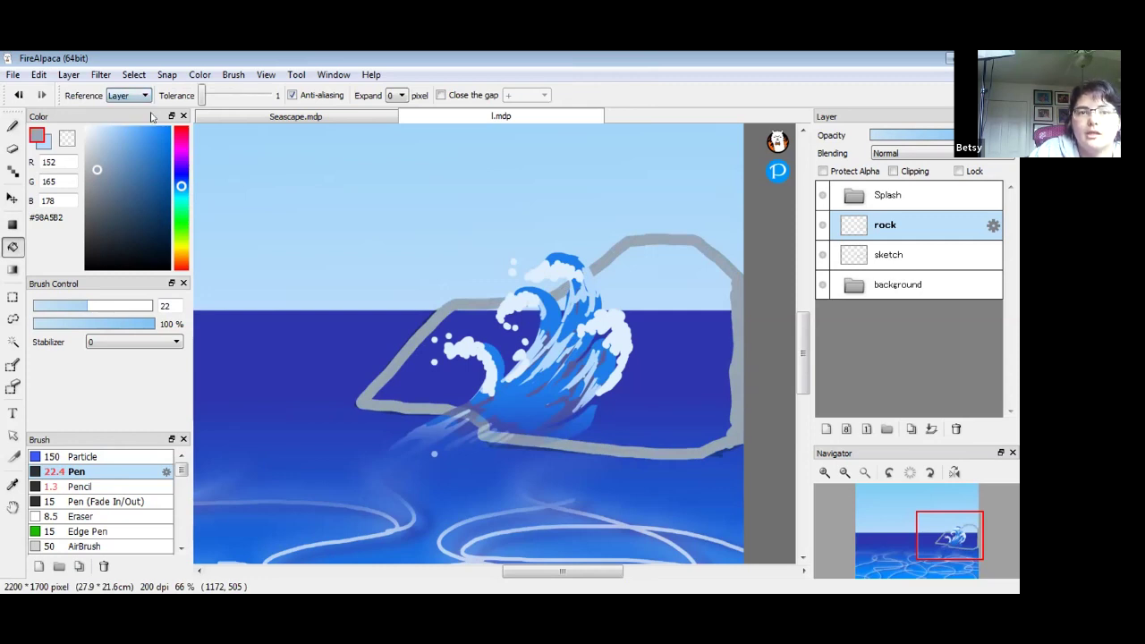
left_click(401, 96)
left_click(398, 118)
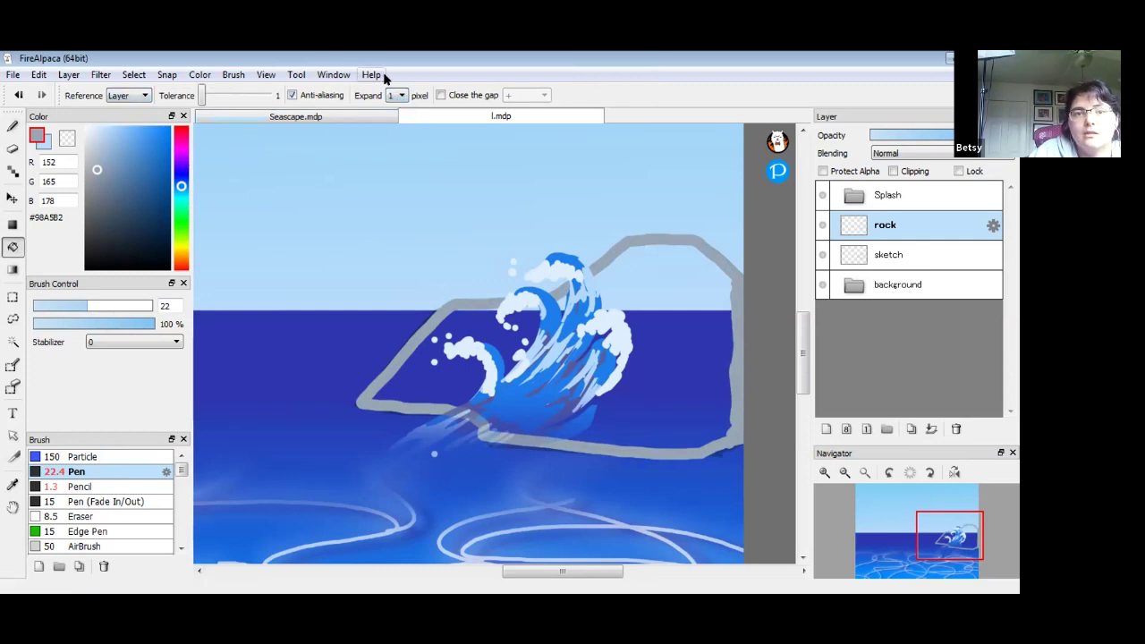
left_click(697, 362)
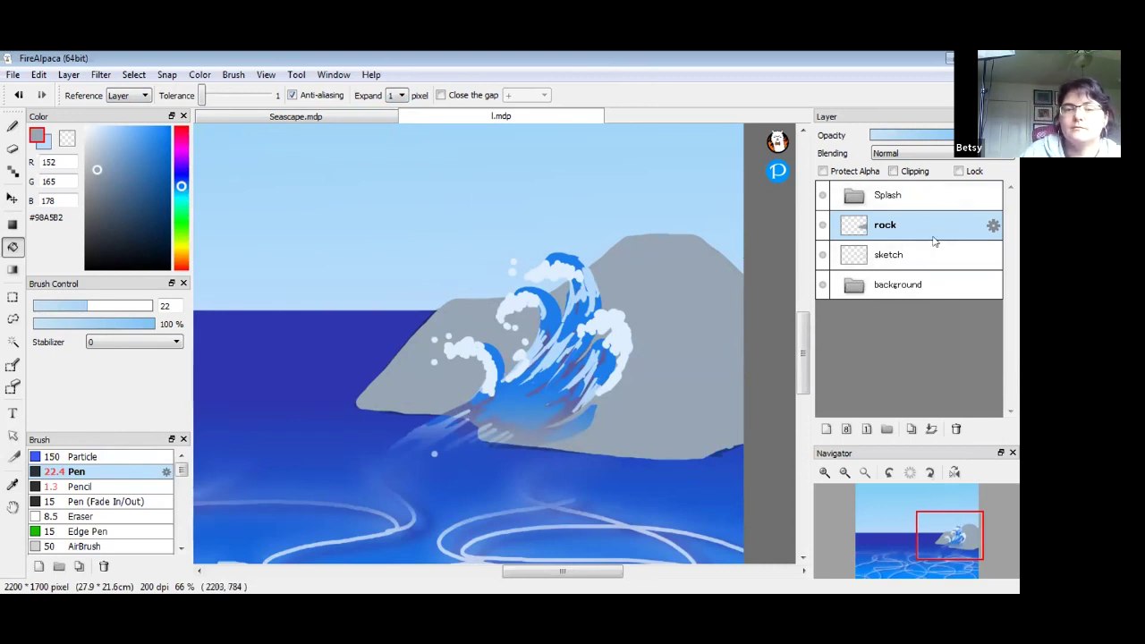
- Protect the rock layer's alpha and draw a dark #506376 shadow line down the rock's left side to its low tip
left_click(13, 127)
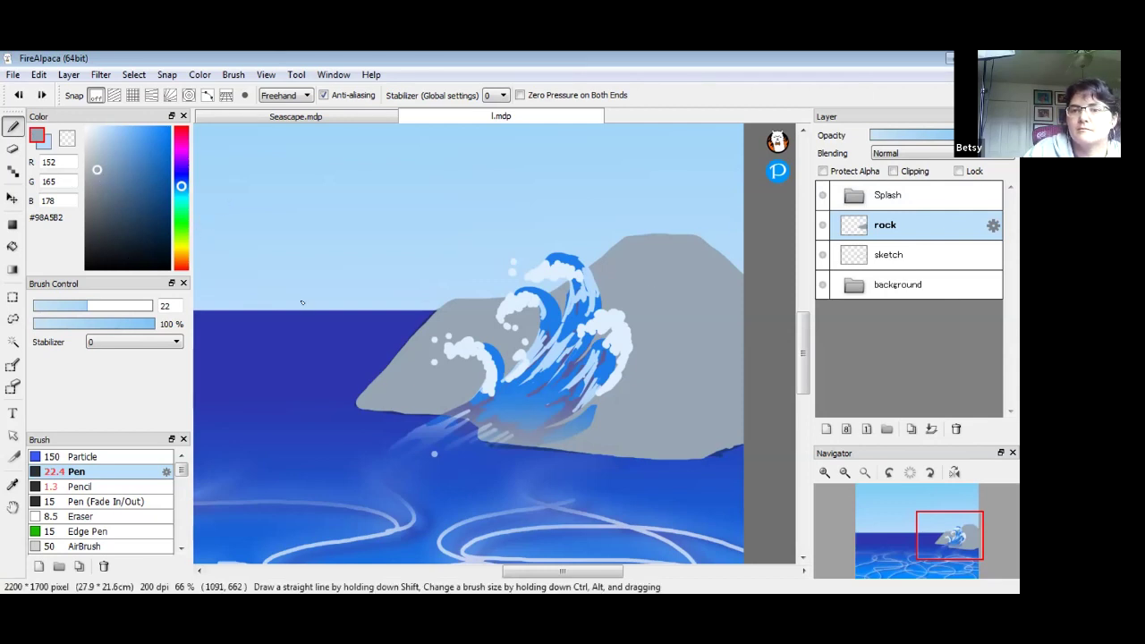
left_click(822, 171)
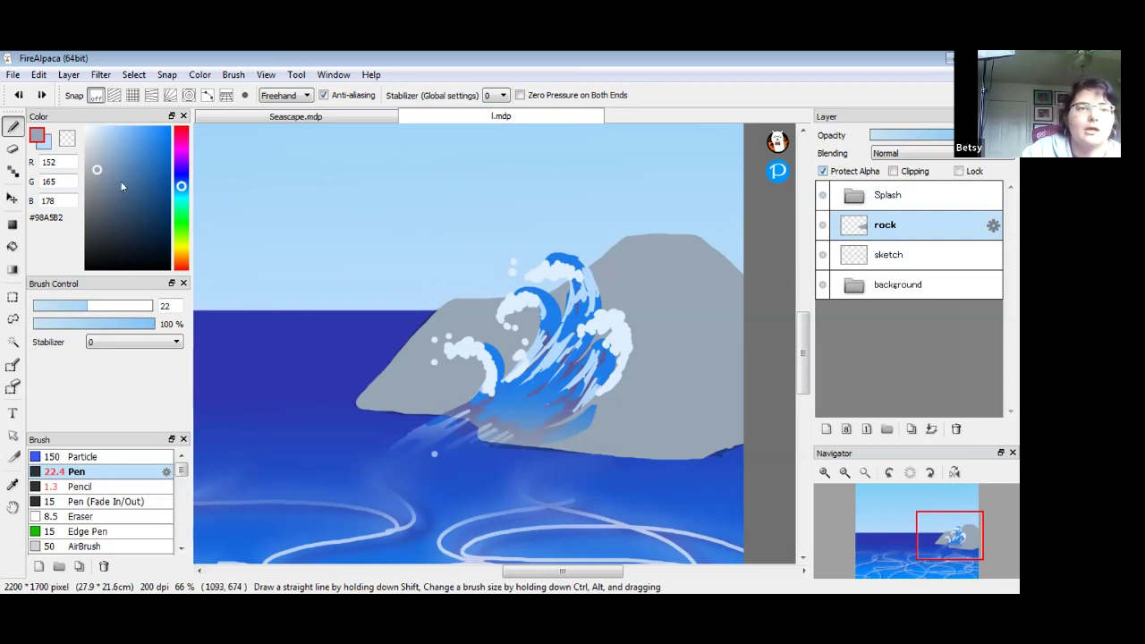
left_click_drag(97, 174, 112, 203)
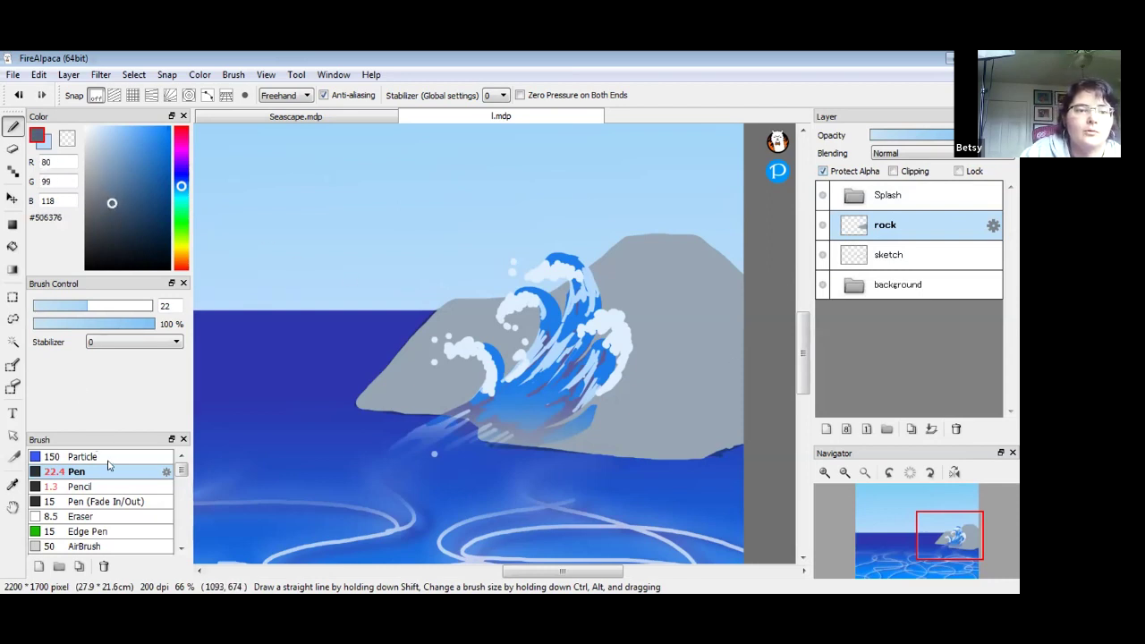
left_click_drag(637, 235, 590, 279)
mouse_move(591, 330)
left_mouse_down()
mouse_move(526, 326)
mouse_move(479, 367)
mouse_move(366, 403)
left_mouse_up()
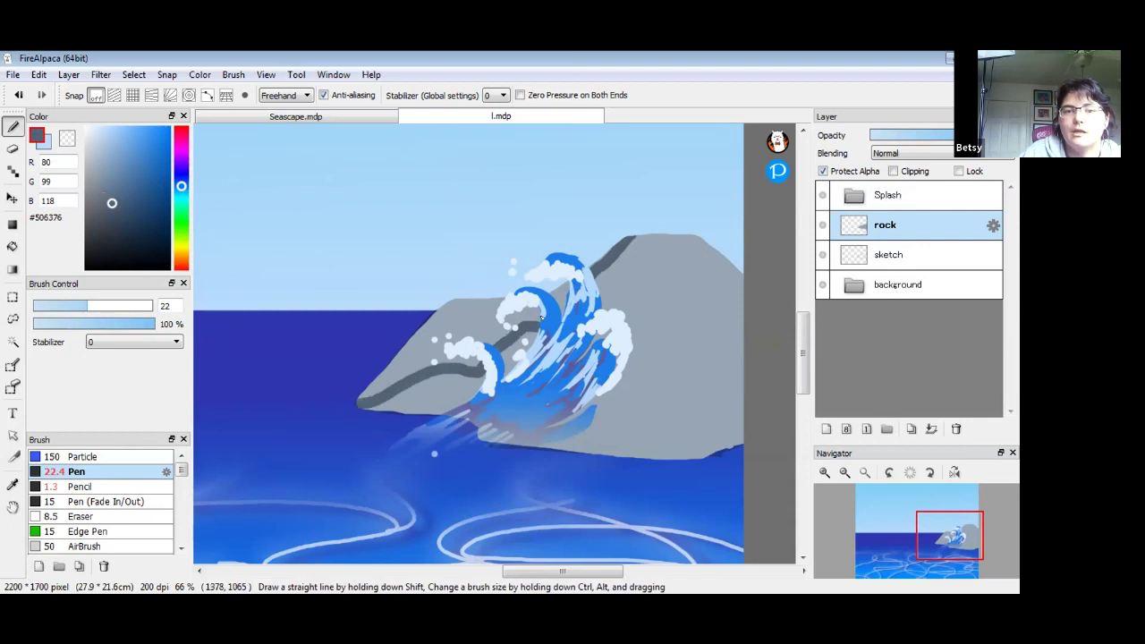
- Fill in the shadow on the rock's low left part and paint dark, jagged crack lines down its tall right part
mouse_move(519, 328)
left_mouse_down()
mouse_move(598, 303)
mouse_move(657, 310)
mouse_move(692, 352)
mouse_move(712, 456)
mouse_move(624, 387)
mouse_move(568, 377)
mouse_move(515, 397)
mouse_move(481, 424)
left_mouse_up()
mouse_move(567, 283)
left_mouse_down()
mouse_move(541, 316)
mouse_move(561, 310)
mouse_move(432, 315)
mouse_move(476, 296)
mouse_move(411, 328)
mouse_move(468, 306)
mouse_move(403, 353)
mouse_move(447, 335)
mouse_move(383, 388)
mouse_move(458, 367)
left_mouse_up()
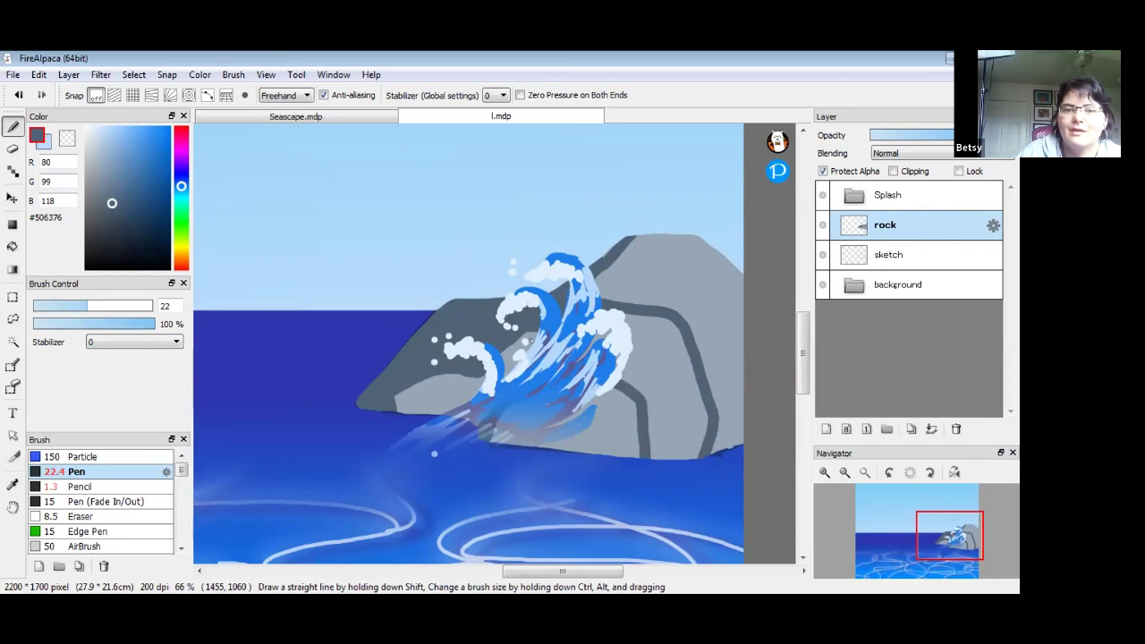
mouse_move(593, 281)
left_mouse_down()
mouse_move(620, 291)
mouse_move(606, 290)
mouse_move(660, 305)
mouse_move(645, 304)
mouse_move(674, 297)
mouse_move(693, 315)
mouse_move(664, 306)
mouse_move(699, 342)
mouse_move(692, 322)
mouse_move(689, 363)
left_mouse_up()
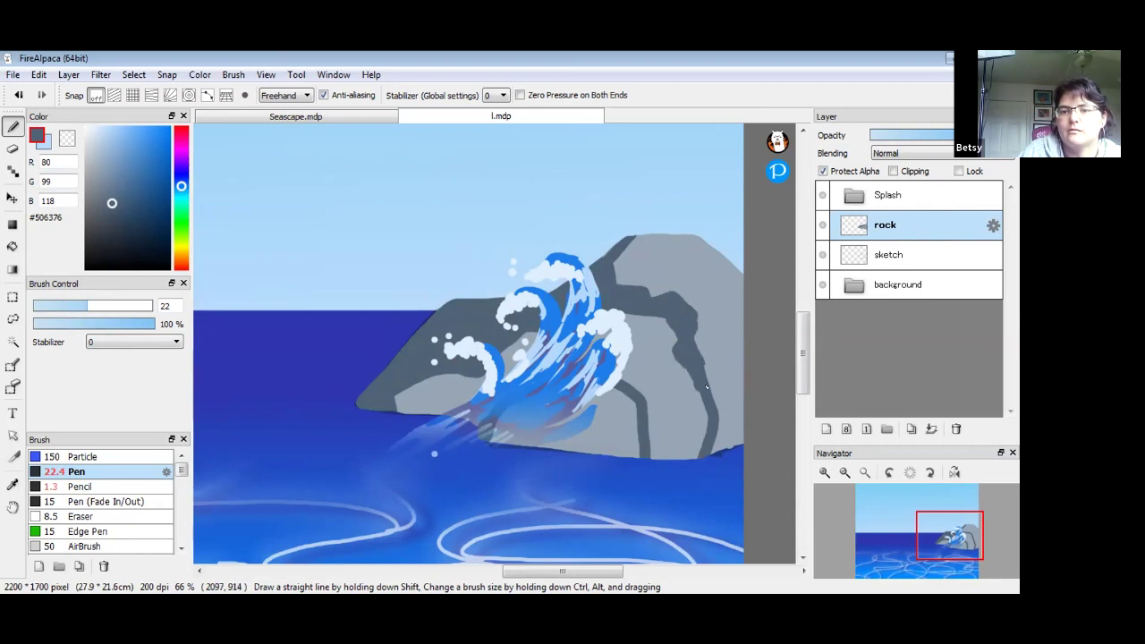
- Refine the crack and shadow edges with the sampled light and dark greys, and round the light patch on the left
left_click(708, 362, "alt")
left_click_drag(706, 356, 706, 454)
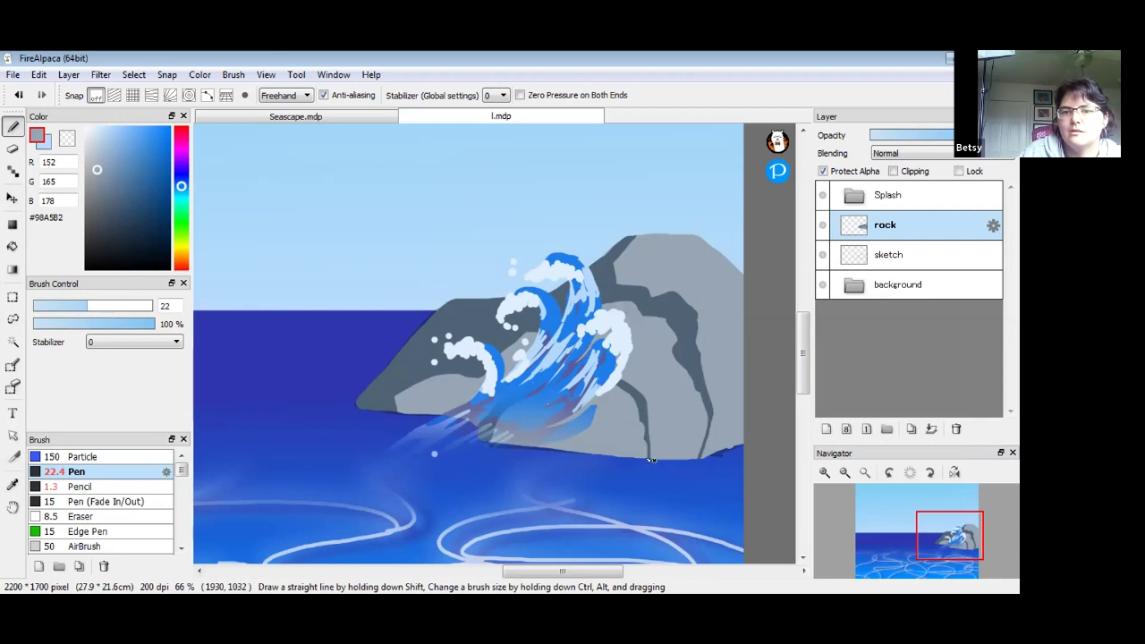
left_click(630, 386, "alt")
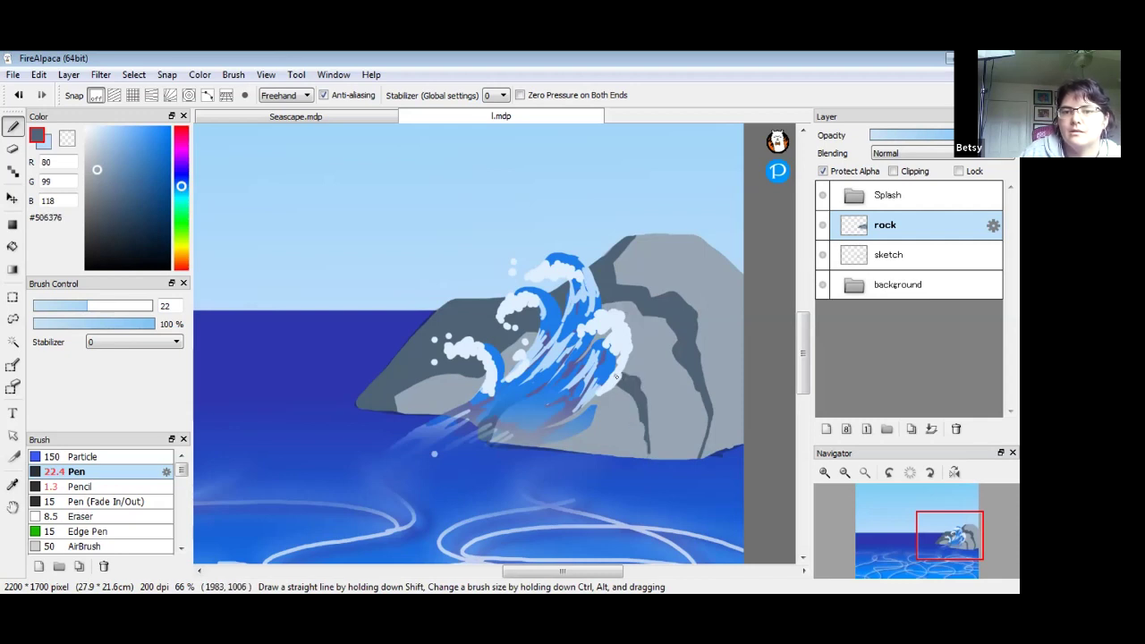
left_click(640, 361, "alt")
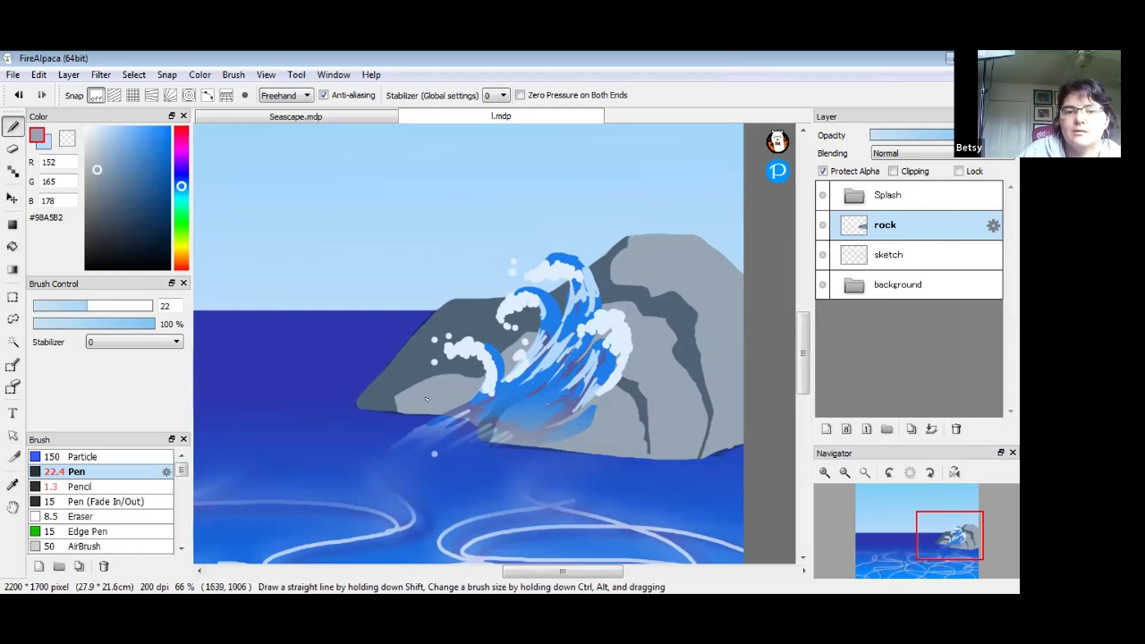
left_click_drag(401, 407, 410, 386)
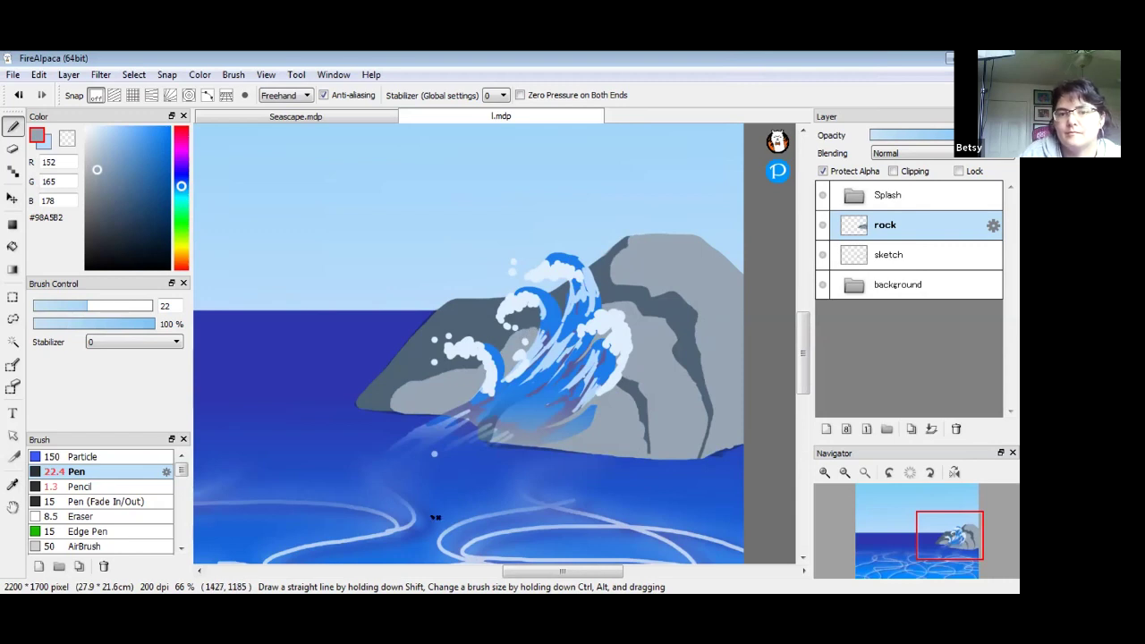
- Touch up the cracks at the base and right side of the rock with the sampled greys
key("space")
left_click_drag(640, 386, 642, 370)
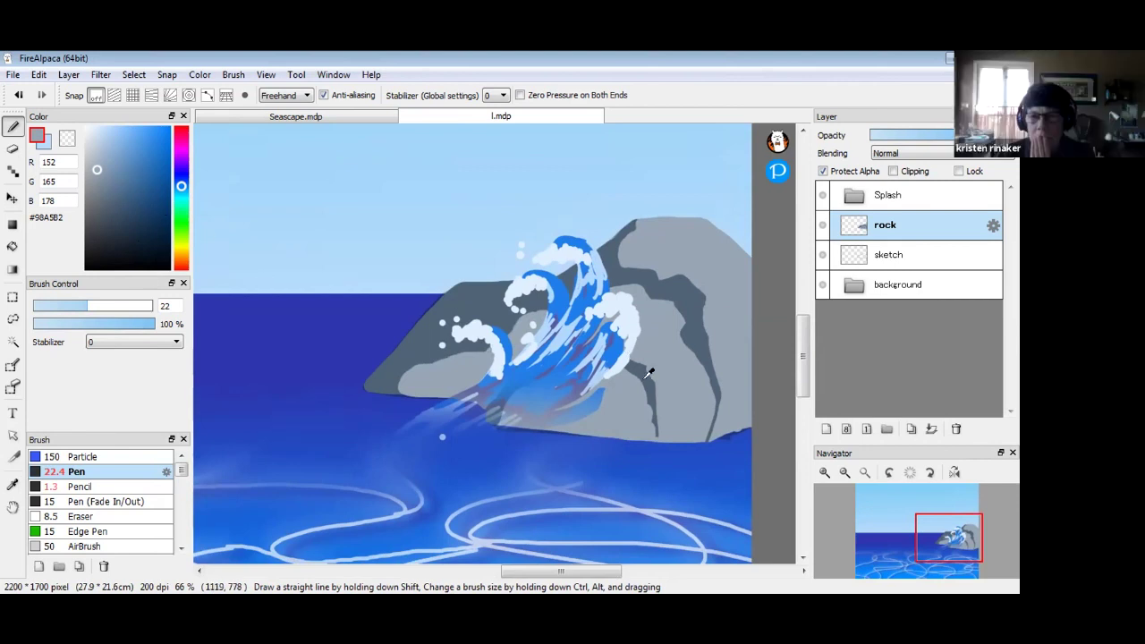
left_click_drag(654, 436, 650, 408)
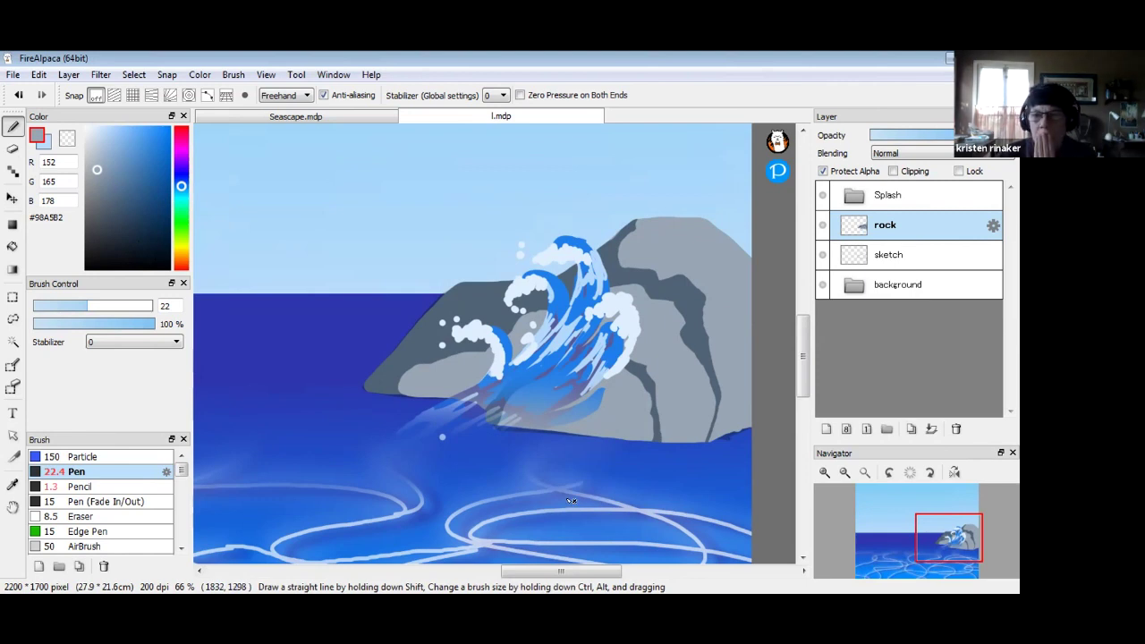
left_click(844, 472)
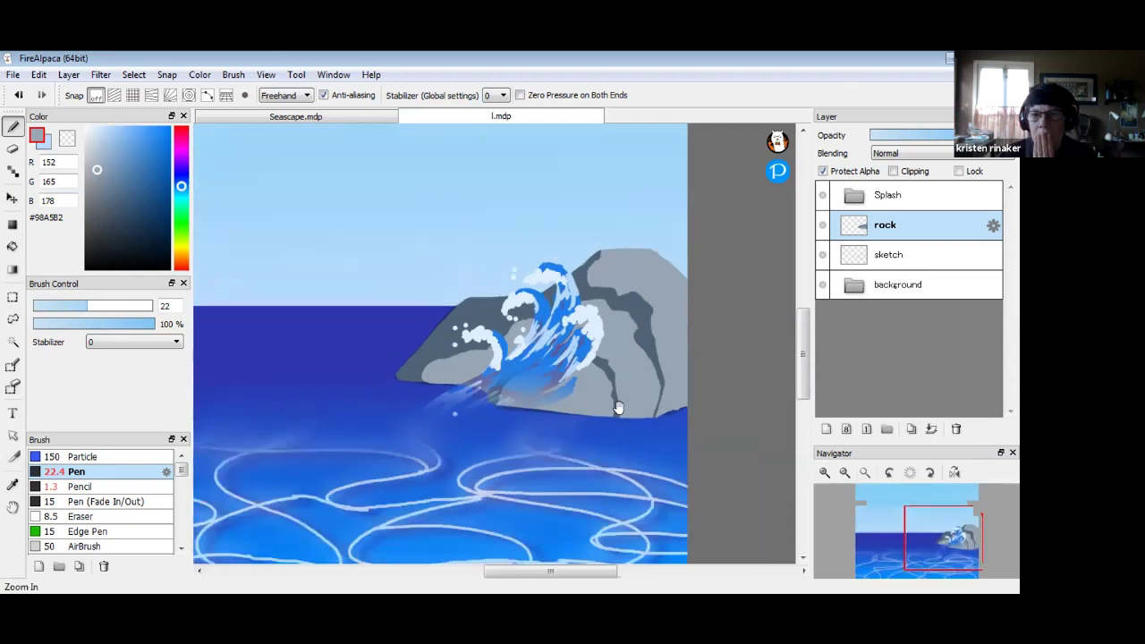
key("space")
left_click_drag(614, 403, 640, 339)
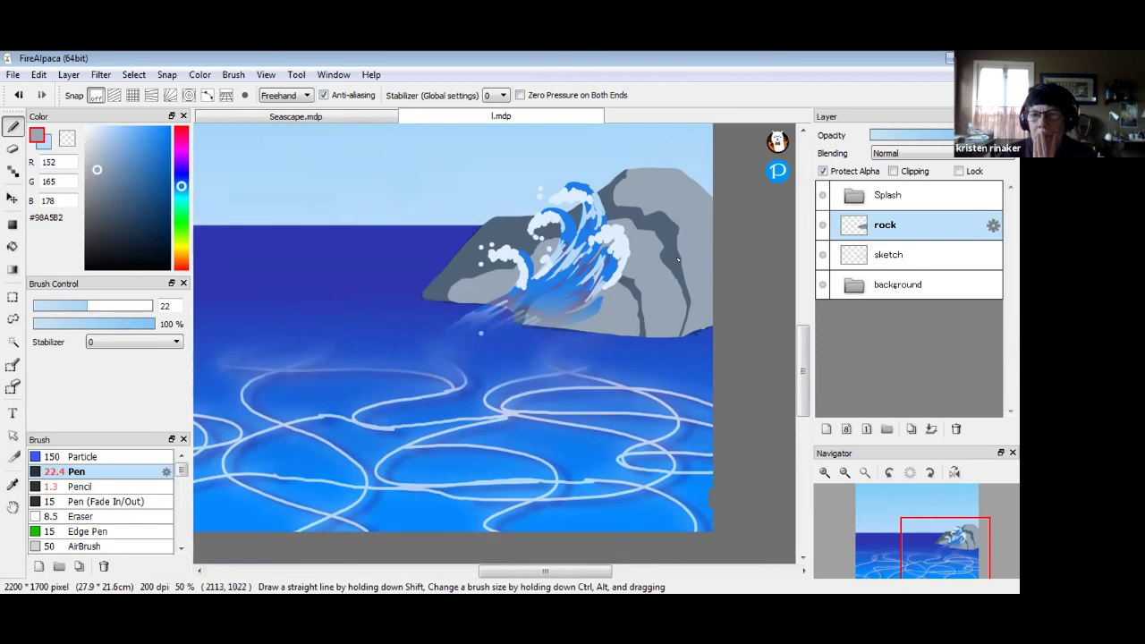
left_click(677, 328, "alt")
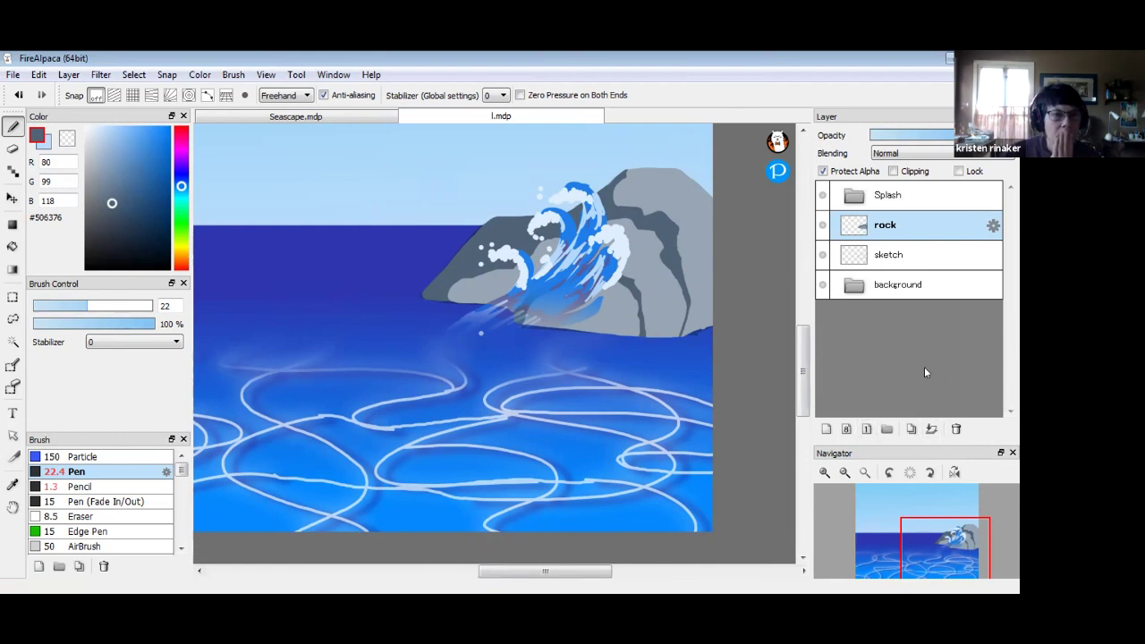
- Duplicate the rock layer and move the copy down and left over the foreground water
left_click(911, 429)
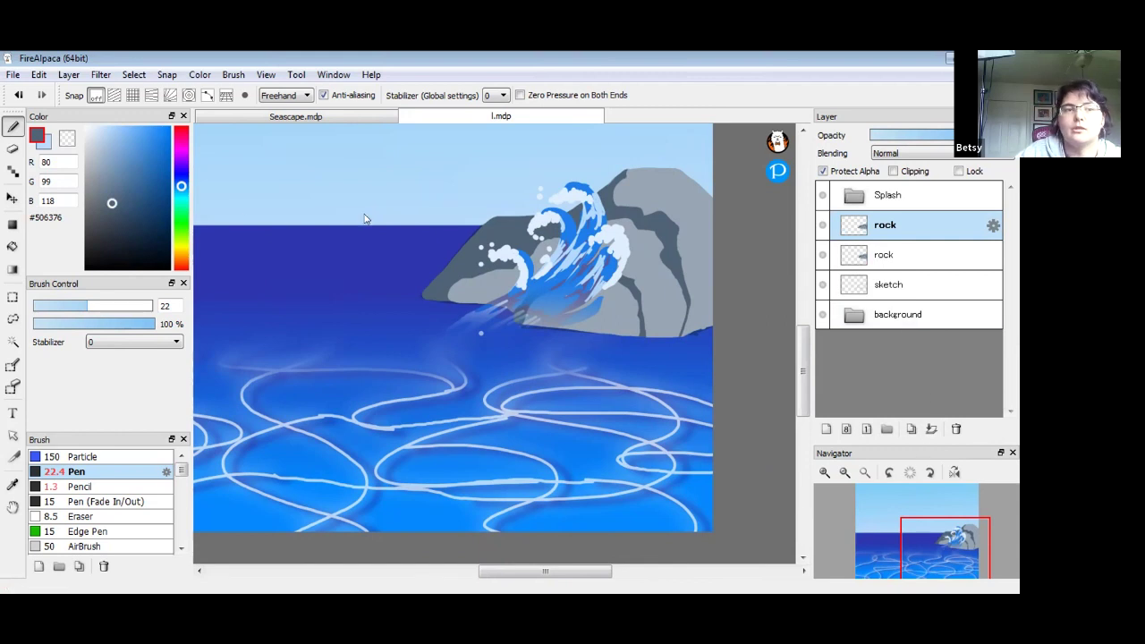
left_click(12, 198)
left_click_drag(662, 219, 539, 440)
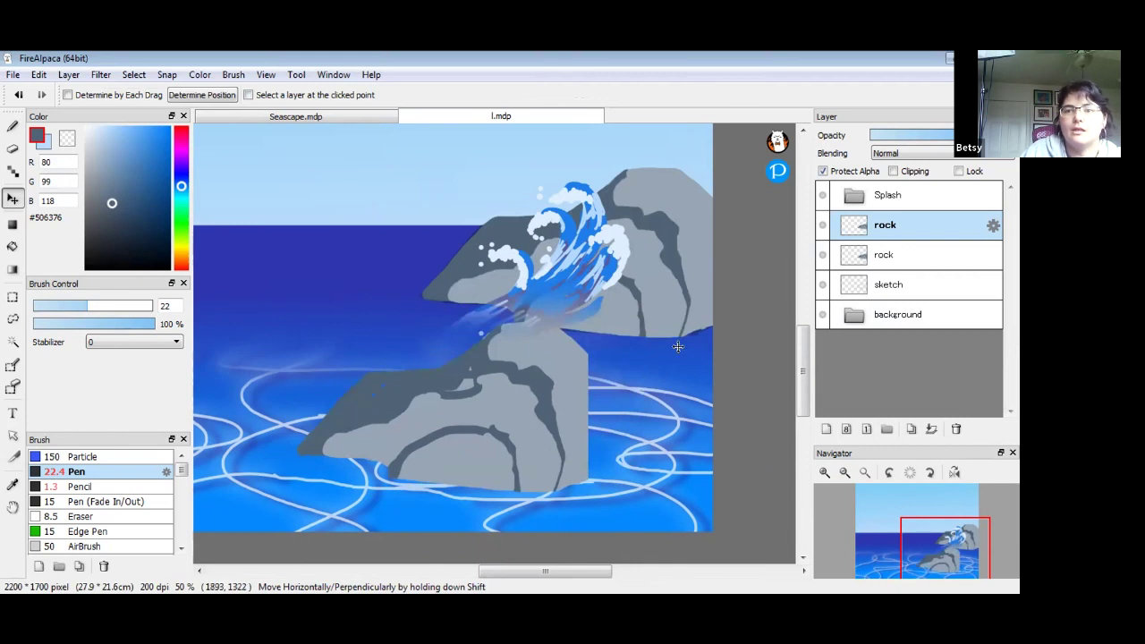
- Flip the duplicate rock vertically and position it directly below the original rock as a mirrored reflection
left_click(71, 76)
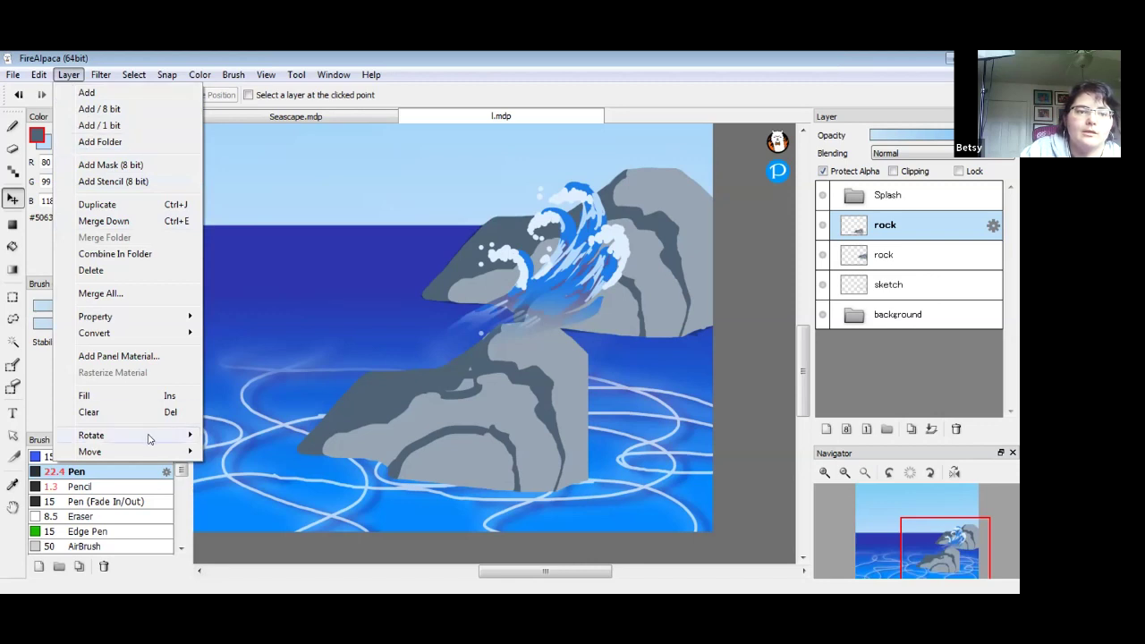
mouse_move(151, 438)
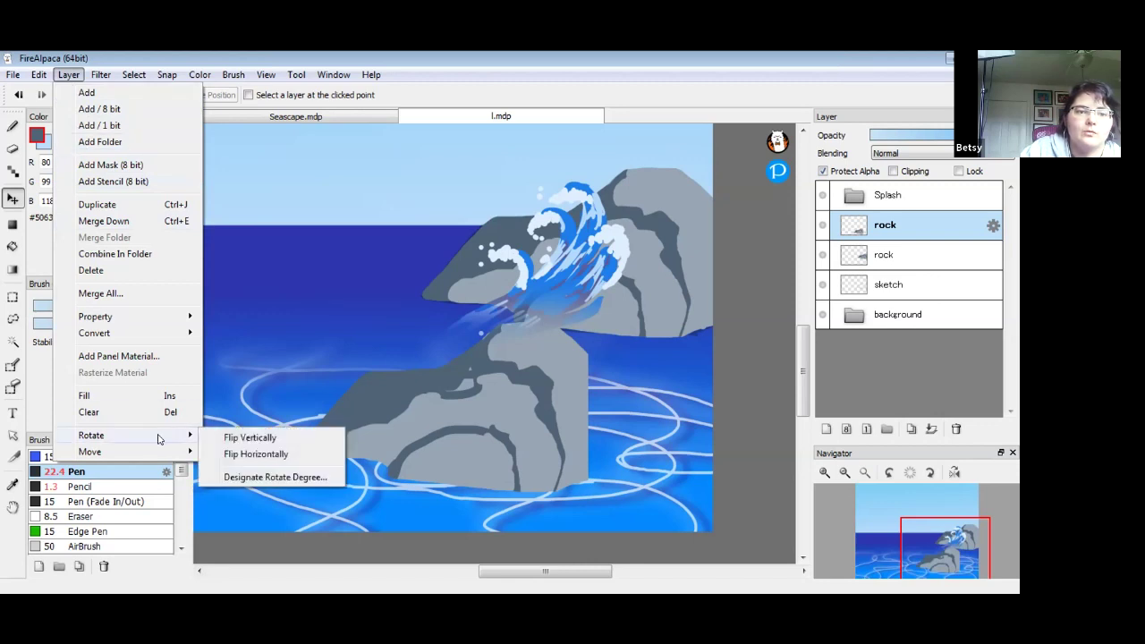
left_click(244, 438)
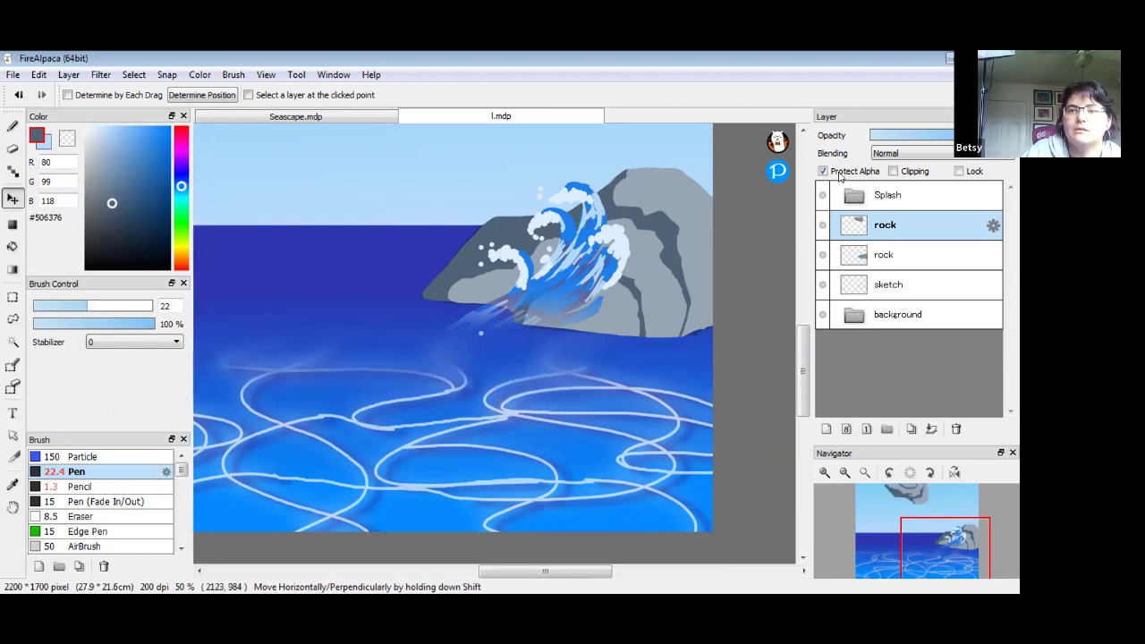
mouse_move(841, 470)
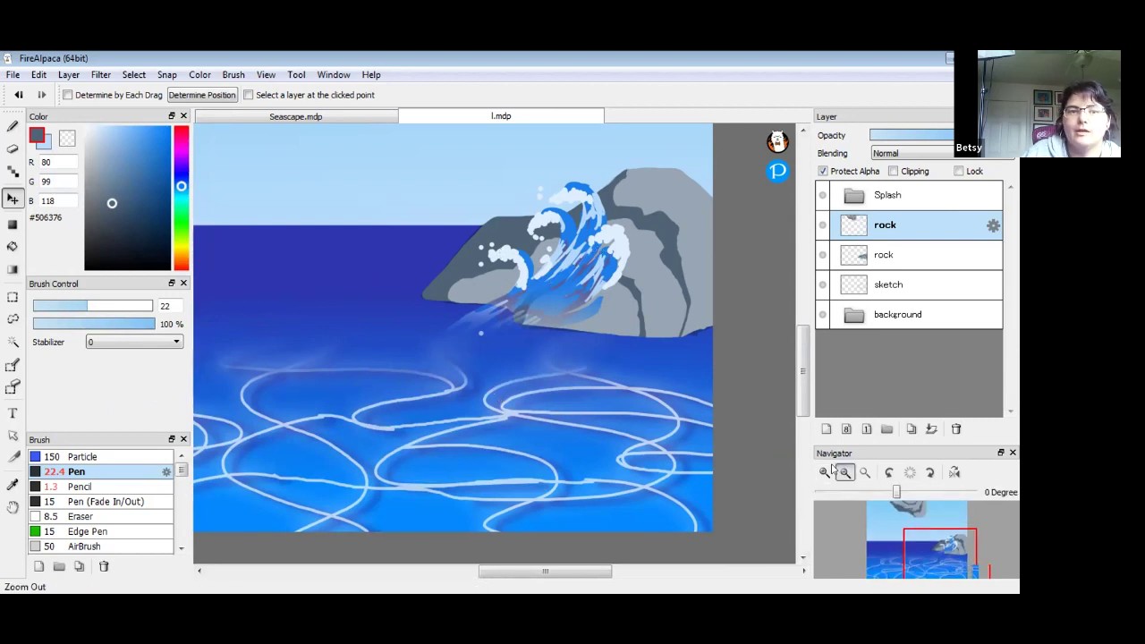
scroll(448, 298, "down", 5)
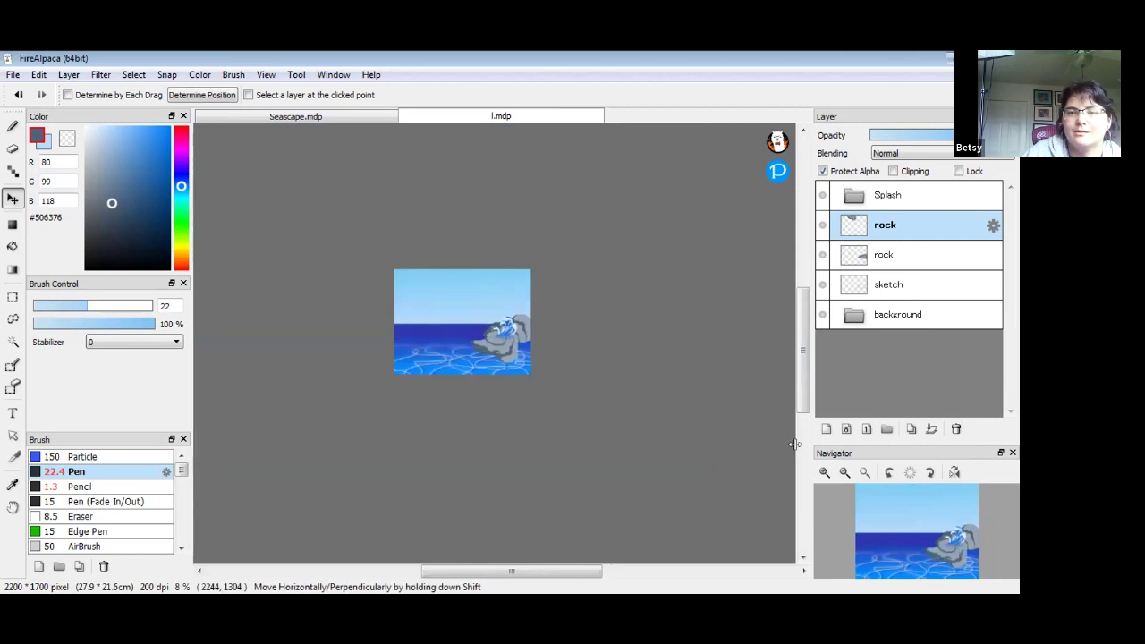
left_click(824, 472)
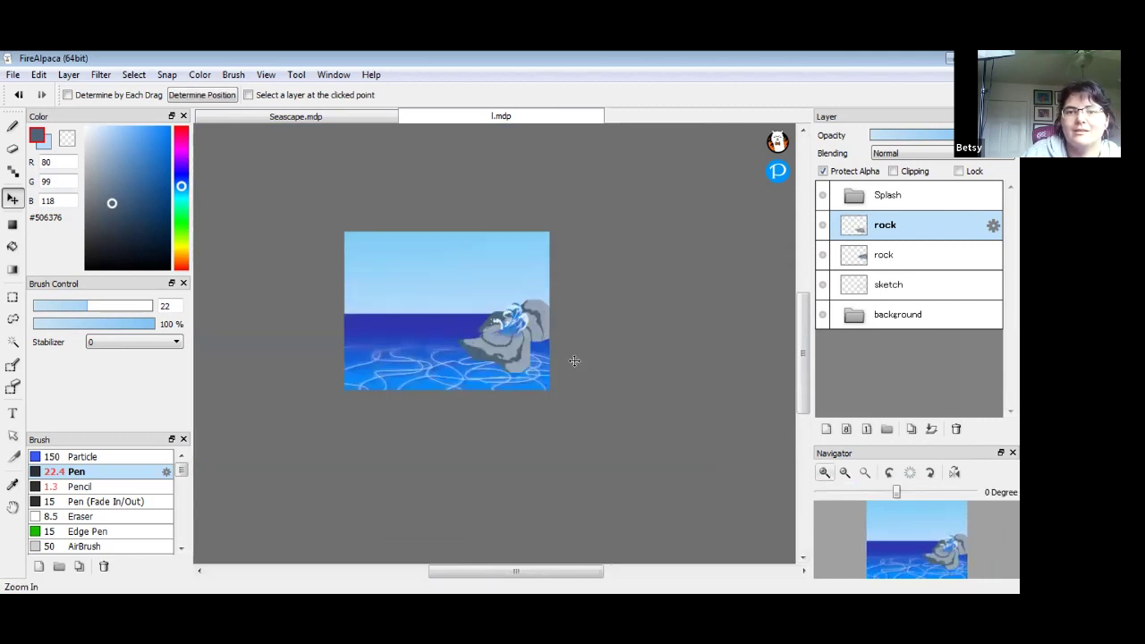
scroll(595, 360, "up", 4)
left_click_drag(655, 327, 652, 318)
- Place the flipped rock layer beneath the original rock layer and lower its opacity so the reflection is translucent
left_click_drag(879, 227, 882, 259)
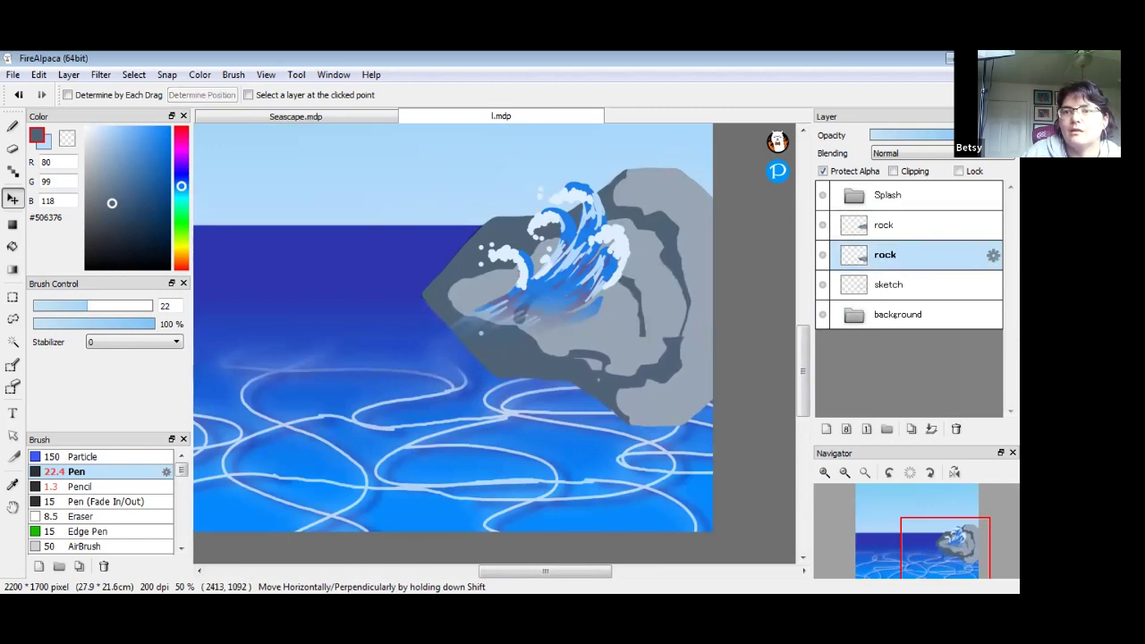
left_click_drag(932, 134, 930, 132)
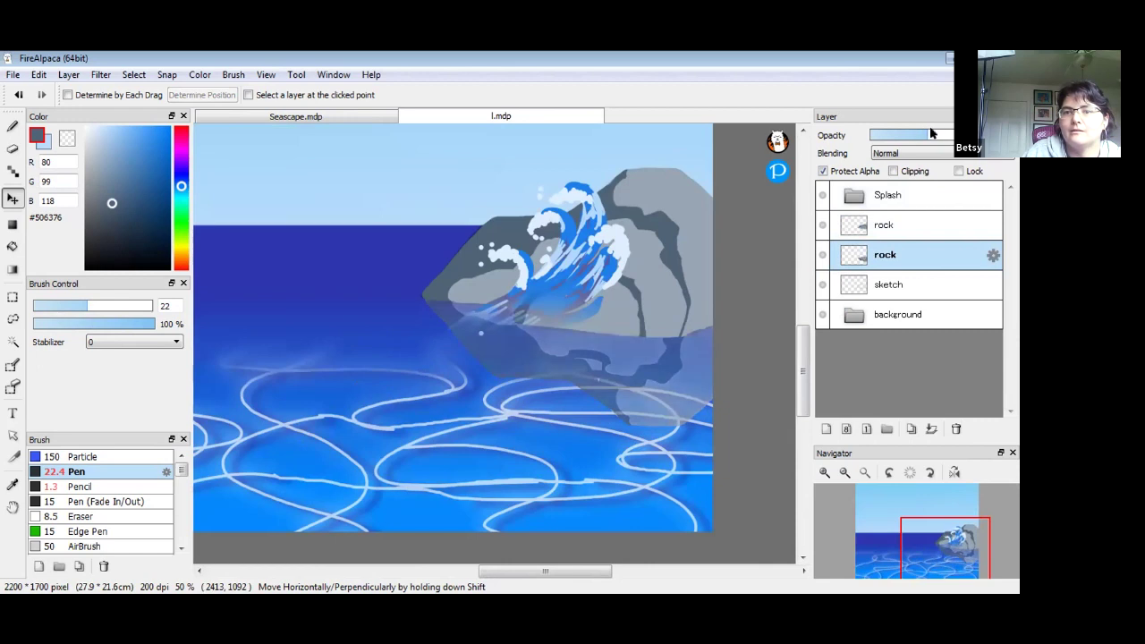
- Move the mirrored rock layer slightly further down below the original rock and raise its opacity to full
left_click_drag(667, 361, 690, 372)
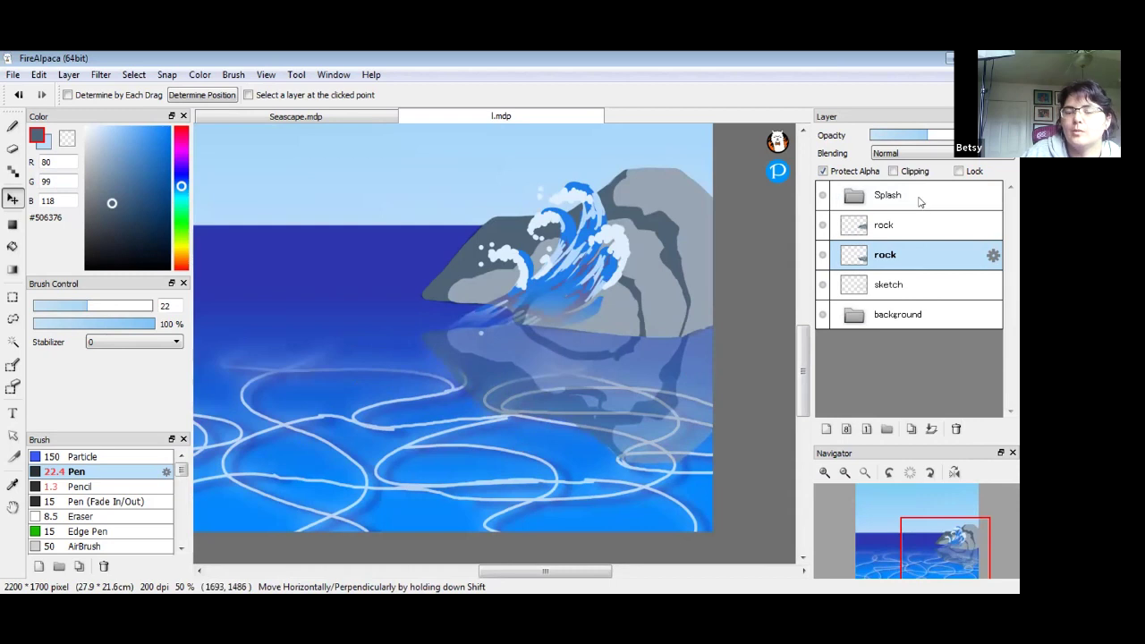
left_click_drag(924, 142, 955, 138)
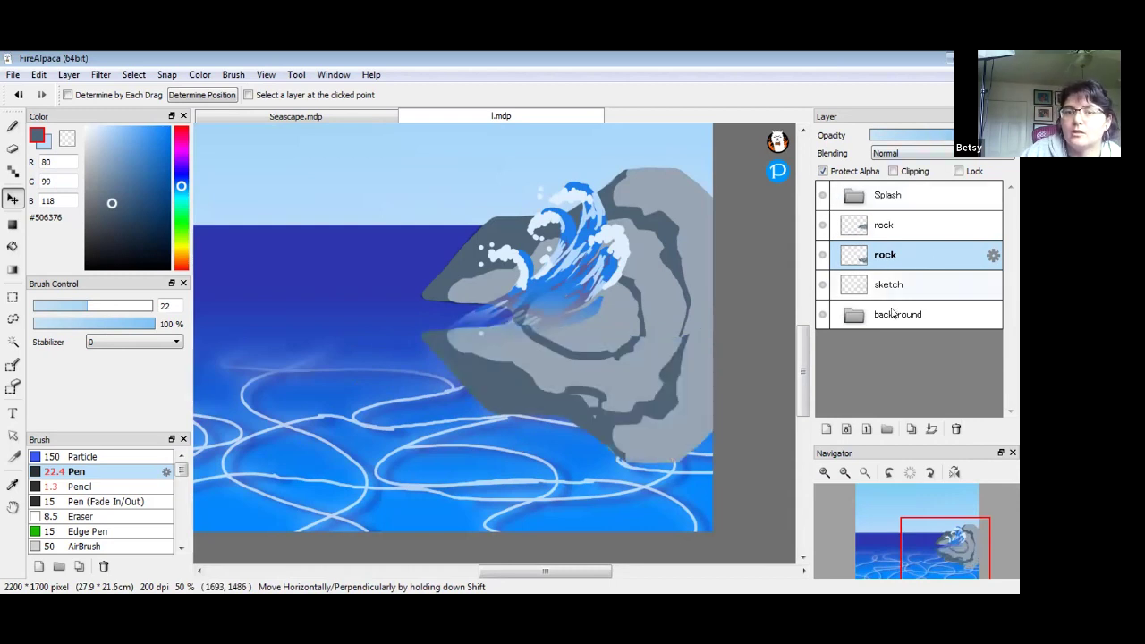
- Turn off alpha protection, paint the gap between the rock and its reflection with sampled greys, and make the reflection translucent again
left_click(13, 126)
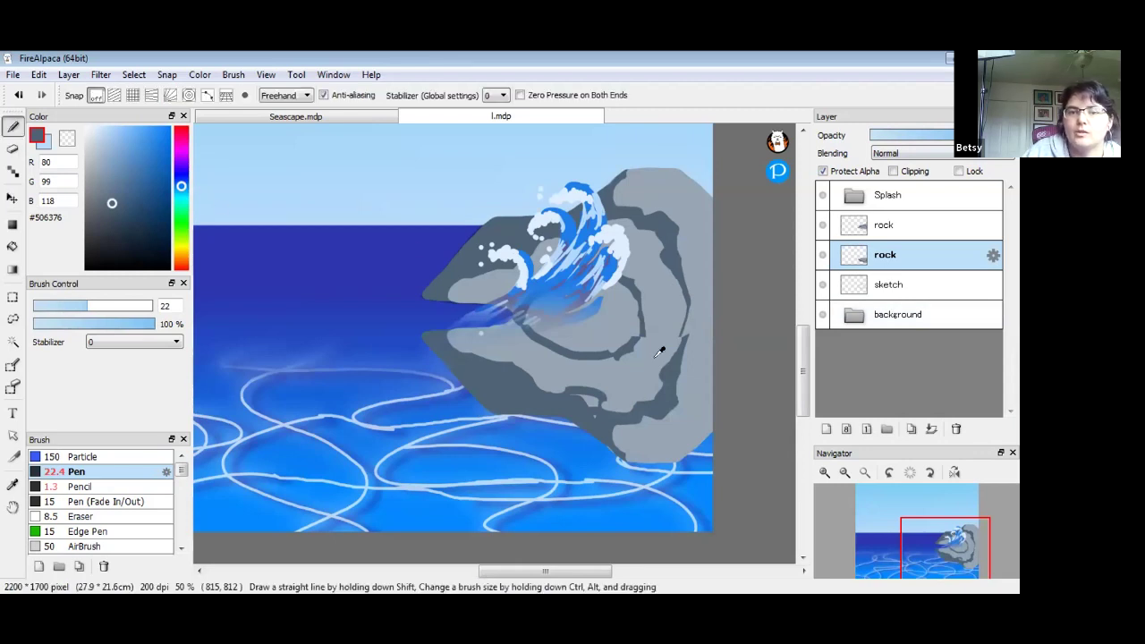
left_click(484, 331, "alt")
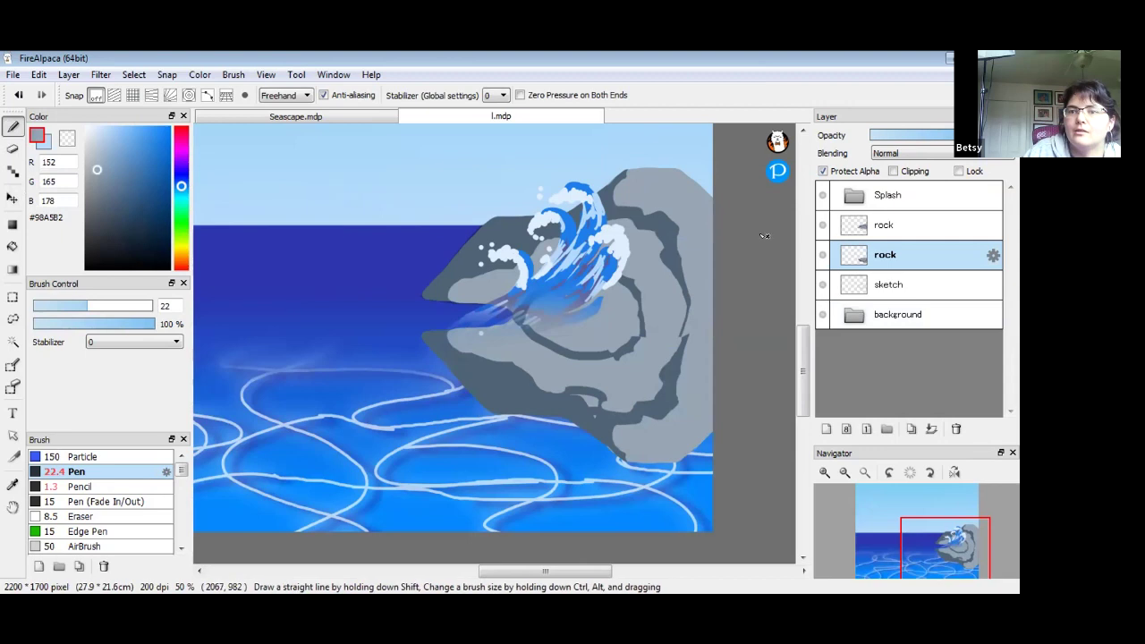
left_click(822, 171)
mouse_move(469, 309)
left_mouse_down()
mouse_move(507, 322)
mouse_move(481, 302)
mouse_move(463, 317)
mouse_move(436, 305)
left_mouse_up()
left_click(442, 315, "alt")
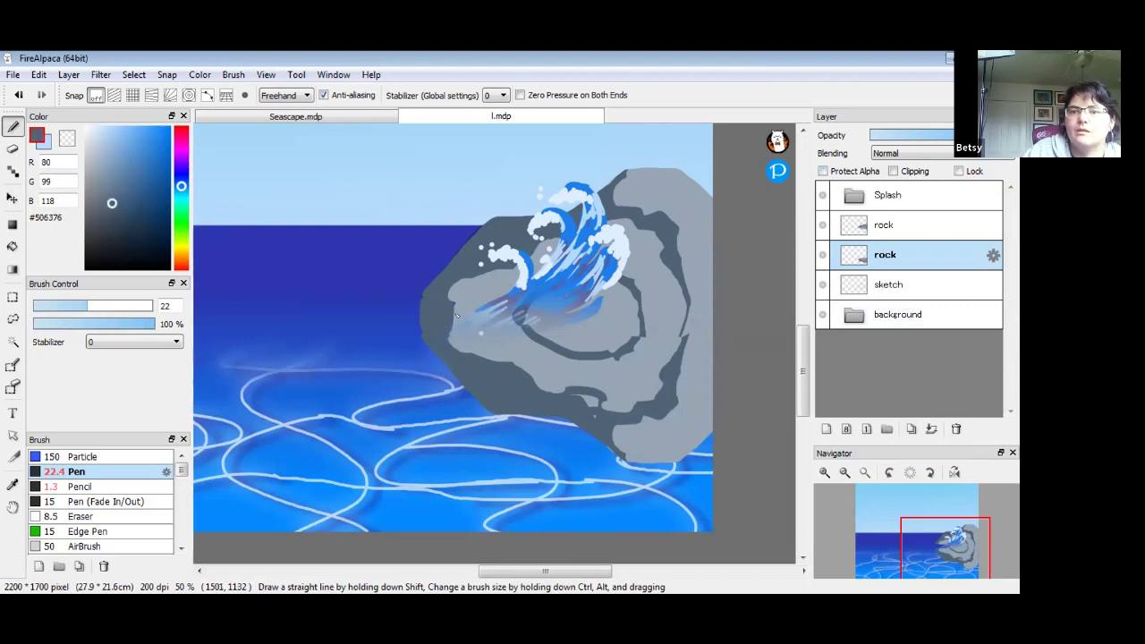
left_click_drag(950, 135, 917, 136)
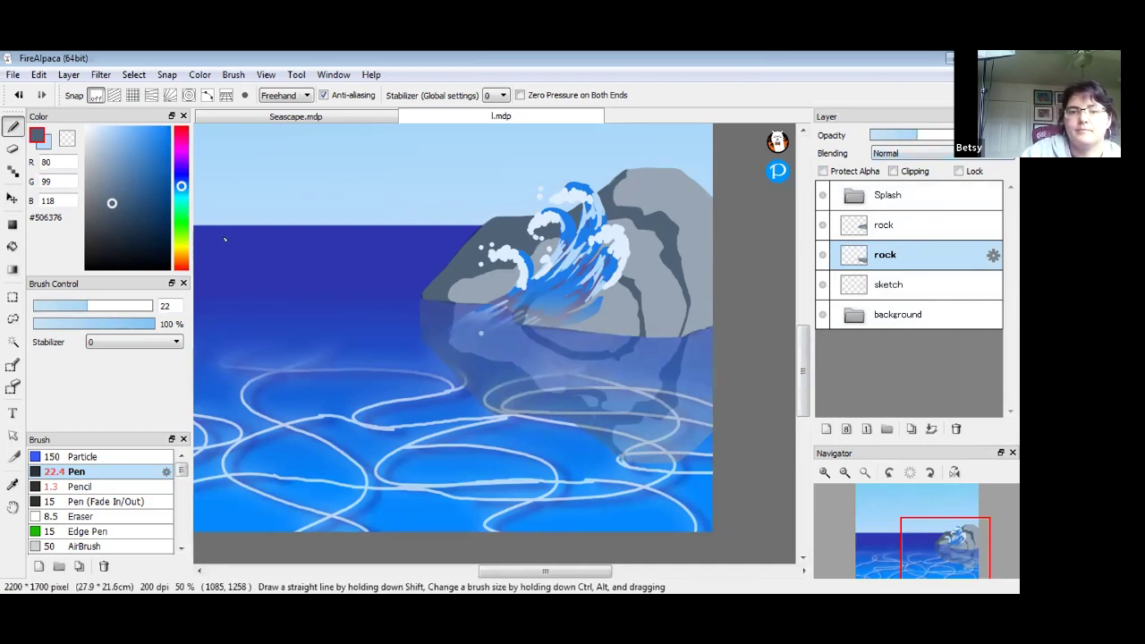
- Fade the lower part of the rock's reflection with the 367-size Eraser (Soft) at 13% opacity
left_click(12, 149)
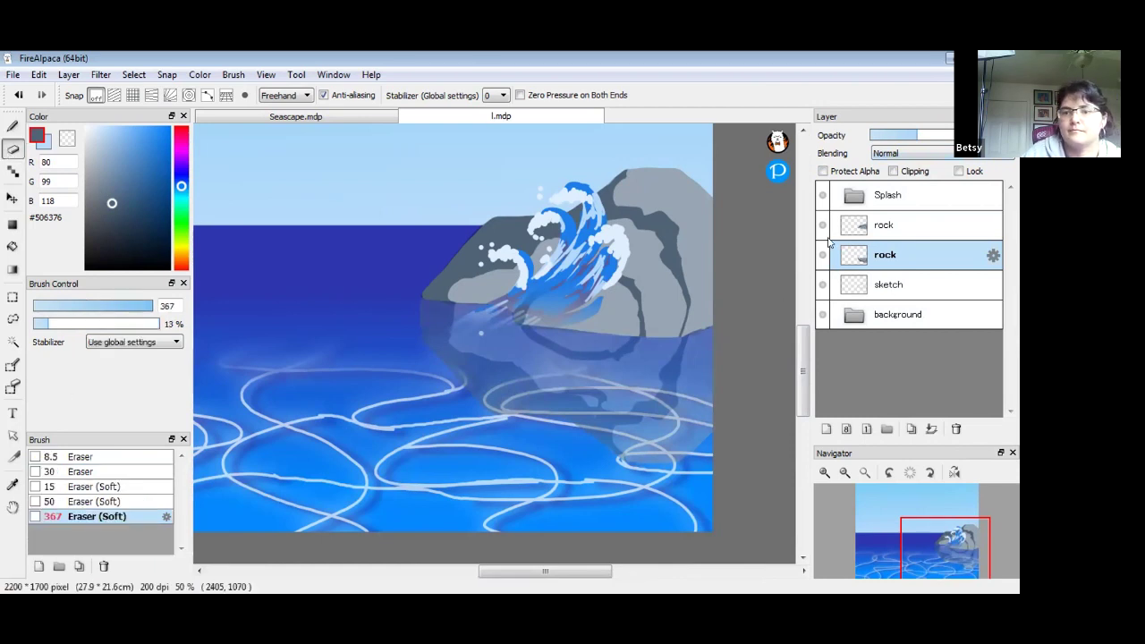
left_click(844, 473)
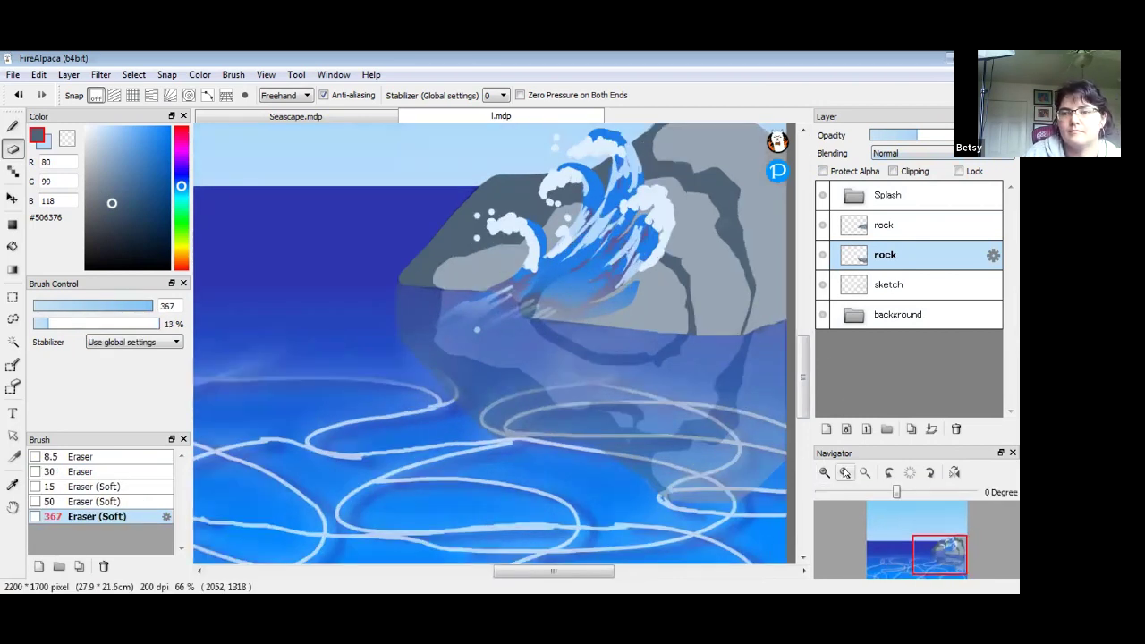
scroll(683, 376, "down", 2)
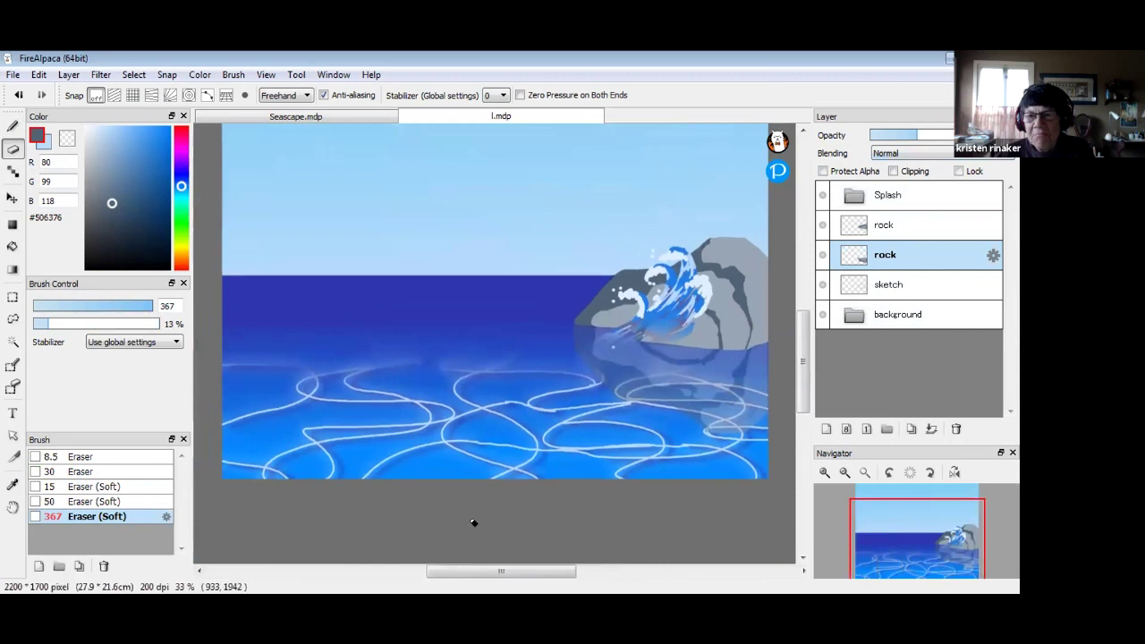
left_click_drag(478, 360, 394, 364)
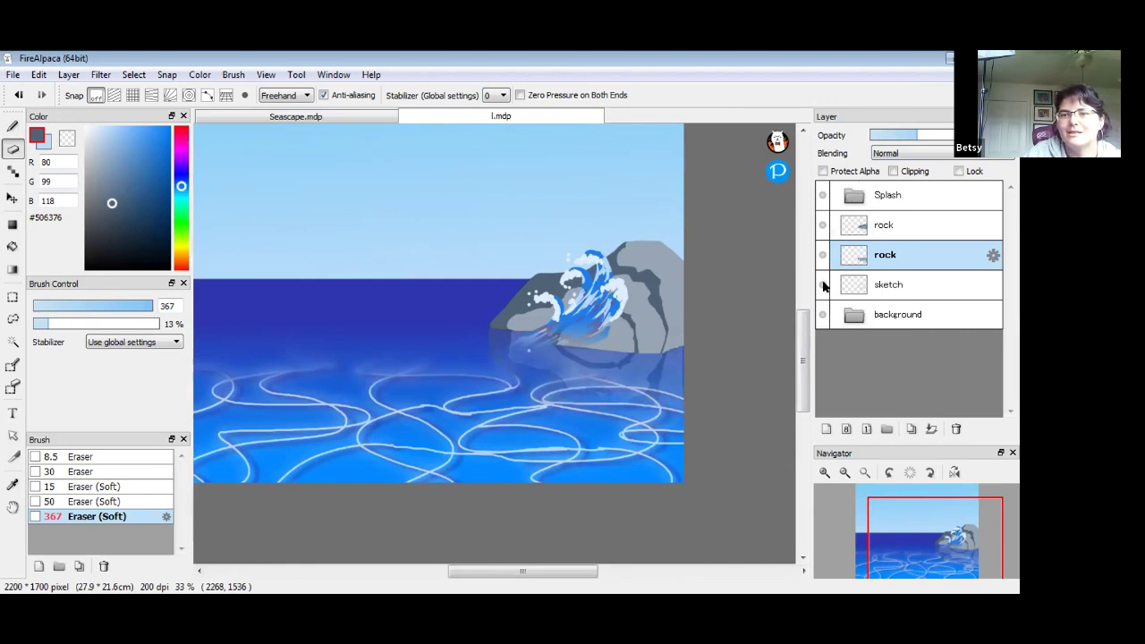
- Hide and reshow the background folder to examine the faded rock reflection on its own and within the whole scene
left_click(821, 315)
left_click(821, 314)
left_click(821, 315)
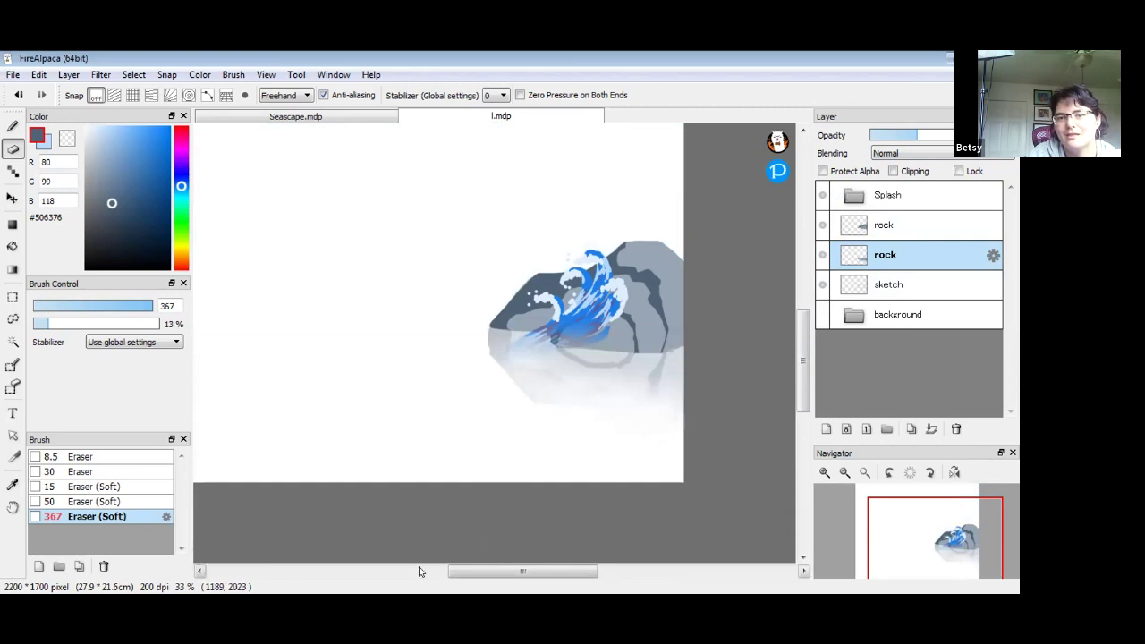
left_click(821, 315)
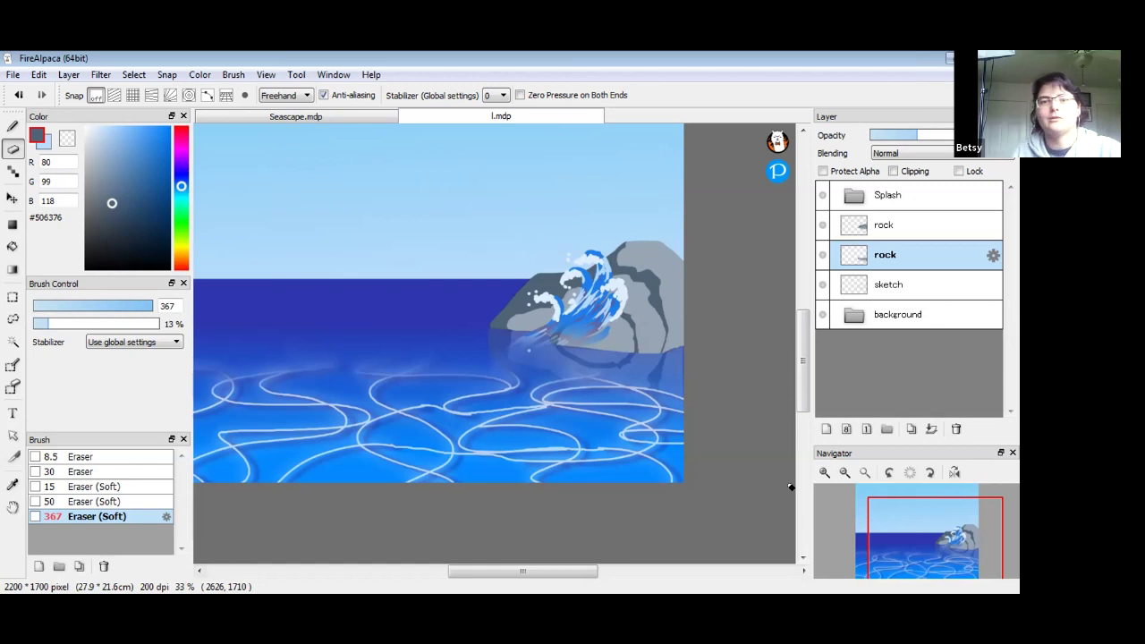
left_click_drag(439, 385, 485, 390)
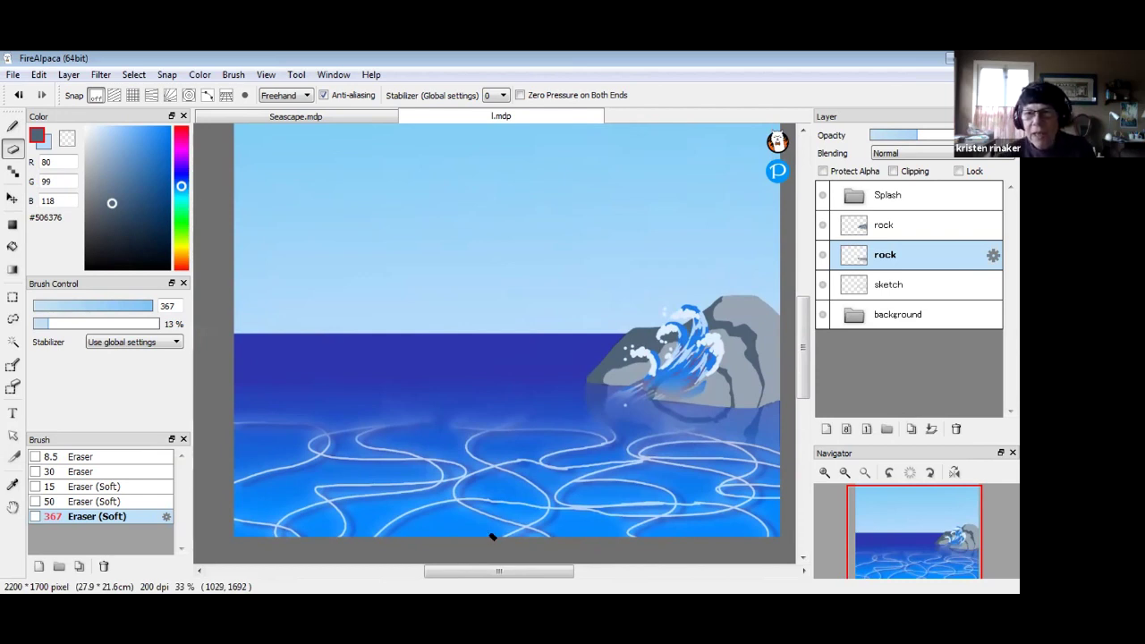
mouse_move(585, 405)
left_mouse_down()
mouse_move(568, 410)
mouse_move(577, 410)
left_mouse_up()
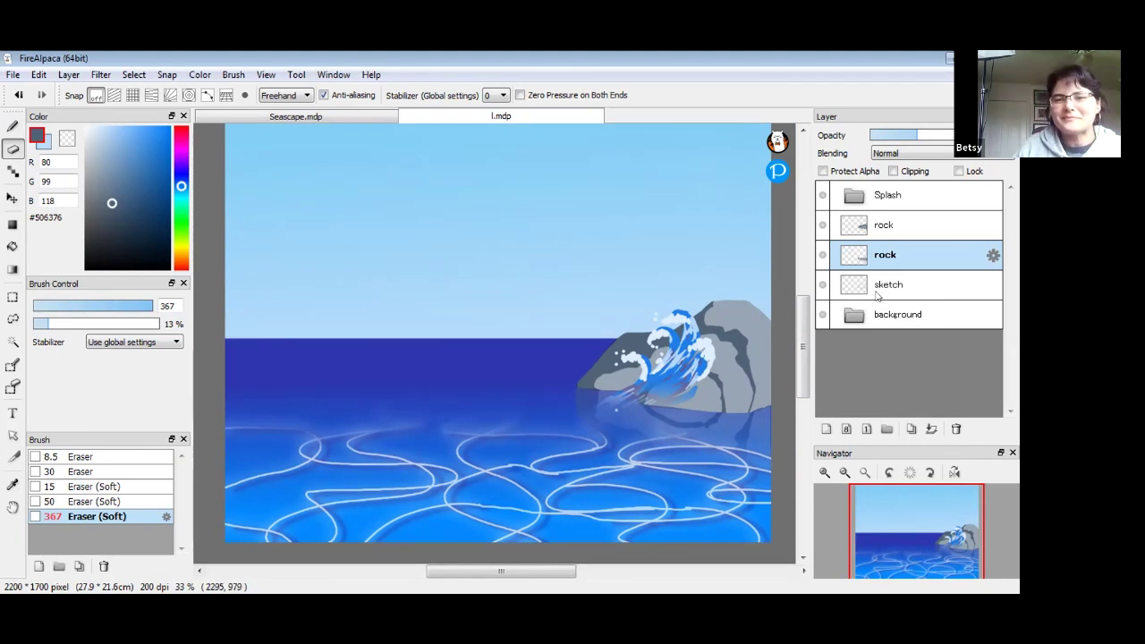
mouse_move(852, 499)
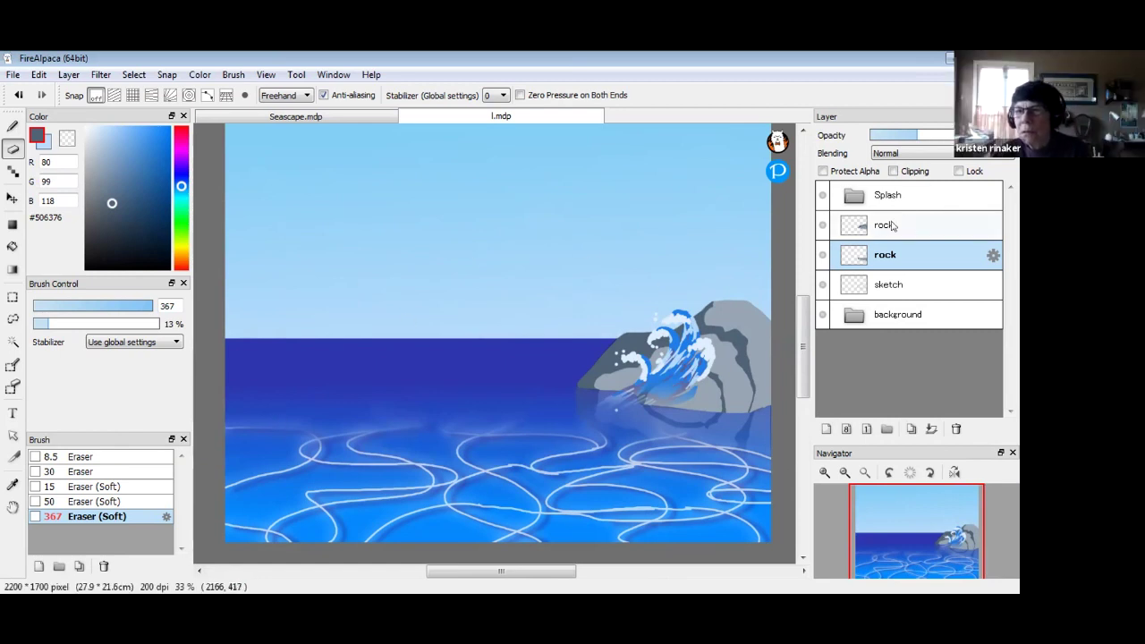
- Make the original rock layer active and save the document
left_click(912, 193)
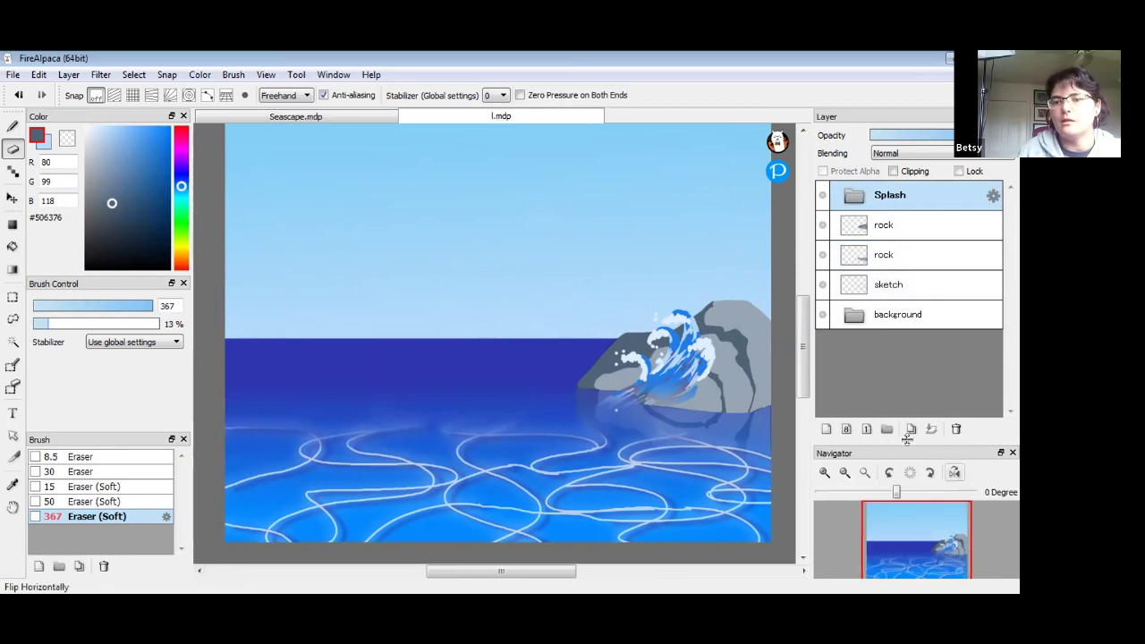
left_click(900, 226)
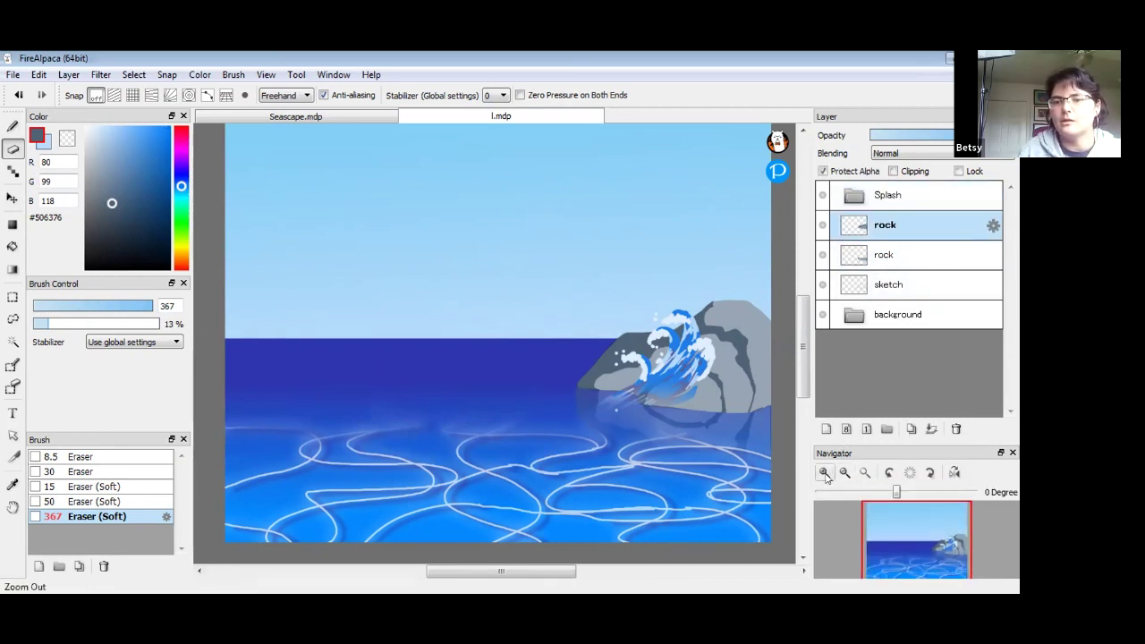
left_click(13, 75)
left_click(41, 189)
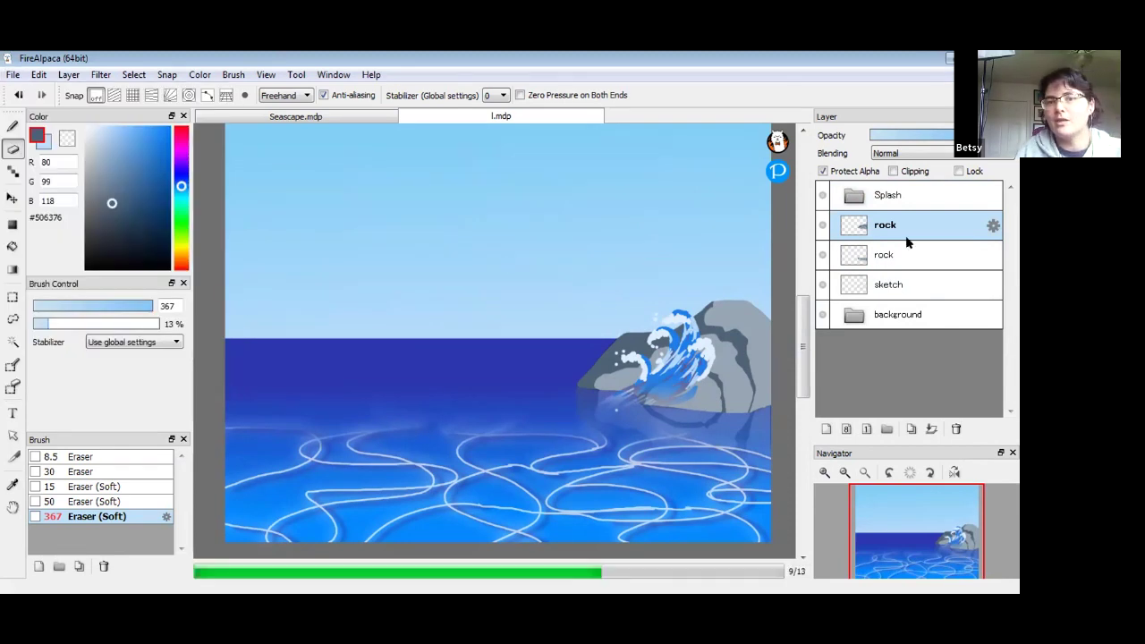
- Add a new layer named "mountains" and place it above the Splash folder
left_click(825, 428)
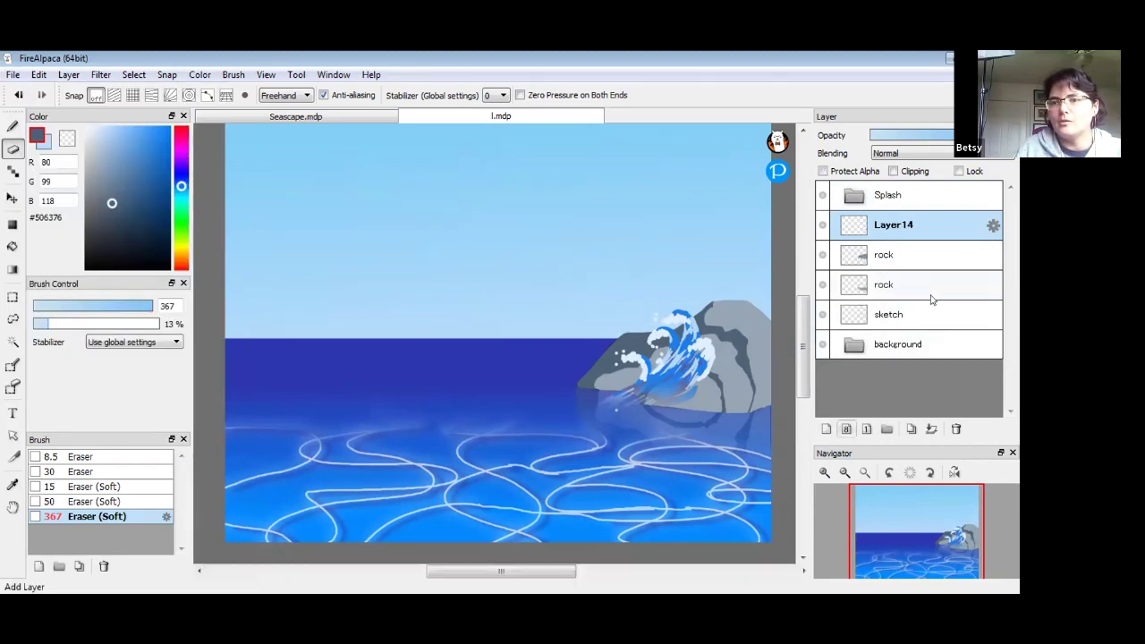
double_click(888, 227)
type("moun")
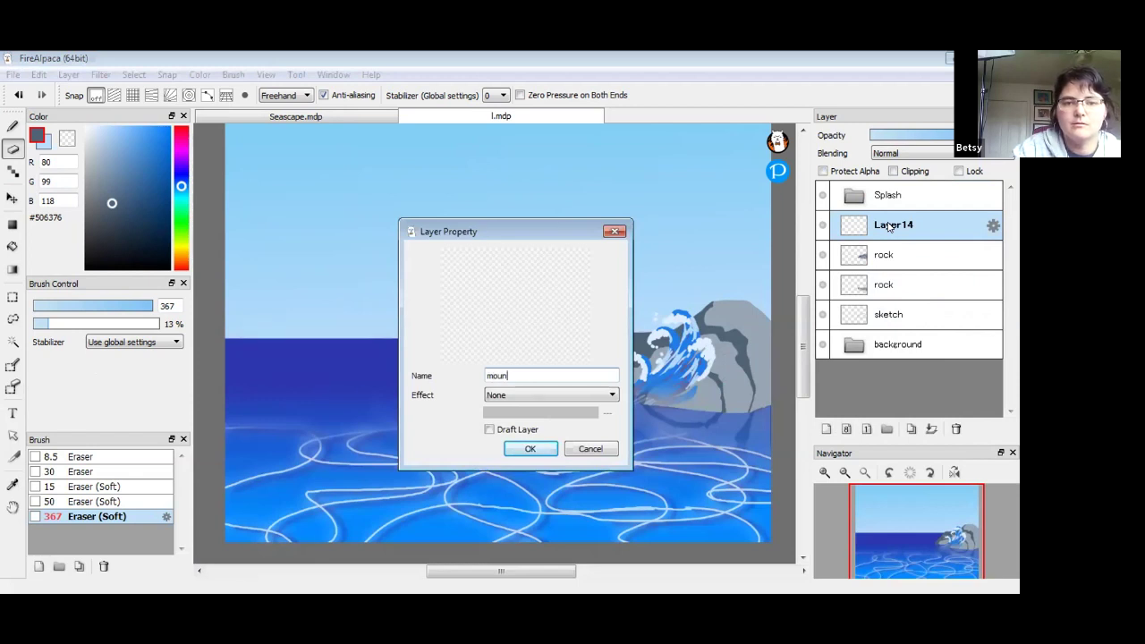
type("tains")
key("Return")
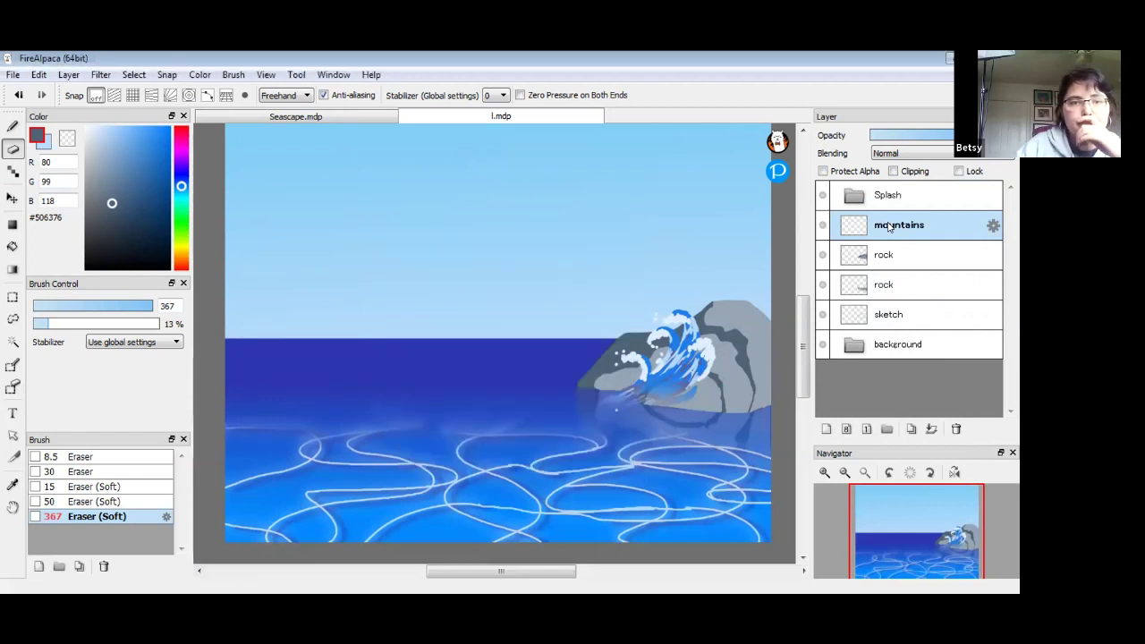
left_click(13, 127)
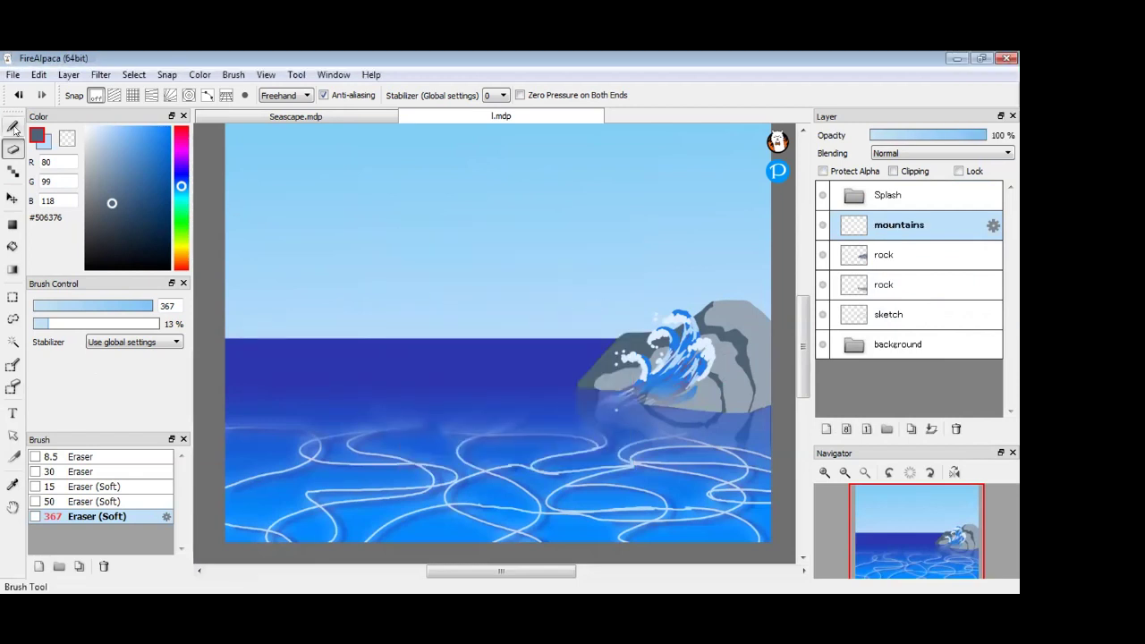
left_click_drag(903, 226, 909, 190)
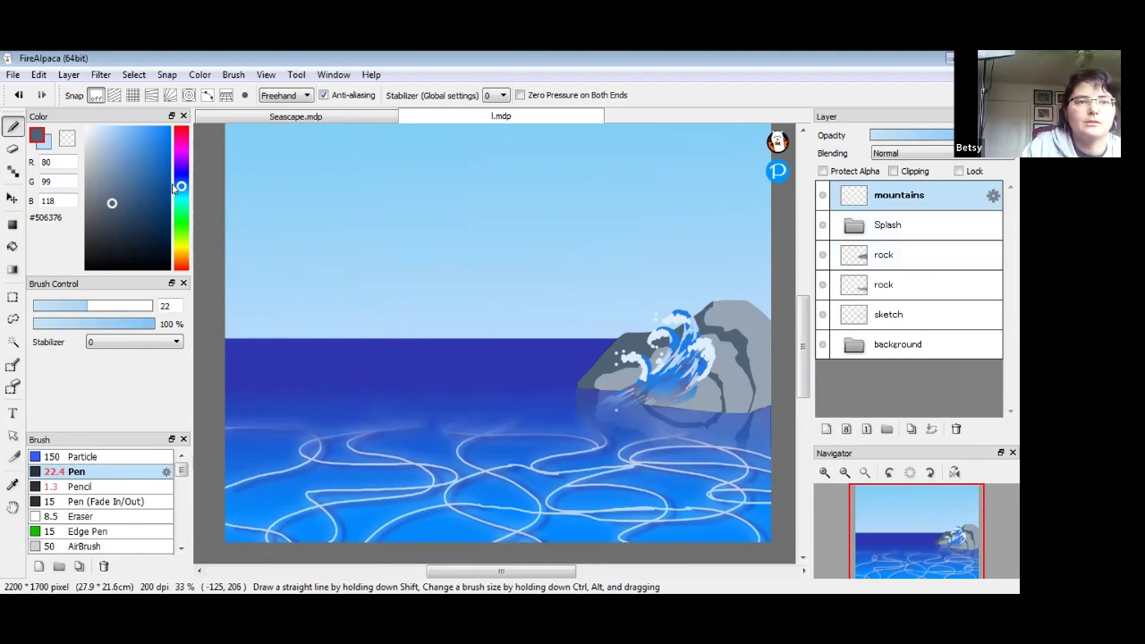
- Draw a triangular mountain across the horizon at the scene's left side in dark green #0D7132 and fill it
mouse_move(180, 188)
left_mouse_down()
mouse_move(181, 202)
mouse_move(161, 205)
mouse_move(153, 192)
mouse_move(162, 208)
left_mouse_up()
left_click(182, 213)
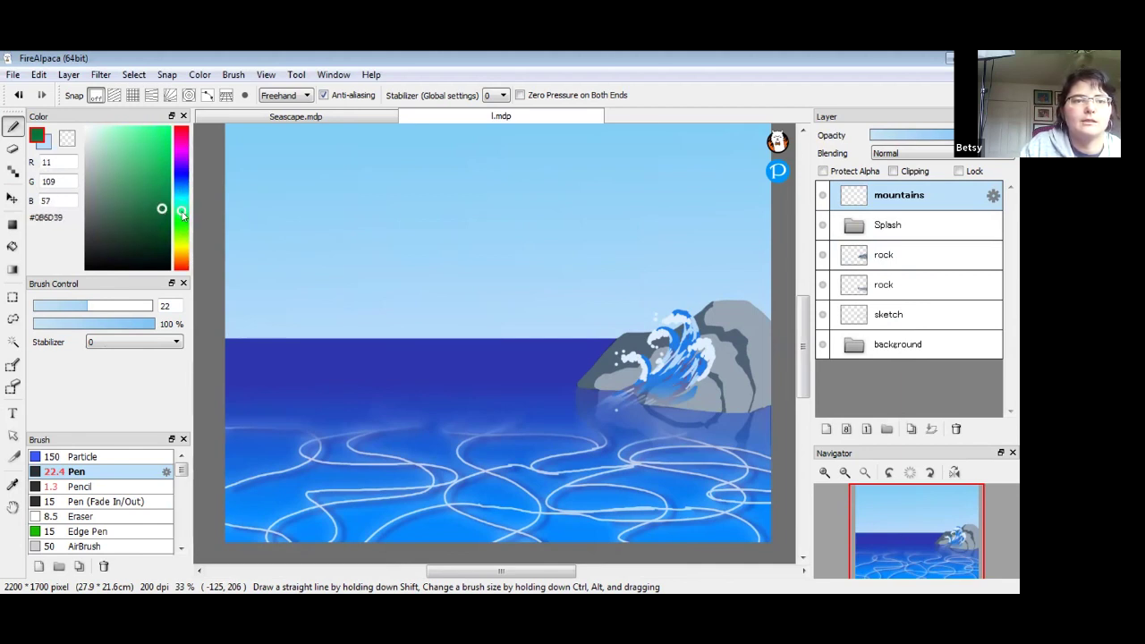
left_click(181, 213)
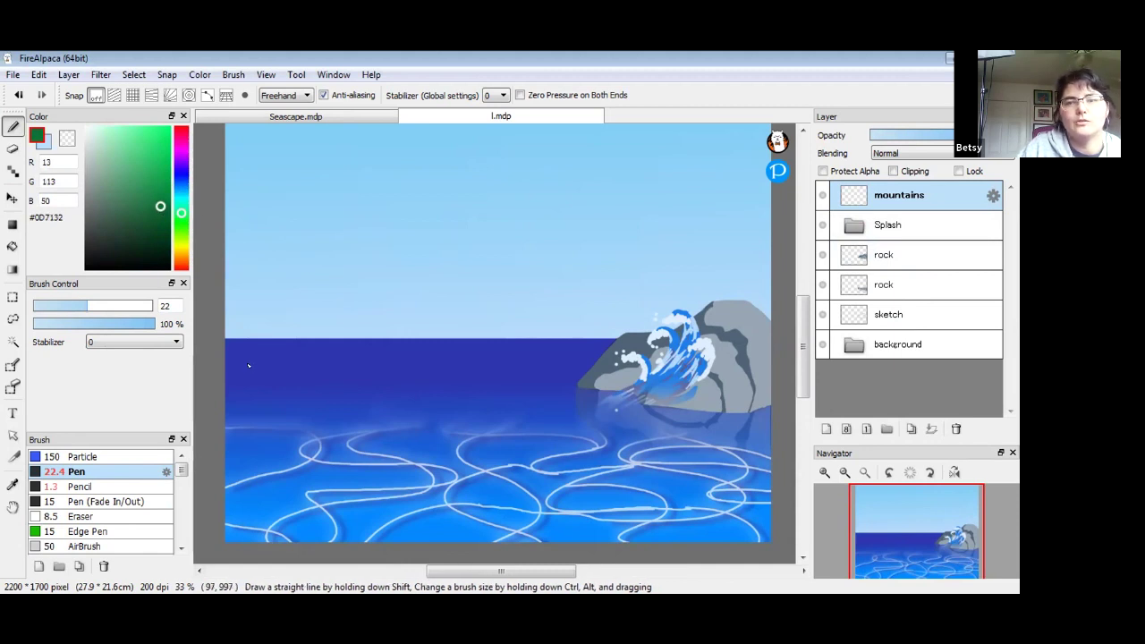
mouse_move(245, 369)
left_mouse_down()
mouse_move(259, 333)
mouse_move(311, 288)
mouse_move(331, 358)
left_mouse_up()
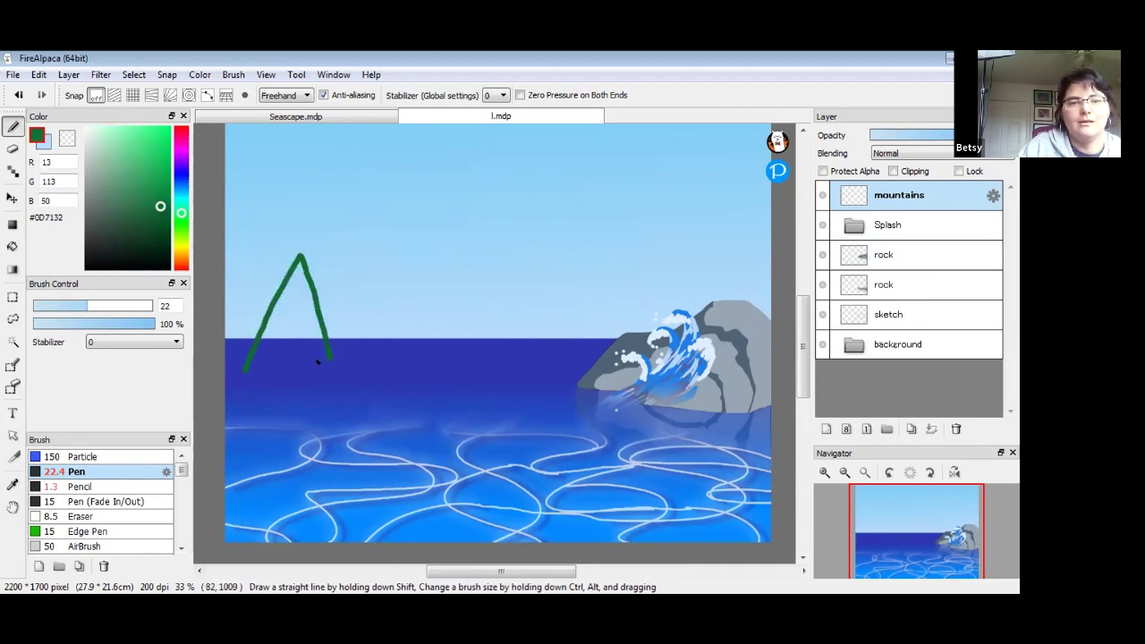
key("g")
left_click(292, 301)
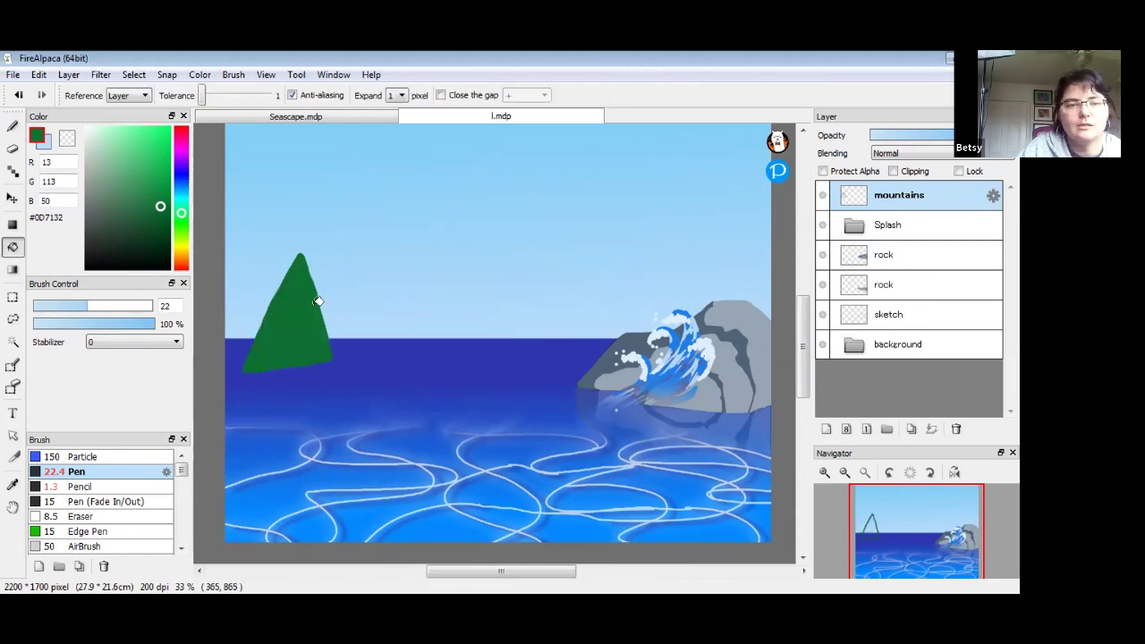
- Temporarily lower the mountains layer's opacity to sample the hazy green #62A99F from the mountain, and restore full opacity
left_click(12, 128)
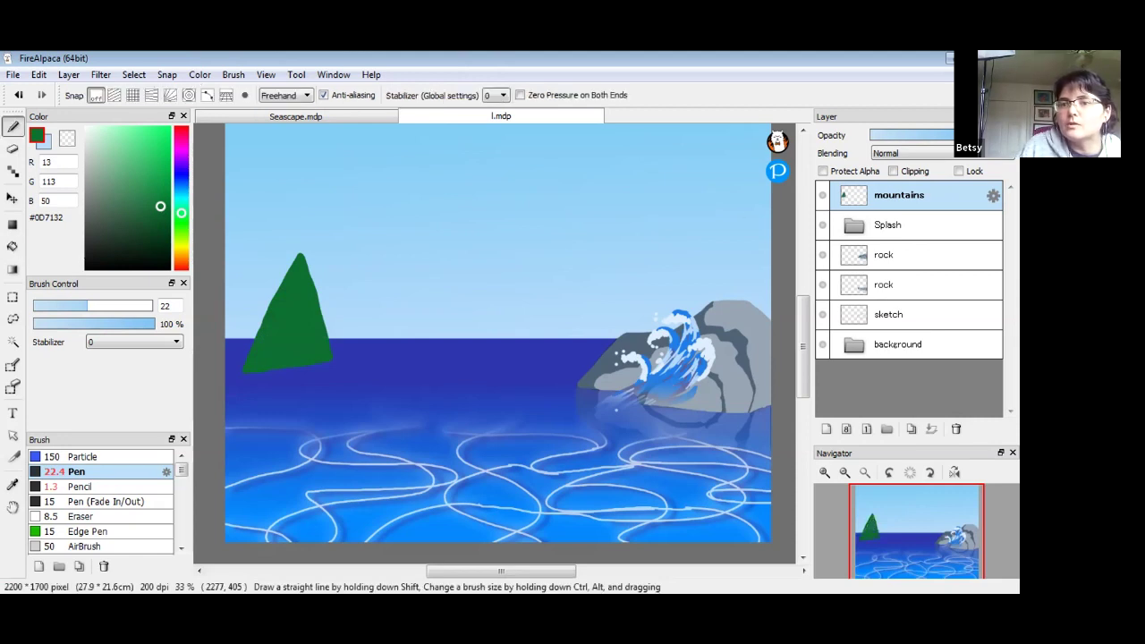
left_click_drag(950, 131, 921, 135)
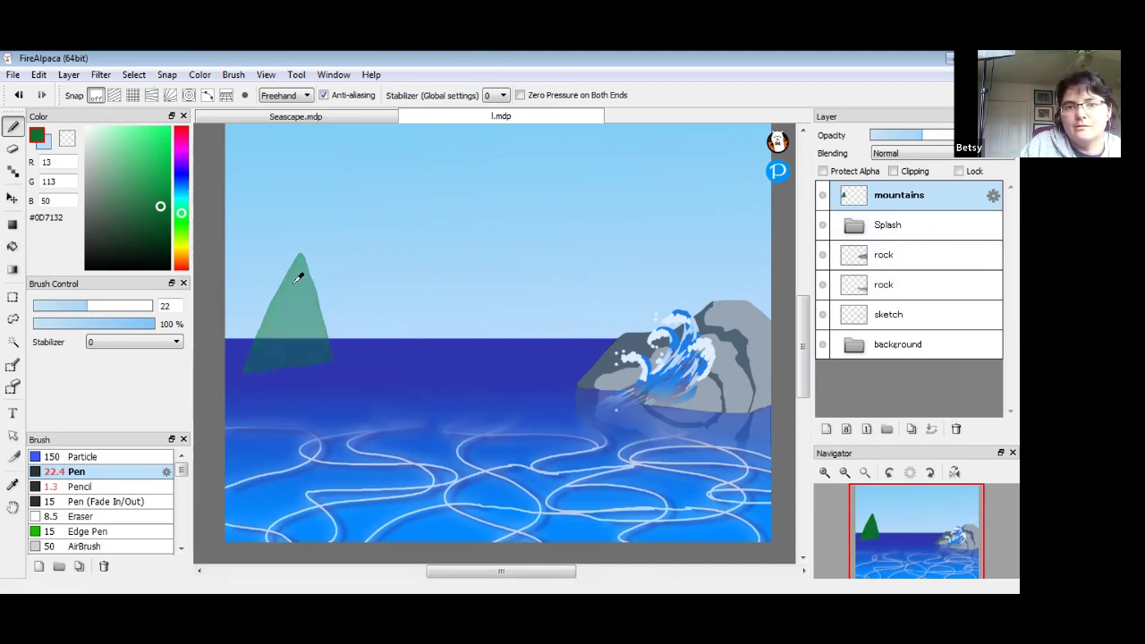
left_click(436, 260, "alt")
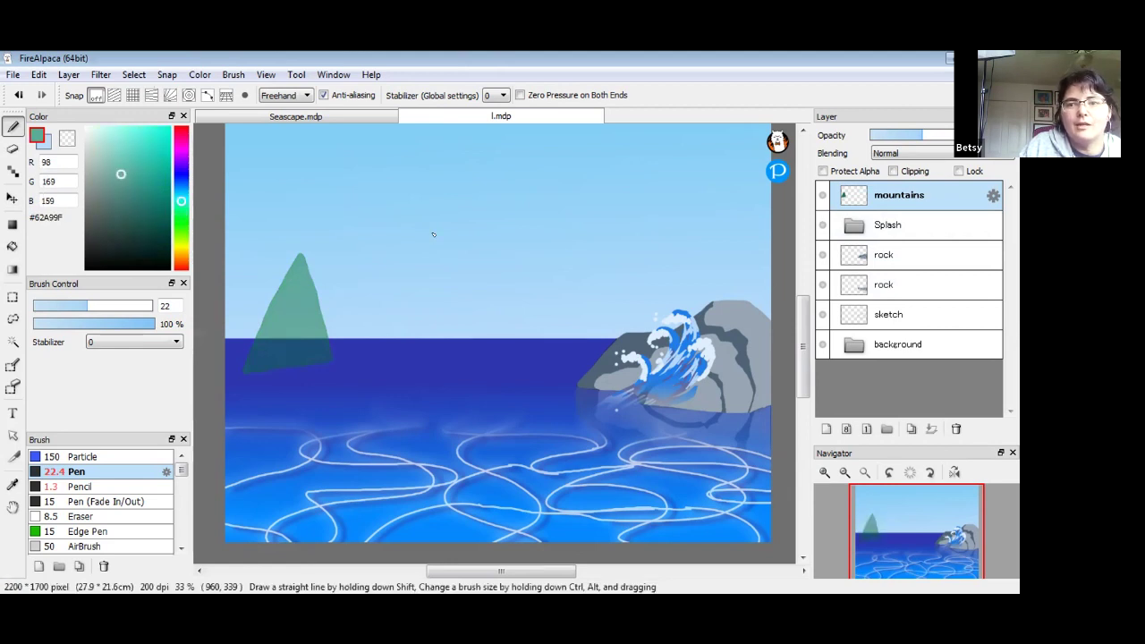
left_click_drag(912, 136, 954, 136)
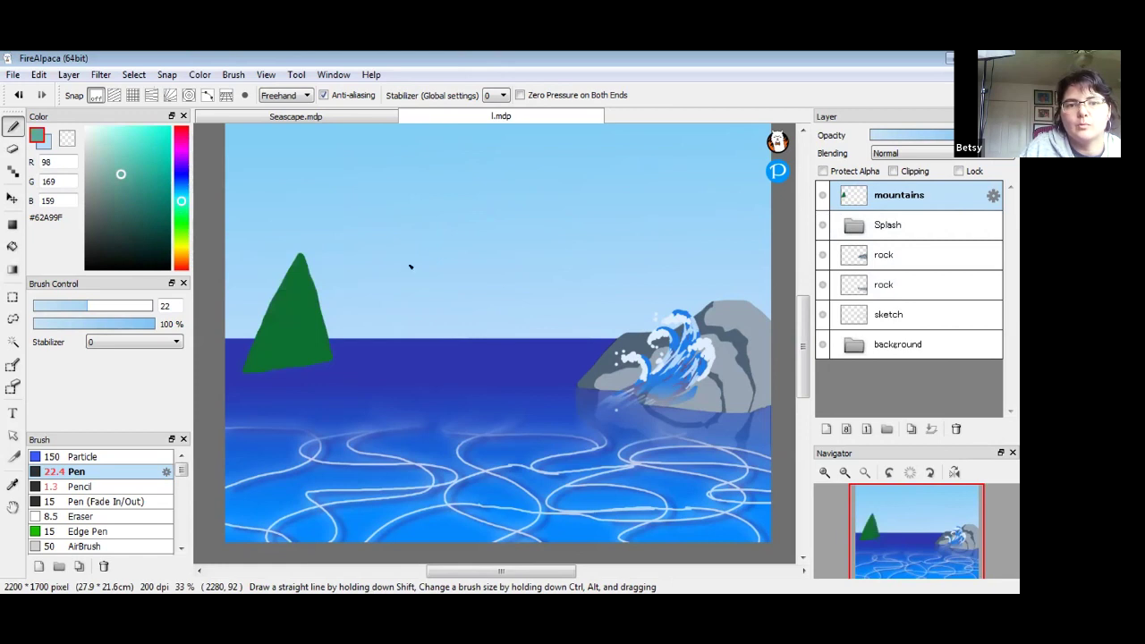
- Outline a second, more distant mountain beside the dark green one in hazy green, fill it and smooth its lower edge
left_click_drag(396, 251, 377, 333)
left_click_drag(396, 248, 436, 335)
mouse_move(389, 246)
left_mouse_down()
mouse_move(356, 277)
mouse_move(339, 343)
mouse_move(373, 355)
mouse_move(470, 341)
mouse_move(443, 334)
left_mouse_up()
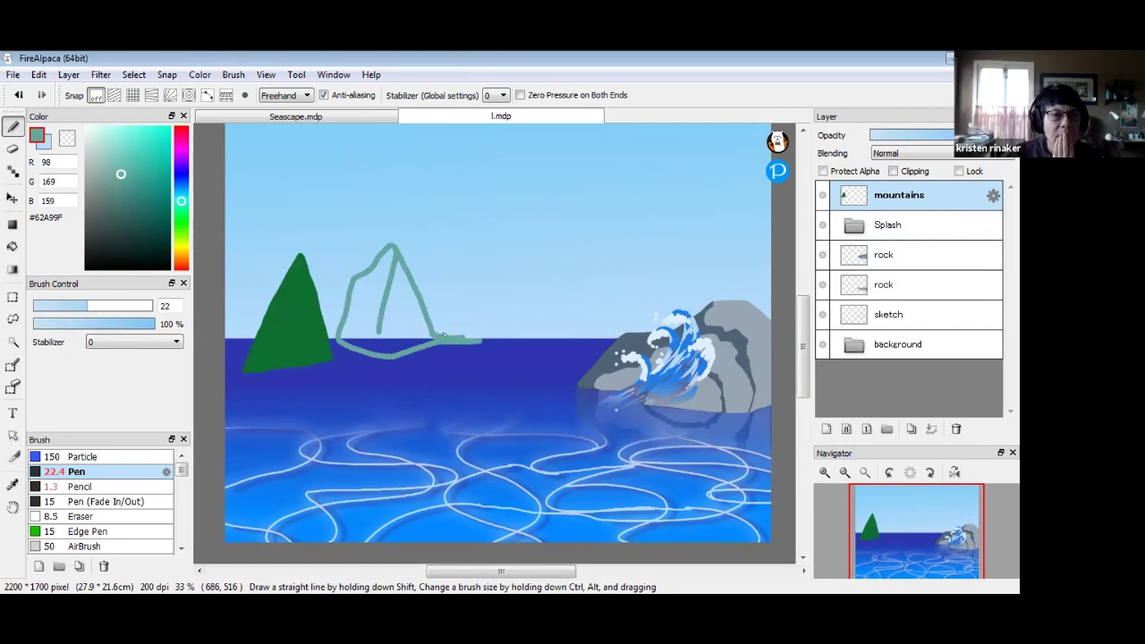
key("g")
left_click(396, 299)
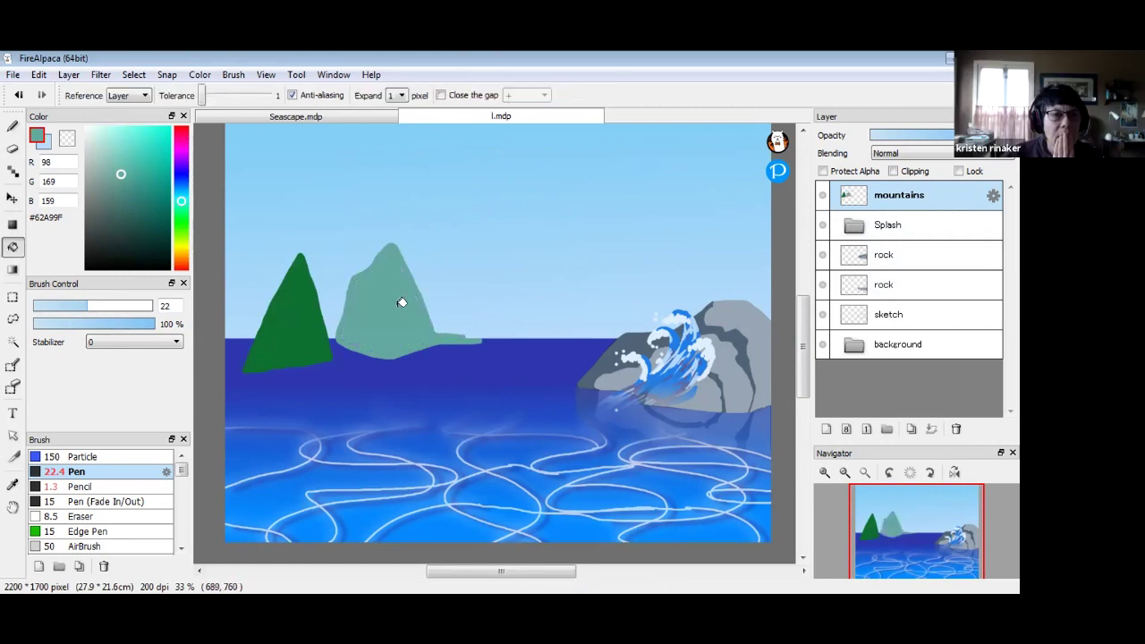
key("b")
mouse_move(414, 322)
left_mouse_down()
mouse_move(450, 333)
mouse_move(418, 354)
mouse_move(376, 356)
left_mouse_up()
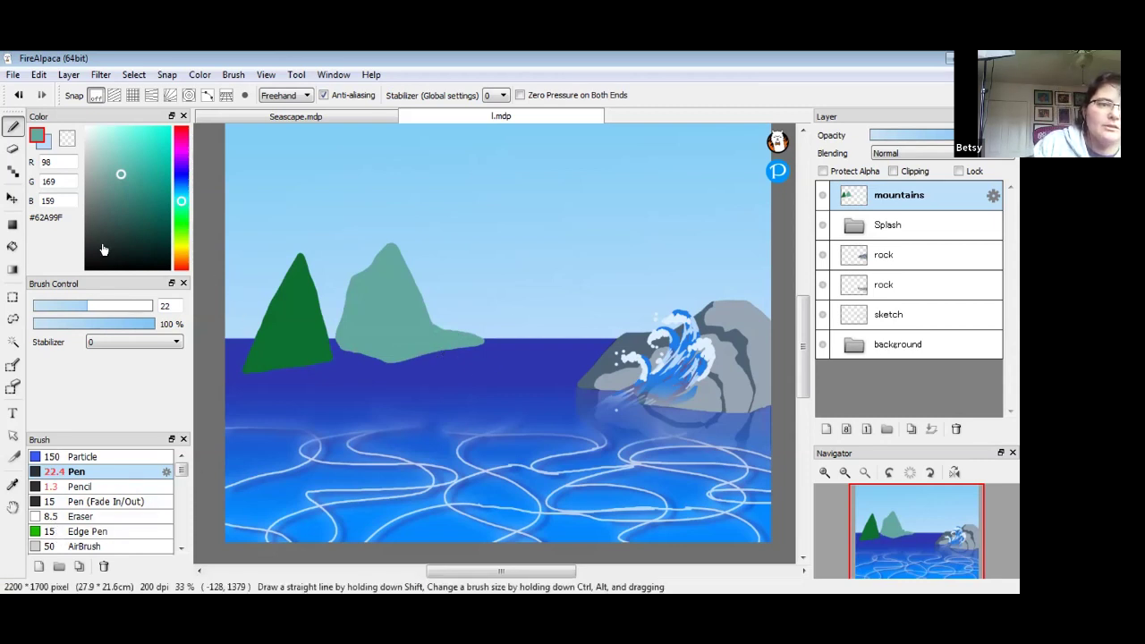
- Soften the lower edge of the hazy green mountain with the soft Eraser reduced to size 49
left_click(13, 148)
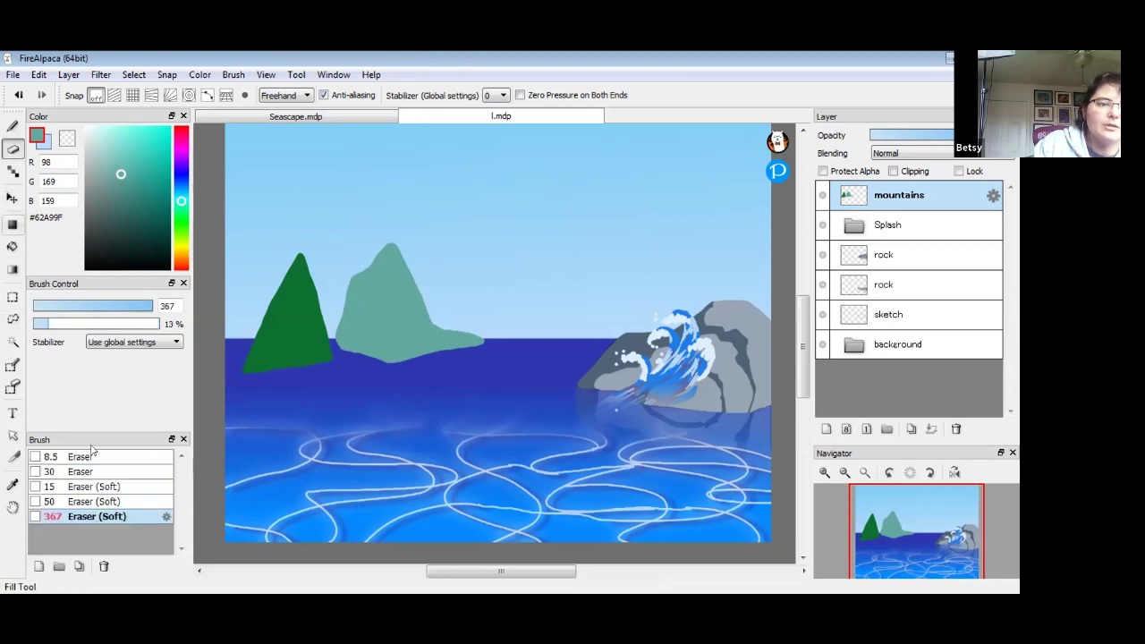
left_click(399, 391)
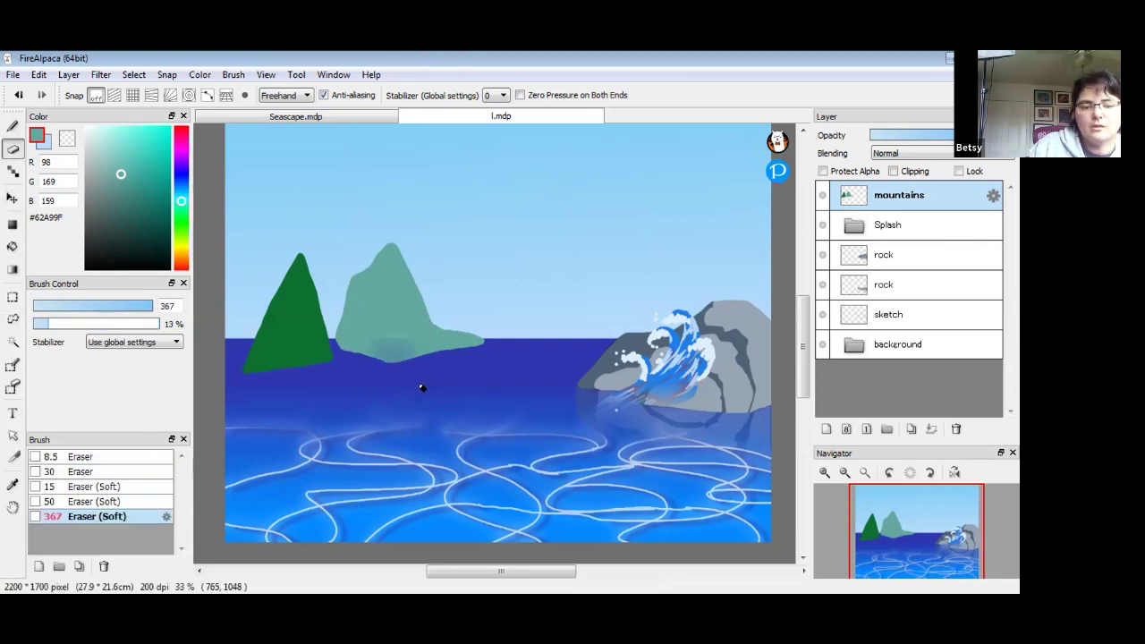
key("ctrl+z")
left_click_drag(149, 307, 123, 308)
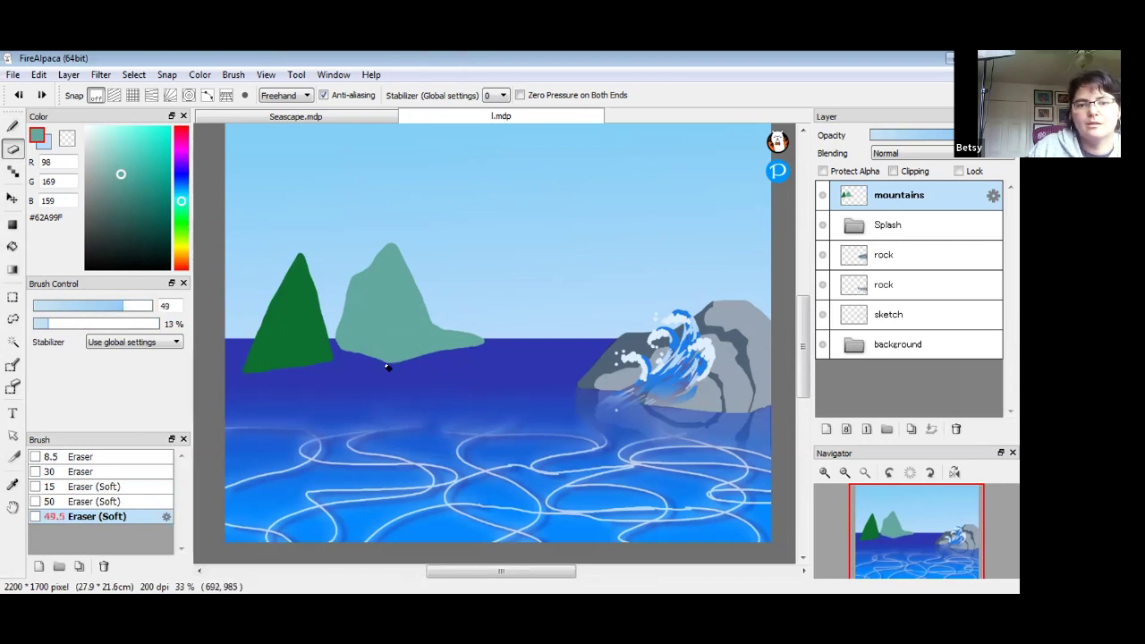
mouse_move(381, 367)
left_mouse_down()
mouse_move(486, 344)
mouse_move(370, 369)
mouse_move(409, 365)
mouse_move(346, 353)
mouse_move(480, 347)
left_mouse_up()
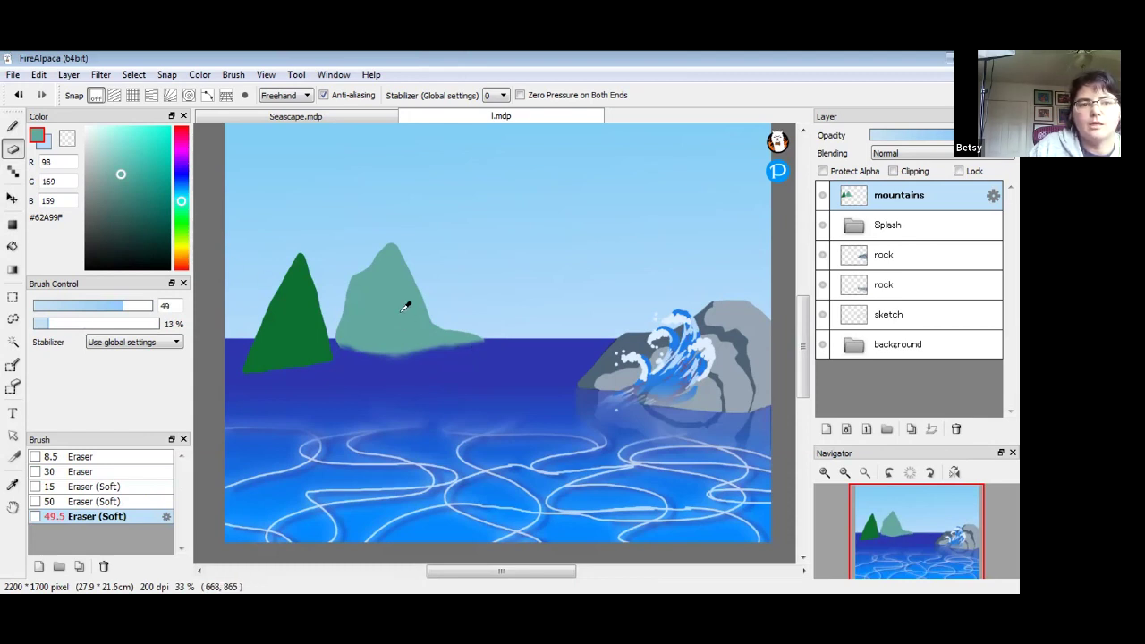
- Paint a sandy #AA9962 shoreline along the mountain's base with the Watercolor brush and blend water blue #2D36AF beneath it
left_click(181, 210)
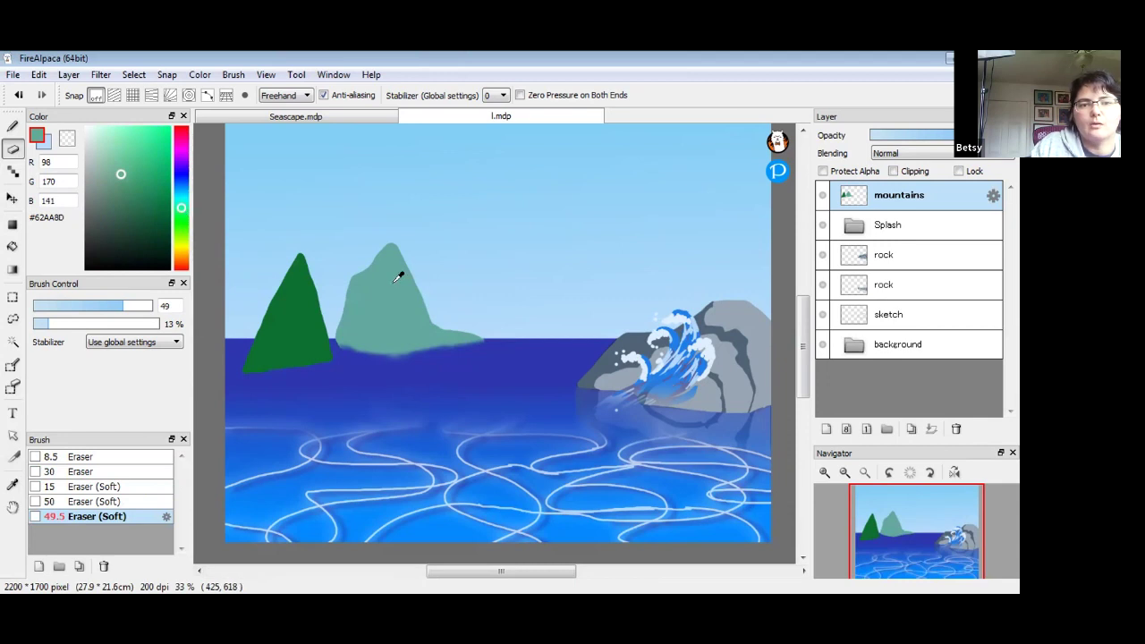
left_click_drag(181, 208, 182, 252)
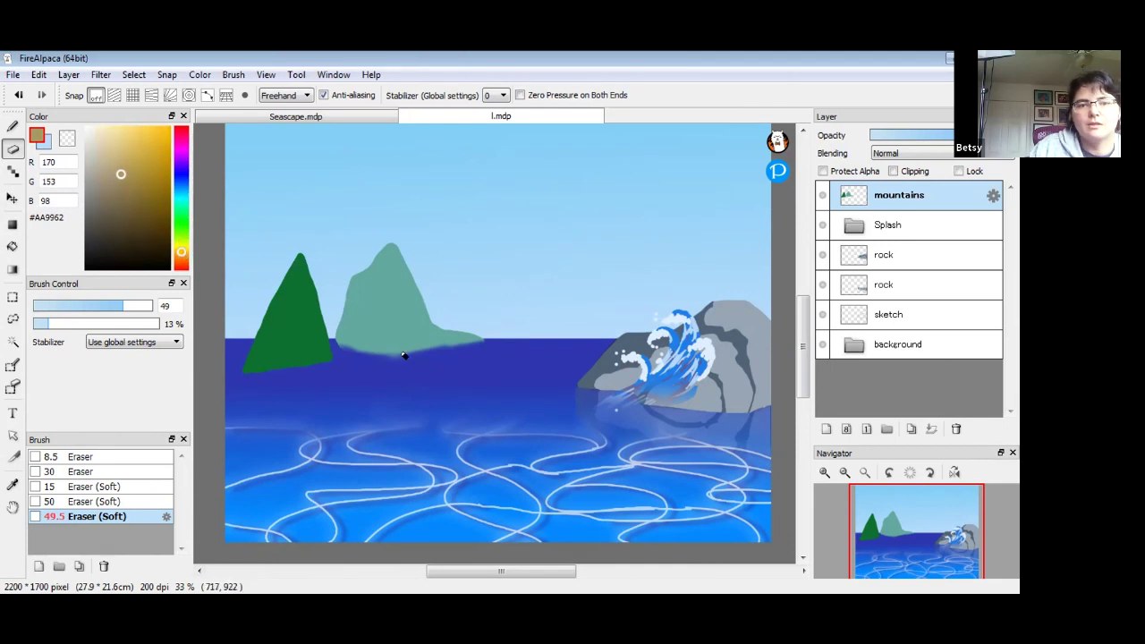
left_click(13, 126)
left_click_drag(181, 461, 182, 481)
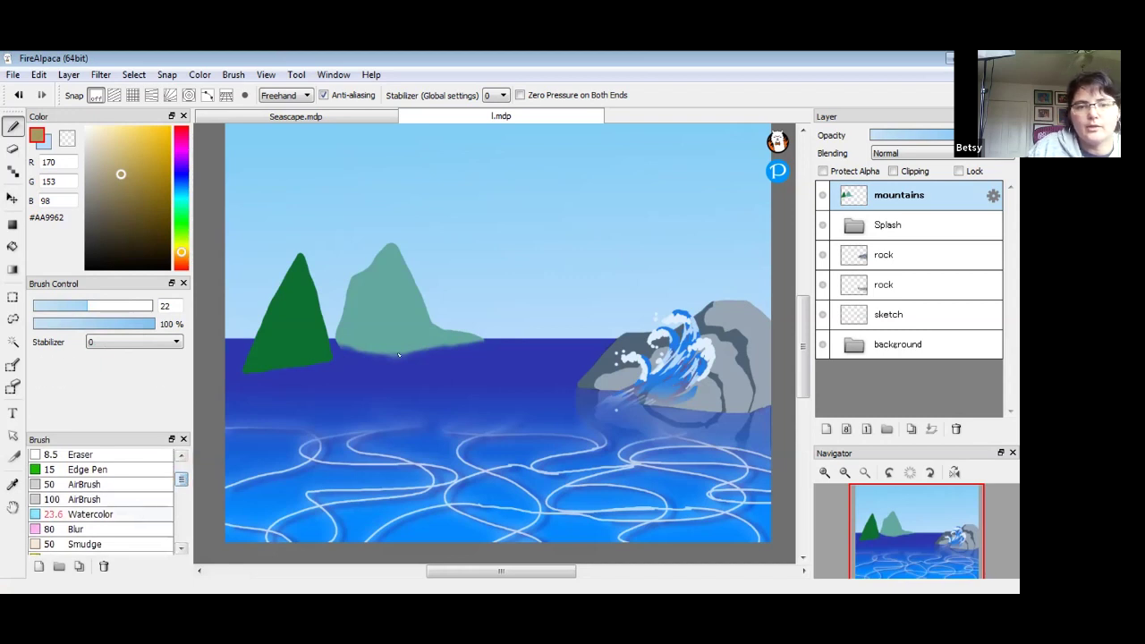
mouse_move(433, 345)
left_mouse_down()
mouse_move(374, 350)
mouse_move(459, 342)
left_mouse_up()
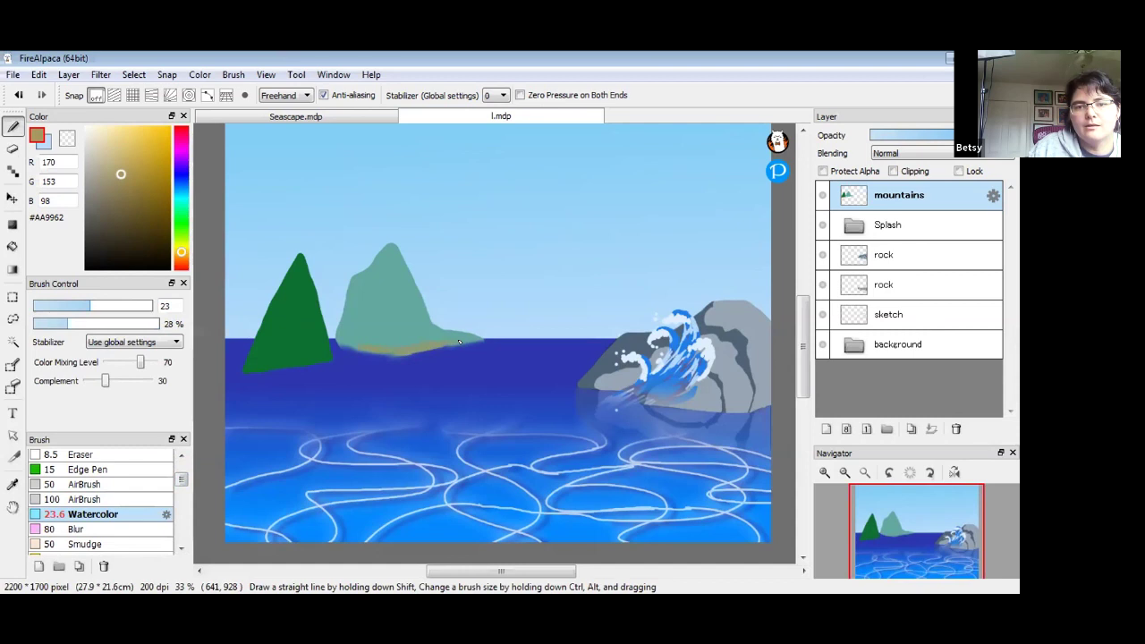
mouse_move(358, 347)
left_mouse_down()
mouse_move(399, 356)
mouse_move(386, 352)
left_mouse_up()
left_click(359, 355, "alt")
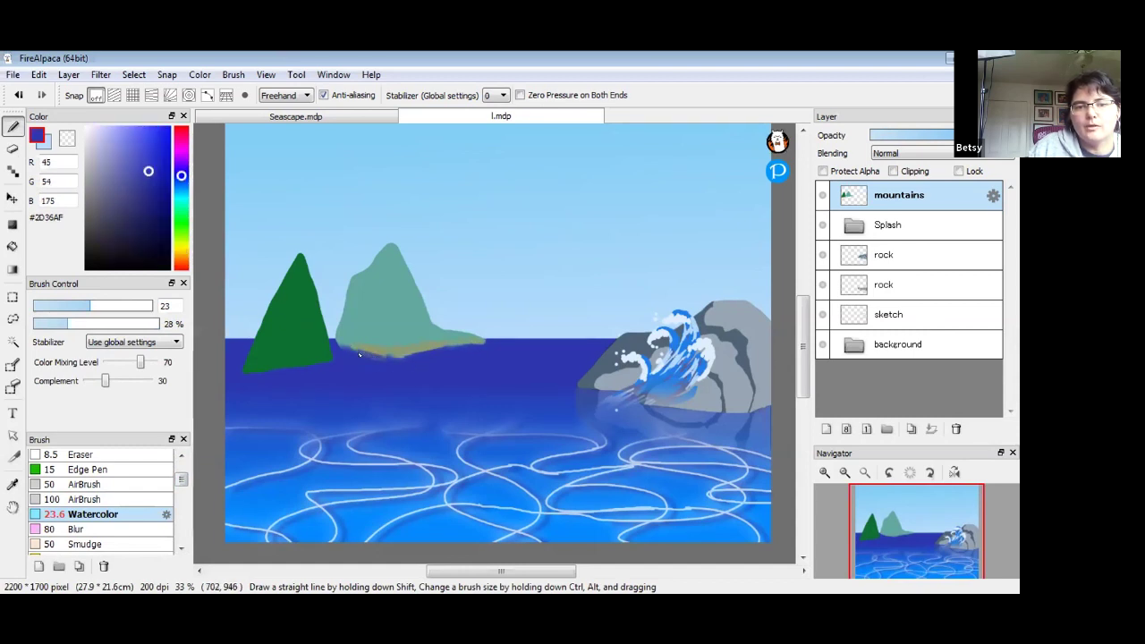
left_click_drag(390, 357, 486, 344)
- Try out Watercolor blending with test strokes of water blue and sky blue in the open sky, and undo the last stroke
mouse_move(469, 277)
left_mouse_down()
mouse_move(528, 258)
mouse_move(508, 286)
mouse_move(549, 250)
mouse_move(533, 271)
mouse_move(496, 269)
left_mouse_up()
left_click(555, 274, "alt")
key("ctrl+z")
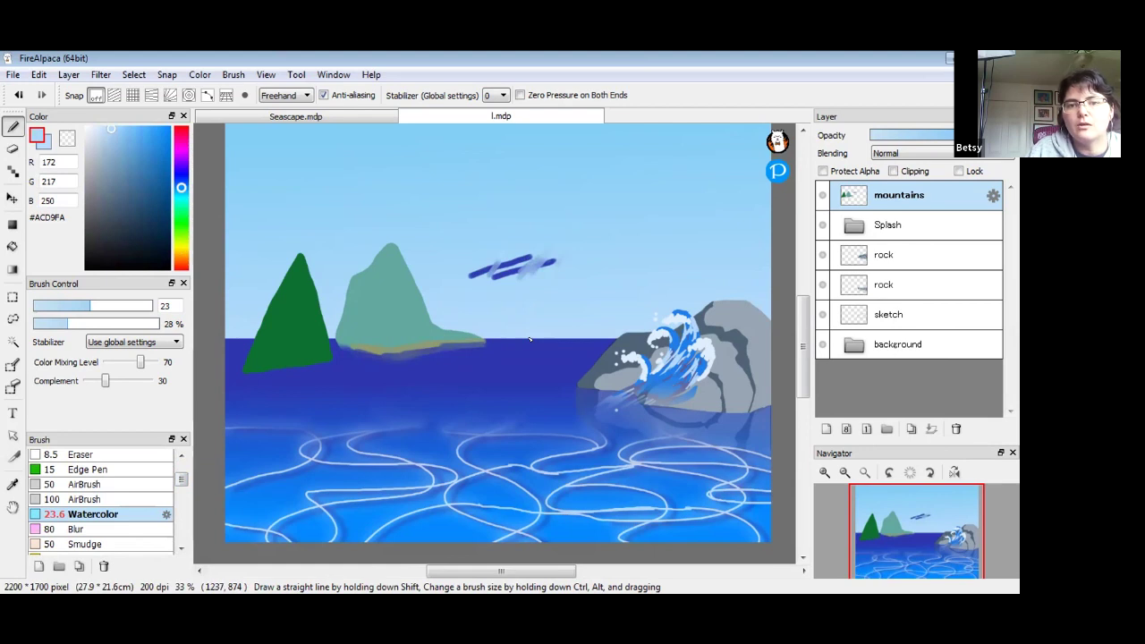
- Blend the sandy shoreline into the mountain's green using Watercolor strokes in colors sampled from the shore and slope
left_click(825, 472)
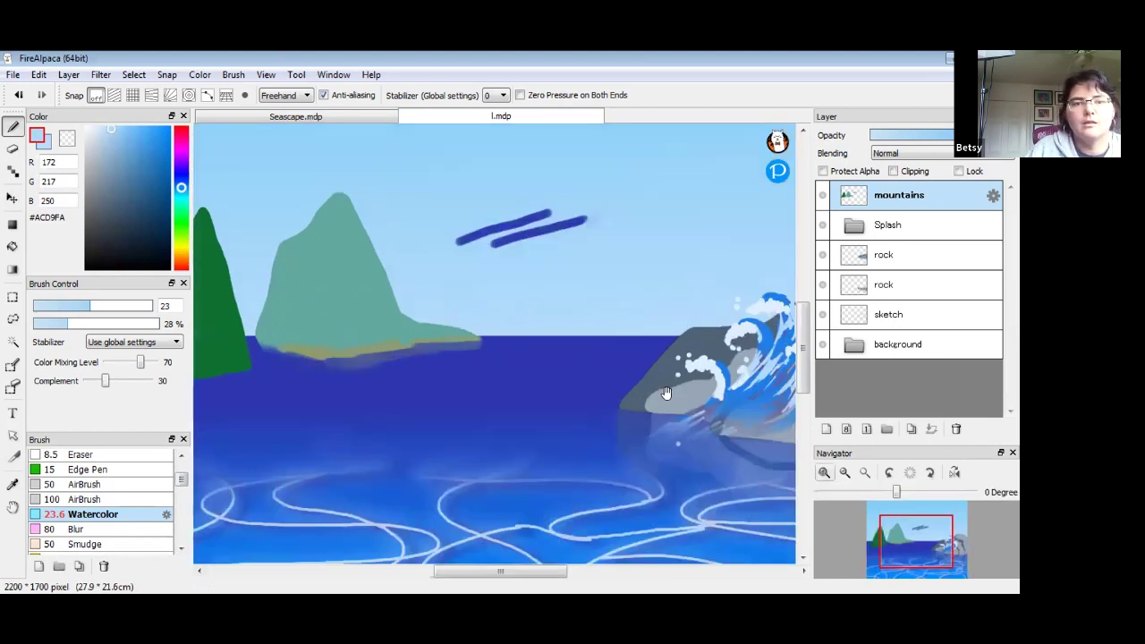
scroll(473, 339, "up", 2)
left_click_drag(473, 339, 643, 308)
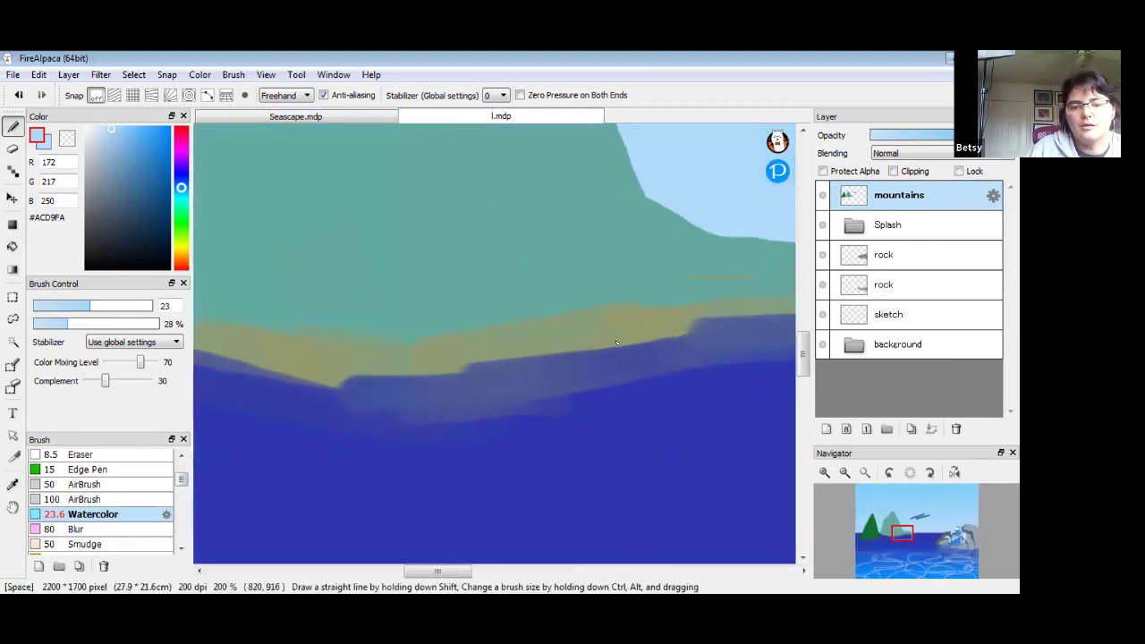
left_click(563, 310, "alt")
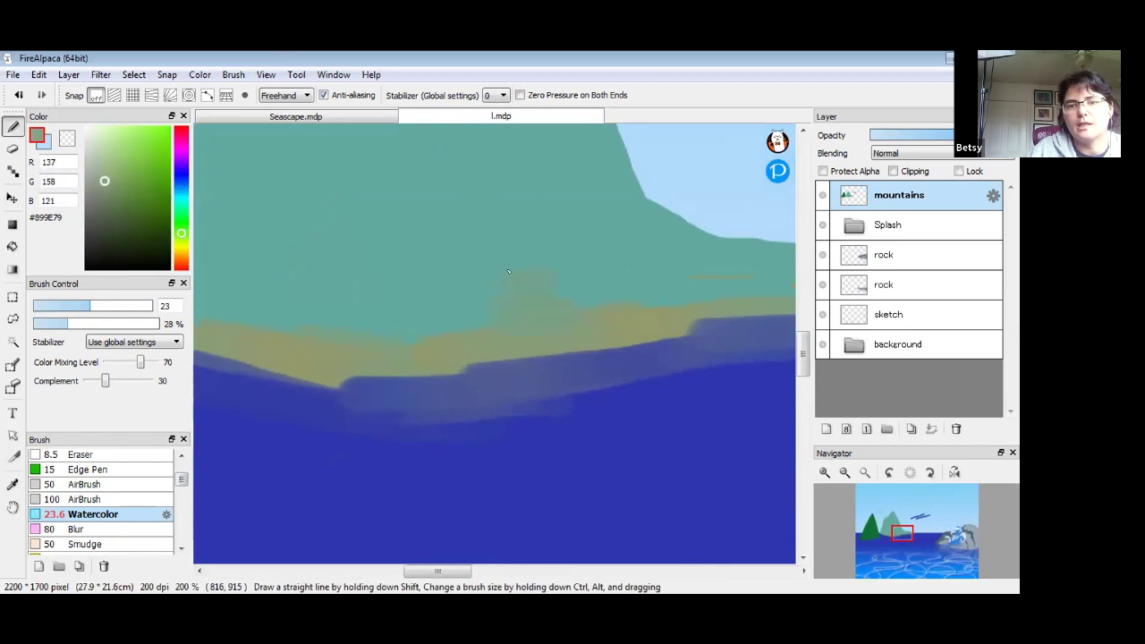
left_click(450, 268, "alt")
mouse_move(461, 281)
left_mouse_down()
mouse_move(759, 297)
mouse_move(567, 291)
mouse_move(552, 319)
mouse_move(613, 311)
left_mouse_up()
left_click(705, 316, "alt")
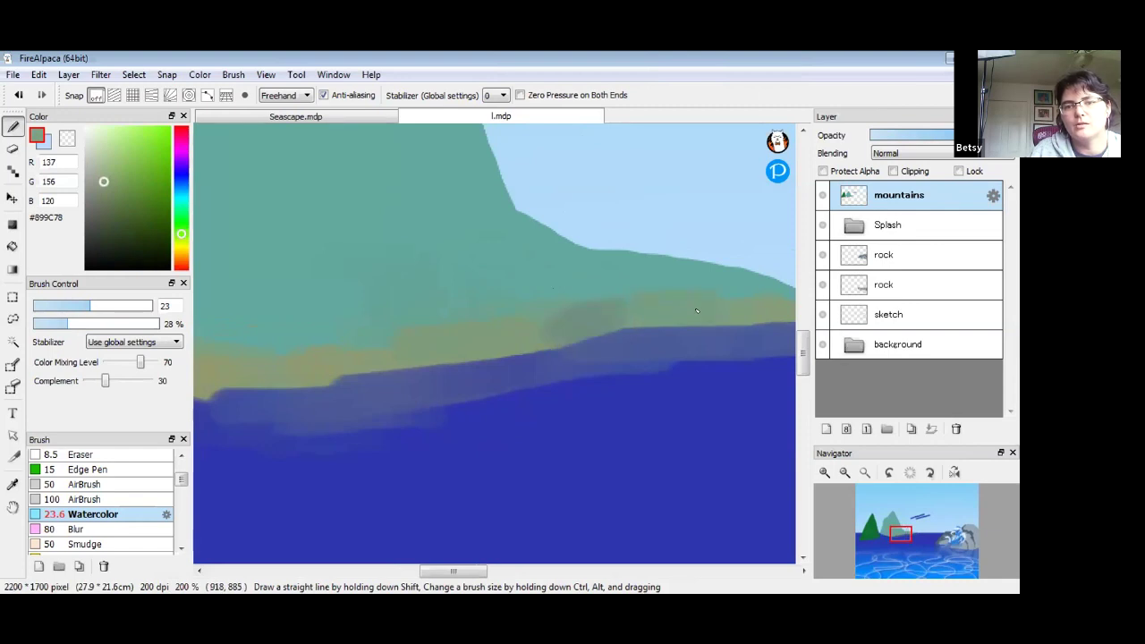
- Extend the muted blue #4E5A95 waterline beneath the left part of the sandy shore with the Watercolor brush
left_click_drag(352, 358, 564, 366)
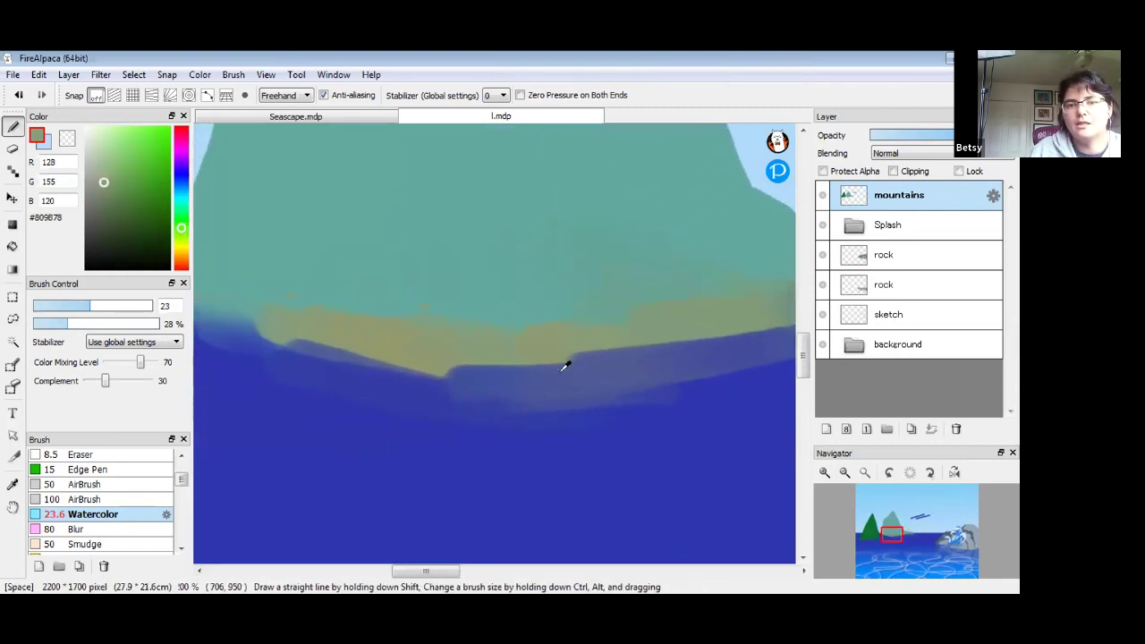
left_click(429, 372, "alt")
mouse_move(429, 373)
left_mouse_down()
mouse_move(273, 350)
mouse_move(608, 365)
mouse_move(215, 344)
mouse_move(384, 332)
left_mouse_up()
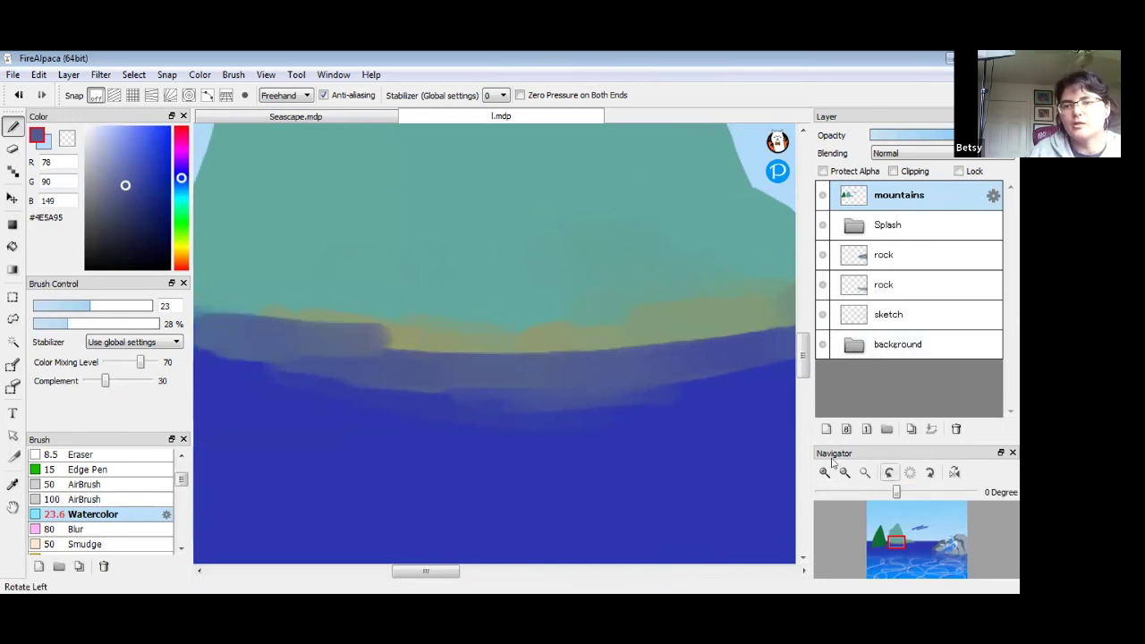
scroll(531, 416, "down", 5)
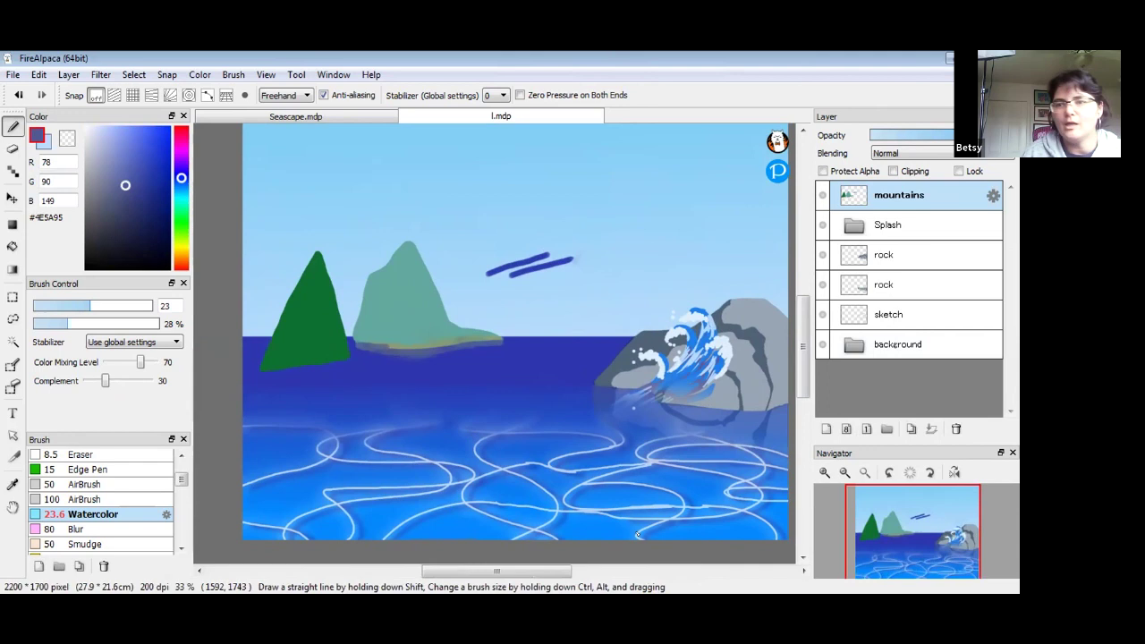
- Lasso the dark green mountain, delete it and clear the selection
left_click(12, 151)
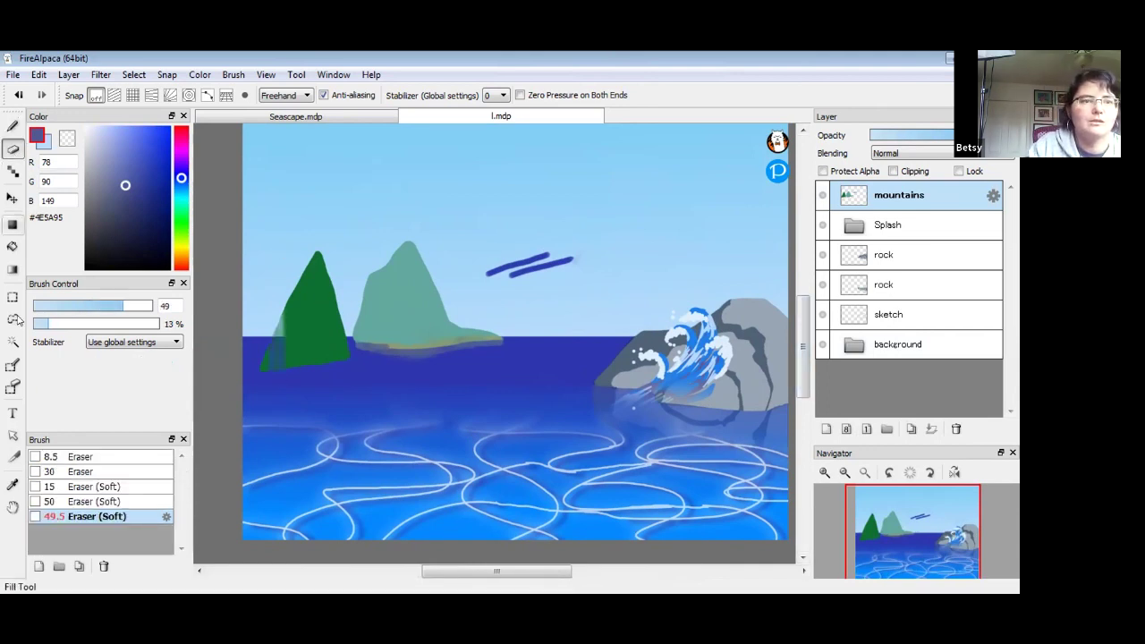
left_click(13, 296)
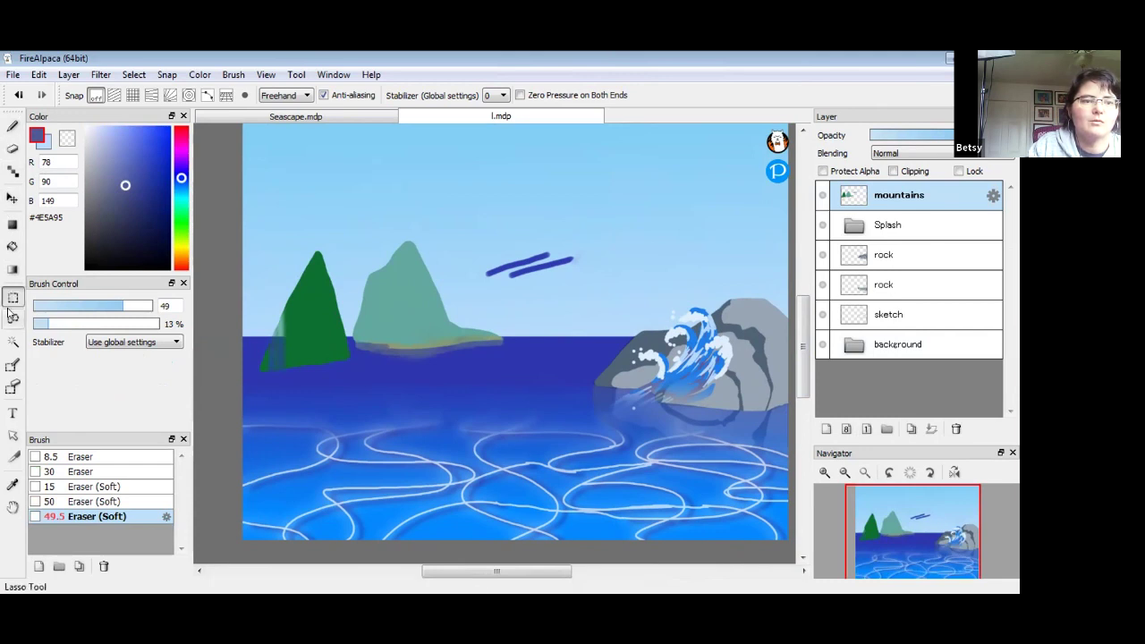
left_click(12, 317)
mouse_move(332, 244)
left_mouse_down()
mouse_move(357, 384)
mouse_move(218, 368)
mouse_move(335, 214)
left_mouse_up()
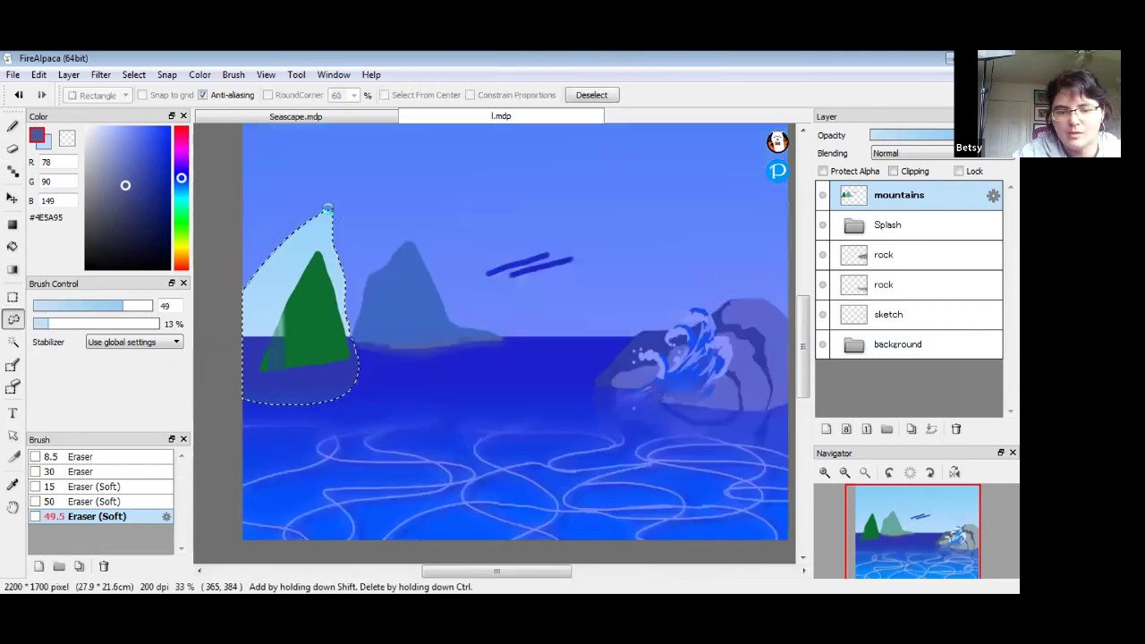
key("Delete")
key("ctrl+z")
key("ctrl+d")
- Draw a solid mountain at the canvas's left edge in hazy green #62A99F with the Pen at size 43
left_click(12, 126)
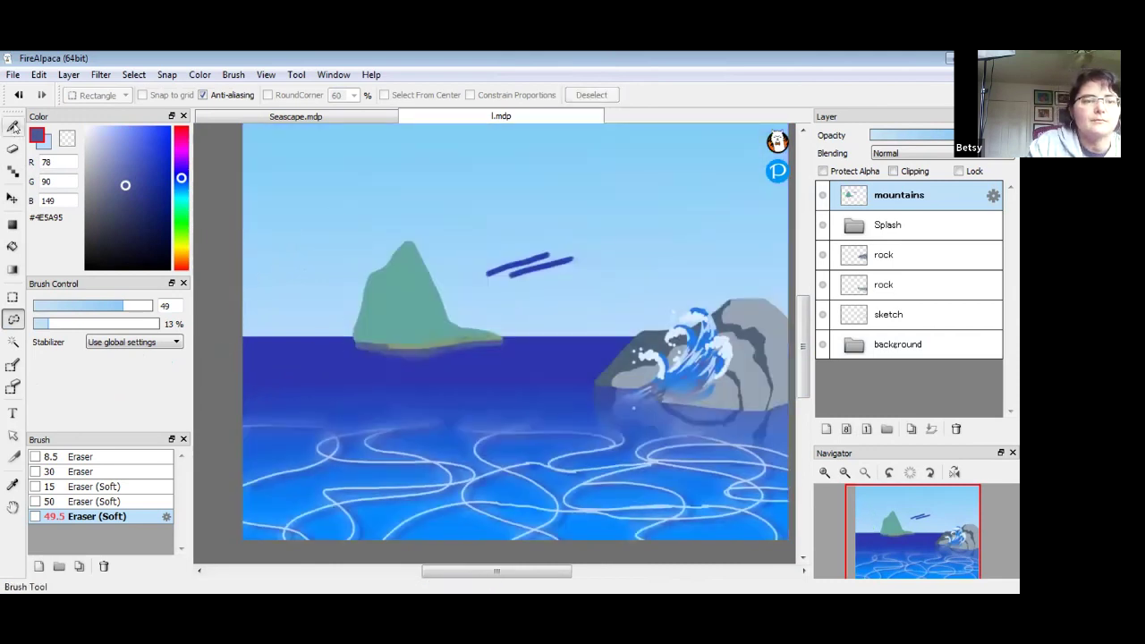
left_click(425, 285, "alt")
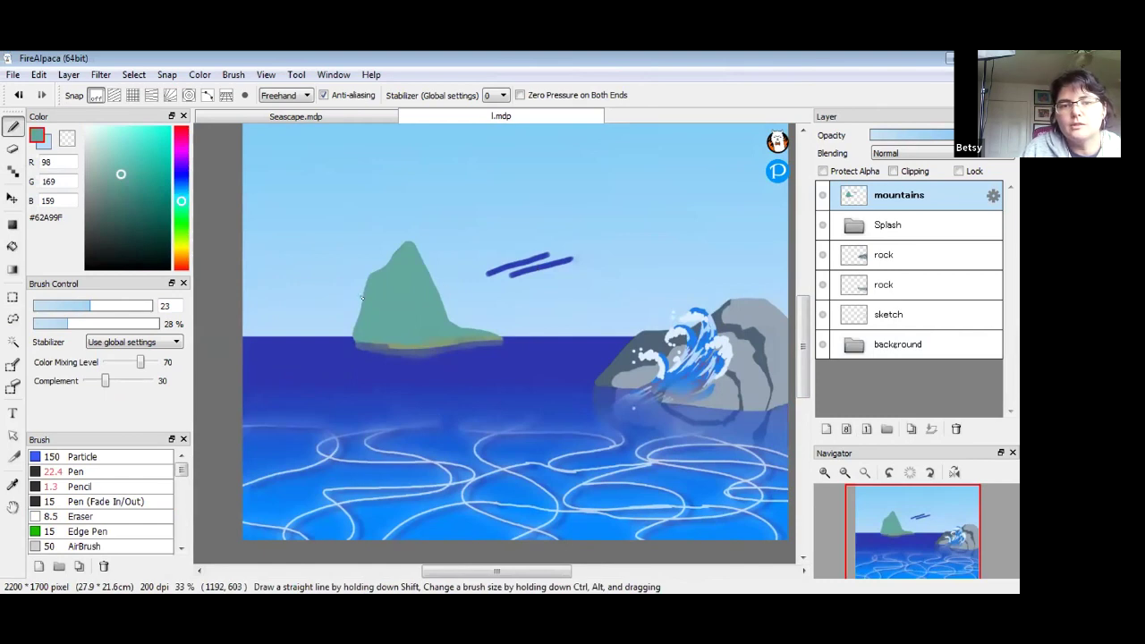
left_click(102, 475)
mouse_move(493, 343)
left_mouse_down()
mouse_move(509, 342)
mouse_move(494, 343)
left_mouse_up()
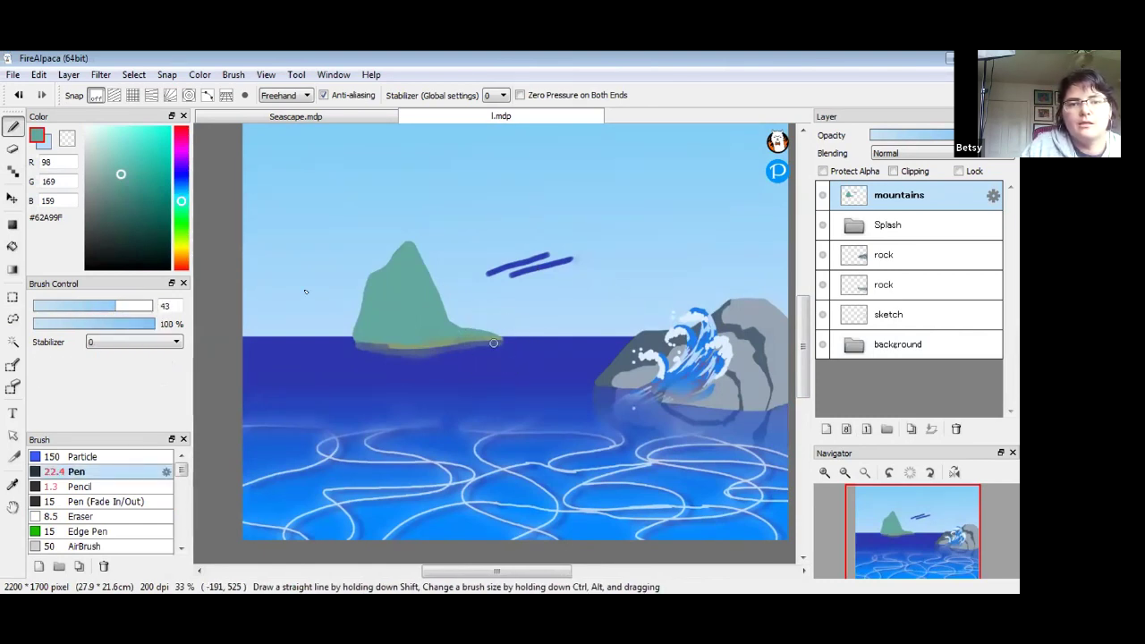
mouse_move(243, 282)
left_mouse_down()
mouse_move(258, 259)
mouse_move(294, 333)
mouse_move(261, 340)
mouse_move(237, 285)
left_mouse_up()
mouse_move(243, 332)
left_mouse_down()
mouse_move(260, 295)
mouse_move(284, 331)
left_mouse_up()
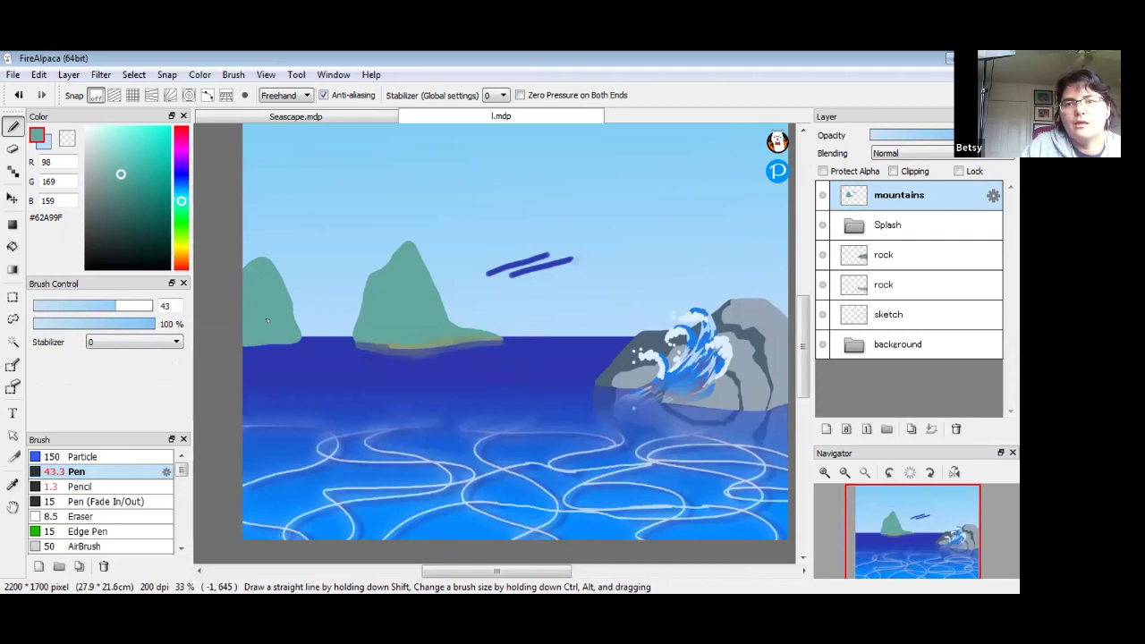
- Sample the paler blue-green #83BFCA at a temporarily lowered layer opacity, restore full opacity and fill the left-edge mountain with it
left_click_drag(952, 135, 925, 140)
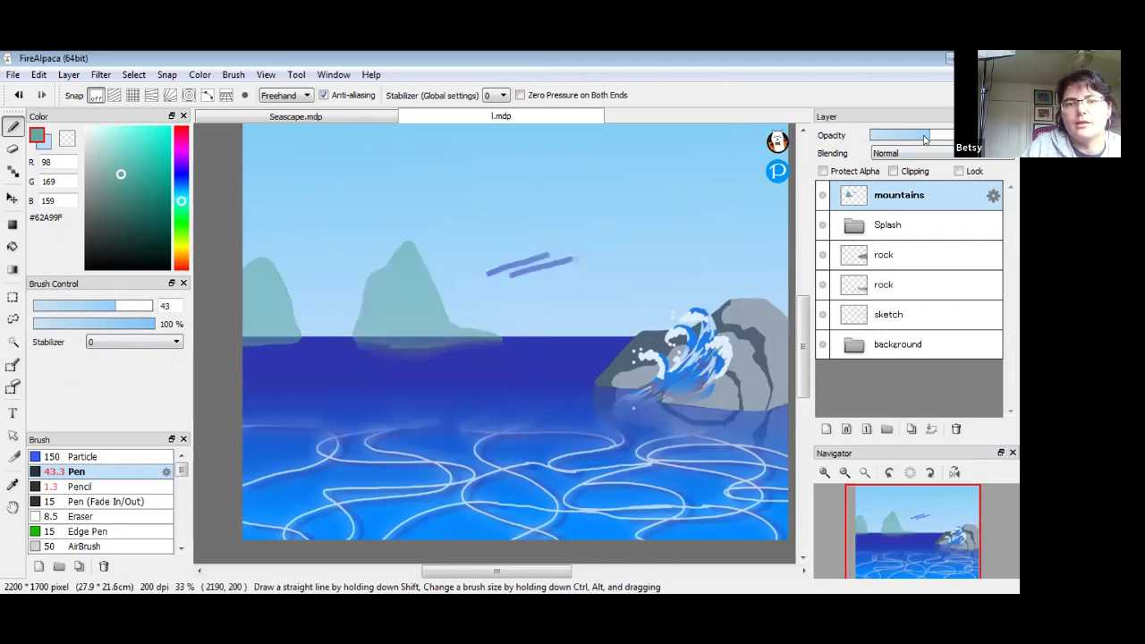
right_click(269, 268)
left_click_drag(934, 136, 988, 136)
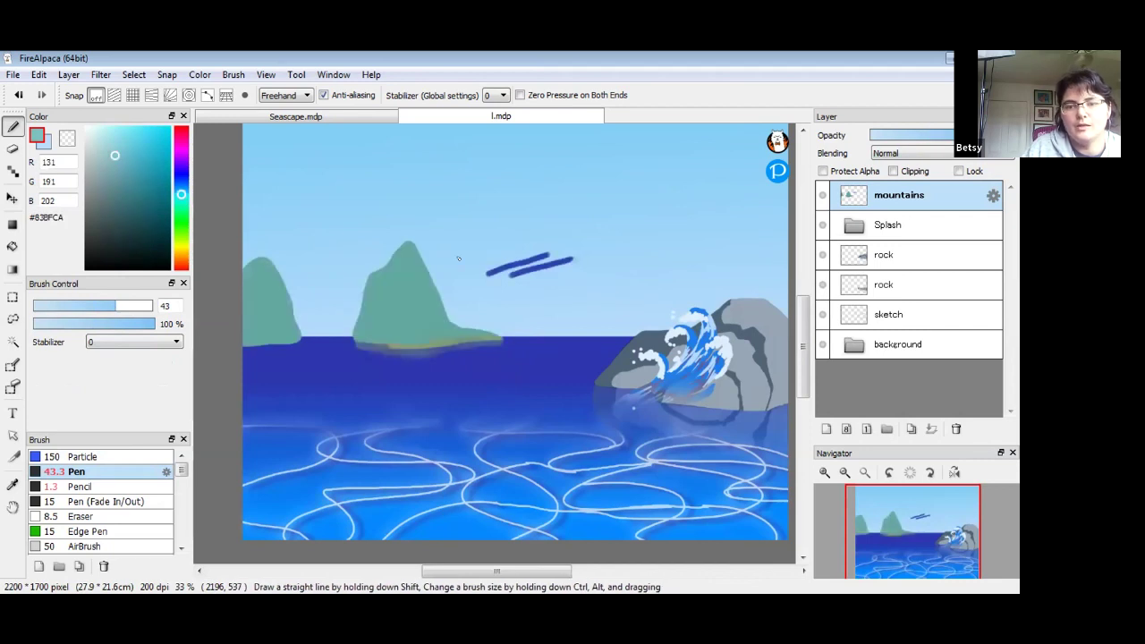
key("g")
left_click(266, 288)
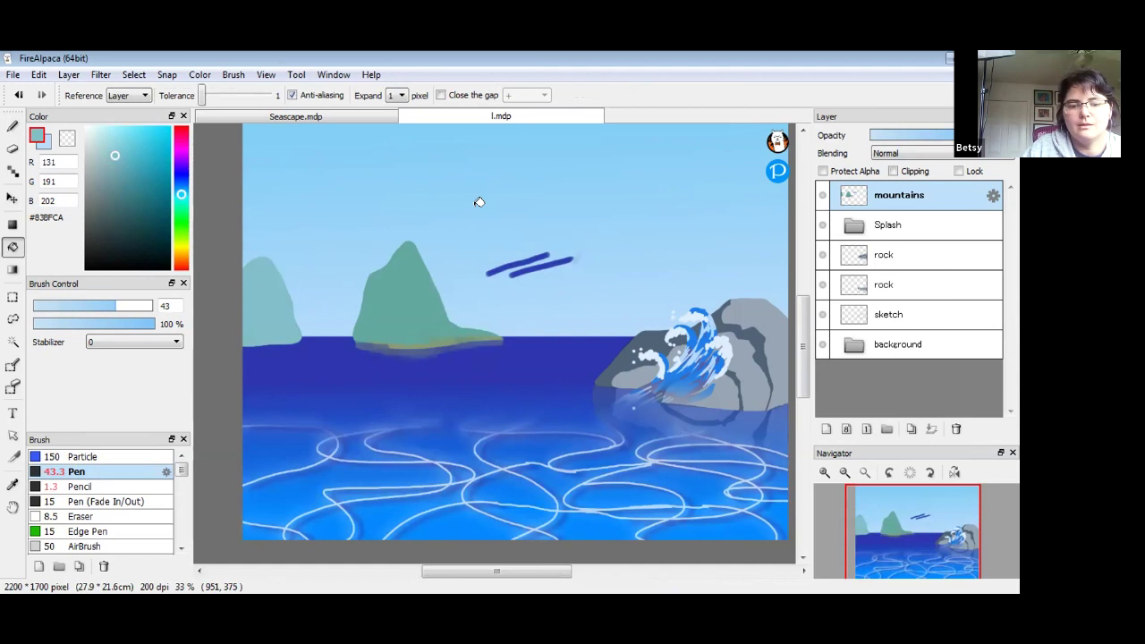
- Soften the bottom edge of the pale left-edge mountain at the waterline with the soft Eraser
left_click(12, 127)
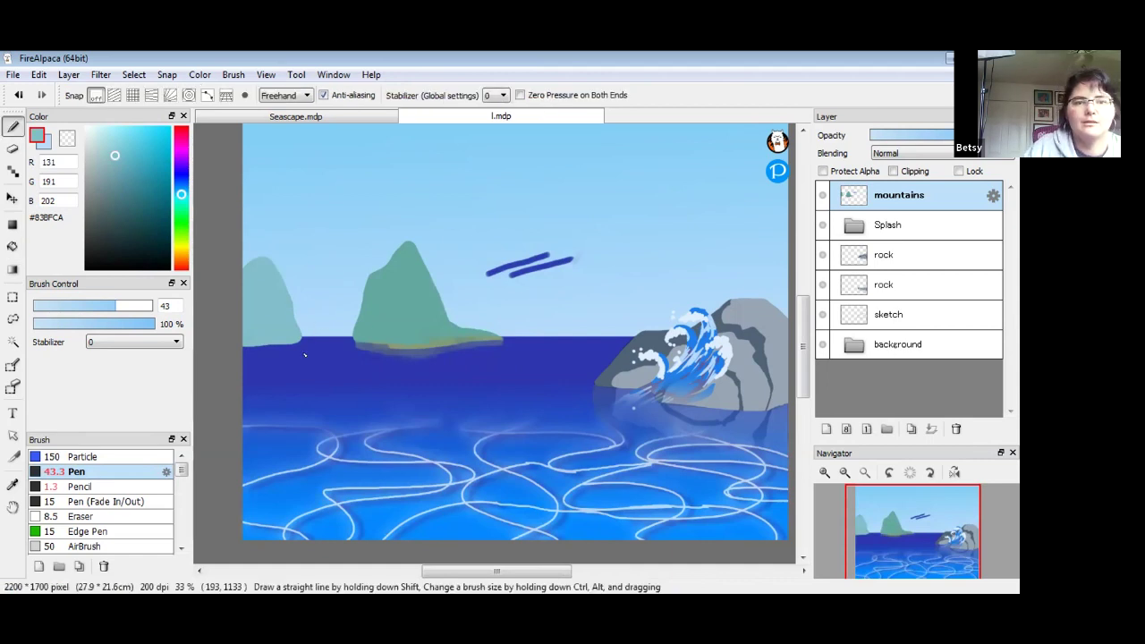
left_click(265, 349, "alt")
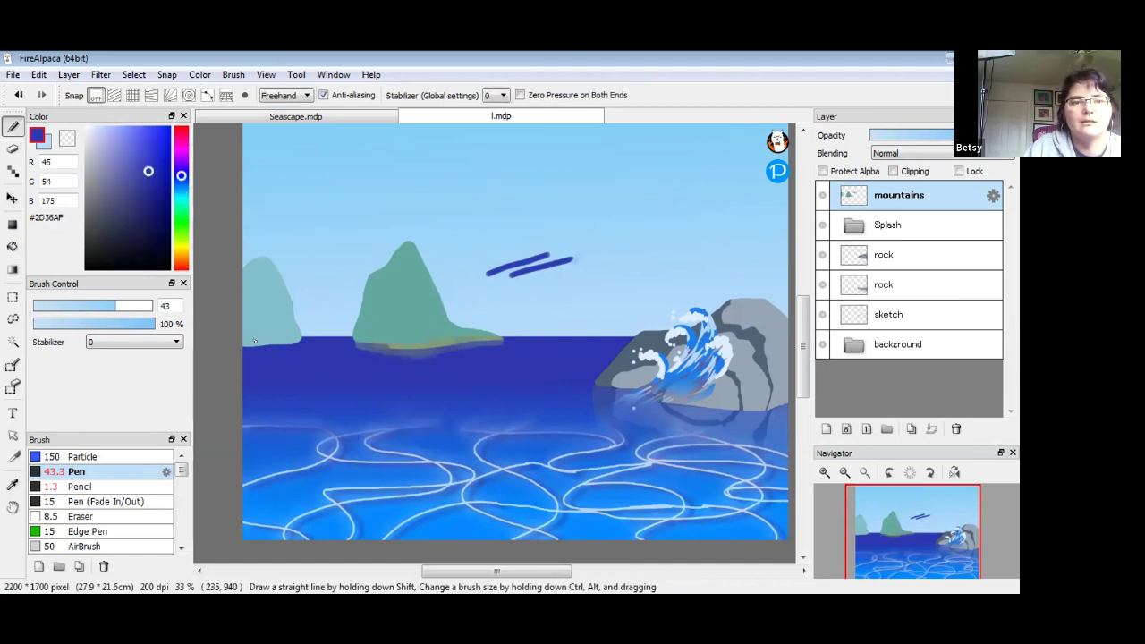
left_click(12, 149)
mouse_move(265, 349)
left_mouse_down()
mouse_move(304, 346)
mouse_move(239, 346)
mouse_move(270, 346)
left_mouse_up()
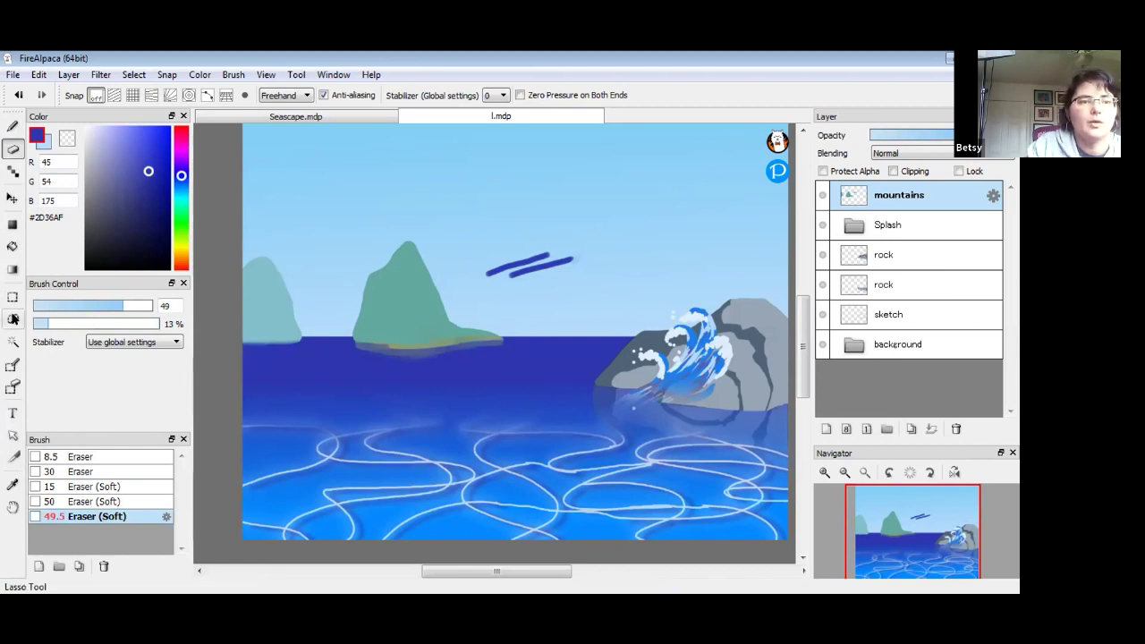
- Lasso the green mountain with its shoreline, move it left and down to overlap the pale mountain, and clear the selection
left_click(14, 319)
mouse_move(406, 218)
left_mouse_down()
mouse_move(352, 276)
mouse_move(332, 347)
mouse_move(482, 375)
mouse_move(516, 316)
mouse_move(455, 234)
left_mouse_up()
left_click(13, 198)
mouse_move(404, 281)
left_mouse_down()
mouse_move(340, 319)
mouse_move(327, 312)
left_mouse_up()
key("ctrl+d")
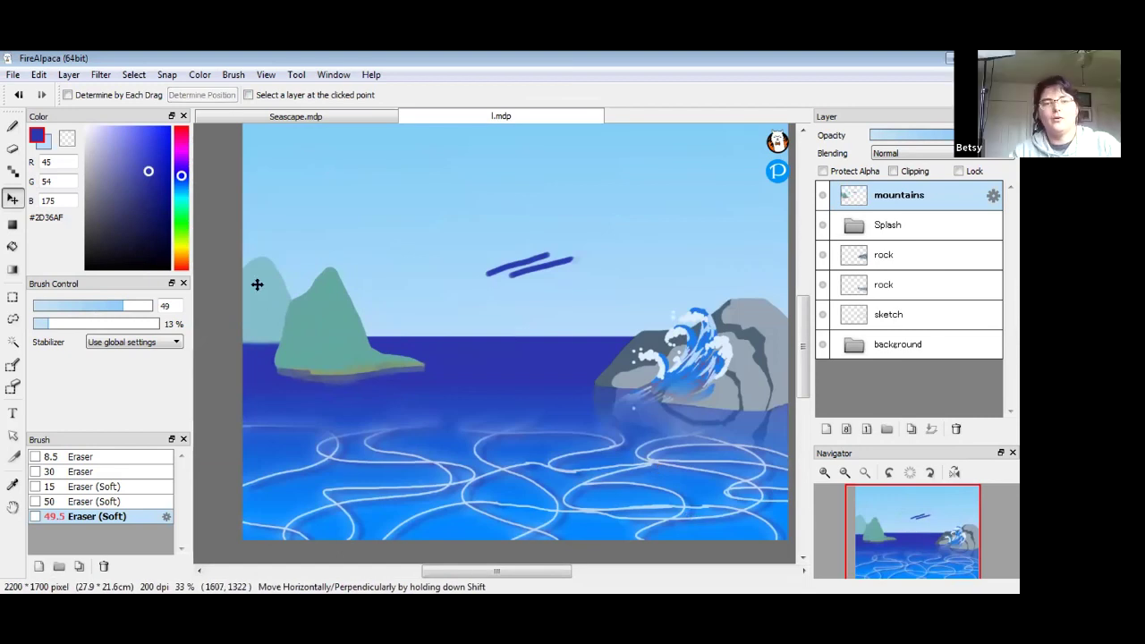
- Select the blue test strokes in the sky with a rectangle and delete them from the mountains layer
scroll(803, 378, "down", 1)
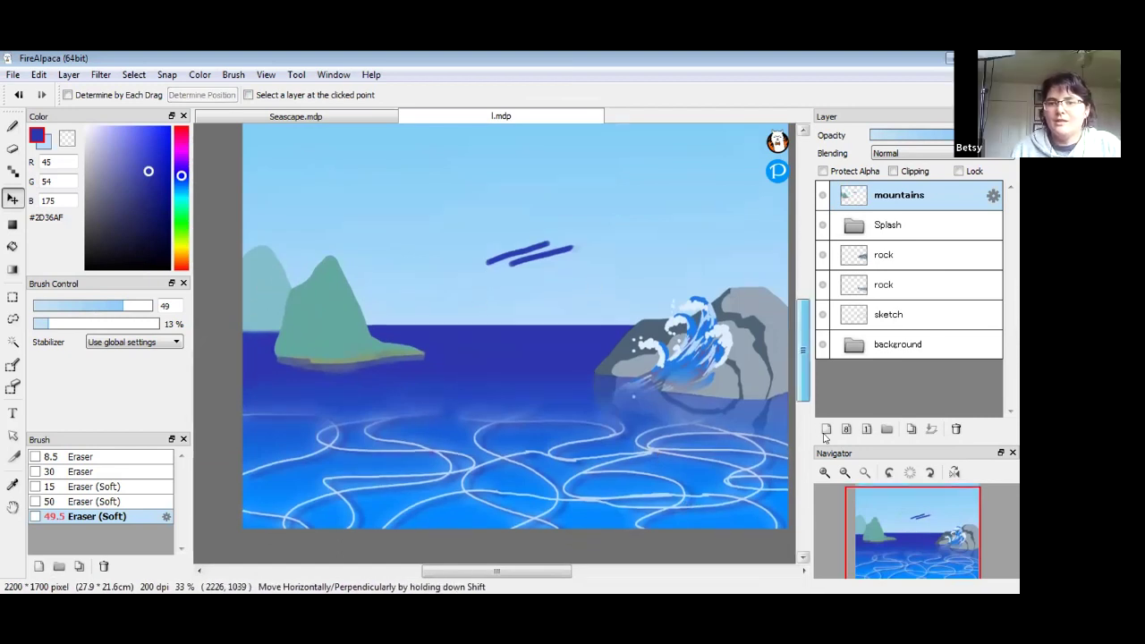
left_click(844, 472)
left_click(532, 299)
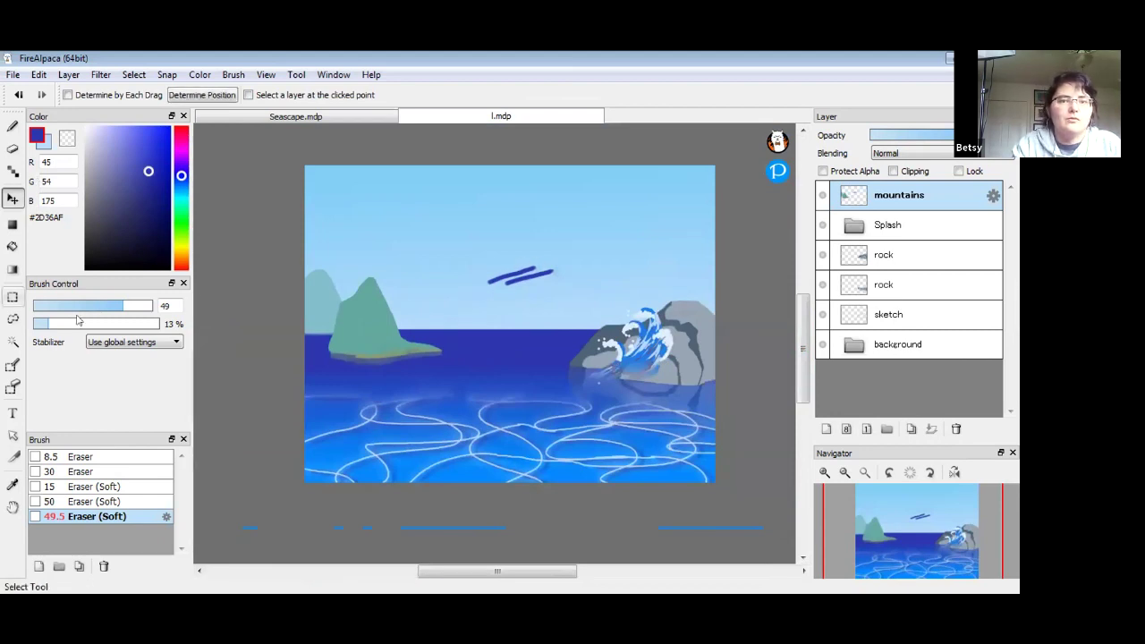
left_click(13, 297)
left_click_drag(449, 243, 575, 295)
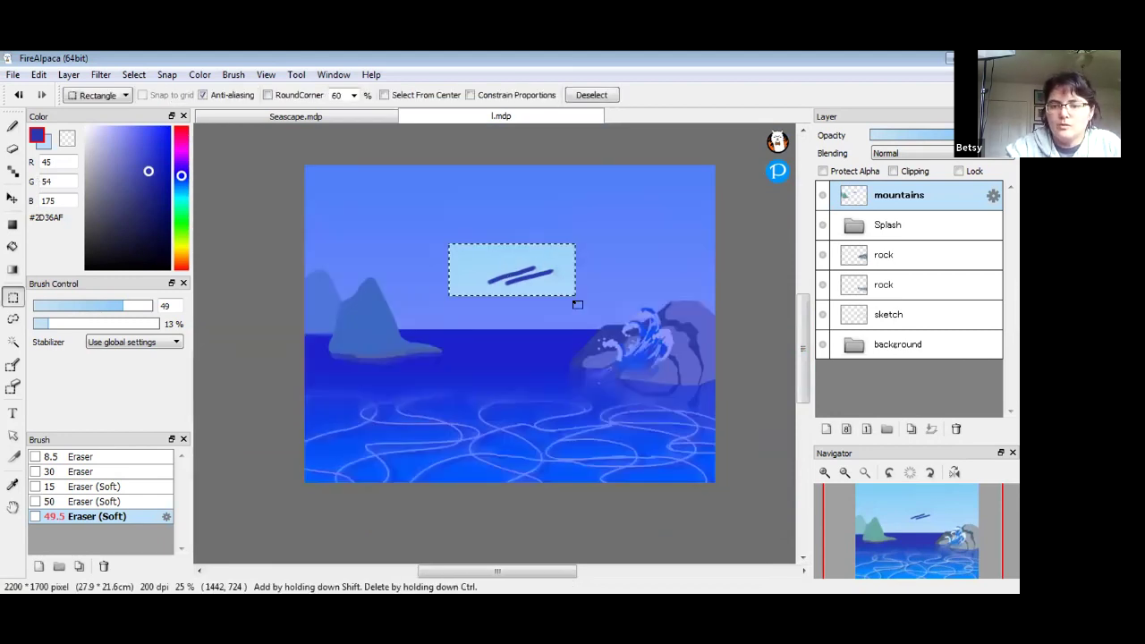
left_click(912, 255)
left_click(912, 190)
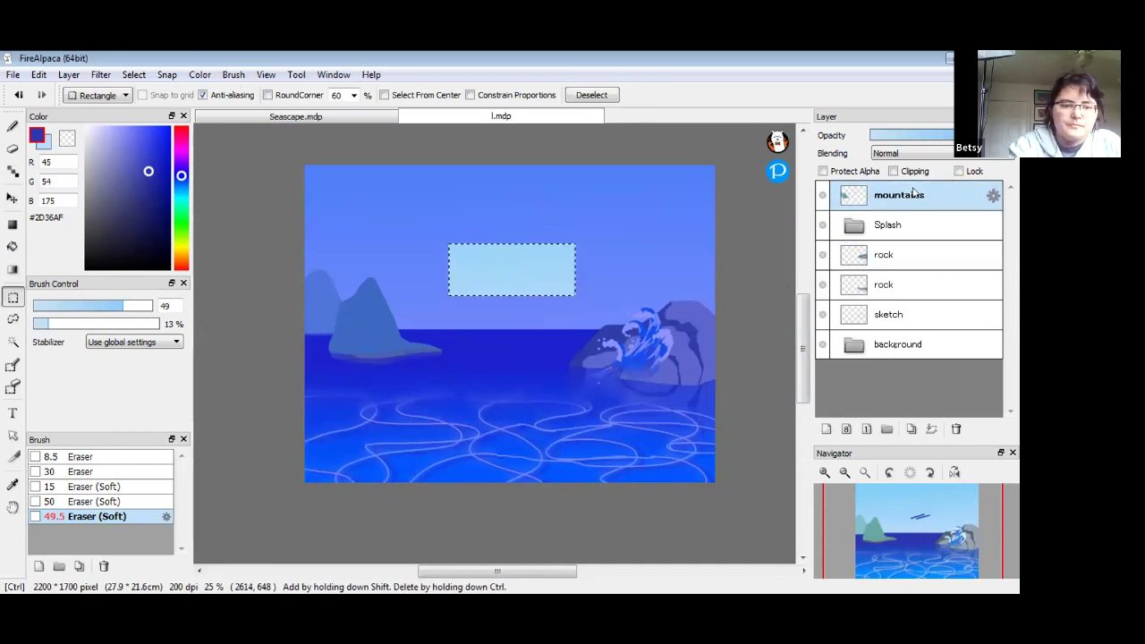
- Clear the selection, switch to the Pen, and sample the pale mountain's #83BFCA and the green mountain's #62A99F
key("ctrl+d")
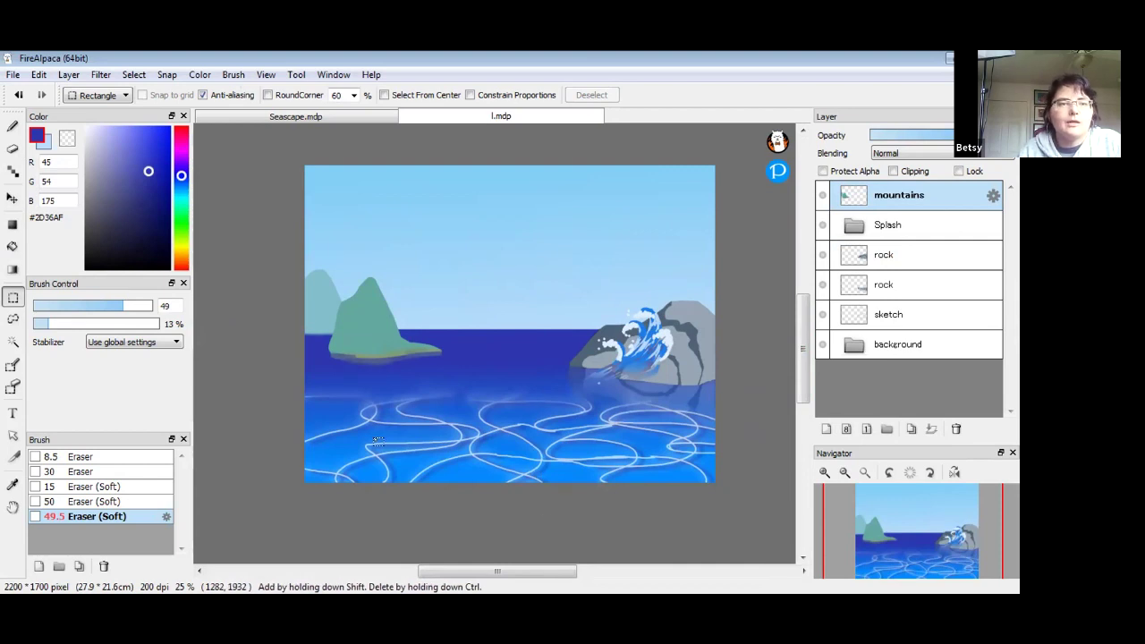
key("b")
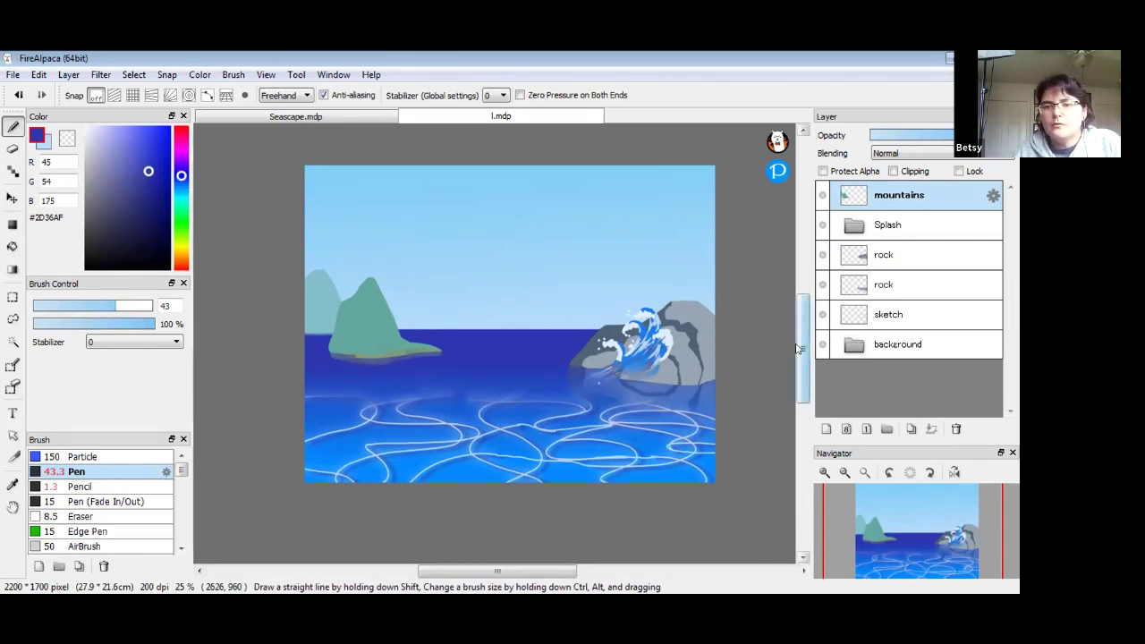
scroll(802, 348, "down", 1)
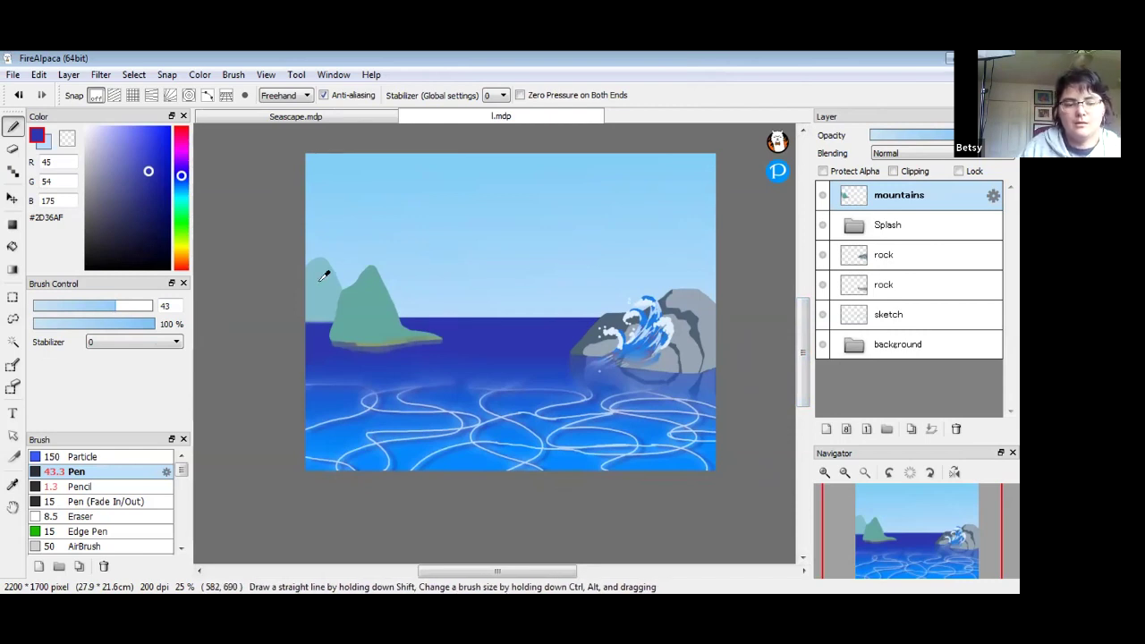
left_click(520, 314, "alt")
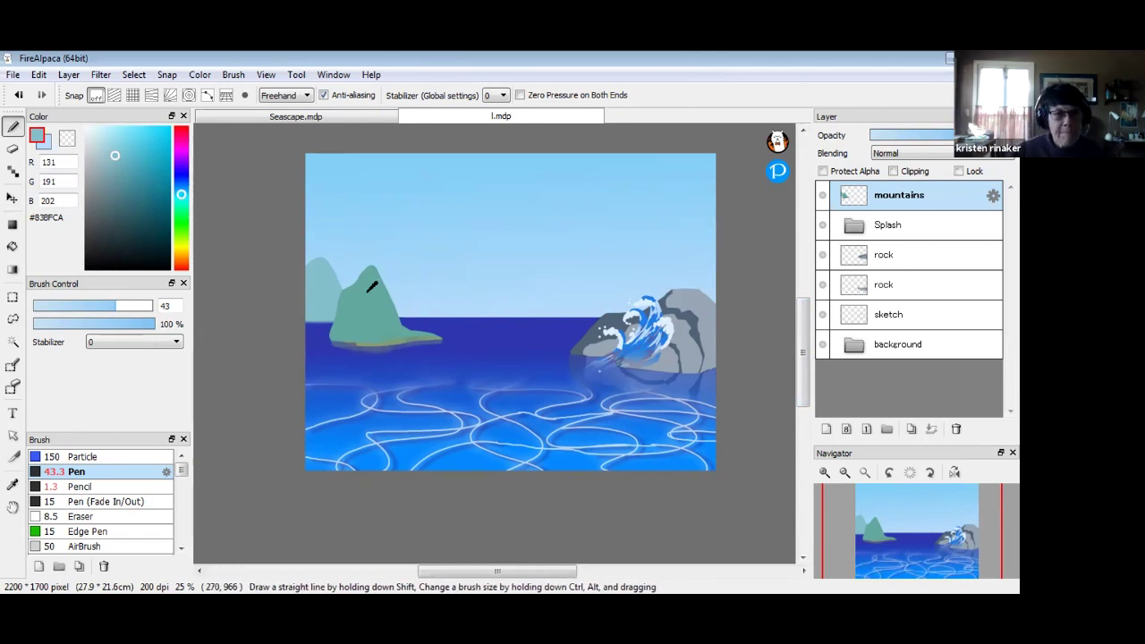
left_click(620, 309, "alt")
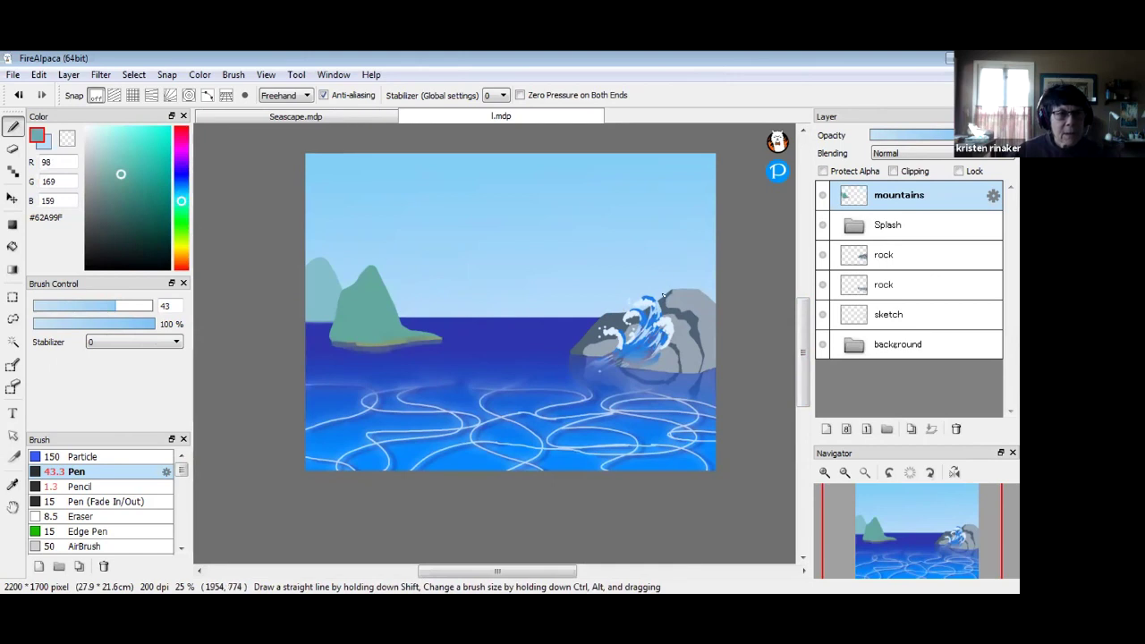
scroll(794, 329, "up", 1)
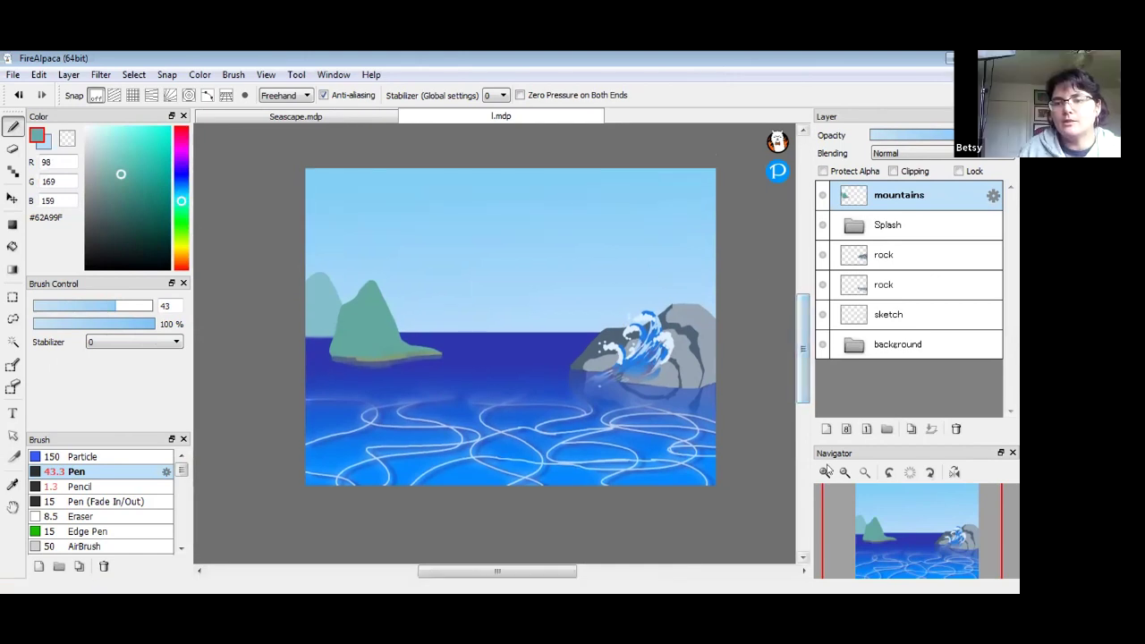
scroll(452, 282, "up", 2)
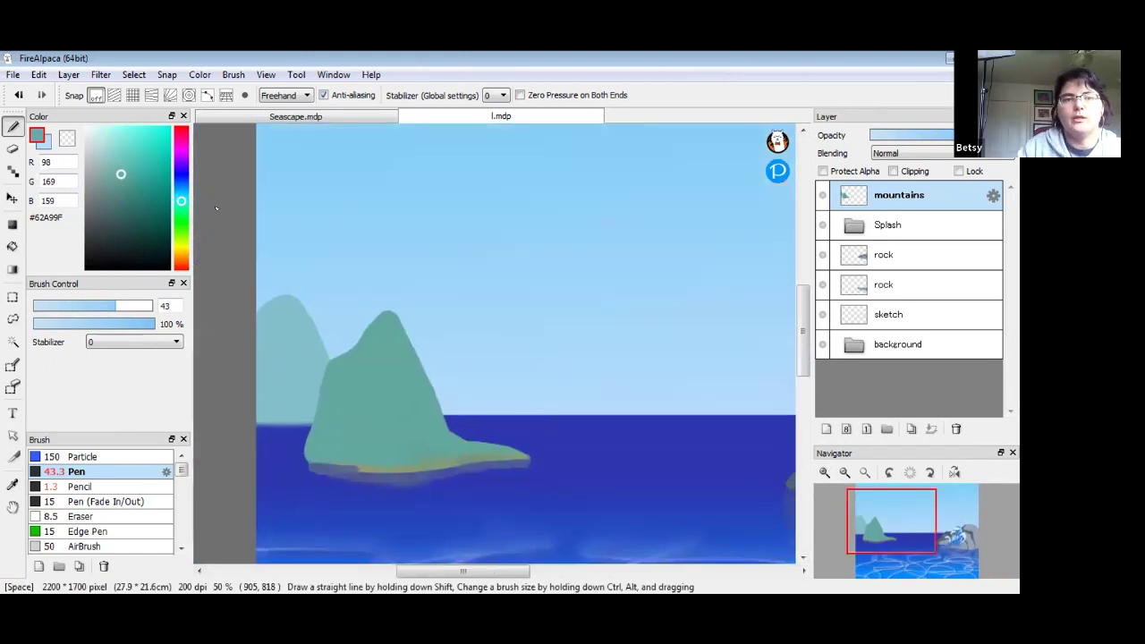
- Choose the light green #99E474 and paint a solid test mountain on the horizon beside the green one
left_click(181, 225)
left_click_drag(181, 229, 181, 231)
left_click(126, 142)
mouse_move(535, 410)
left_mouse_down()
mouse_move(638, 358)
mouse_move(533, 408)
mouse_move(587, 314)
mouse_move(629, 392)
mouse_move(663, 413)
mouse_move(557, 420)
mouse_move(626, 445)
mouse_move(678, 447)
mouse_move(653, 472)
left_mouse_up()
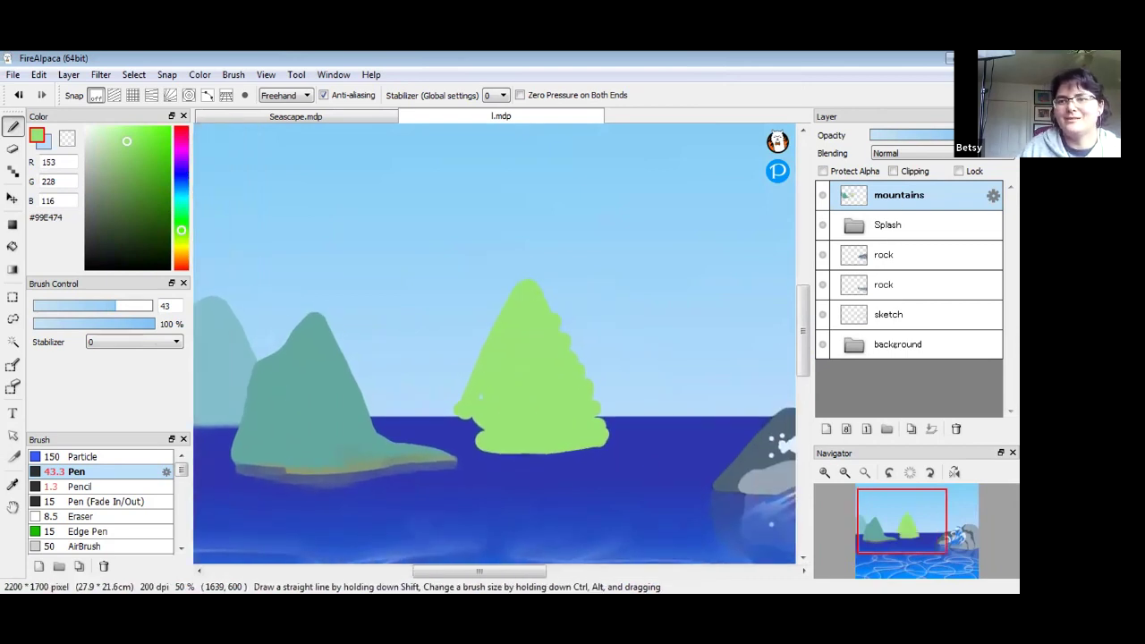
- Sample the hazier green #A1DFAD at a temporarily lowered layer opacity, restore full opacity and paint a second test mountain with it
left_click(934, 139)
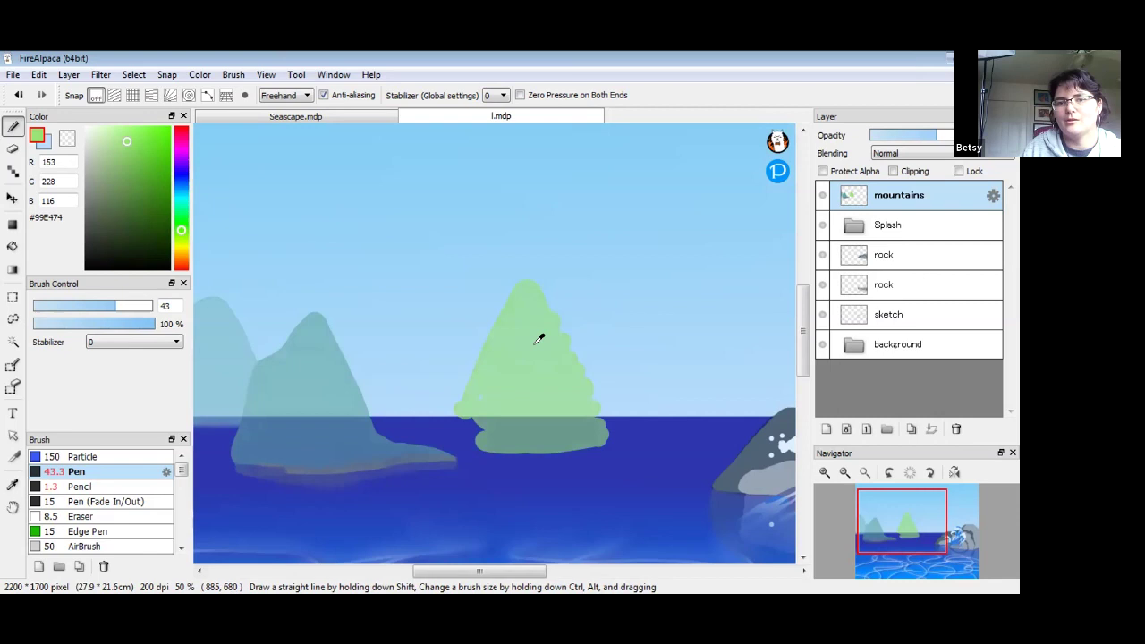
right_click(564, 398)
left_click_drag(922, 138, 999, 135)
mouse_move(634, 382)
left_mouse_down()
mouse_move(662, 294)
mouse_move(644, 375)
mouse_move(710, 357)
mouse_move(708, 394)
mouse_move(724, 411)
mouse_move(634, 428)
mouse_move(728, 440)
mouse_move(653, 449)
left_mouse_up()
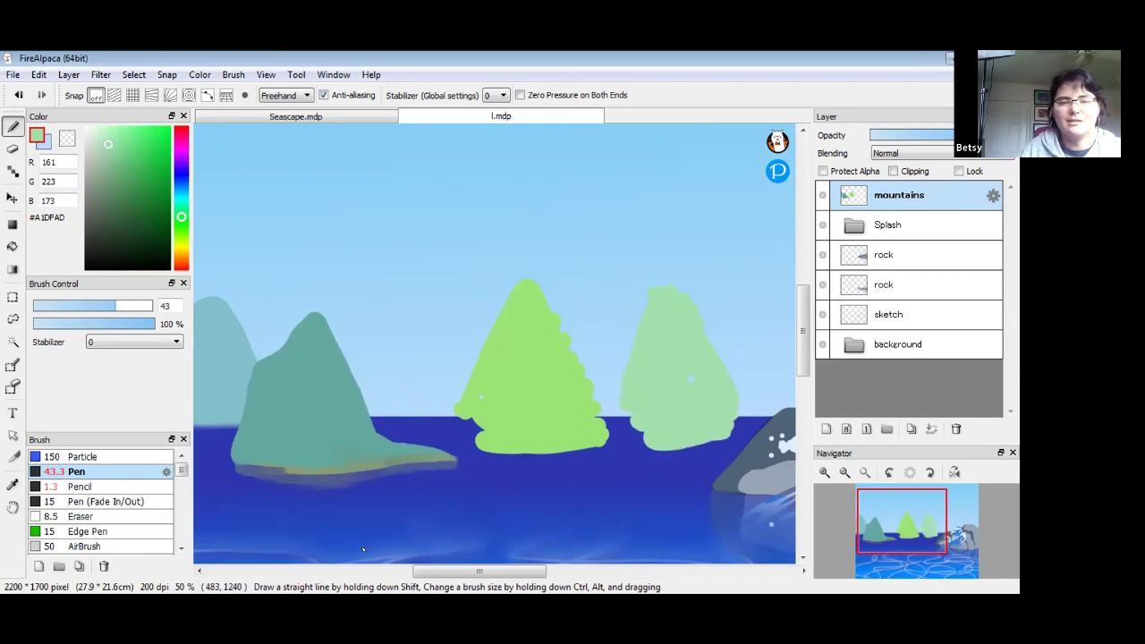
- Undo the two light green test mountains
key("ctrl")
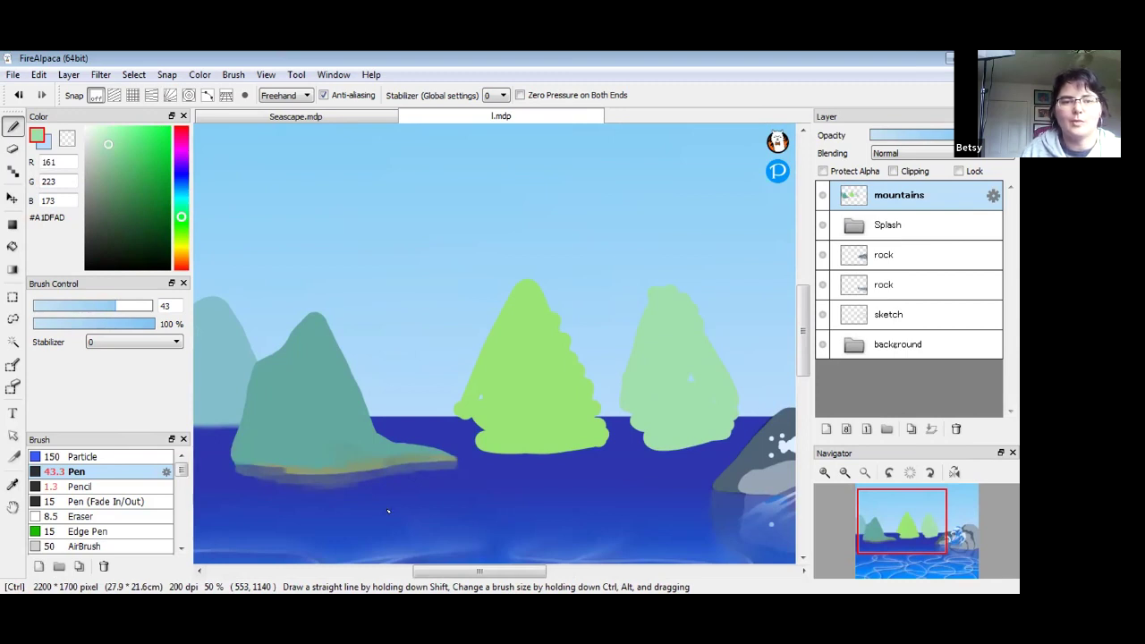
key("ctrl+z")
key("ctrl+z")
key("ctrl+z")
- Sample the mountain green #62A99F and outline a long, low mountain across the rocks to the canvas's right edge with the Pen
left_click(342, 382, "alt")
left_click_drag(341, 382, 433, 364)
mouse_move(294, 426)
left_mouse_down()
mouse_move(387, 357)
mouse_move(456, 327)
mouse_move(530, 330)
mouse_move(599, 309)
mouse_move(684, 311)
left_mouse_up()
mouse_move(284, 428)
left_mouse_down()
mouse_move(408, 436)
mouse_move(740, 414)
left_mouse_up()
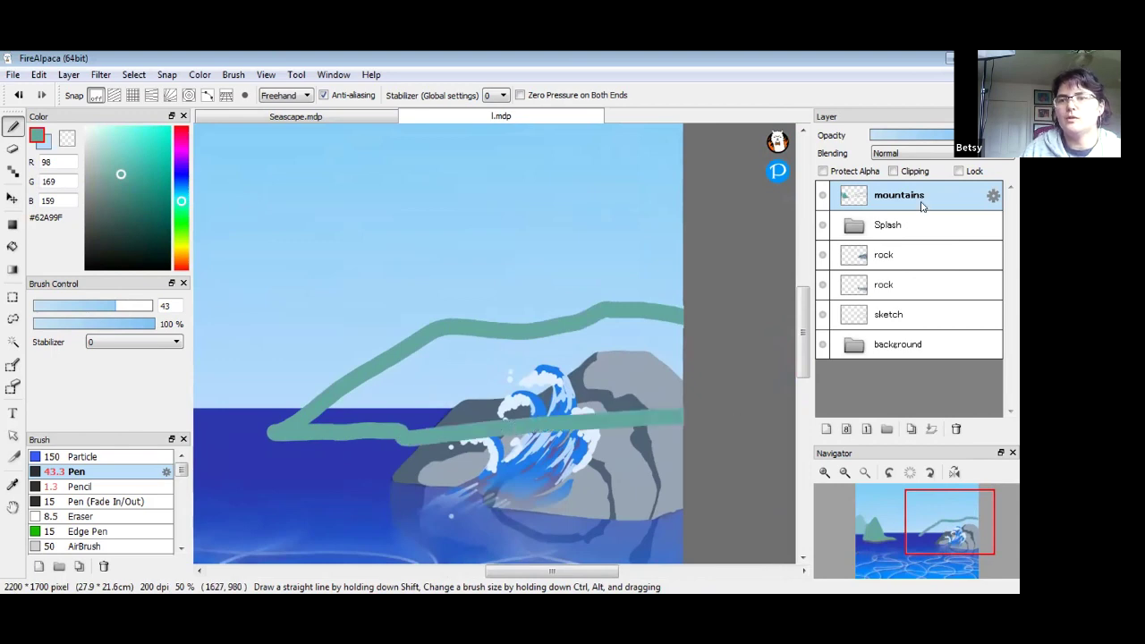
- Move the mountains layer between the two rock layers and fill the outlined long mountain with the same green
left_click_drag(899, 225, 894, 269)
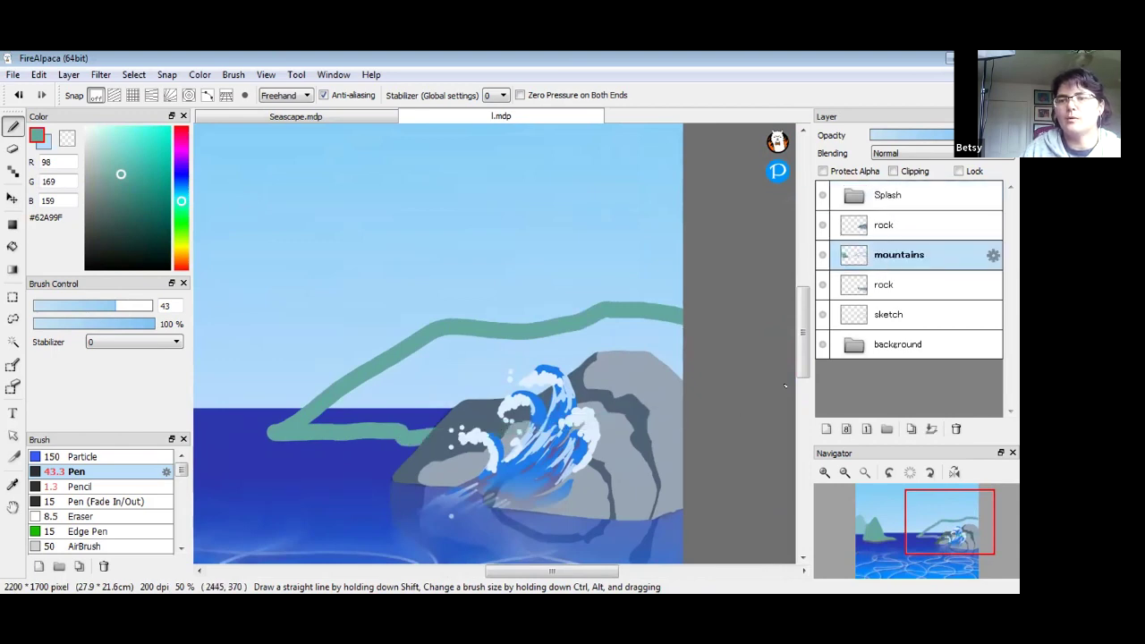
mouse_move(329, 411)
left_mouse_down()
mouse_move(379, 372)
mouse_move(308, 424)
mouse_move(457, 419)
mouse_move(451, 375)
mouse_move(415, 354)
mouse_move(562, 339)
mouse_move(515, 338)
mouse_move(409, 373)
mouse_move(586, 366)
mouse_move(458, 410)
mouse_move(556, 367)
mouse_move(554, 342)
mouse_move(573, 327)
mouse_move(633, 325)
mouse_move(669, 339)
mouse_move(630, 345)
mouse_move(671, 364)
left_mouse_up()
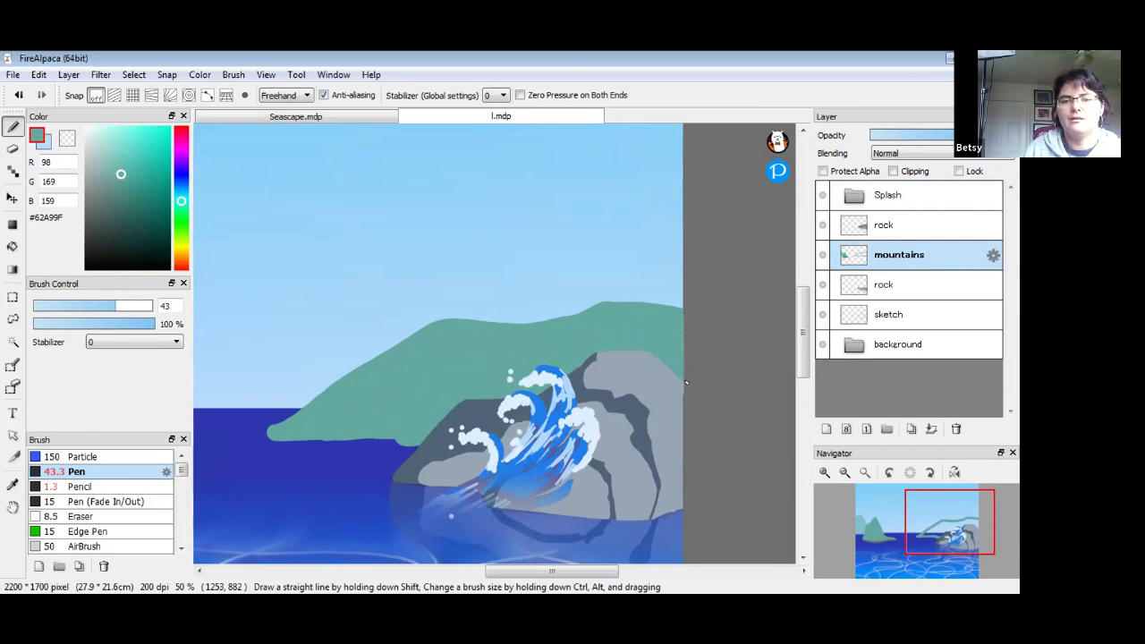
left_click_drag(533, 334, 690, 278)
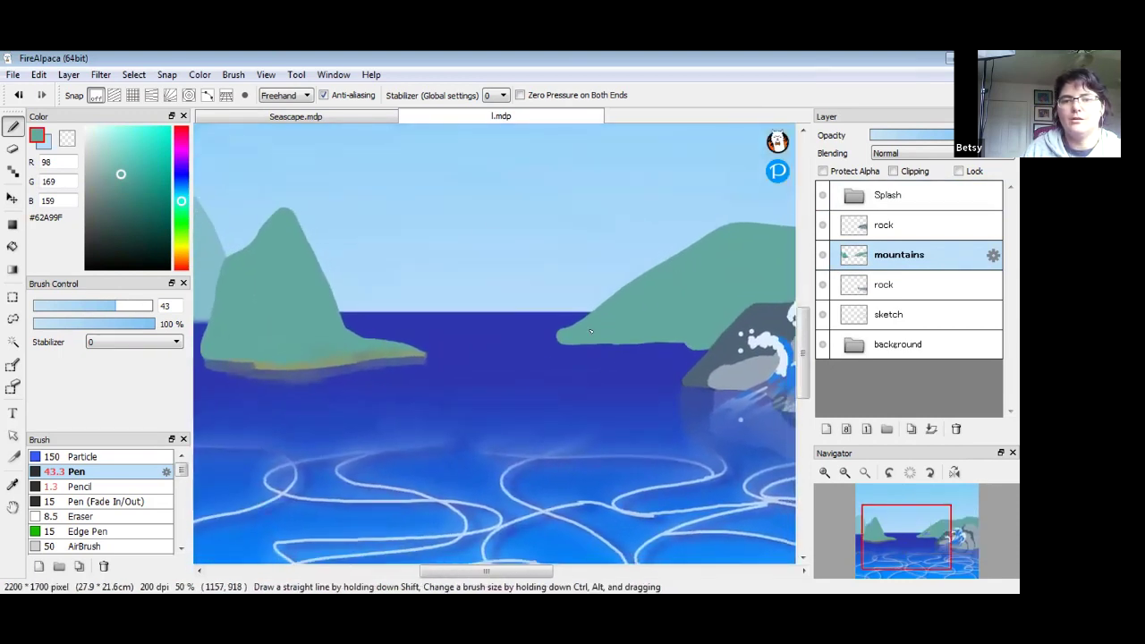
- Sample the muted green #7F9C79, turn on Protect Alpha and paint the long mountain's lower edge with the Watercolor brush
left_click(330, 358, "alt")
scroll(135, 505, "down", 2)
left_click(90, 519)
left_click_drag(578, 339, 412, 331)
left_click(822, 171)
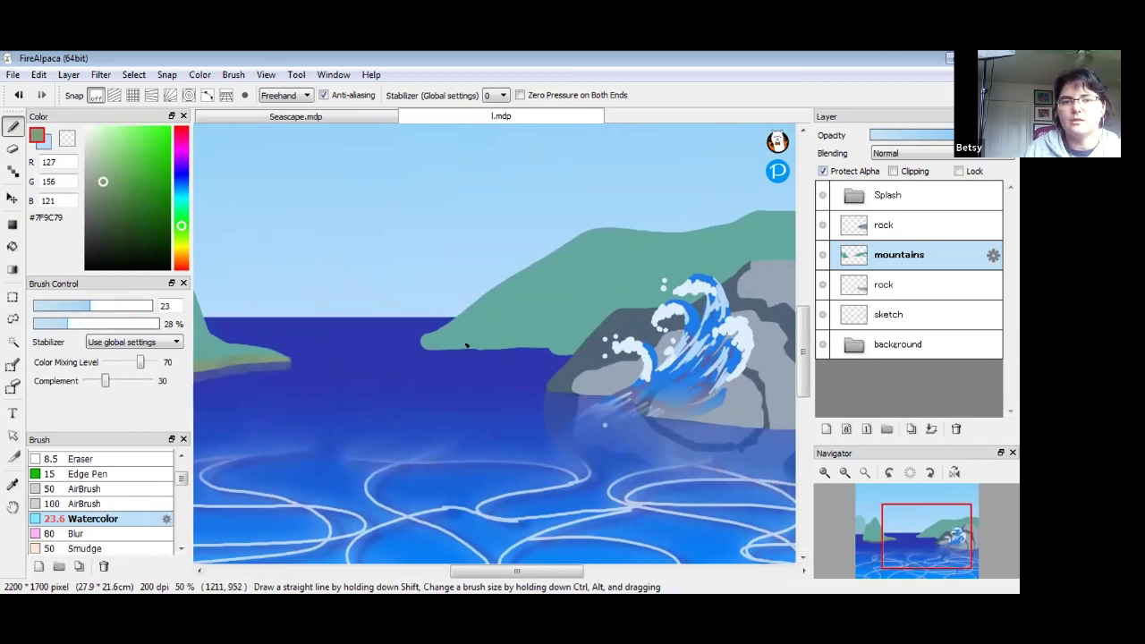
left_click(824, 473)
left_click(824, 472)
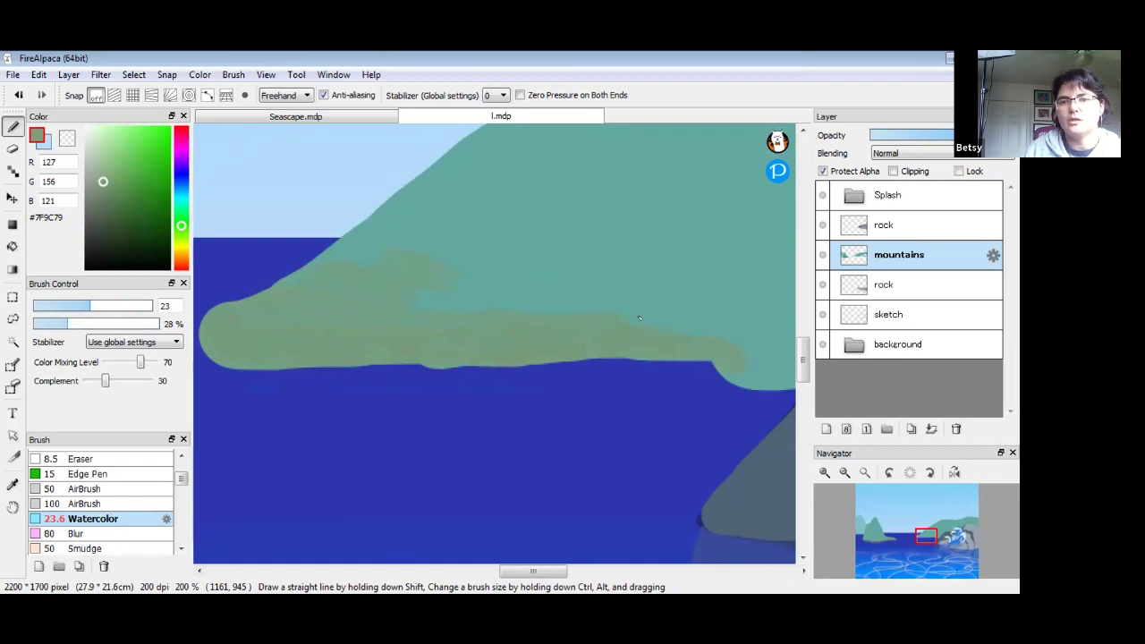
left_click_drag(681, 335, 524, 327)
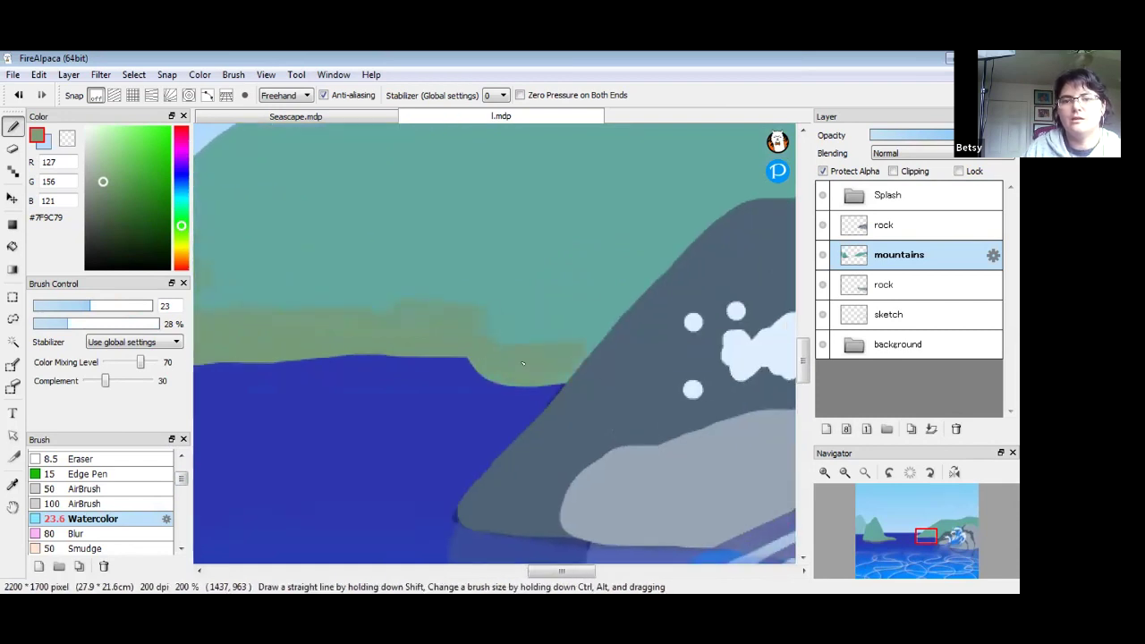
left_click_drag(450, 327, 501, 340)
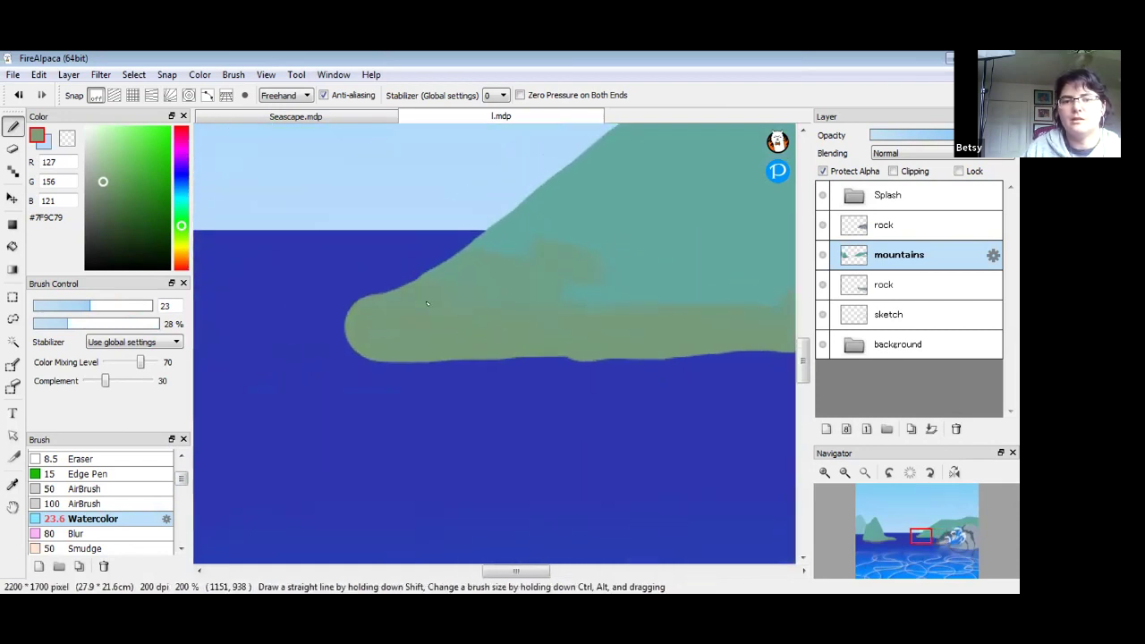
- Choose a pale sandy yellow and paint a beach along the long mountain's base, with a short patch near the rock
left_click_drag(182, 229, 181, 246)
left_click(120, 138)
left_click(118, 137)
mouse_move(349, 322)
left_mouse_down()
mouse_move(509, 367)
mouse_move(397, 348)
mouse_move(382, 322)
mouse_move(528, 338)
mouse_move(410, 302)
mouse_move(635, 341)
mouse_move(447, 343)
mouse_move(727, 351)
left_mouse_up()
left_click_drag(595, 287, 488, 310)
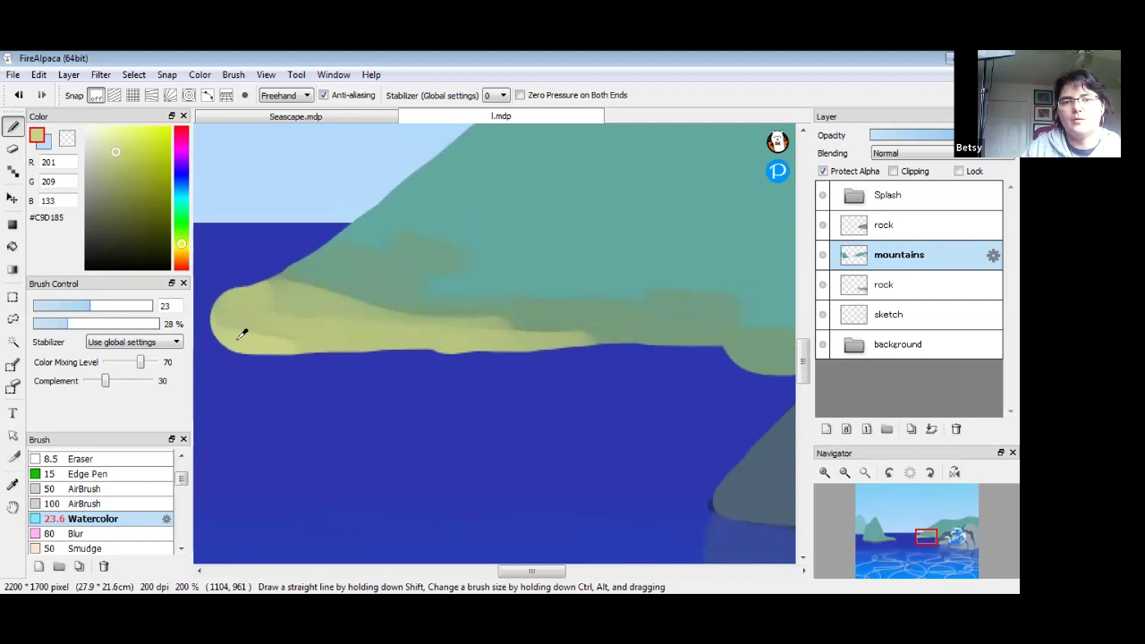
left_click_drag(617, 318, 706, 317)
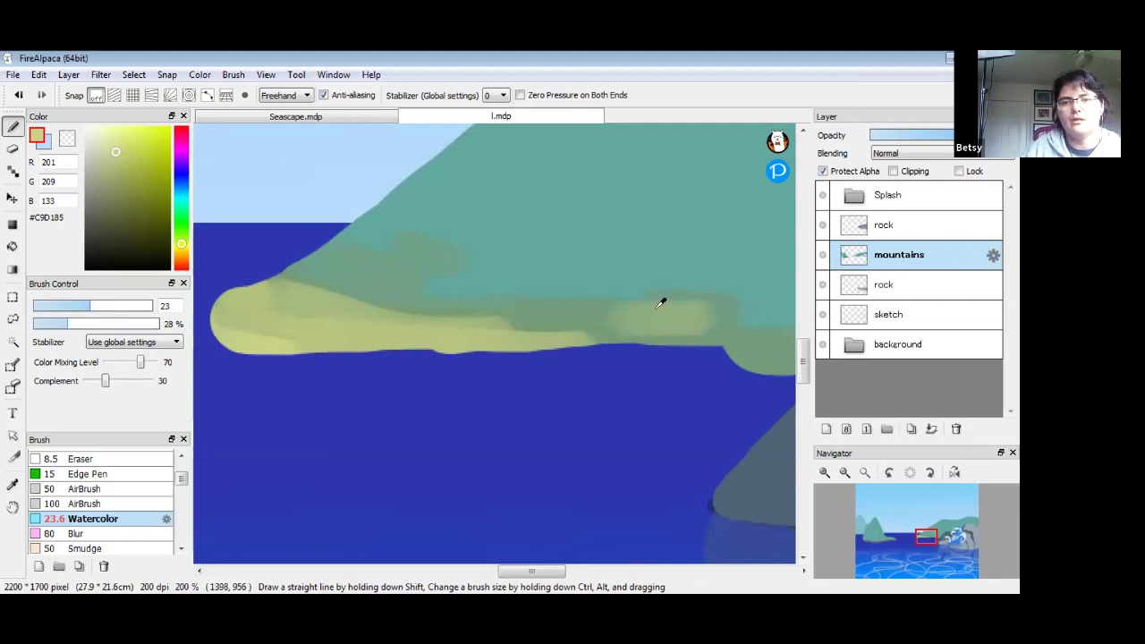
- Sample the muted green #91AD80 and blend it over the sandy shoreline toward the rock
left_click(224, 322, "alt")
mouse_move(312, 345)
left_mouse_down()
mouse_move(384, 351)
mouse_move(253, 309)
mouse_move(448, 338)
mouse_move(244, 290)
mouse_move(545, 335)
mouse_move(448, 344)
mouse_move(682, 349)
left_mouse_up()
key("space")
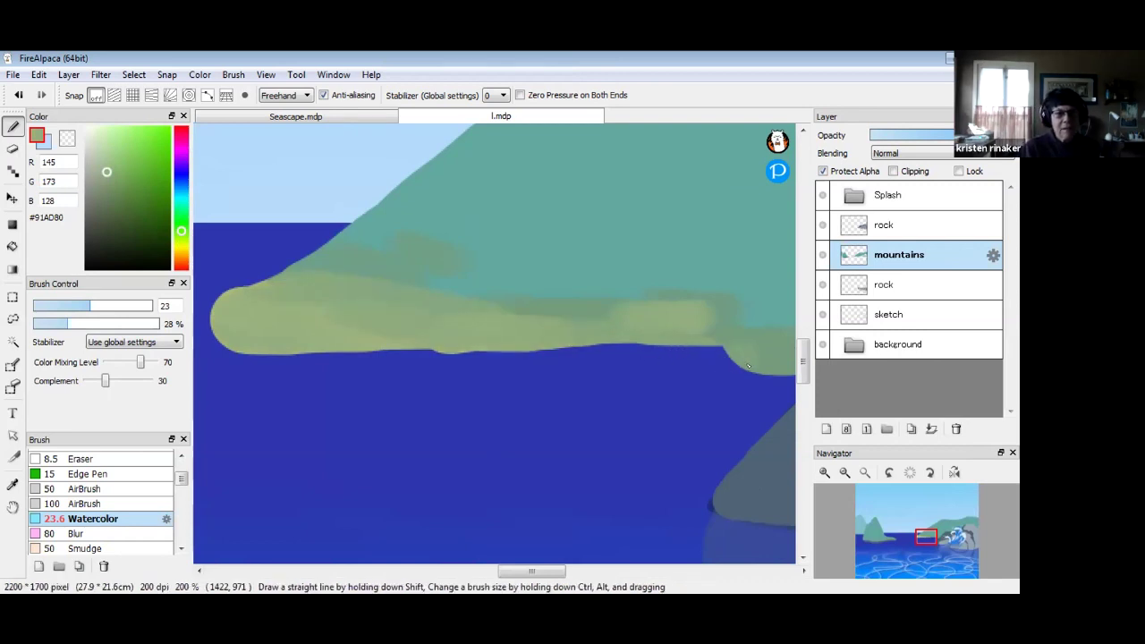
left_click_drag(332, 319, 524, 276)
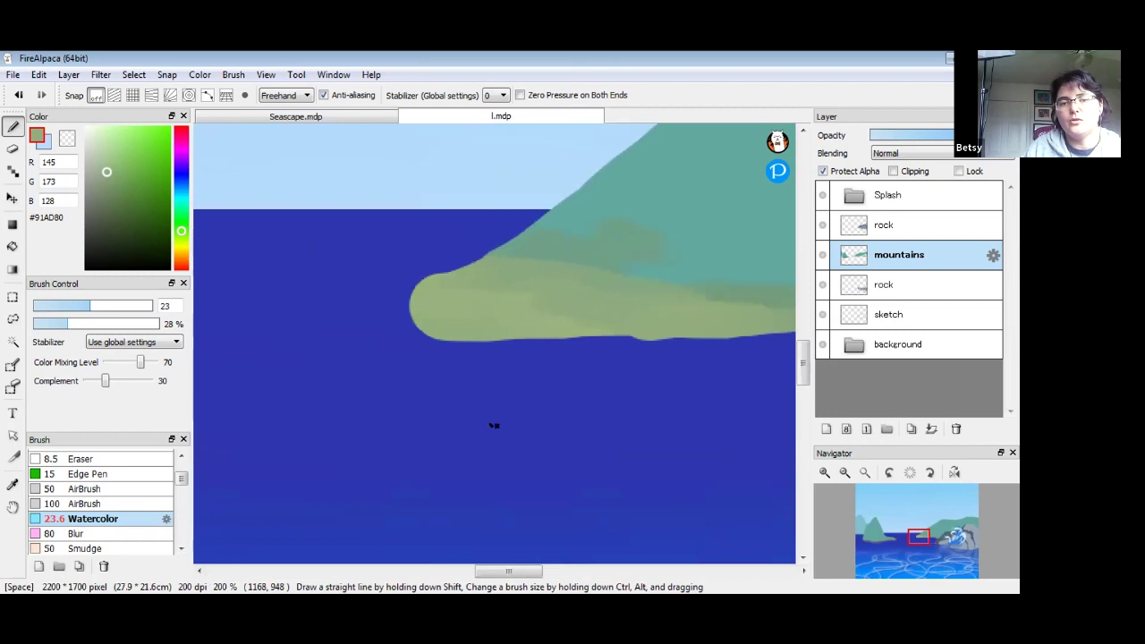
- Sample the water blue #2D36AF and paint it over the long mountain's bottom edge to thin the beach and soften the waterline
left_click(439, 362, "alt")
mouse_move(420, 332)
left_mouse_down()
mouse_move(515, 326)
mouse_move(435, 334)
mouse_move(662, 339)
mouse_move(450, 328)
mouse_move(726, 338)
left_mouse_up()
key("space")
left_click_drag(614, 350, 506, 355)
mouse_move(340, 309)
left_mouse_down()
mouse_move(439, 305)
mouse_move(416, 313)
mouse_move(636, 338)
mouse_move(772, 332)
mouse_move(304, 313)
mouse_move(621, 352)
mouse_move(434, 334)
mouse_move(434, 375)
left_mouse_up()
key("space")
mouse_move(540, 343)
left_mouse_down()
mouse_move(699, 386)
mouse_move(631, 368)
left_mouse_up()
key("space")
left_click_drag(310, 311, 534, 304)
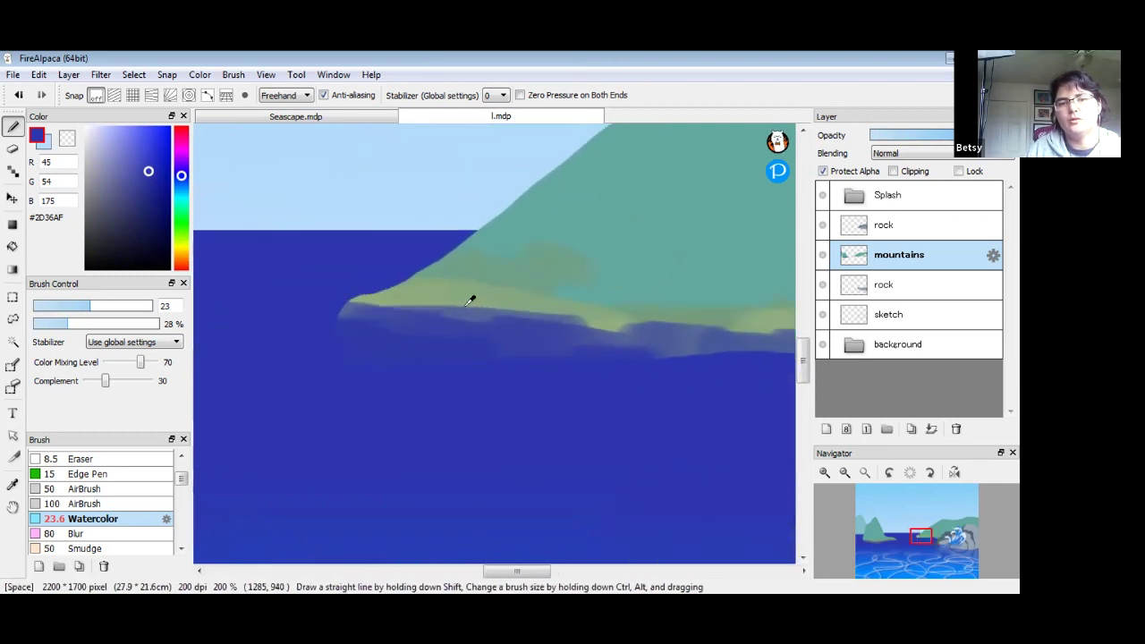
mouse_move(397, 315)
left_mouse_down()
mouse_move(503, 314)
mouse_move(431, 296)
mouse_move(556, 310)
mouse_move(624, 326)
mouse_move(622, 339)
mouse_move(554, 322)
mouse_move(664, 350)
mouse_move(538, 332)
mouse_move(694, 326)
mouse_move(657, 309)
mouse_move(588, 321)
mouse_move(645, 325)
mouse_move(530, 316)
mouse_move(603, 293)
mouse_move(705, 307)
mouse_move(688, 305)
mouse_move(641, 340)
mouse_move(743, 329)
mouse_move(664, 289)
mouse_move(530, 297)
mouse_move(634, 327)
left_mouse_up()
- Blend the shoreline near the rock with sampled tones, including #678C81, #62A99F and the grey-blue #567992
left_click(651, 333, "alt")
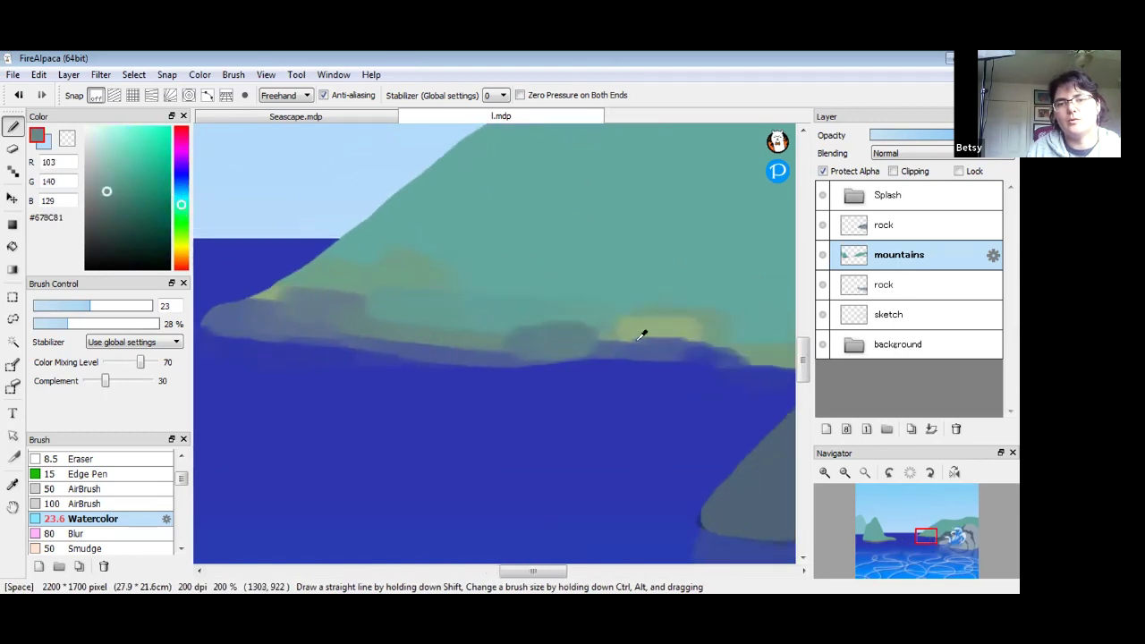
left_click(702, 353, "alt")
mouse_move(777, 359)
left_mouse_down()
mouse_move(652, 364)
mouse_move(706, 352)
left_mouse_up()
left_click(629, 343, "alt")
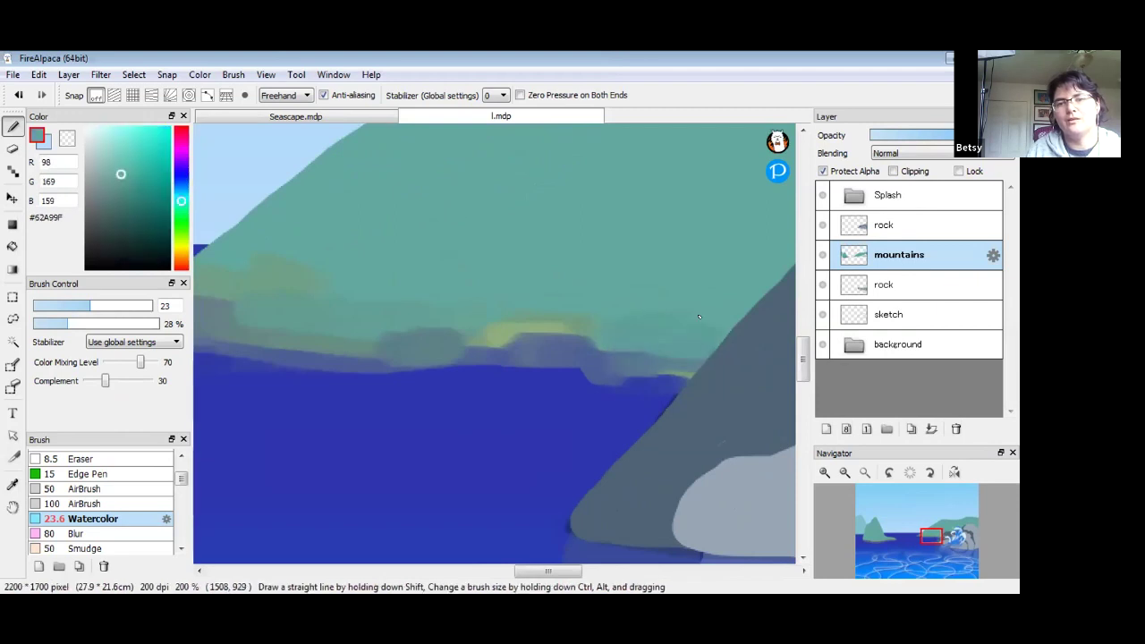
mouse_move(841, 477)
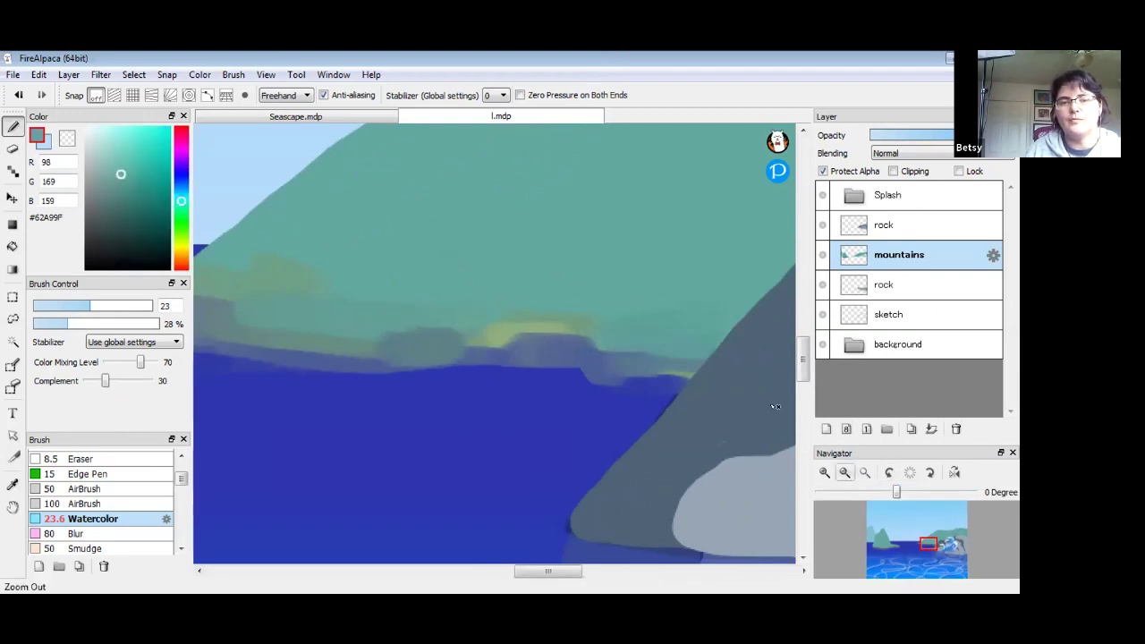
left_click(660, 366, "alt")
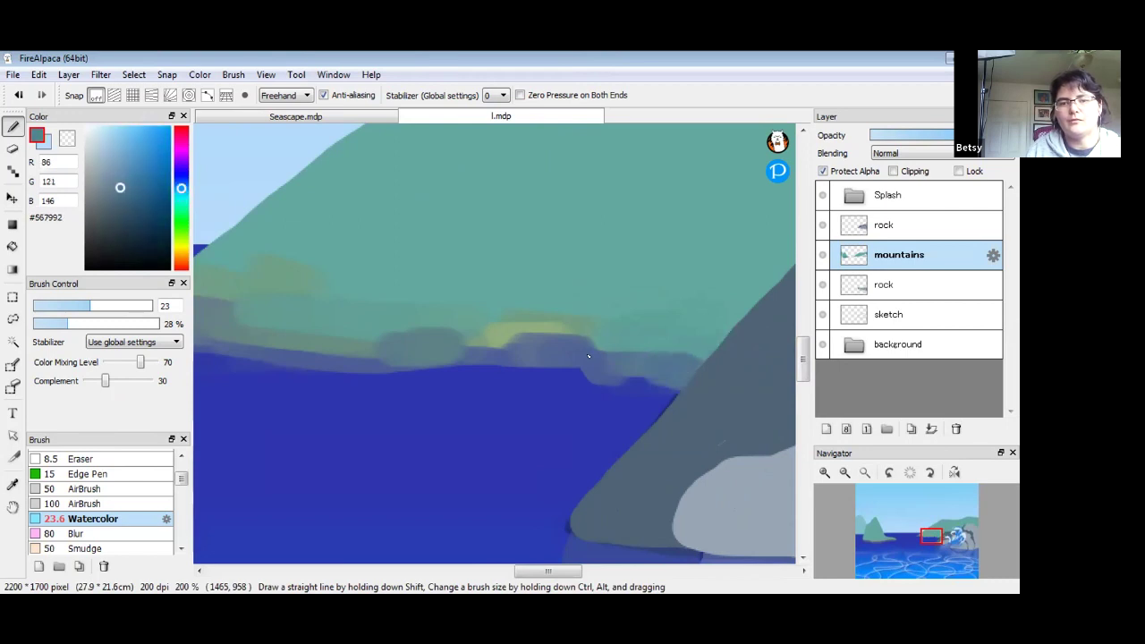
left_click_drag(483, 315, 554, 286)
- Sample the green #62A096 near the long mountain's shoreline
left_click(843, 473)
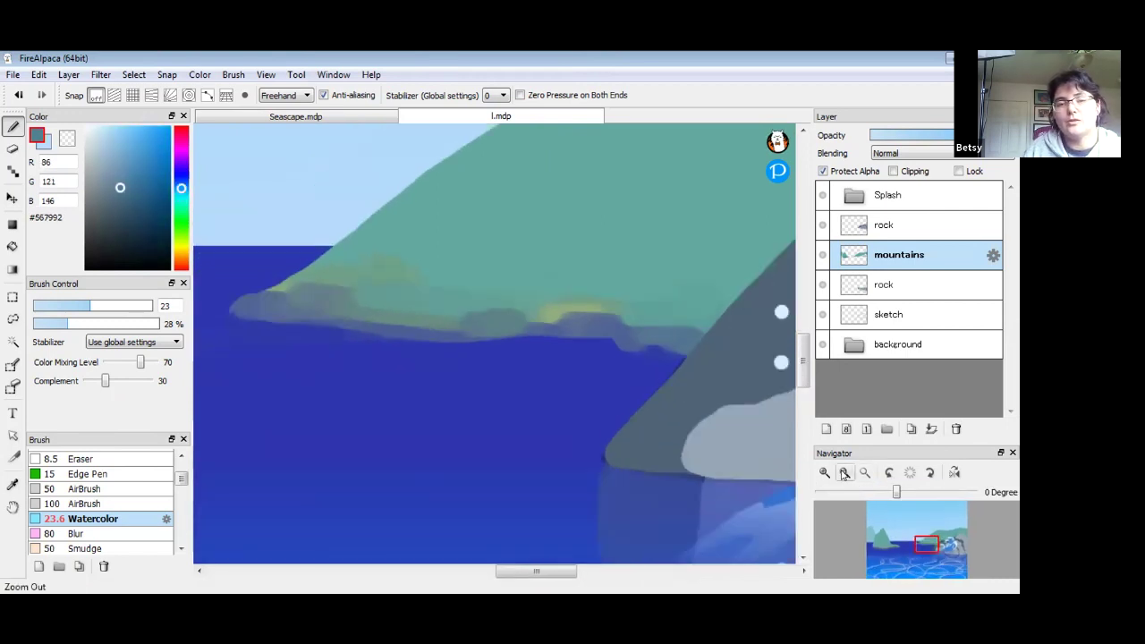
left_click(843, 473)
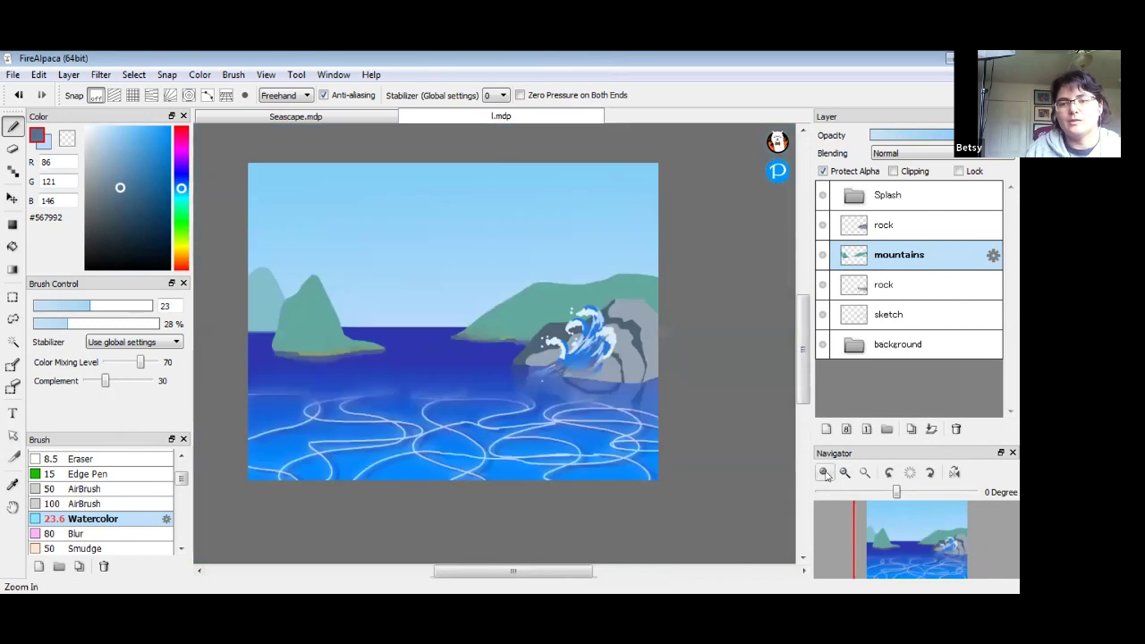
left_click(824, 473)
left_click_drag(496, 415, 573, 420)
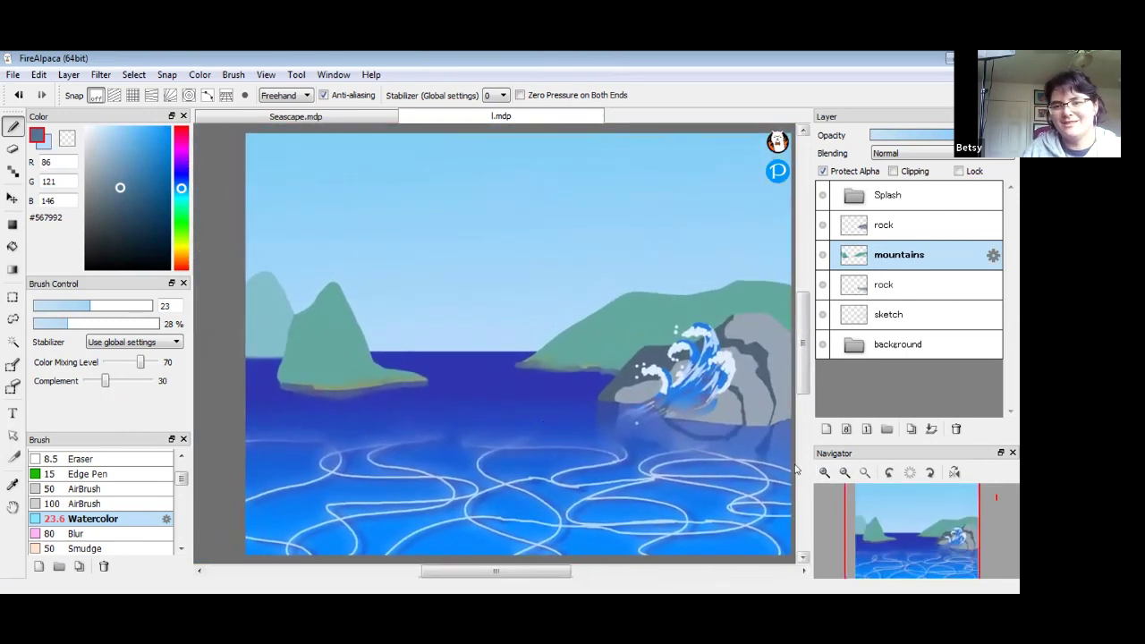
left_click(586, 365, "alt")
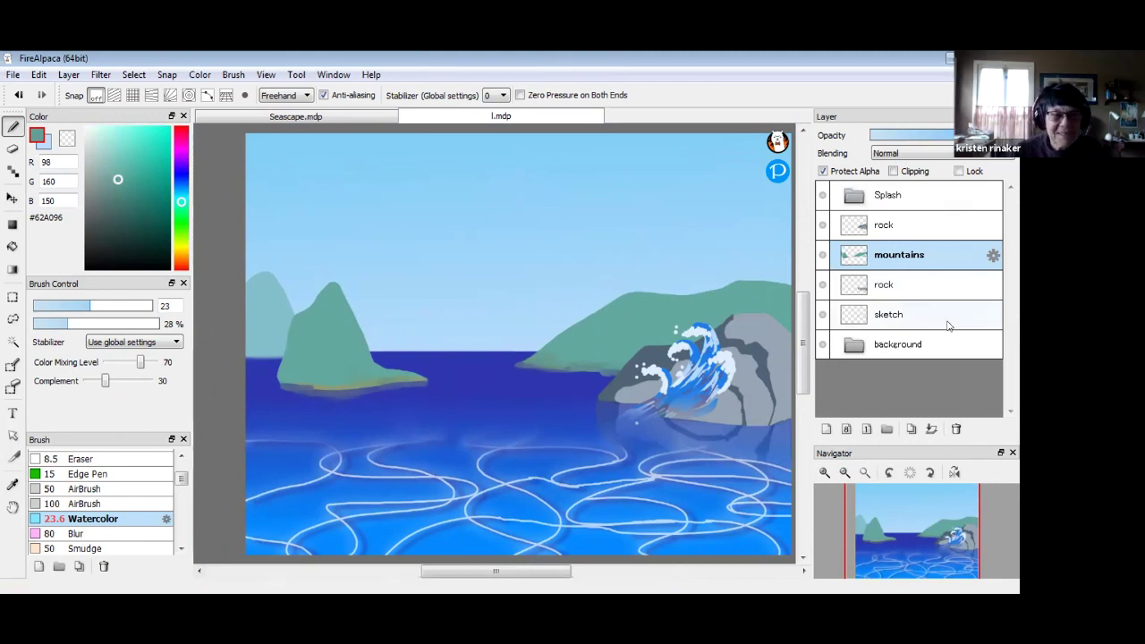
- Duplicate the mountains layer and flip the copy vertically
left_click(911, 428)
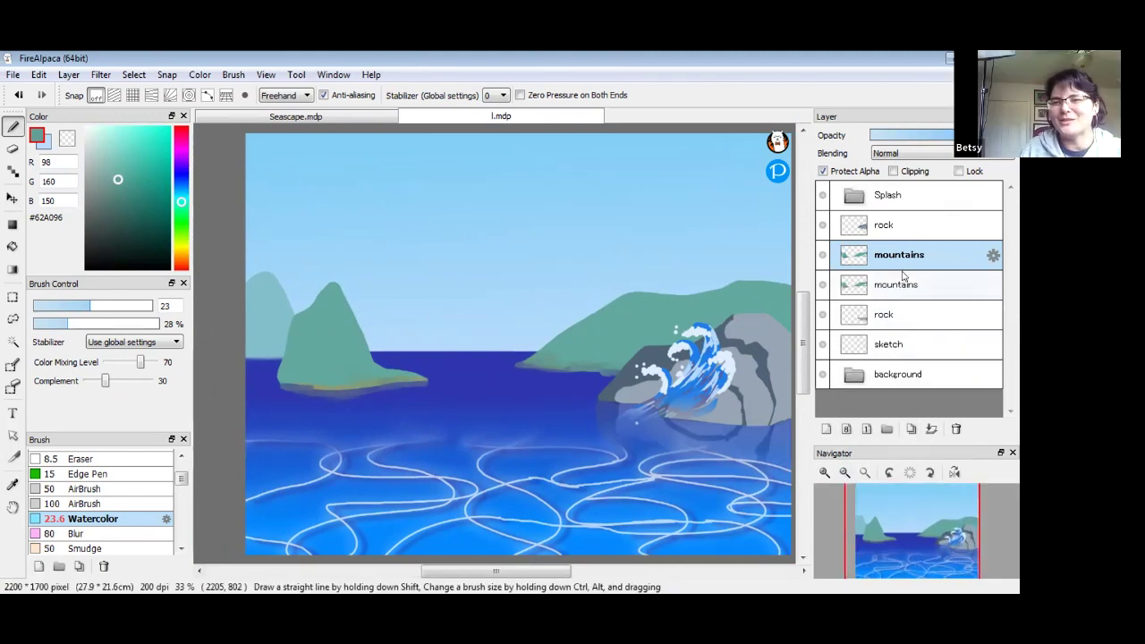
left_click(69, 74)
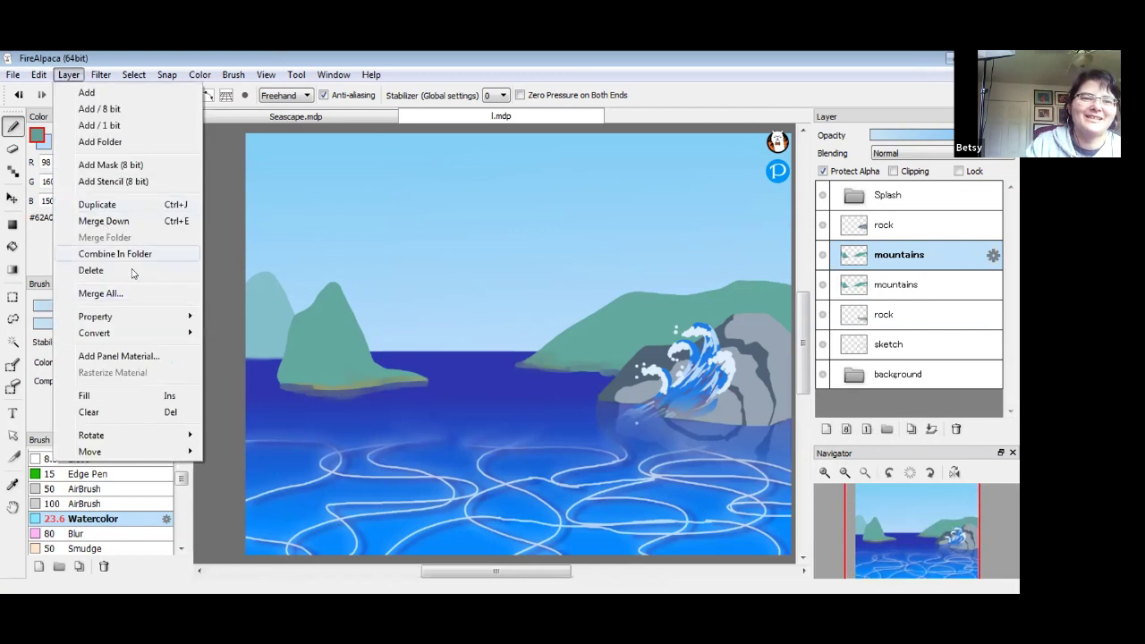
mouse_move(134, 436)
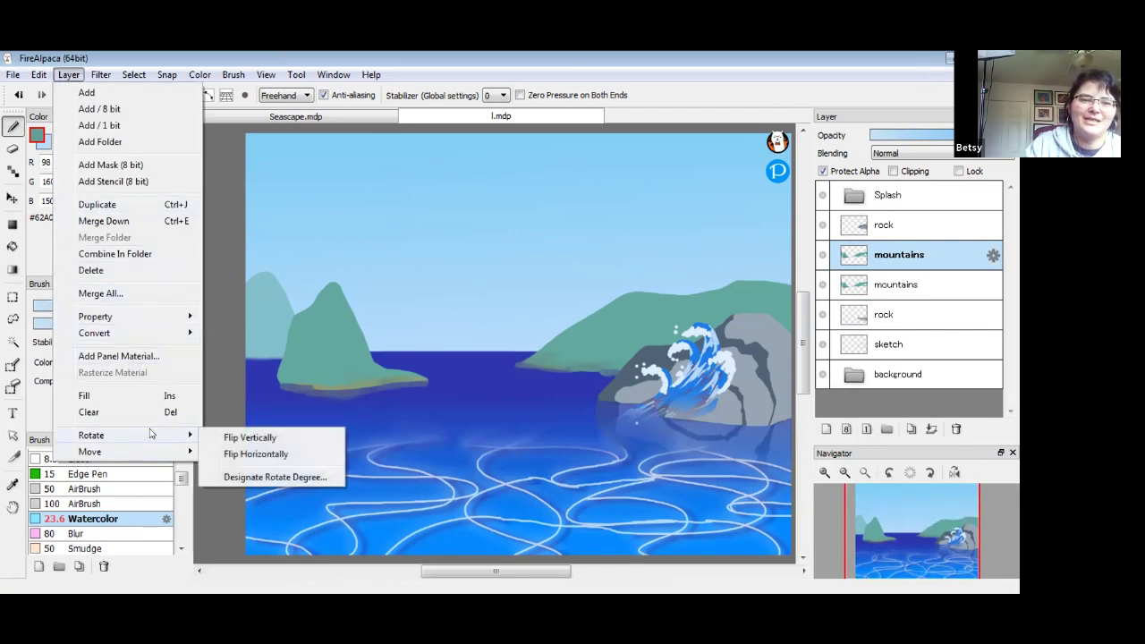
left_click(261, 437)
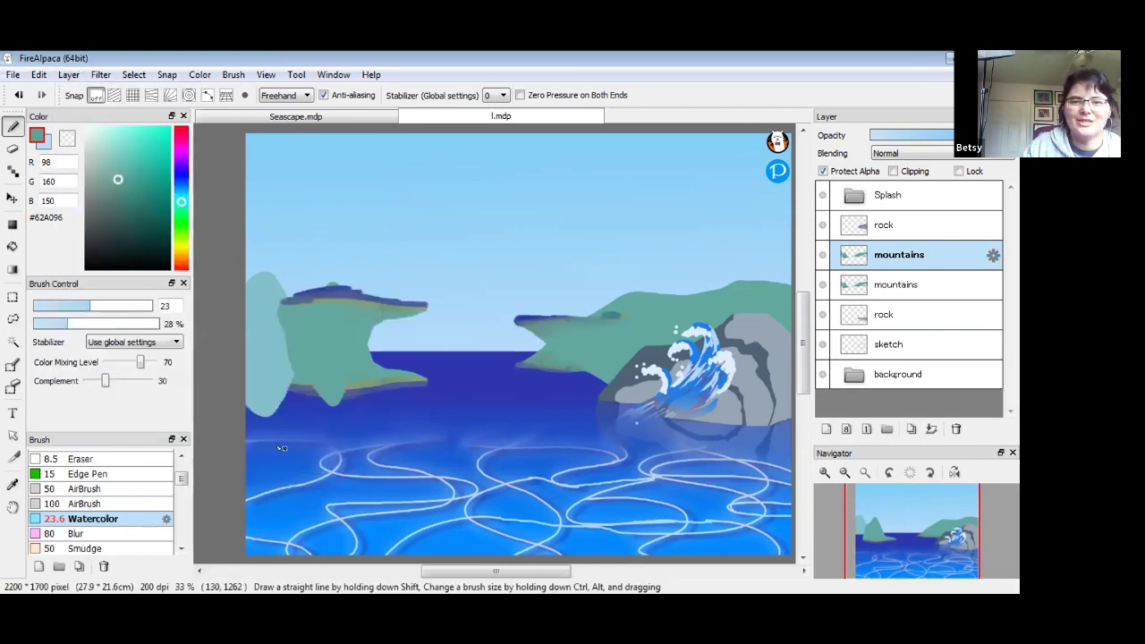
- Move the flipped mountains down below the shoreline and place their layer beneath the original mountains layer
left_click(13, 199)
left_click_drag(560, 326, 558, 391)
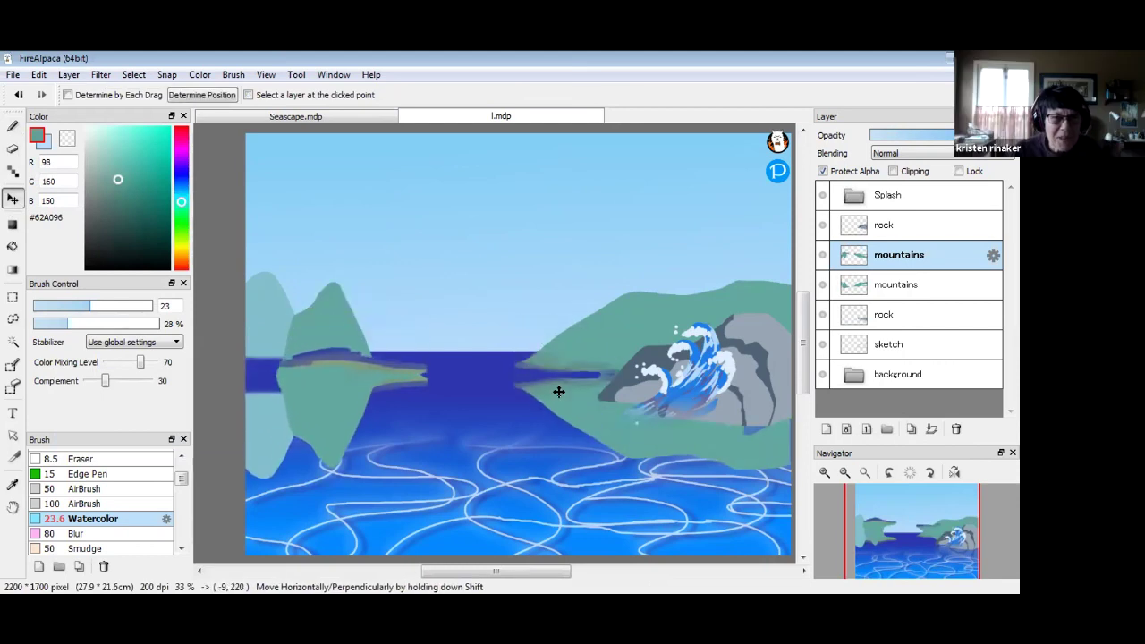
left_click_drag(906, 268, 909, 302)
- Lower the flipped mountains layer's opacity to 41% and align the reflection just under the mountains' waterlines
left_click(921, 138)
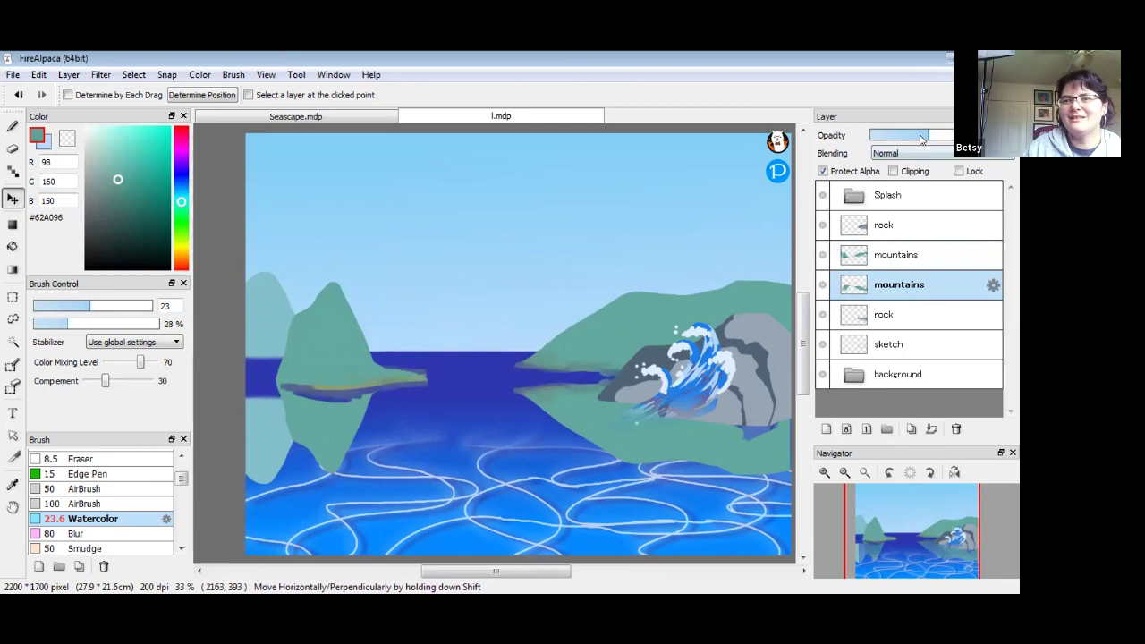
left_click_drag(592, 421, 593, 401)
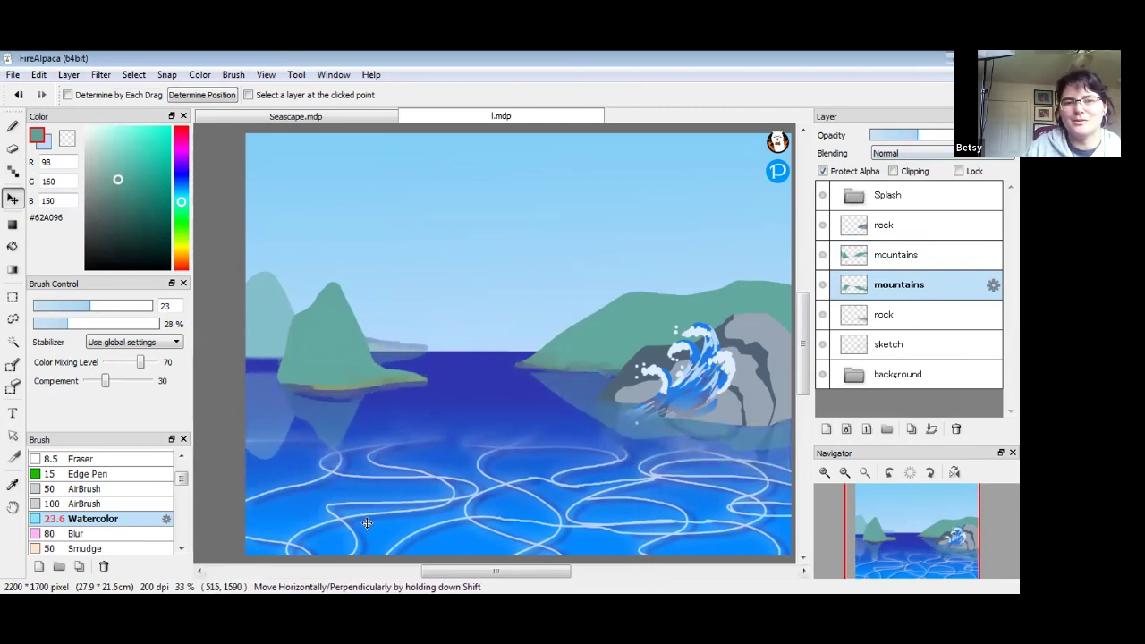
left_click_drag(340, 445, 332, 455)
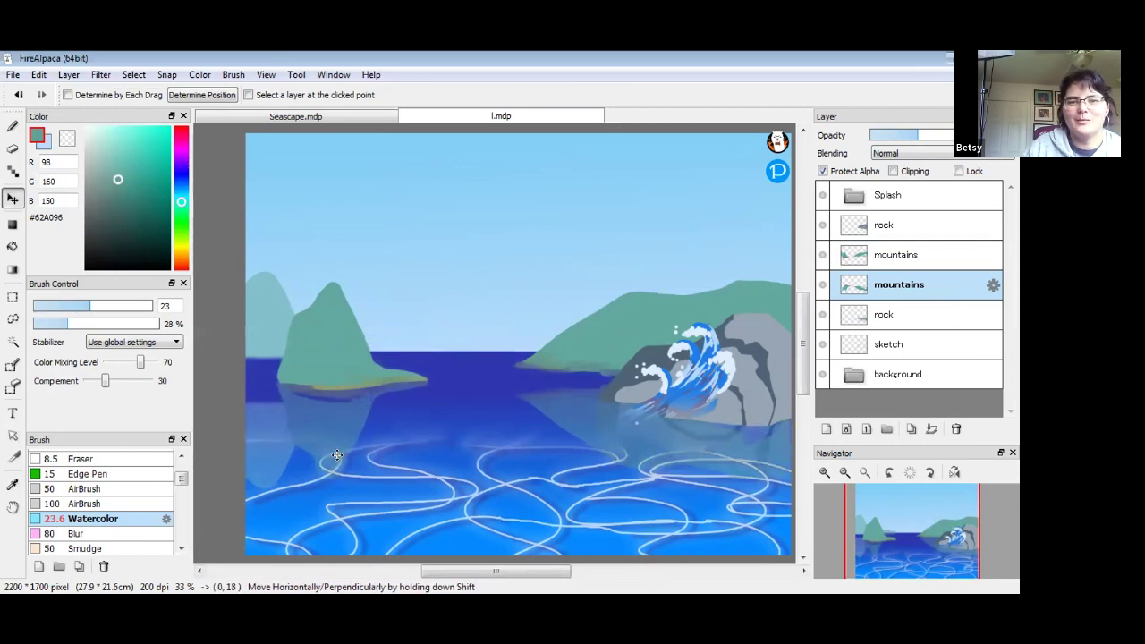
- Fade the mountain reflections in the water with the soft eraser at size 184, and hide the flipped mountains layer
left_click(13, 151)
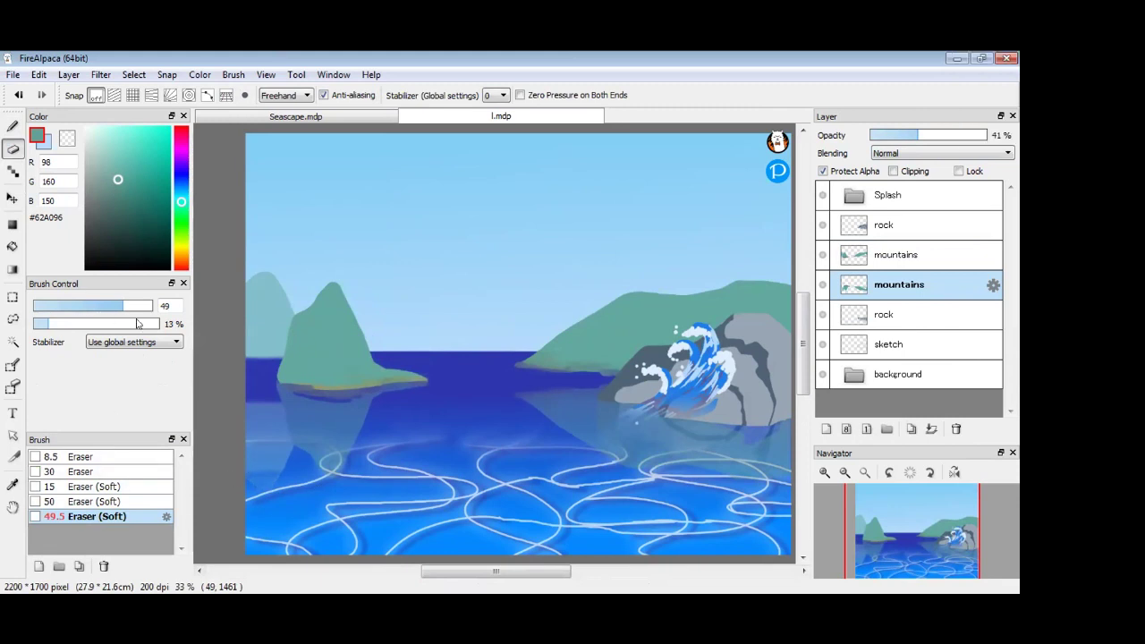
left_click_drag(140, 306, 165, 306)
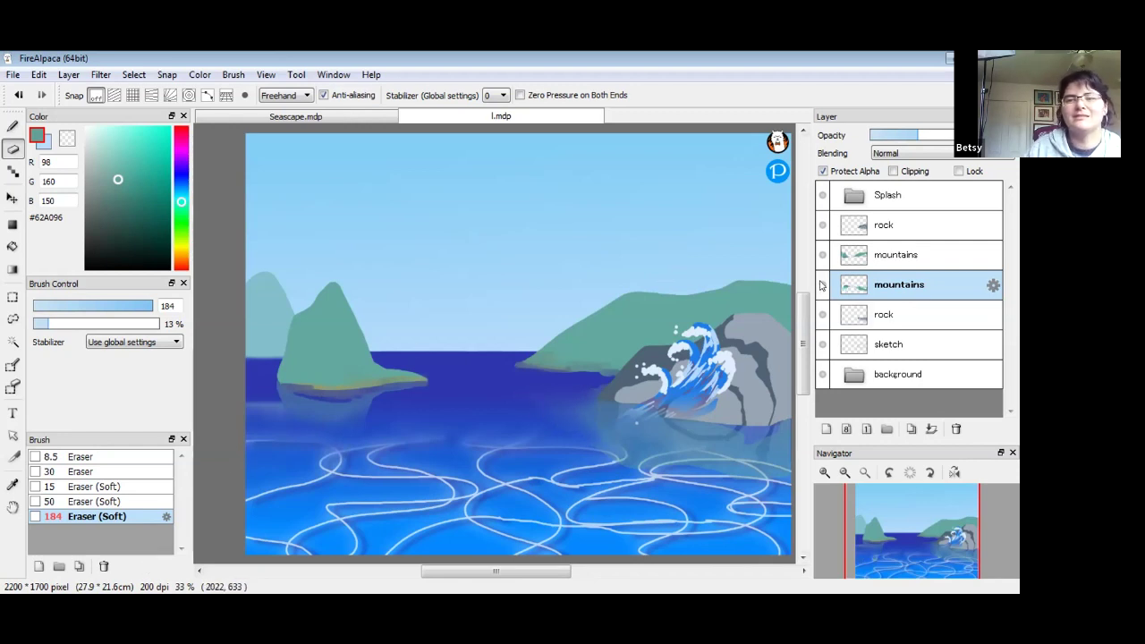
key("ctrl+z")
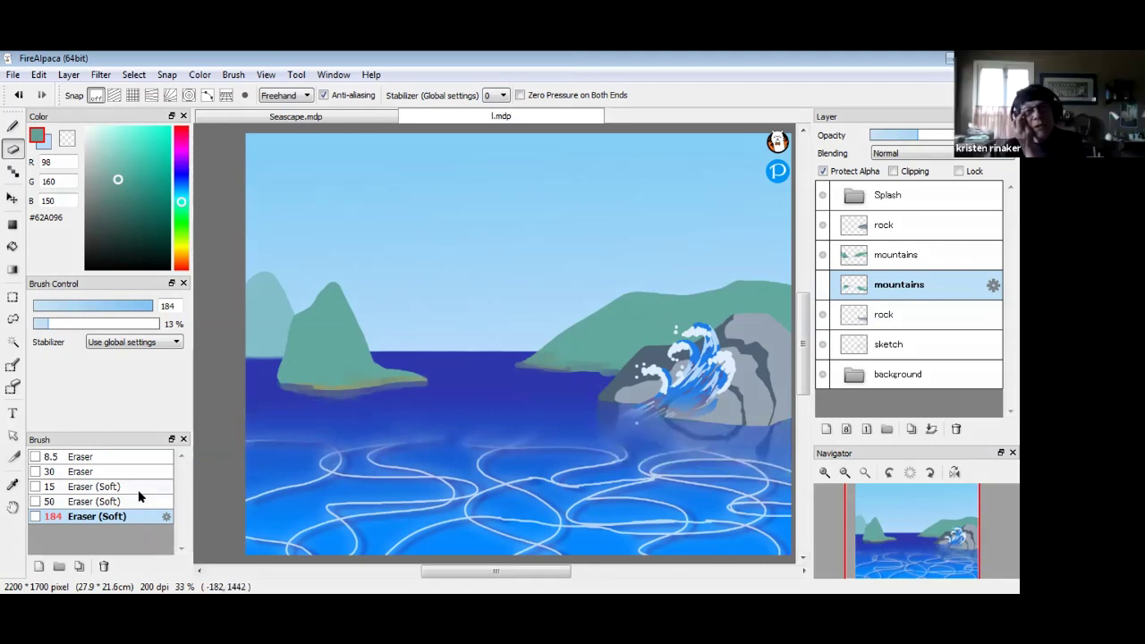